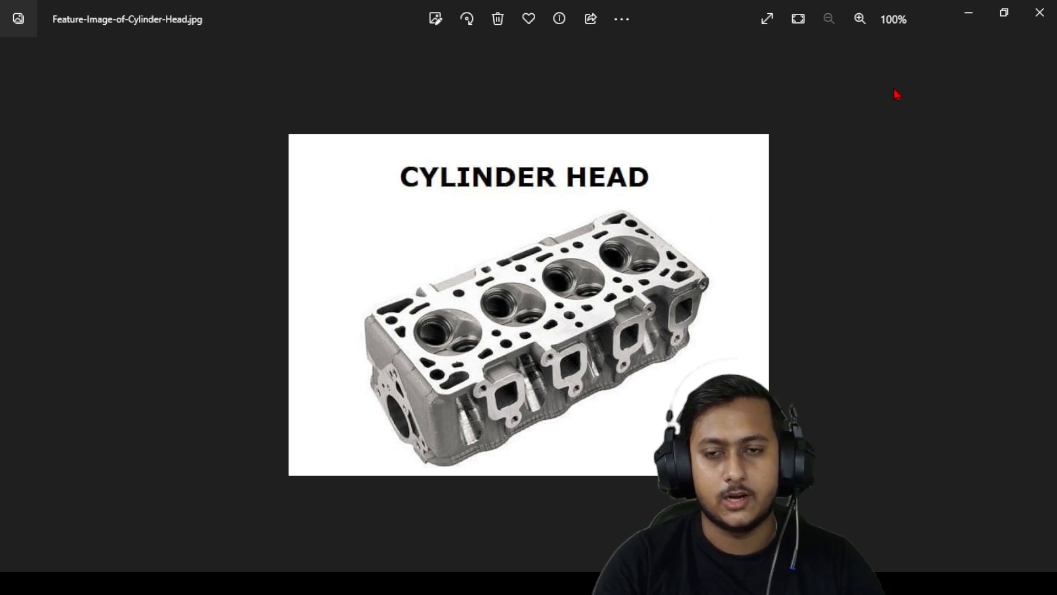
- Switch to the cylinder block part in SOLIDWORKS and examine its top face with the four bores
left_click(970, 13)
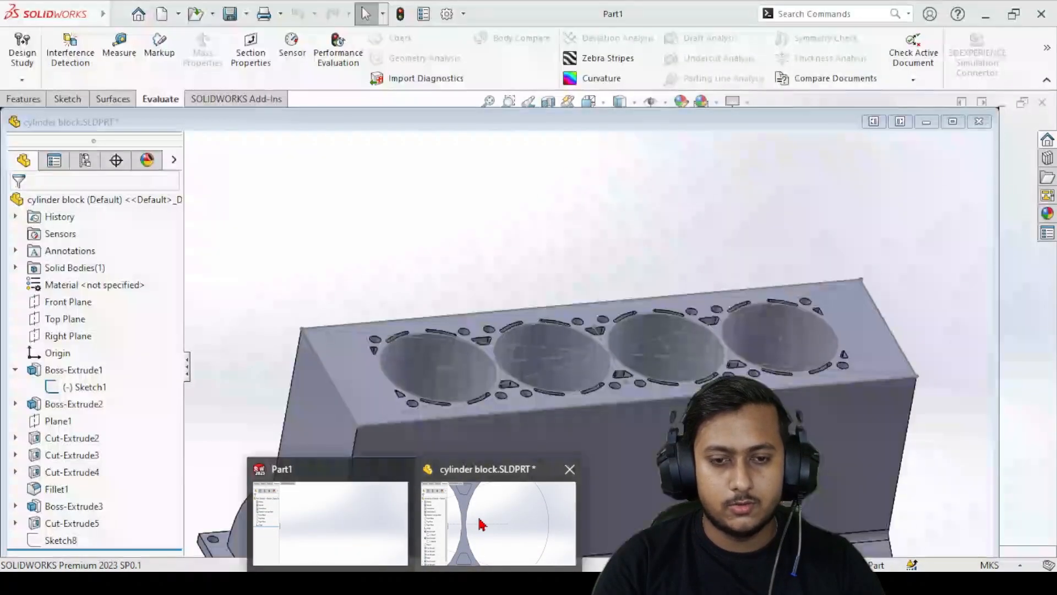
left_click(479, 523)
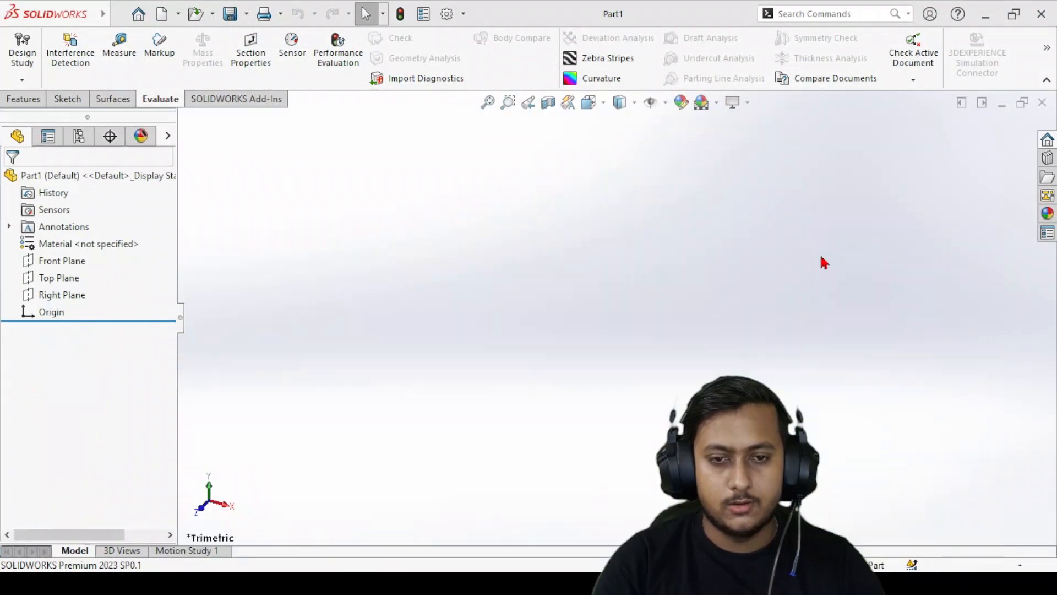
scroll(644, 314, "up", 4)
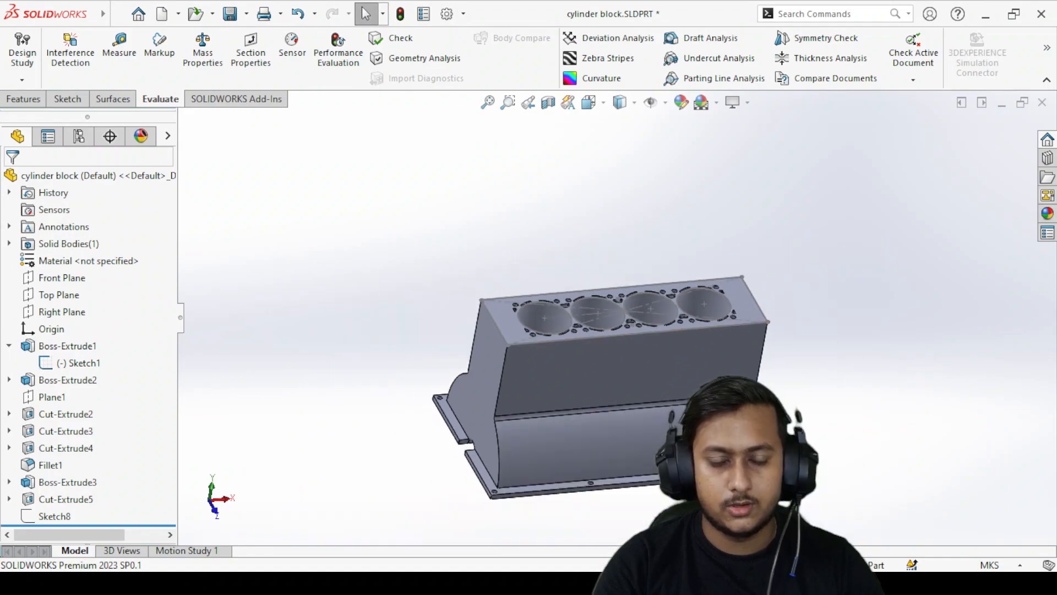
scroll(661, 457, "down", 3)
middle_click_drag(576, 460, 564, 439)
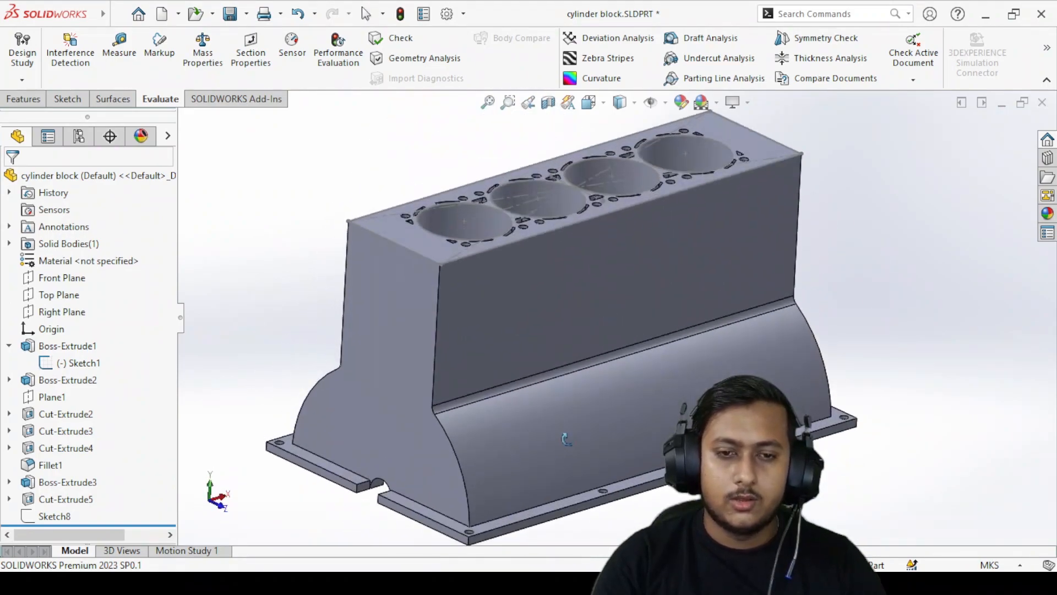
scroll(678, 333, "up", 3)
scroll(610, 266, "down", 3)
scroll(714, 253, "down", 3)
middle_click_drag(325, 330, 389, 339)
scroll(528, 272, "up", 3)
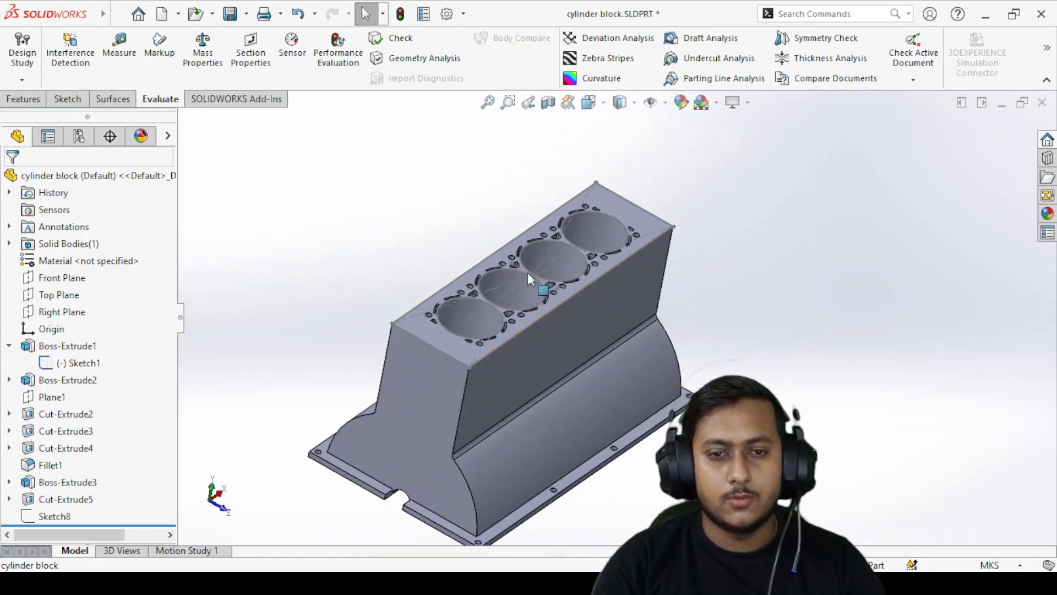
scroll(527, 272, "down", 2)
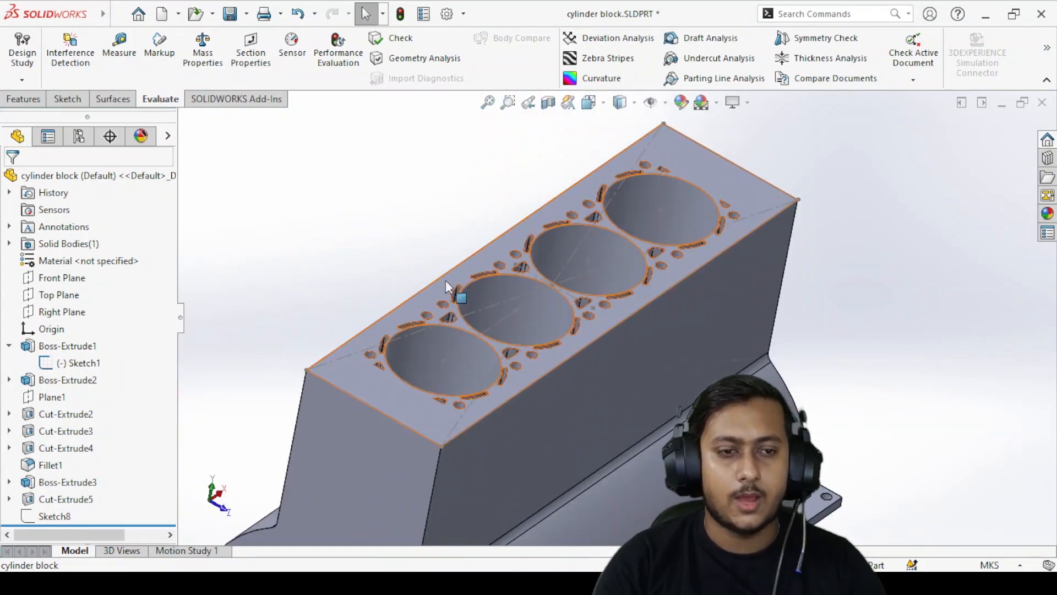
- Copy Sketch1 of the cylinder block's Boss-Extrude1 and return to the empty Part1
left_click(81, 364)
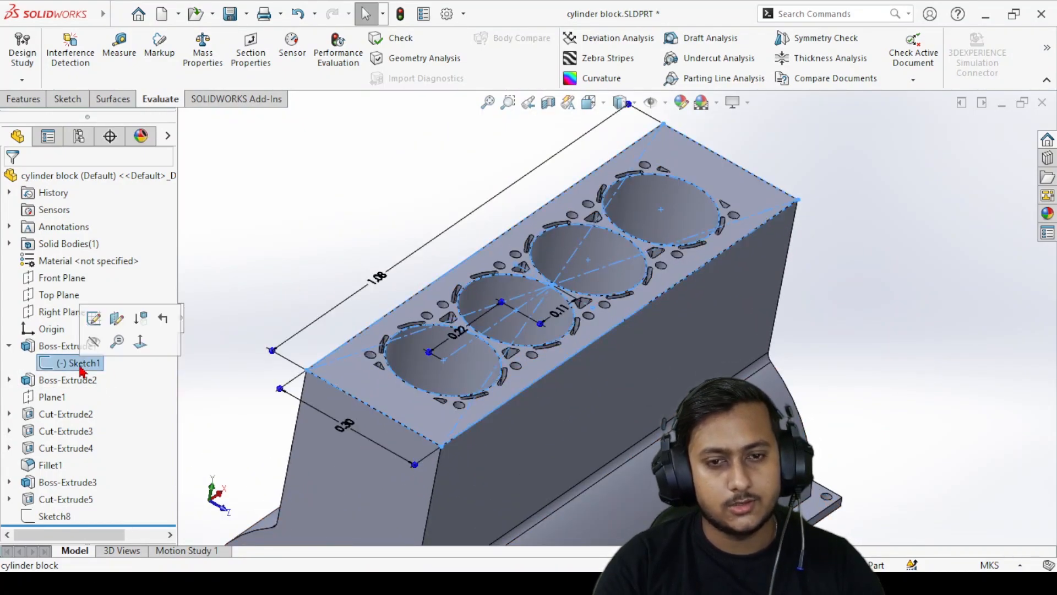
left_click(335, 234)
left_click(1016, 105)
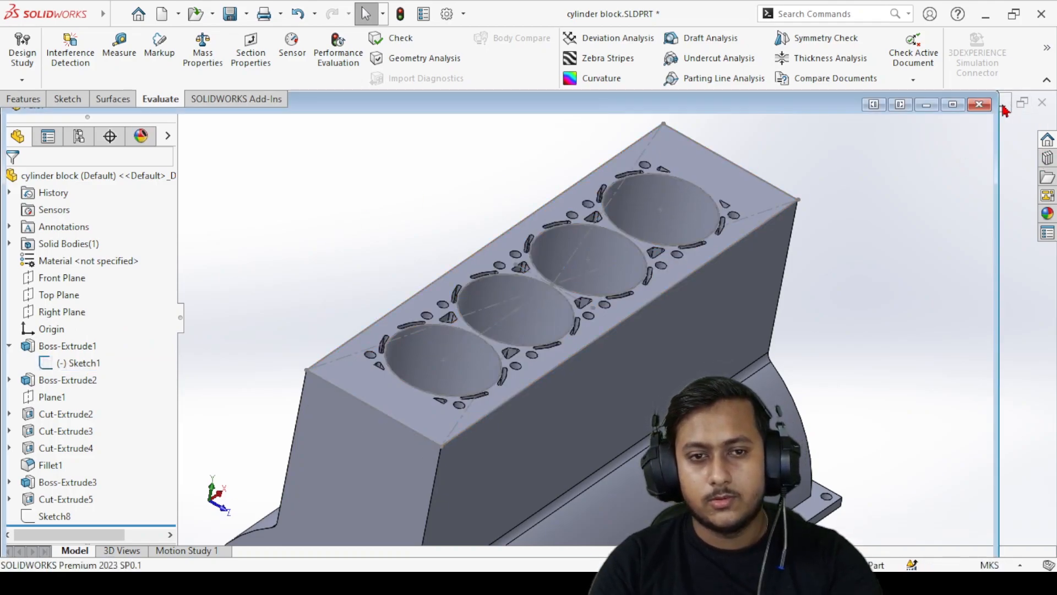
left_click(953, 105)
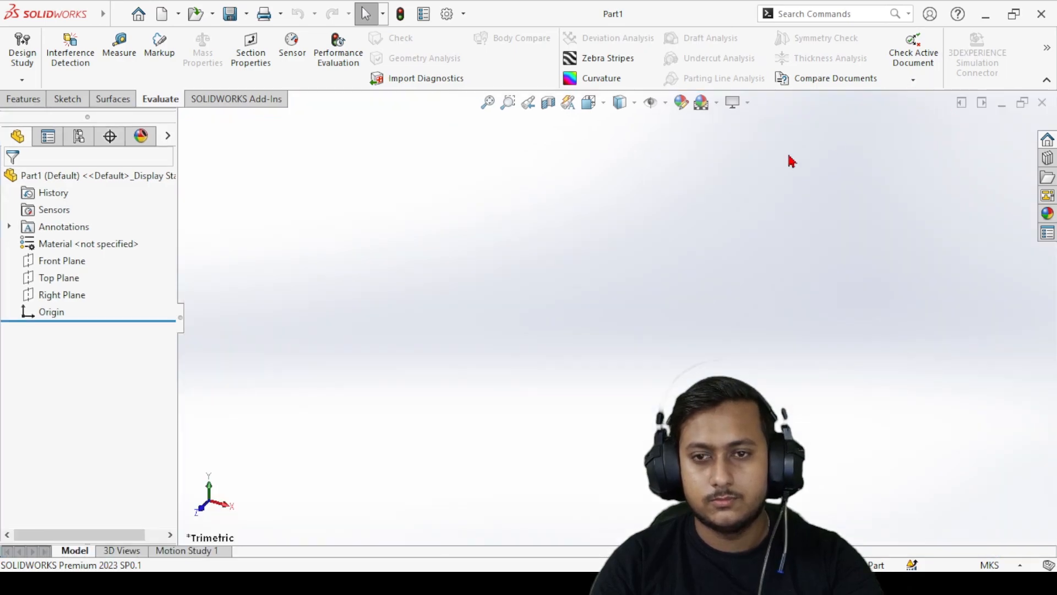
- Start a sketch on the Top Plane and paste the copied rectangle with its four bore circles
left_click(70, 277)
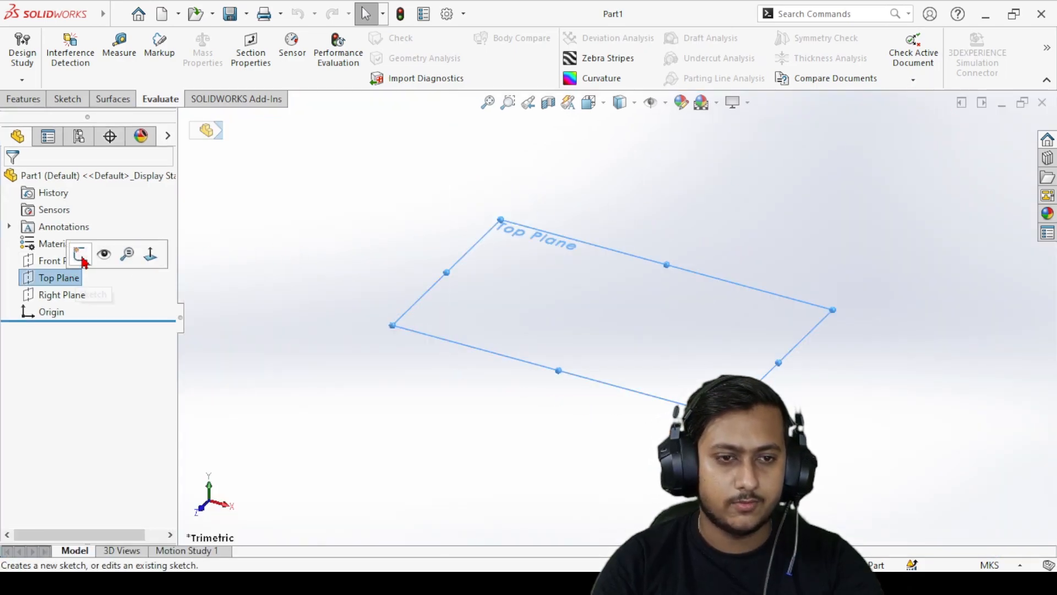
left_click(77, 254)
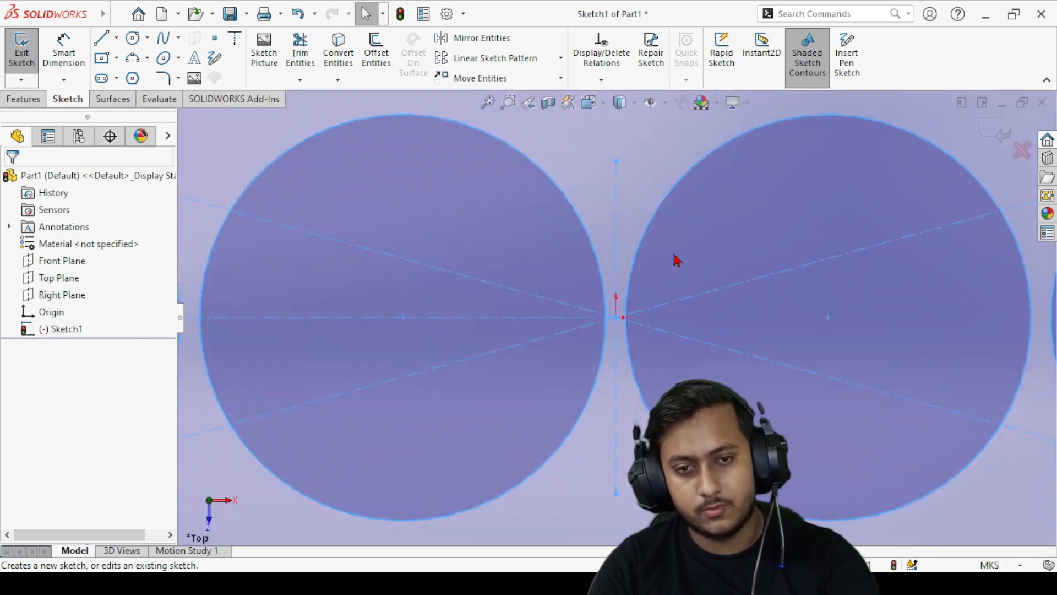
key("f")
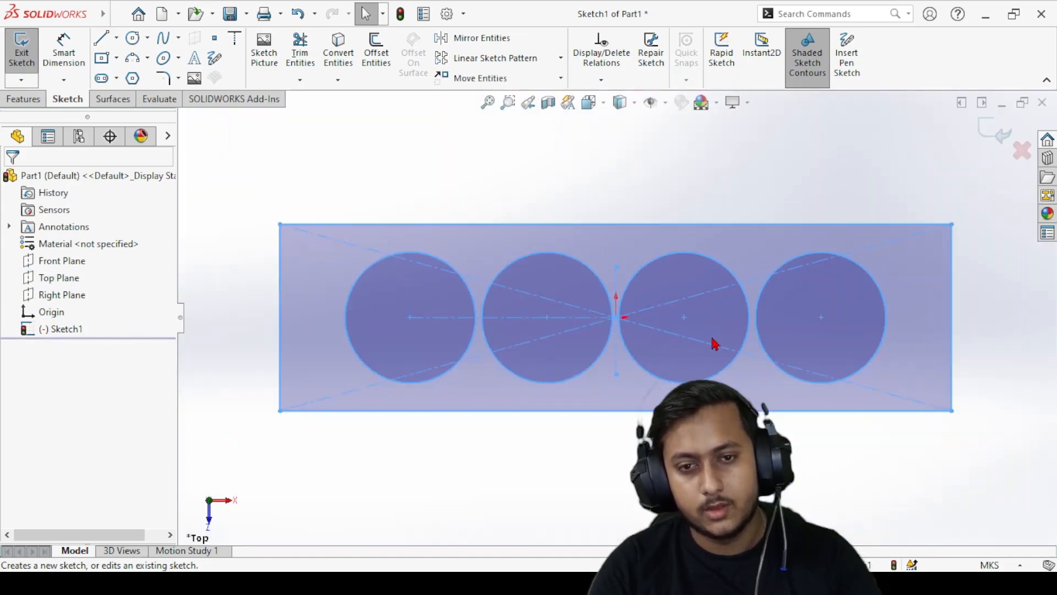
scroll(623, 318, "down", 3)
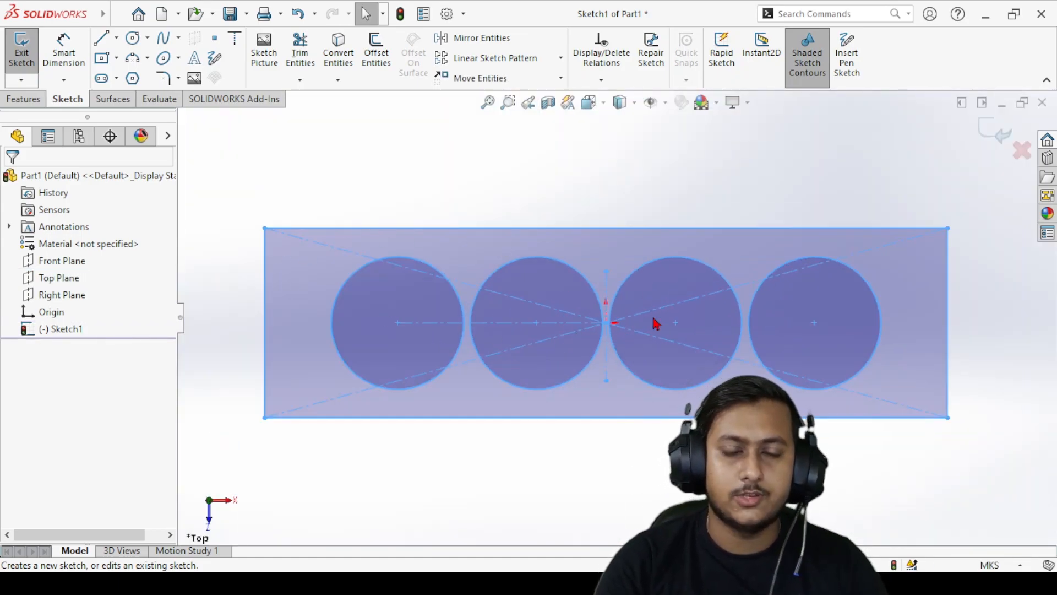
scroll(639, 325, "up", 1)
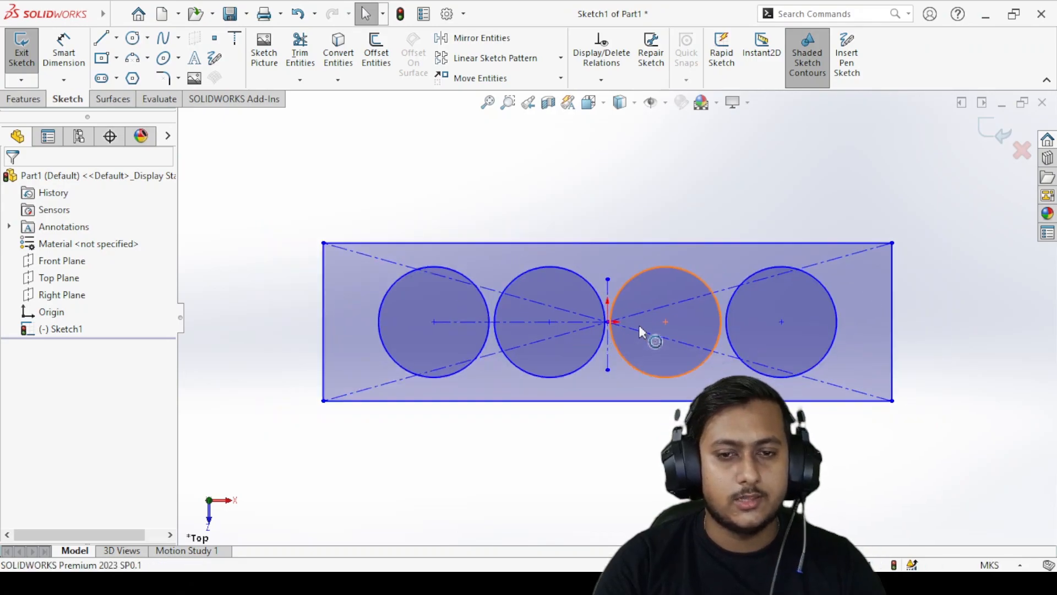
- Measure the diameter of the leftmost bore circle and the length of the rectangle's upper edge
scroll(639, 325, "down", 3)
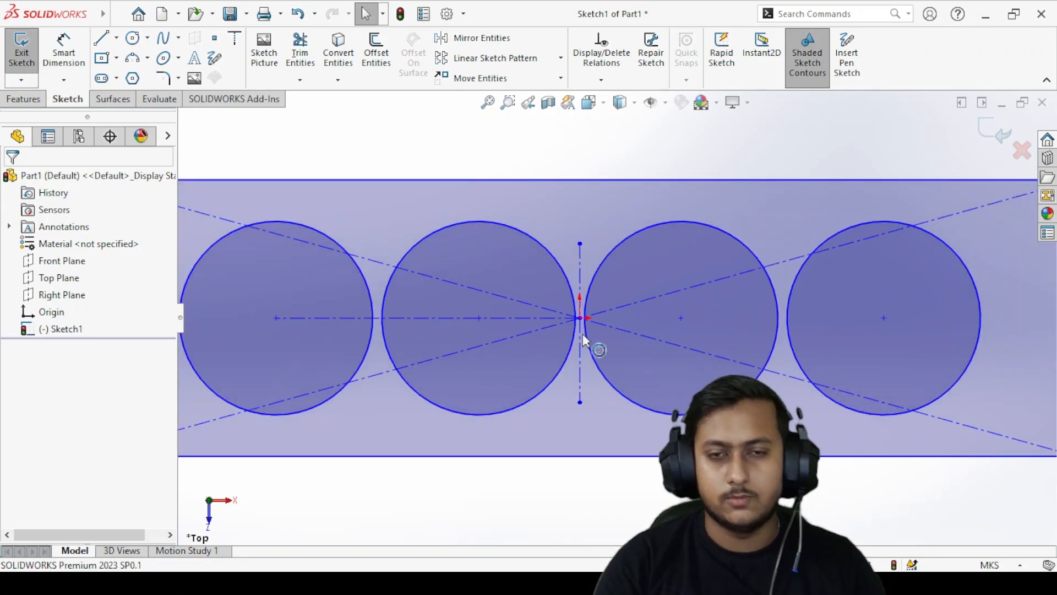
scroll(585, 342, "up", 2)
scroll(579, 331, "down", 2)
scroll(603, 342, "up", 2)
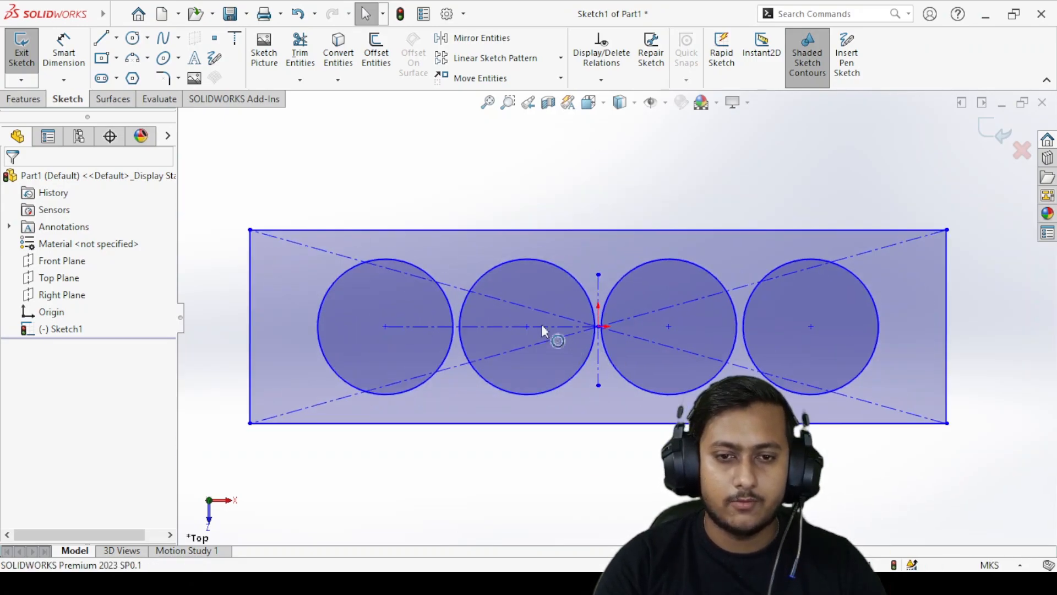
scroll(555, 336, "down", 1)
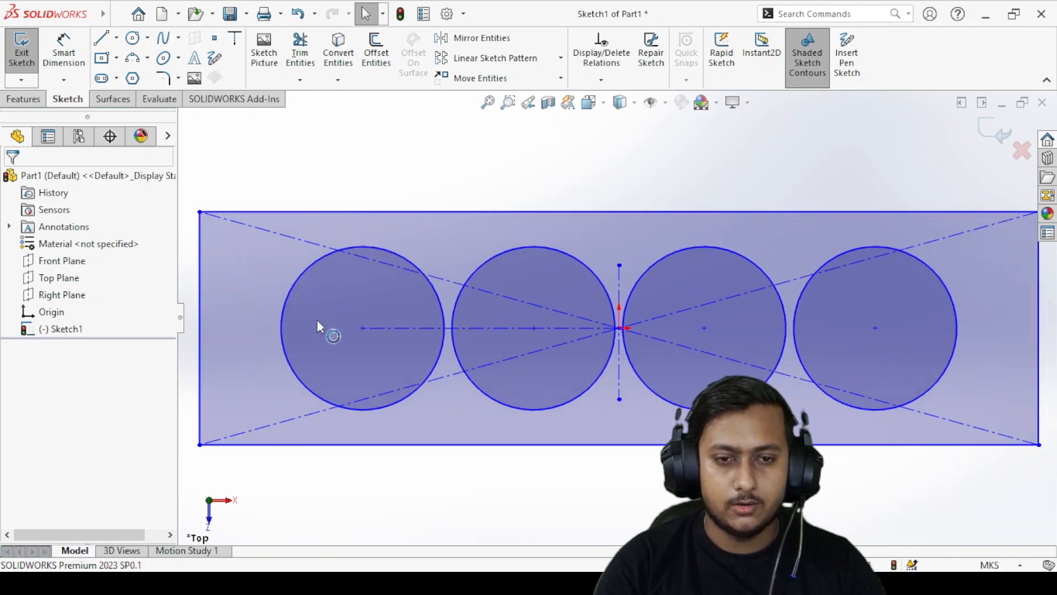
left_click(23, 101)
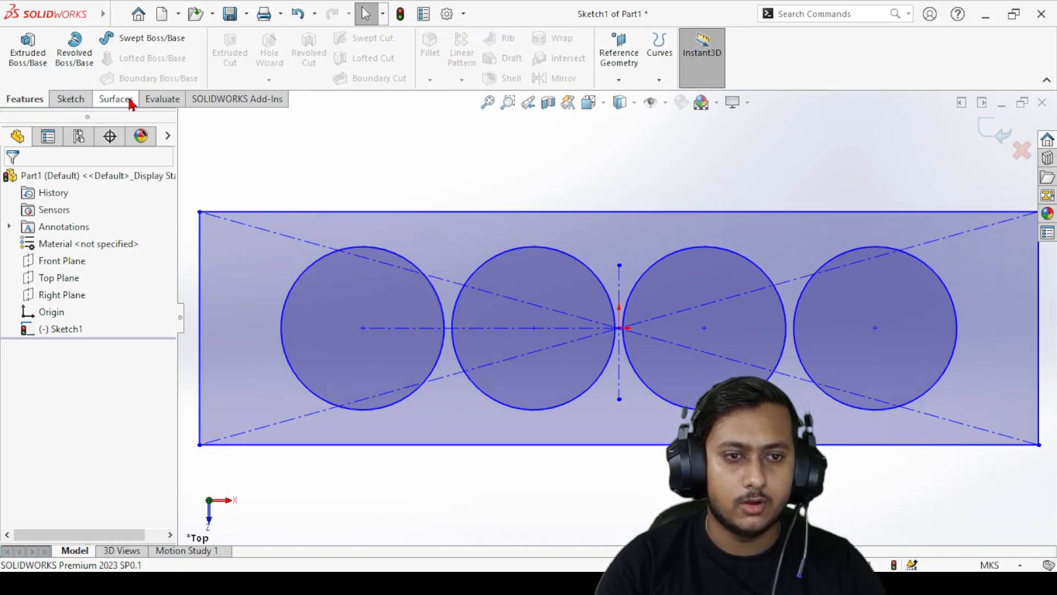
left_click(161, 99)
left_click(119, 46)
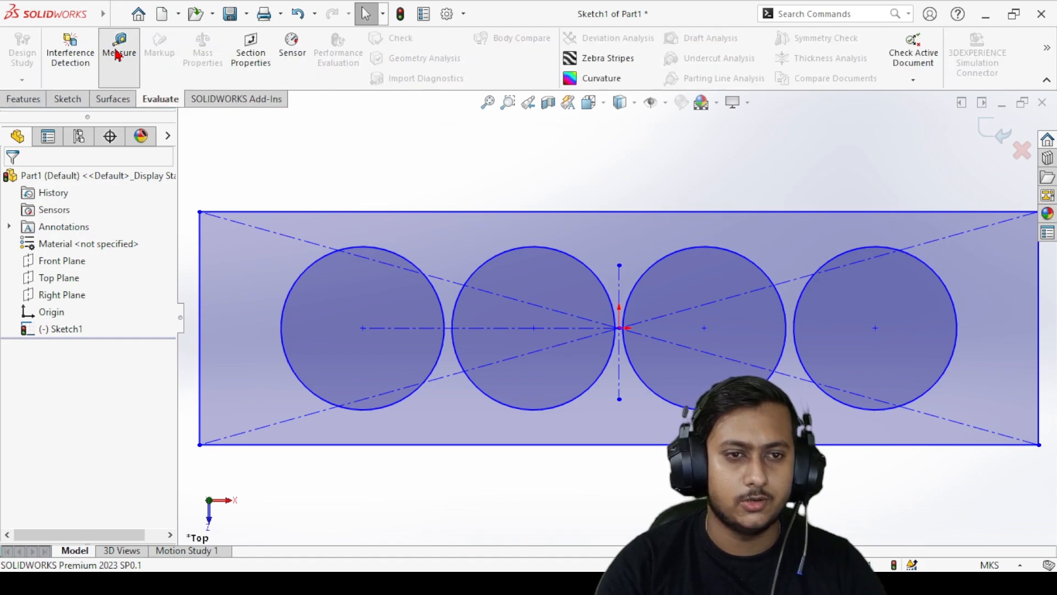
left_click(367, 252)
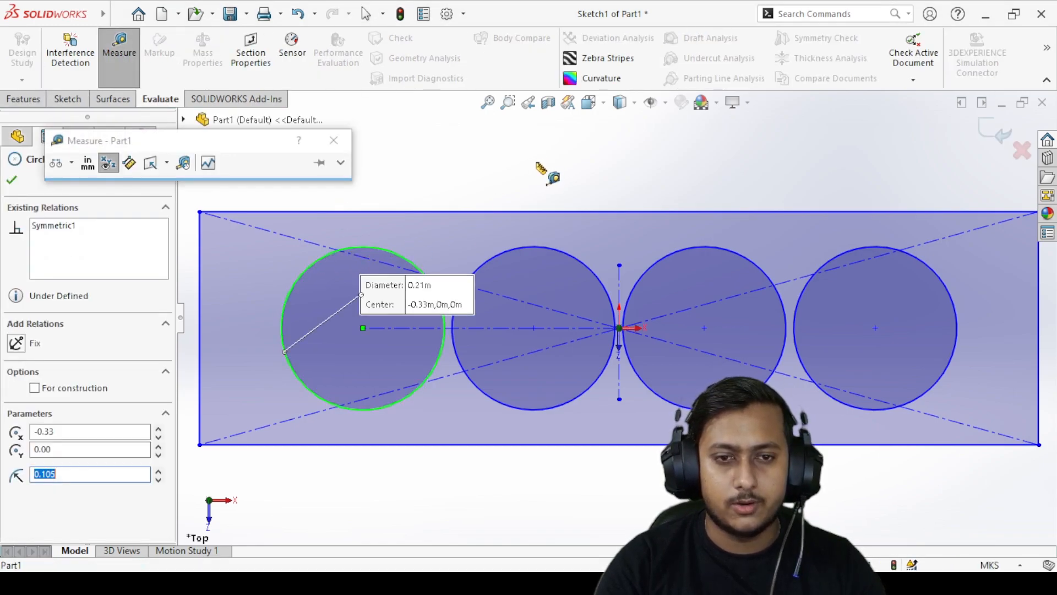
left_click(520, 165)
left_click(501, 212)
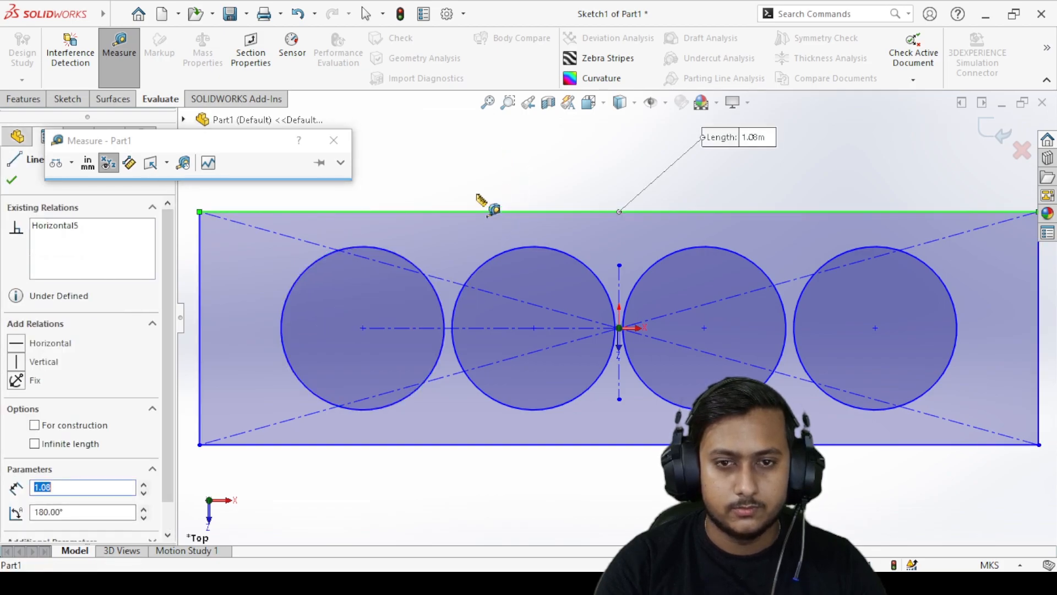
left_click(334, 140)
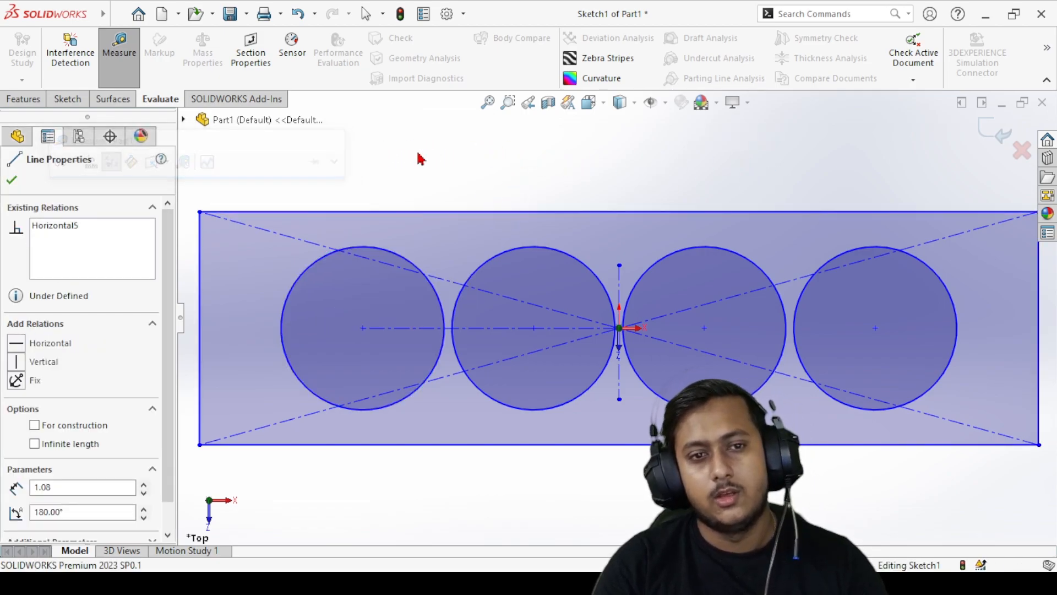
- Check which unit system the document uses, leaving the setting as it is
scroll(754, 234, "up", 3)
scroll(733, 295, "down", 2)
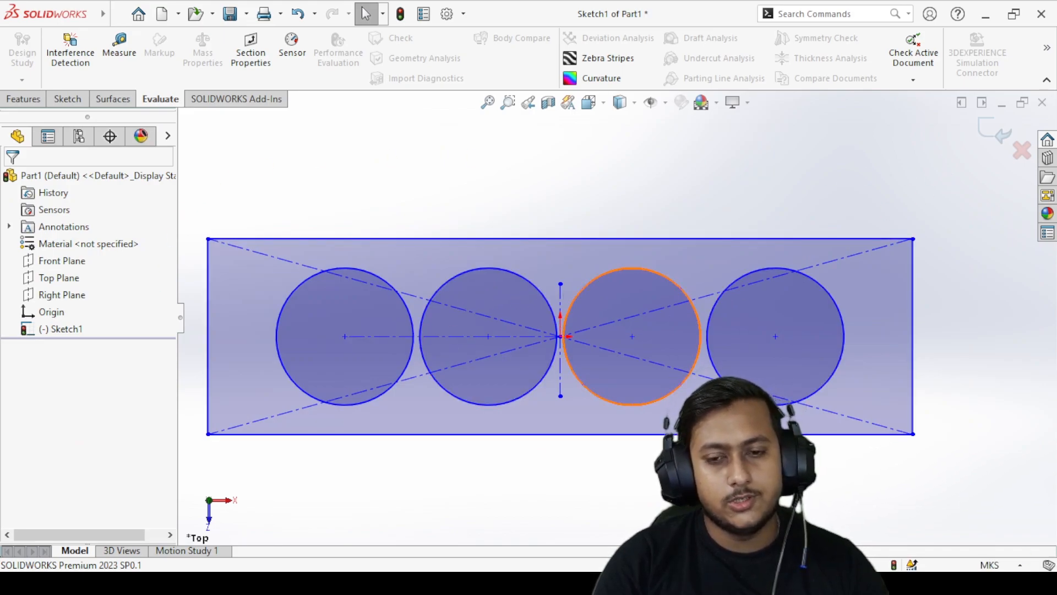
left_click(987, 566)
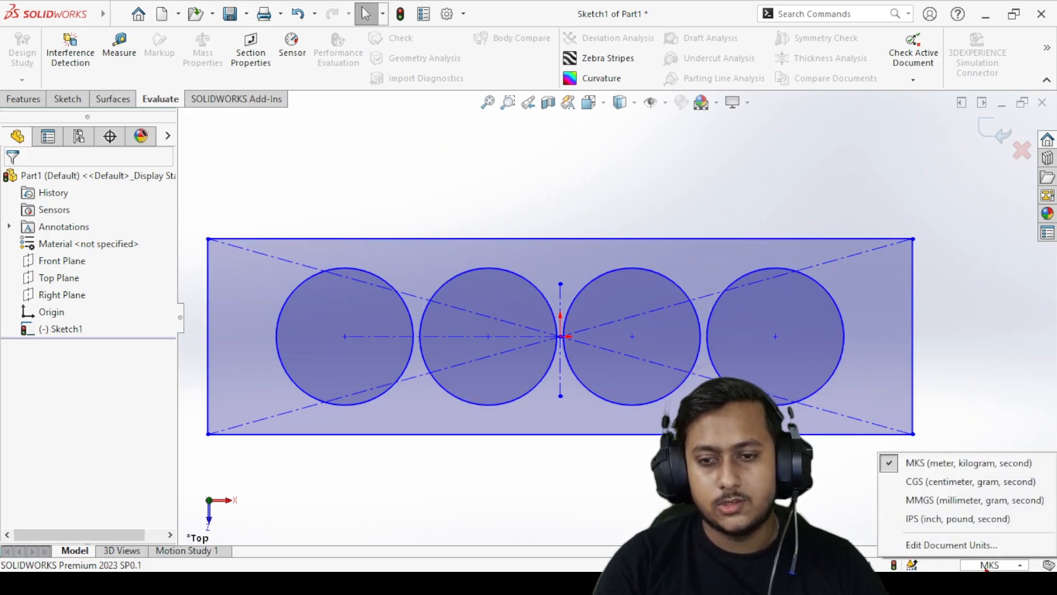
left_click(970, 367)
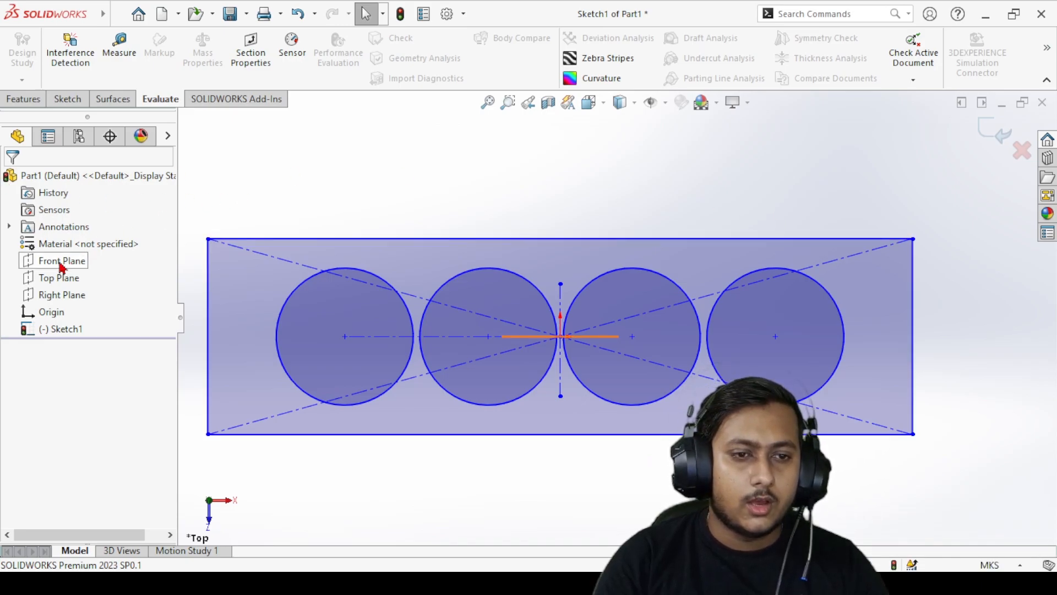
- Extrude the rectangle with the four bore holes upward as a blind boss with a depth of 0.02 m
mouse_move(621, 510)
middle_mouse_down()
mouse_move(618, 274)
mouse_move(688, 278)
middle_mouse_up()
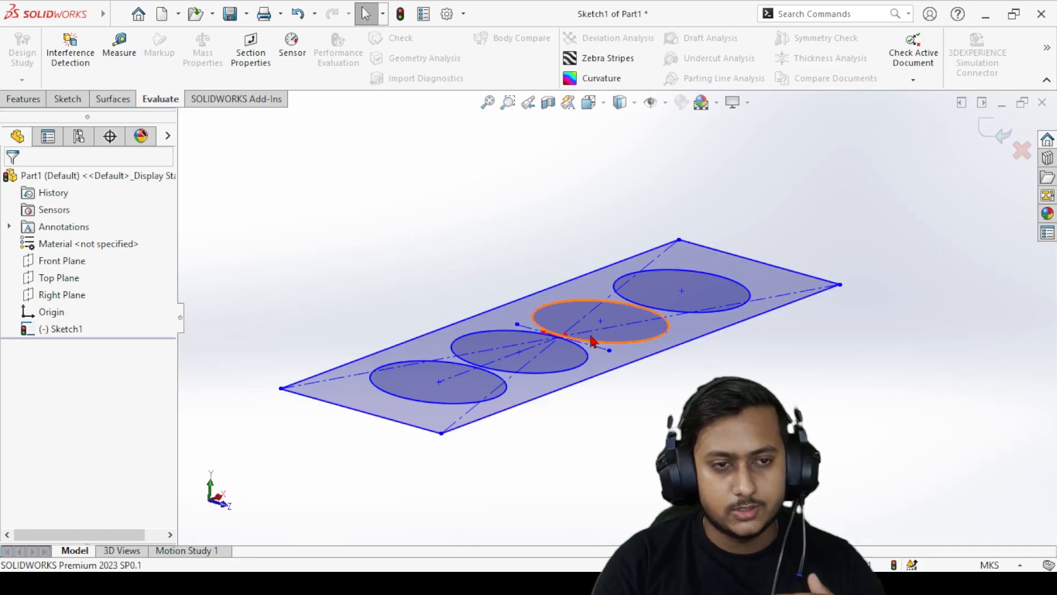
left_click(69, 269)
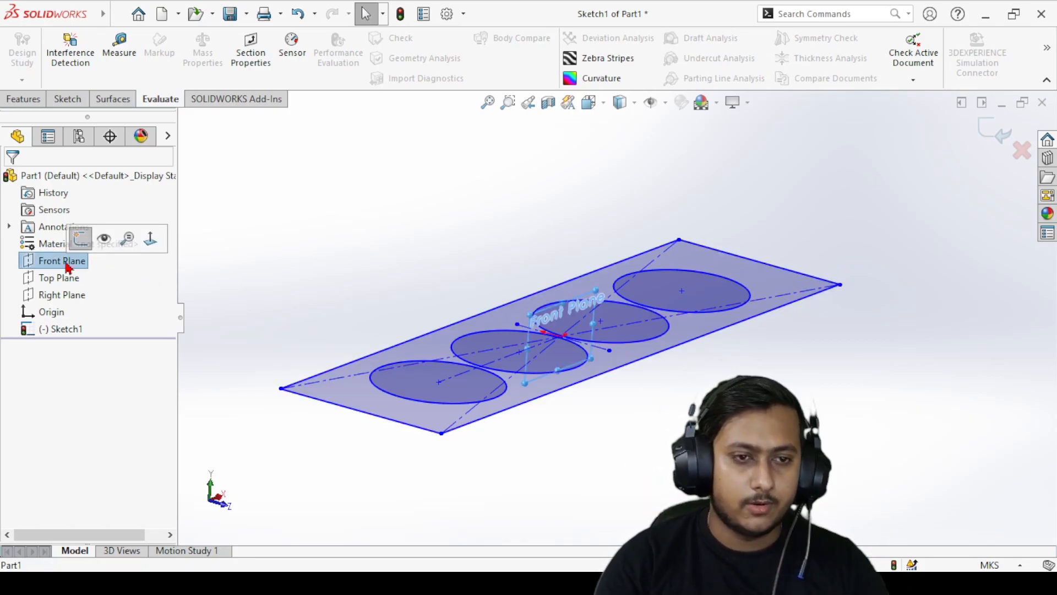
left_click(36, 99)
left_click(31, 55)
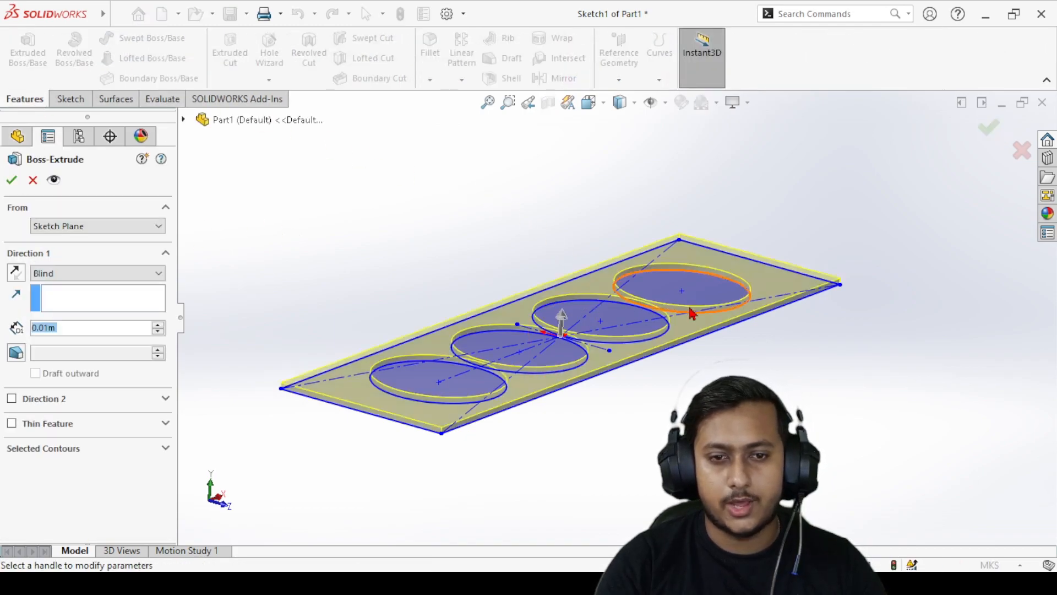
middle_click_drag(650, 309, 647, 377)
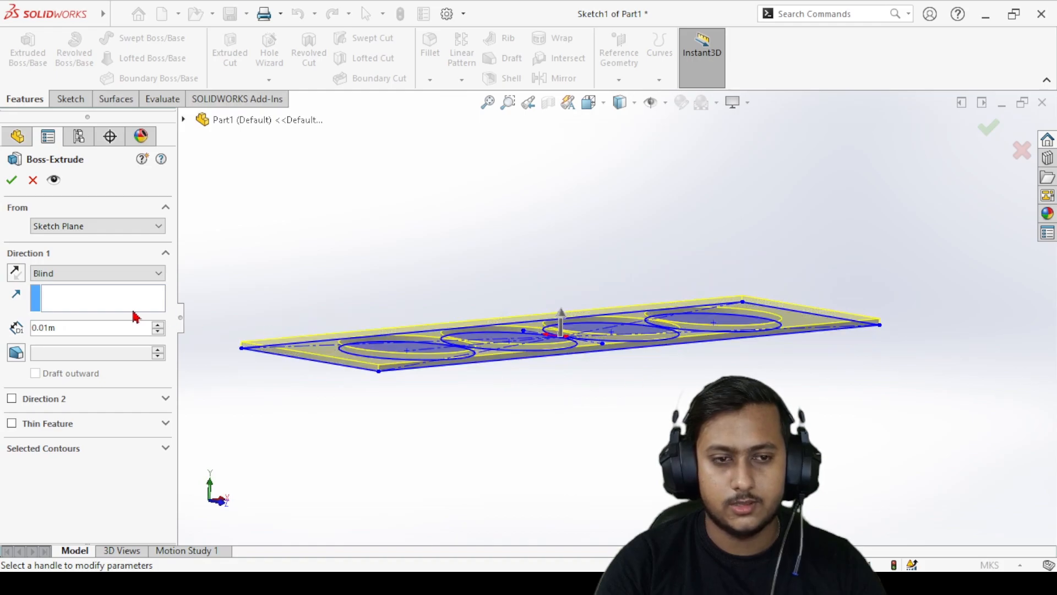
left_click(113, 330)
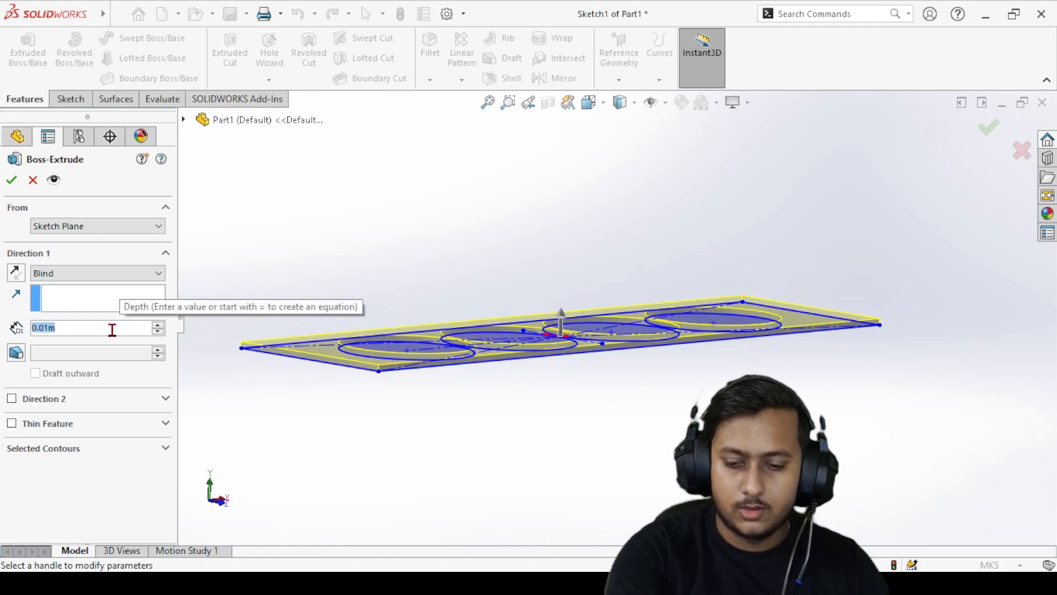
type("0.02")
key("Return")
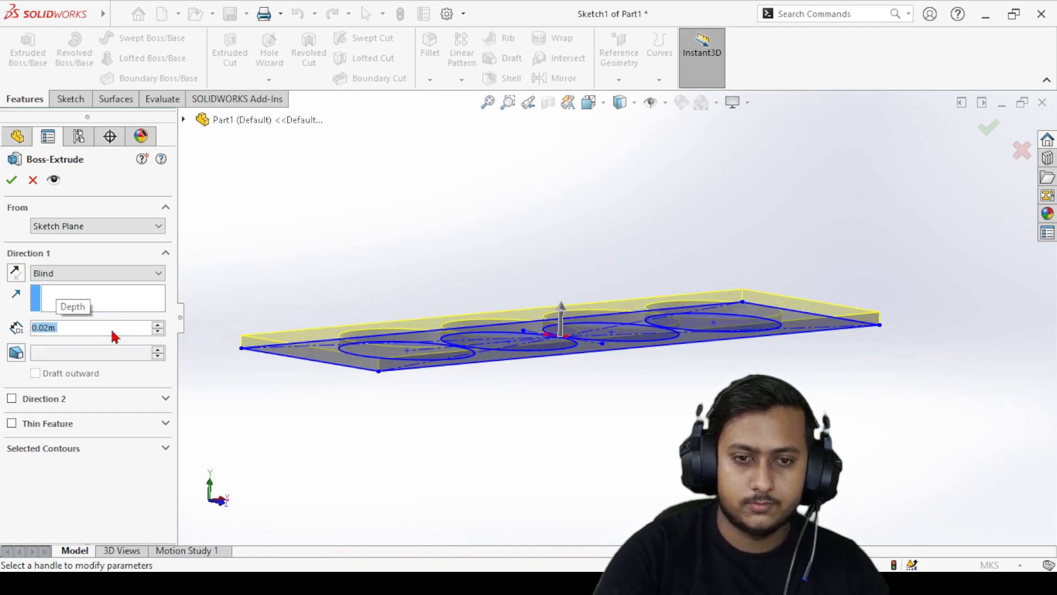
left_click(12, 180)
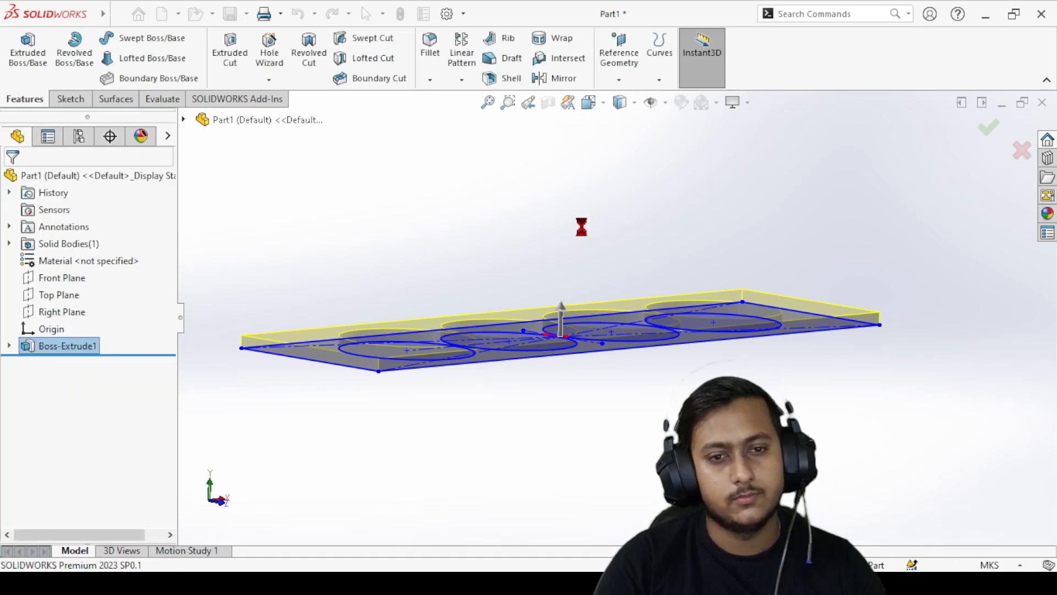
- Start a new sketch on the upper face of the extruded plate
key("ctrl+7")
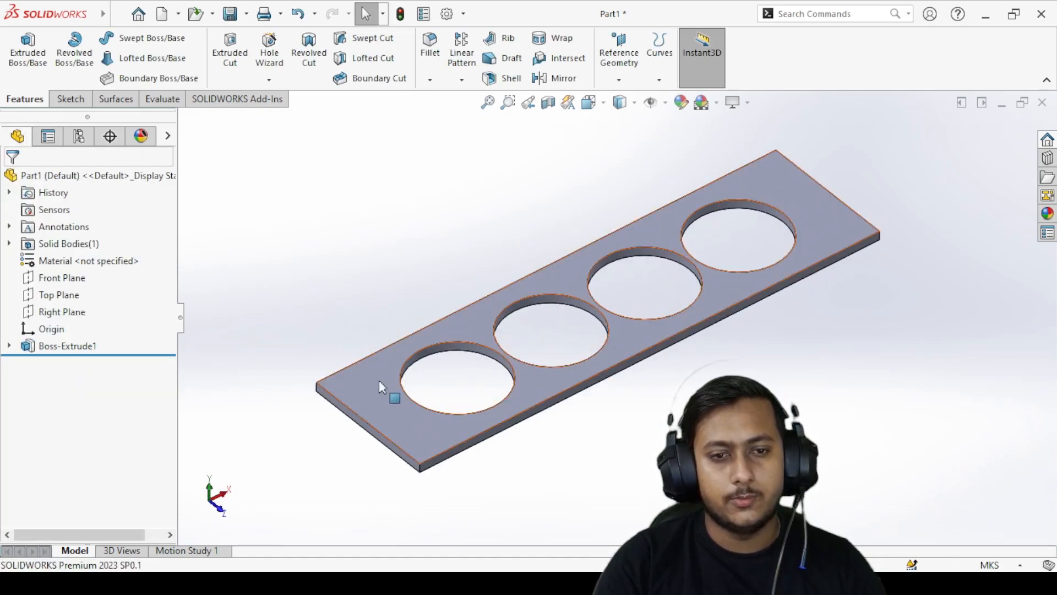
left_click(383, 385)
right_click(349, 383)
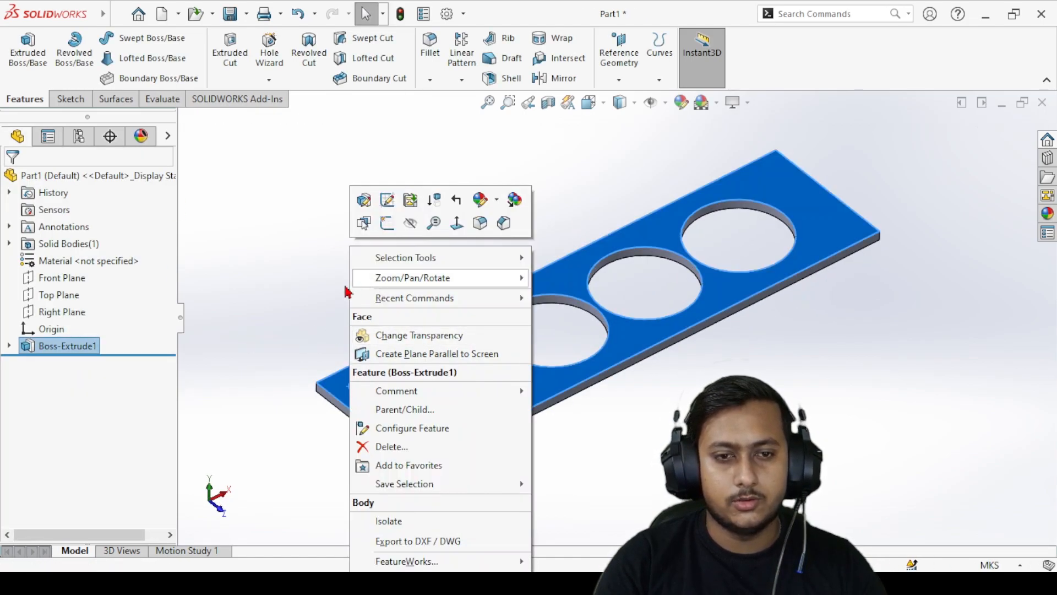
left_click(388, 223)
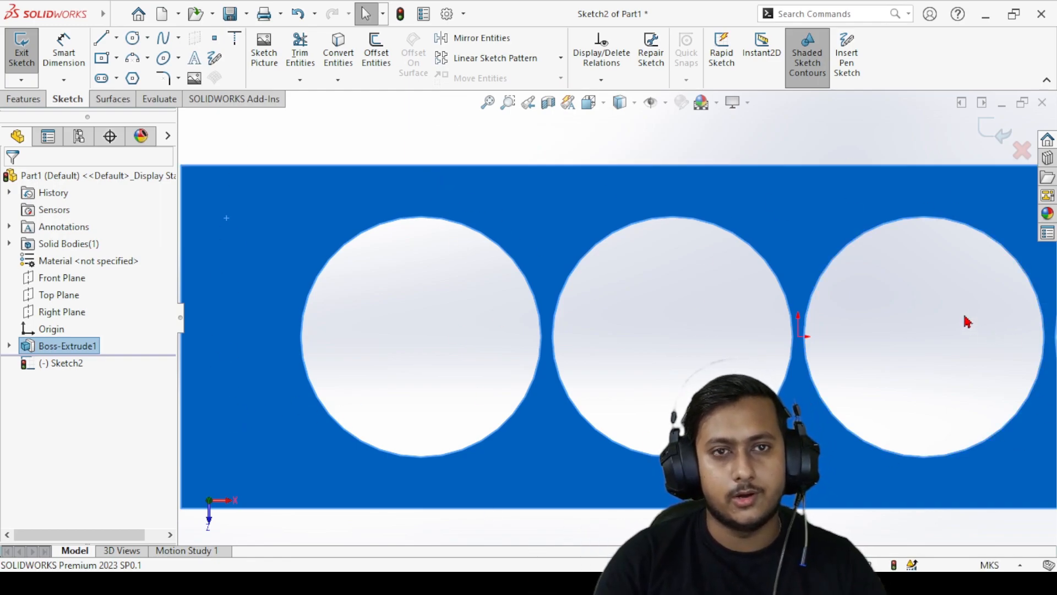
- Sketch a short horizontal line bridging the gap between the first two bores, from quadrant point to quadrant point
scroll(677, 338, "down", 2)
scroll(549, 363, "up", 2)
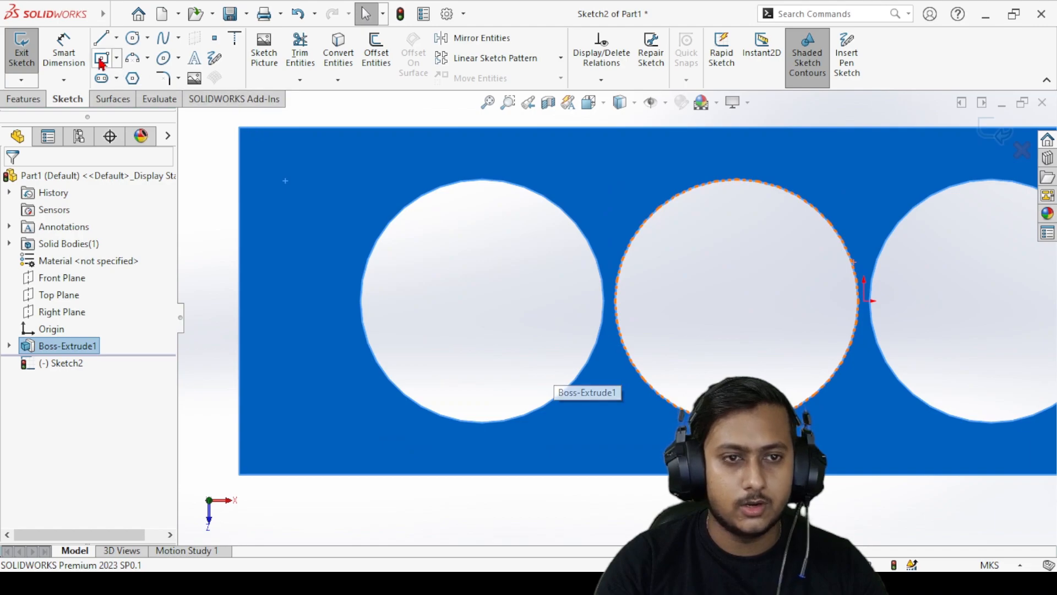
left_click(119, 45)
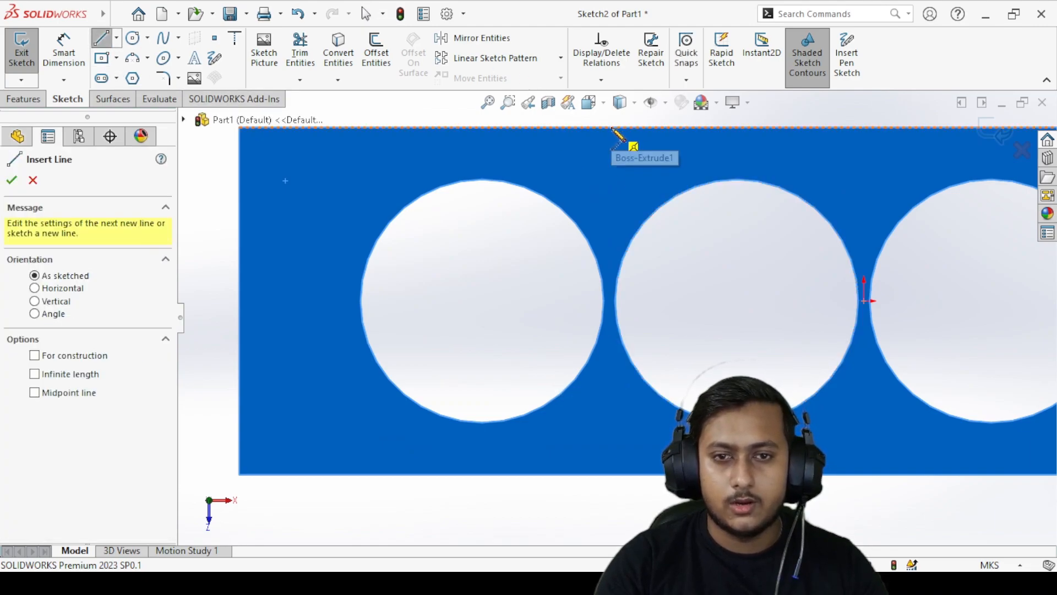
left_click(604, 301)
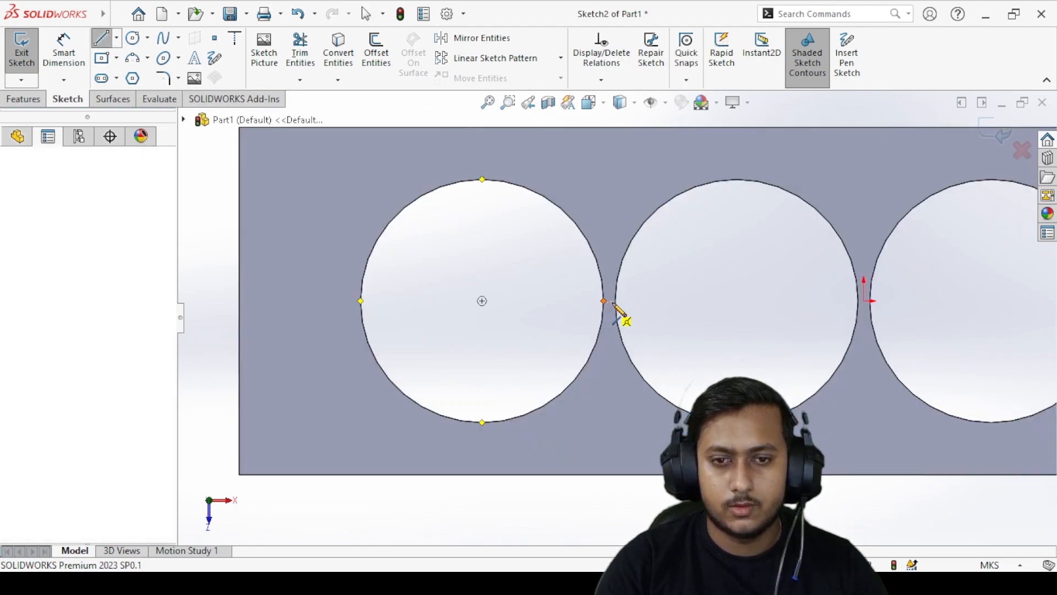
left_click(616, 301)
right_click(611, 198)
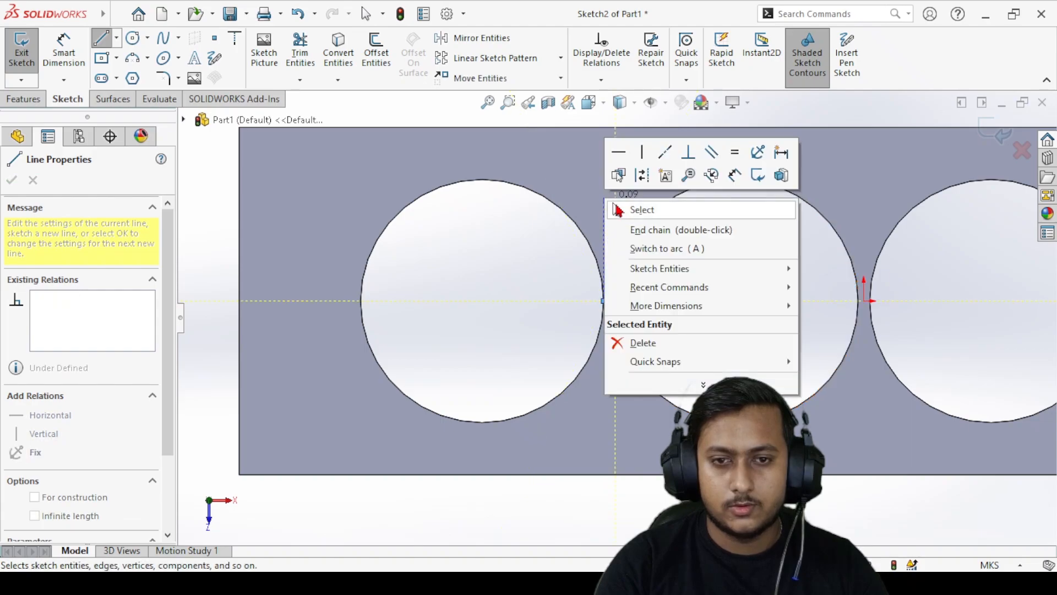
left_click(632, 208)
- Sketch a closed rectangle of lines around the leftmost bore, starting from the bridging line's midpoint and spanning the plate's full width
left_click(116, 37)
left_click(127, 77)
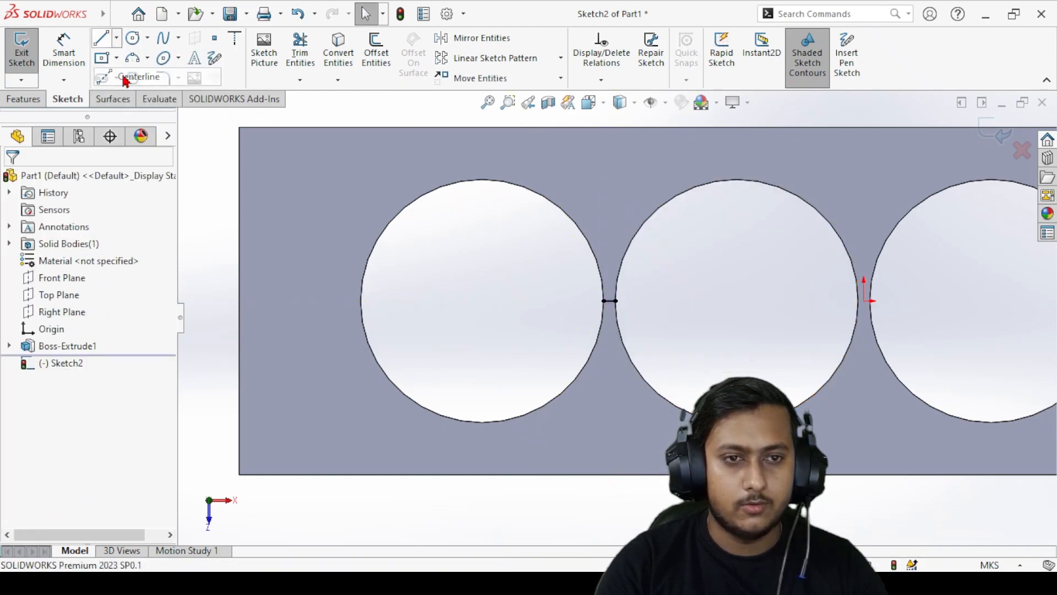
left_click(101, 38)
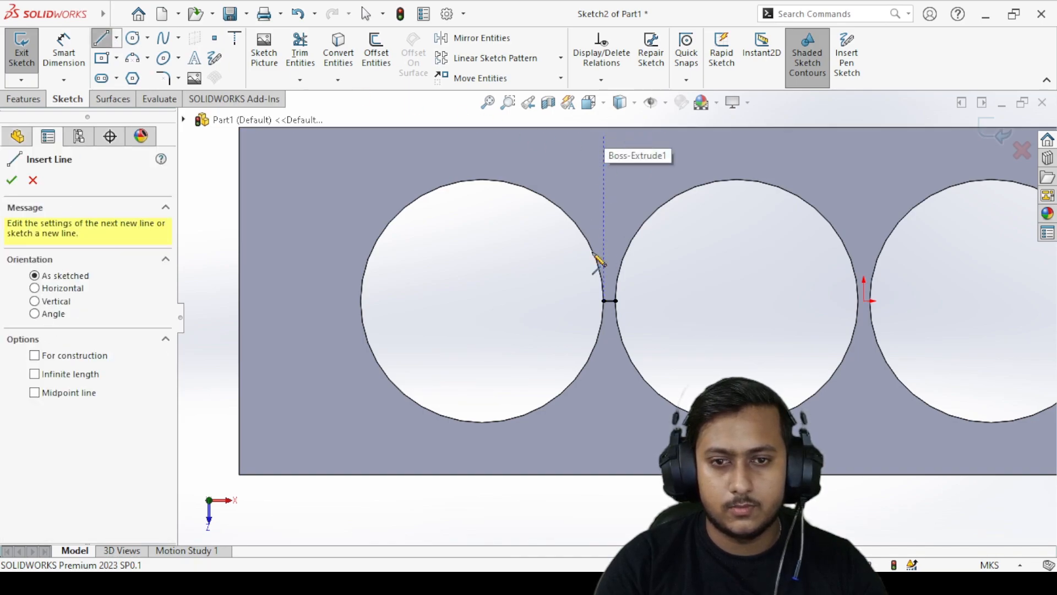
scroll(625, 297, "down", 5)
left_click(586, 339)
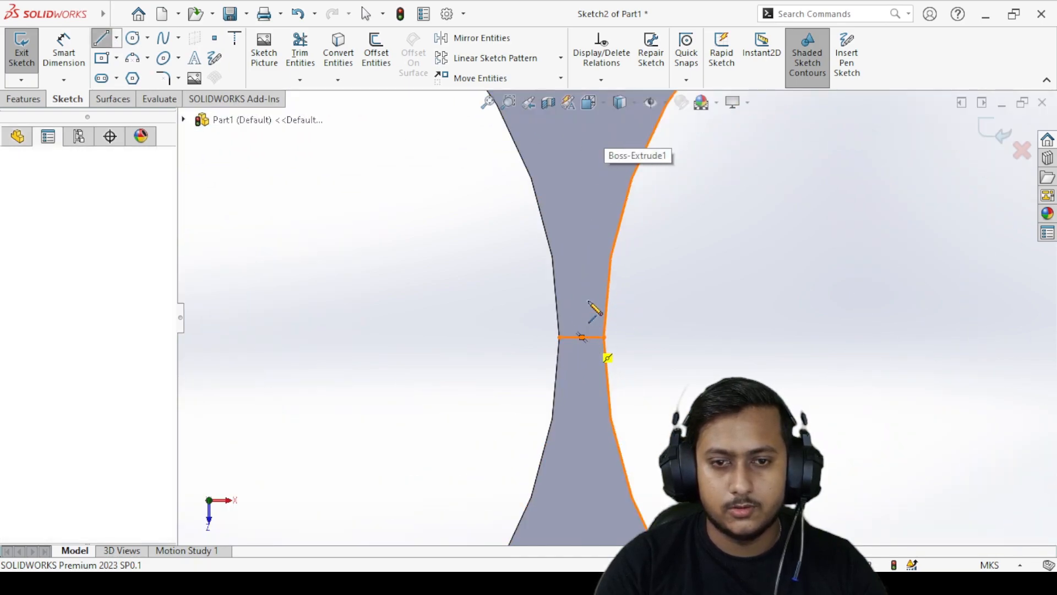
scroll(603, 353, "up", 5)
left_click(608, 167)
left_click(372, 166)
left_click(372, 476)
left_click(607, 476)
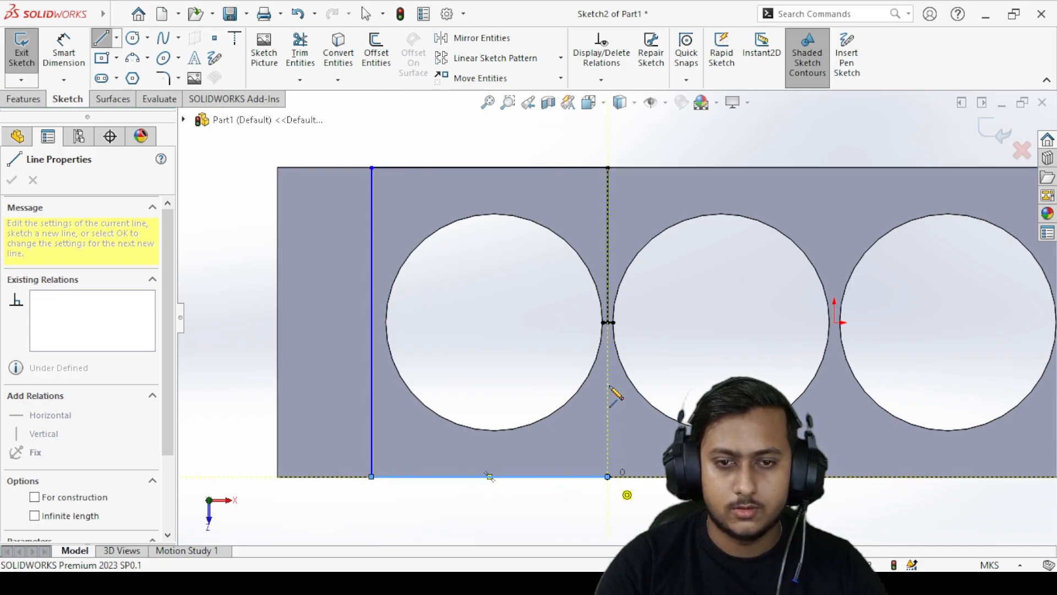
left_click(608, 323)
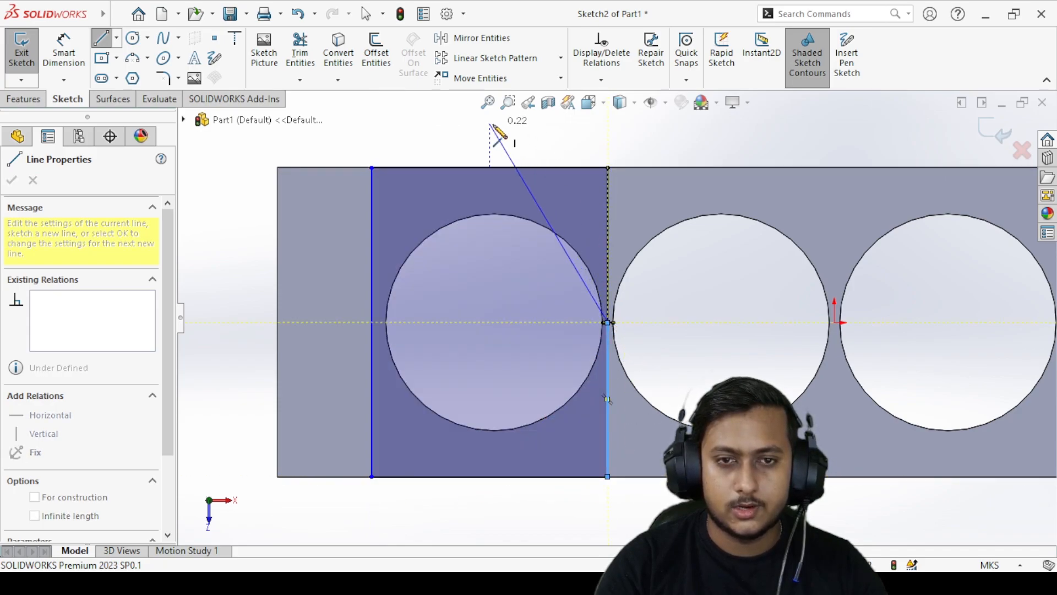
key("Escape")
key("Escape")
- Set the length of the rectangle's upper line to 0.22 m
left_click(506, 167)
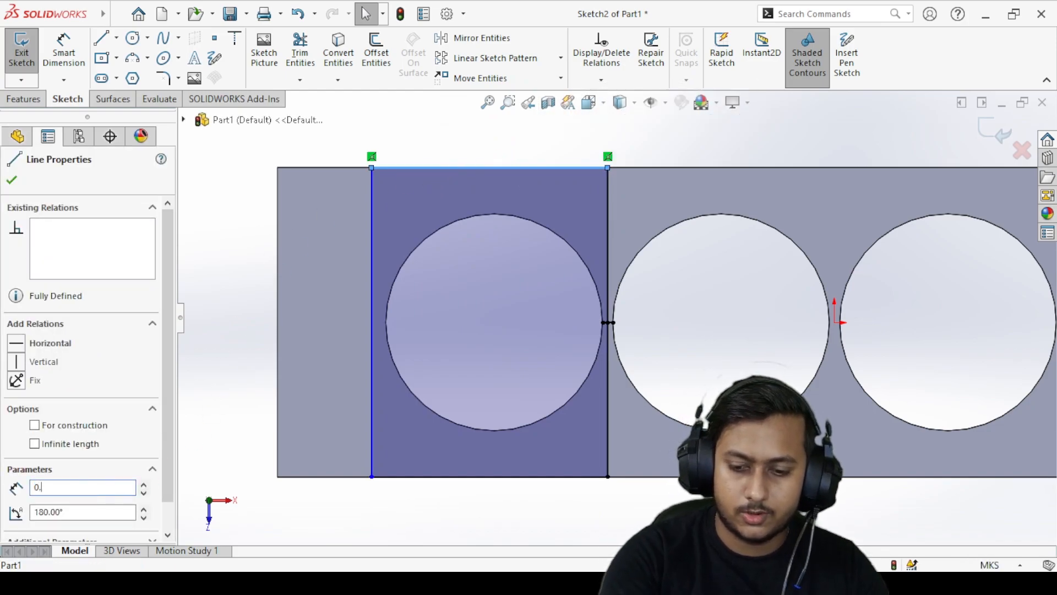
key("Return")
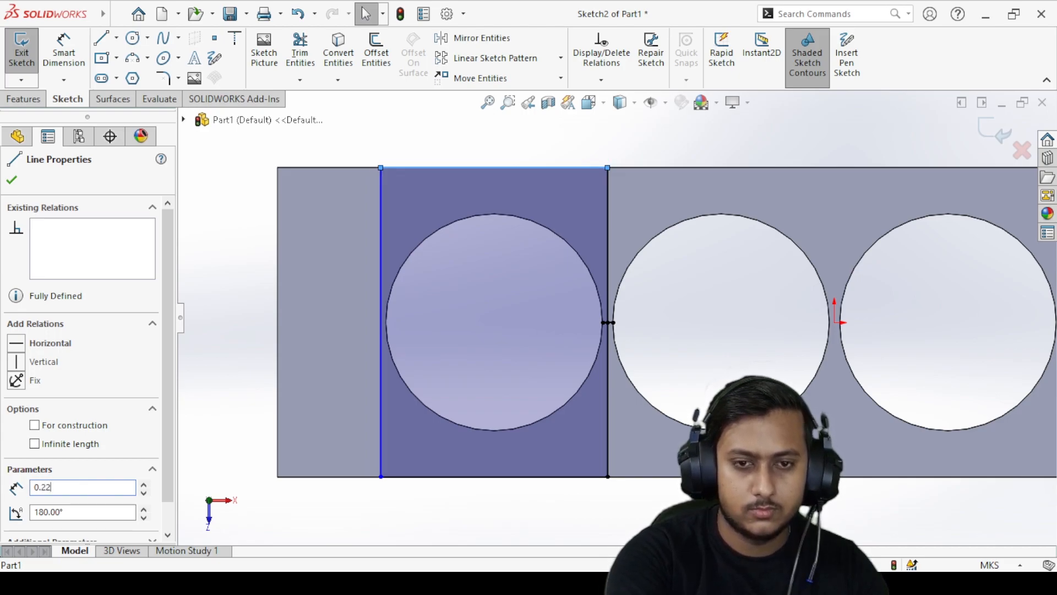
left_click(402, 149)
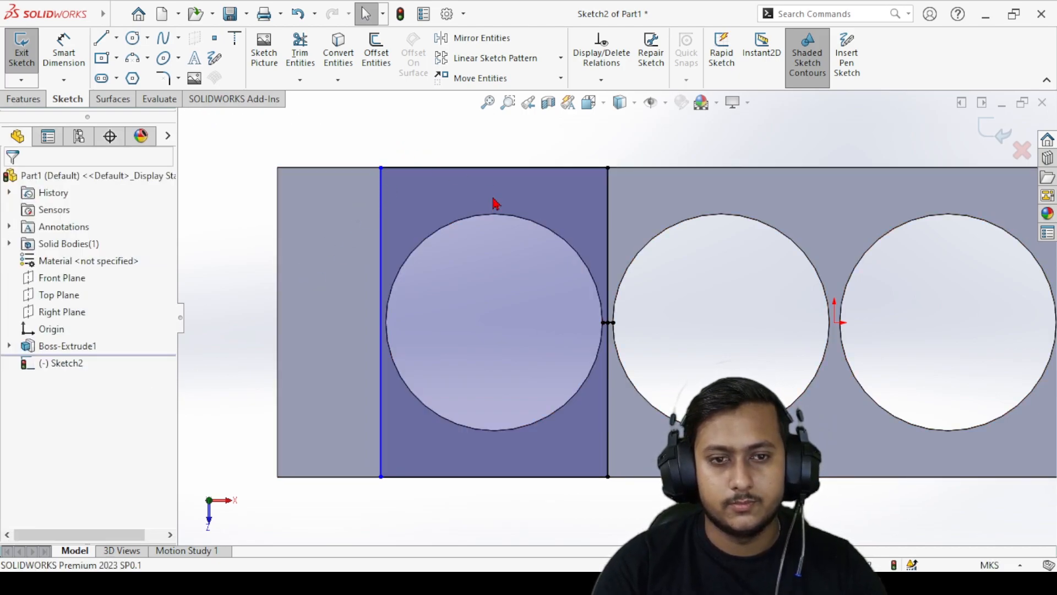
- Examine how the sketched rectangle fits around the leftmost bore and relative to the other bores
scroll(520, 322, "down", 3)
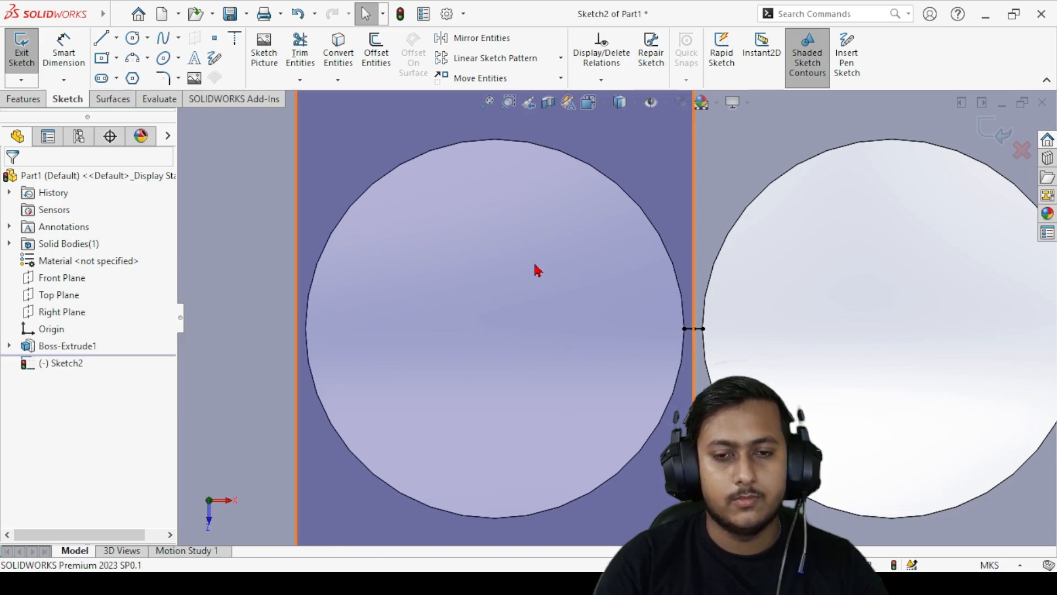
scroll(567, 275, "up", 3)
scroll(568, 336, "down", 3)
scroll(568, 335, "up", 3)
scroll(501, 276, "down", 1)
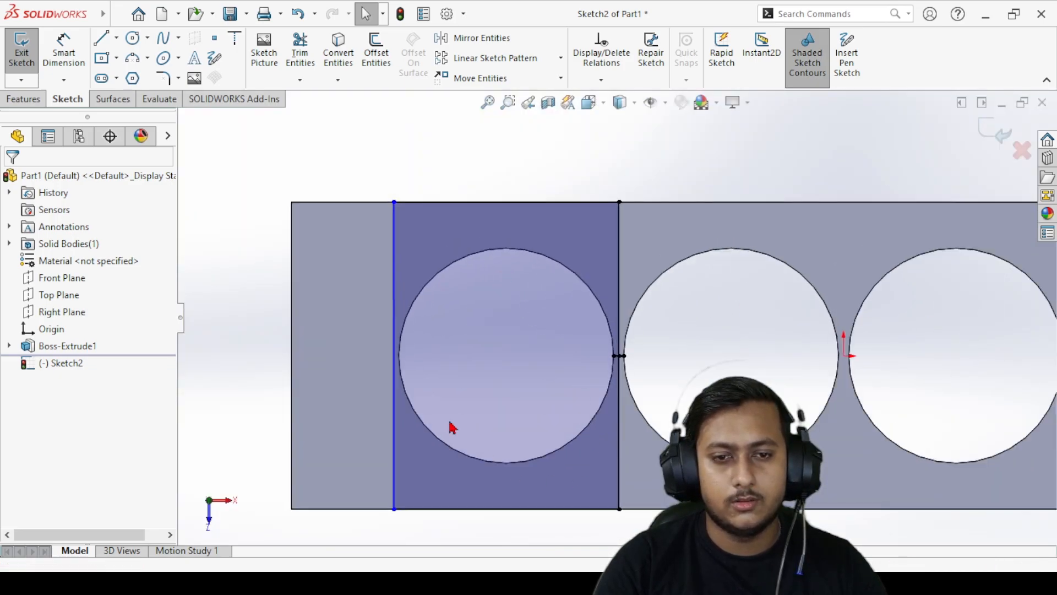
scroll(808, 377, "up", 2)
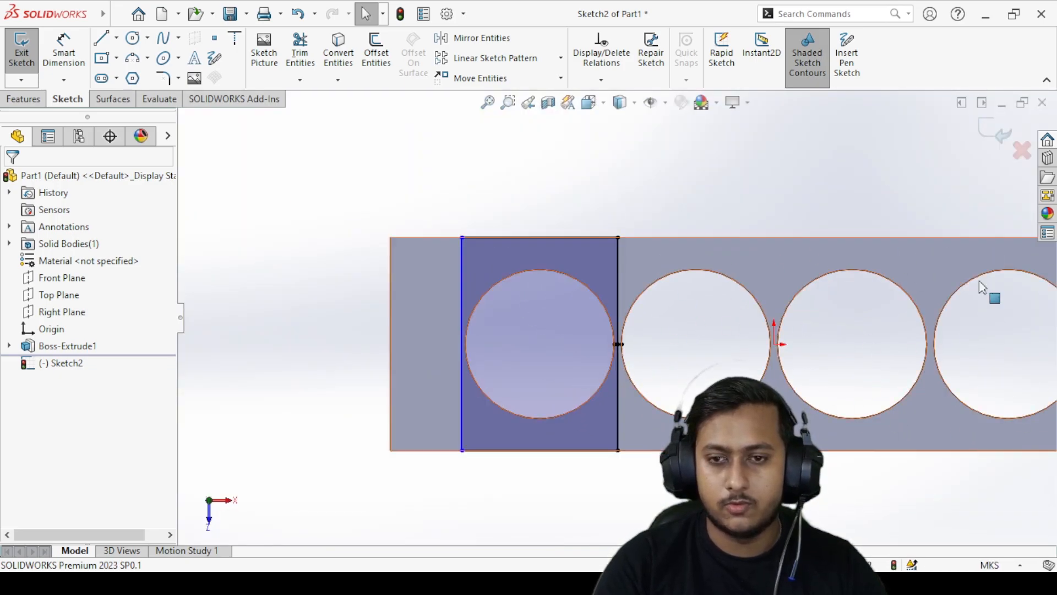
scroll(673, 353, "up", 1)
scroll(583, 344, "down", 3)
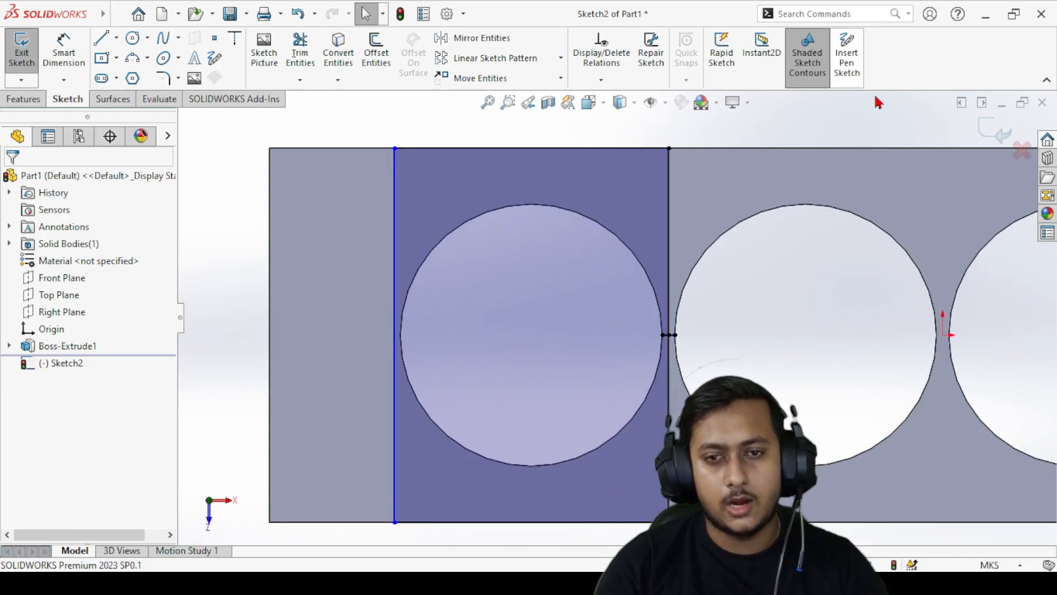
- Start a boss extrusion of the sketch, choosing the region around the leftmost bore and the circular region inside it as contours
left_click(17, 101)
left_click(27, 53)
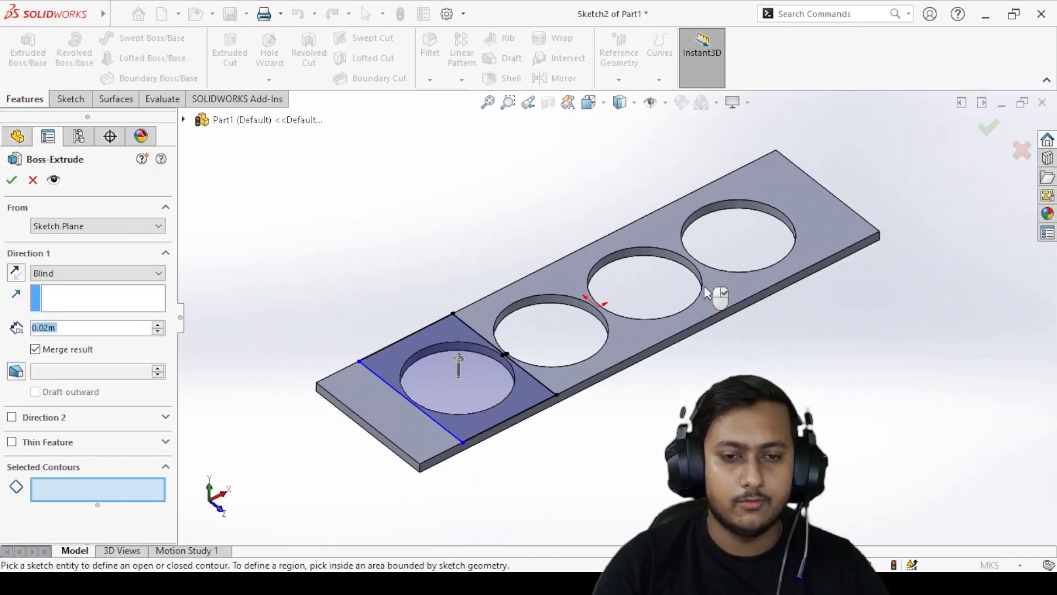
left_click(408, 358)
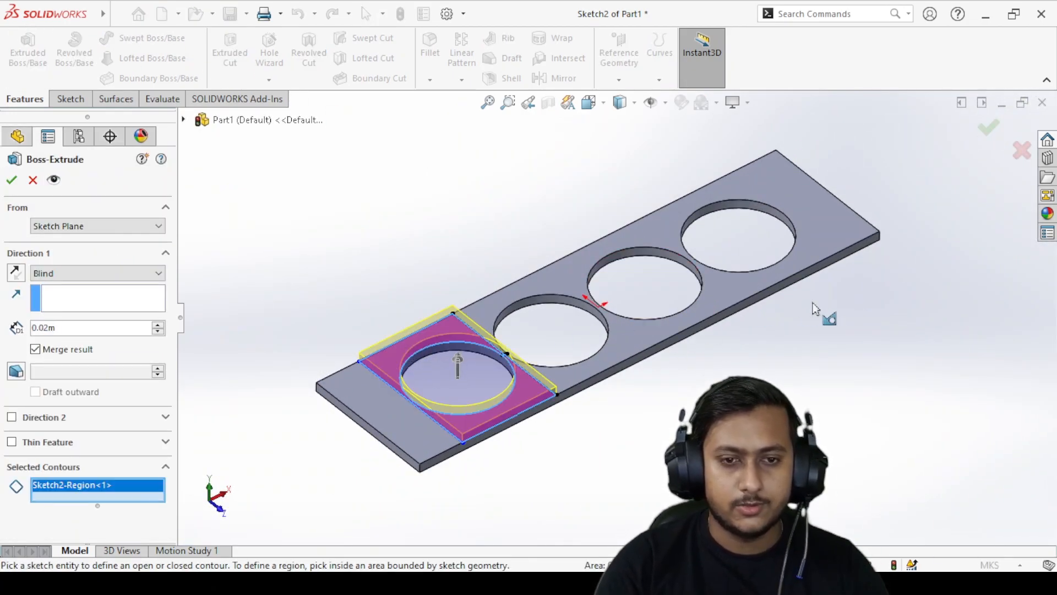
left_click(434, 372)
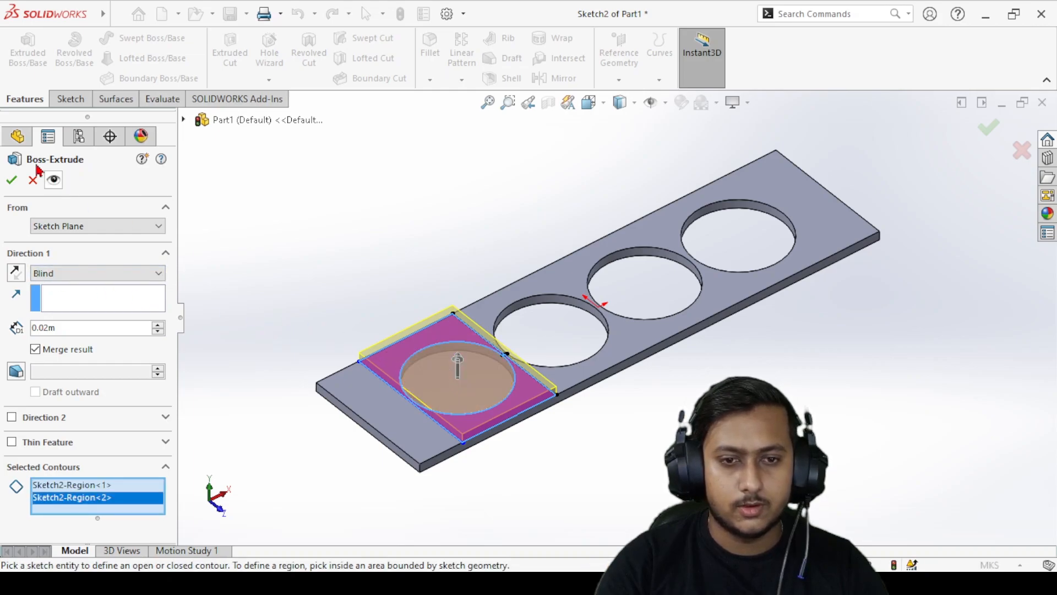
- Set the blind extrusion depth to 0.20 m and complete the merged block over the leftmost bore
left_click(158, 329)
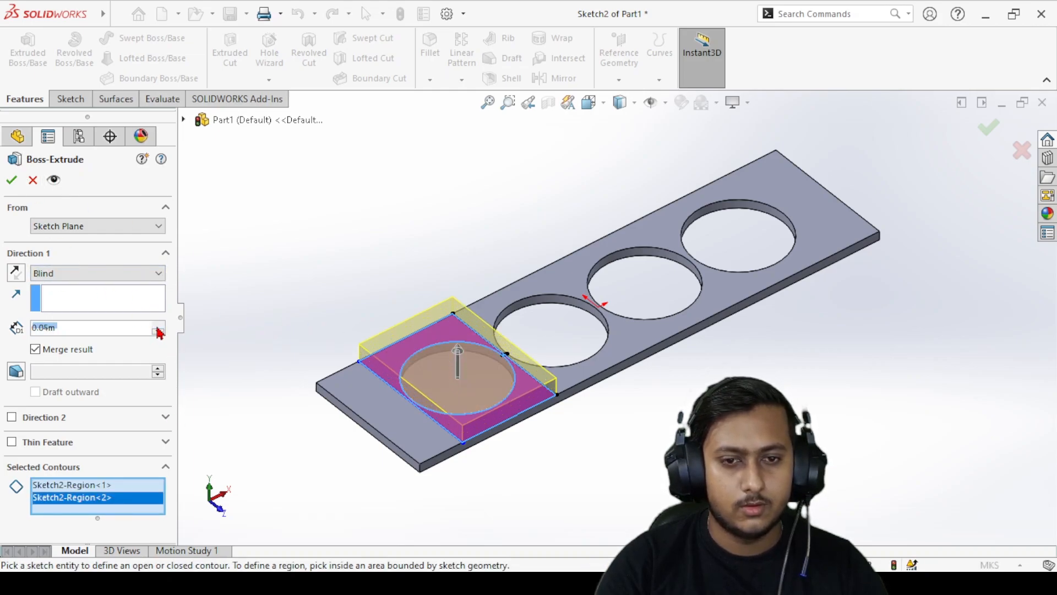
left_click(158, 330)
left_click(158, 329)
left_click(158, 329)
left_click(158, 326)
left_click(158, 326)
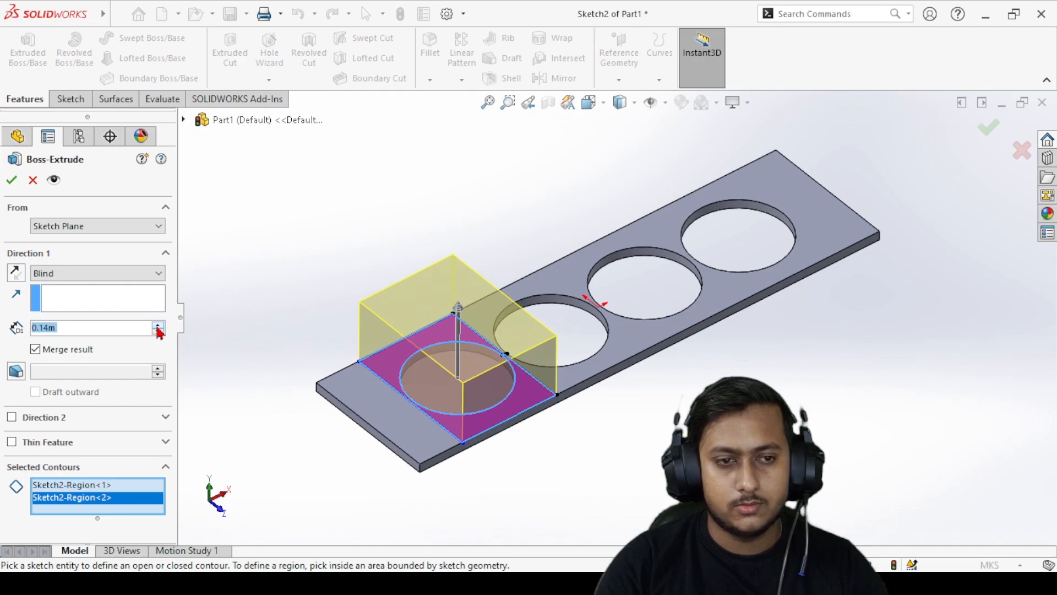
left_click(158, 326)
left_click(158, 326)
left_click(158, 326)
left_click(158, 326)
left_click(158, 326)
left_click(158, 326)
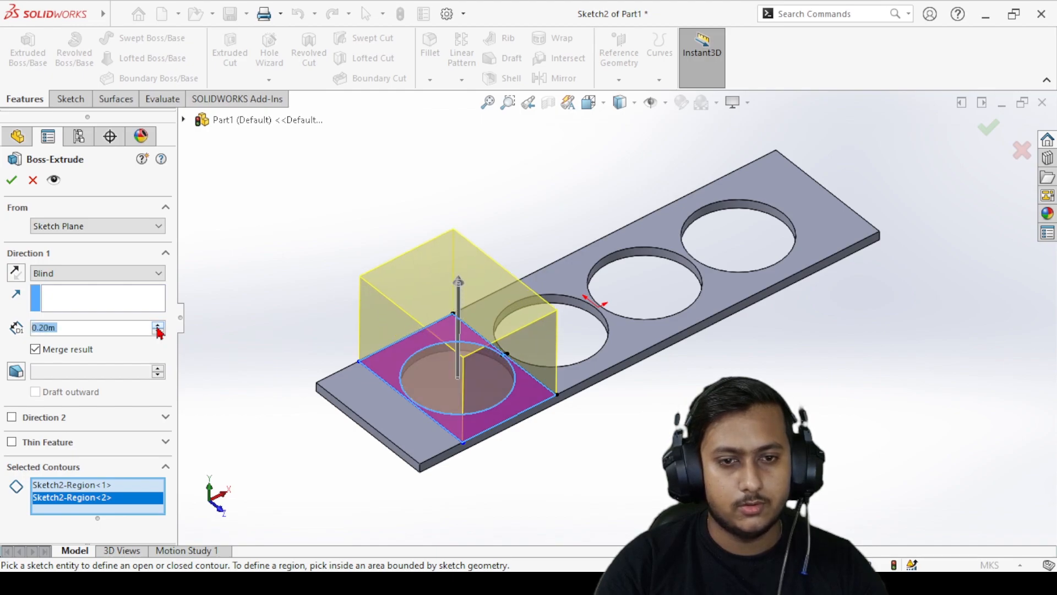
middle_click_drag(524, 442, 506, 347)
scroll(520, 350, "up", 2)
scroll(610, 263, "down", 3)
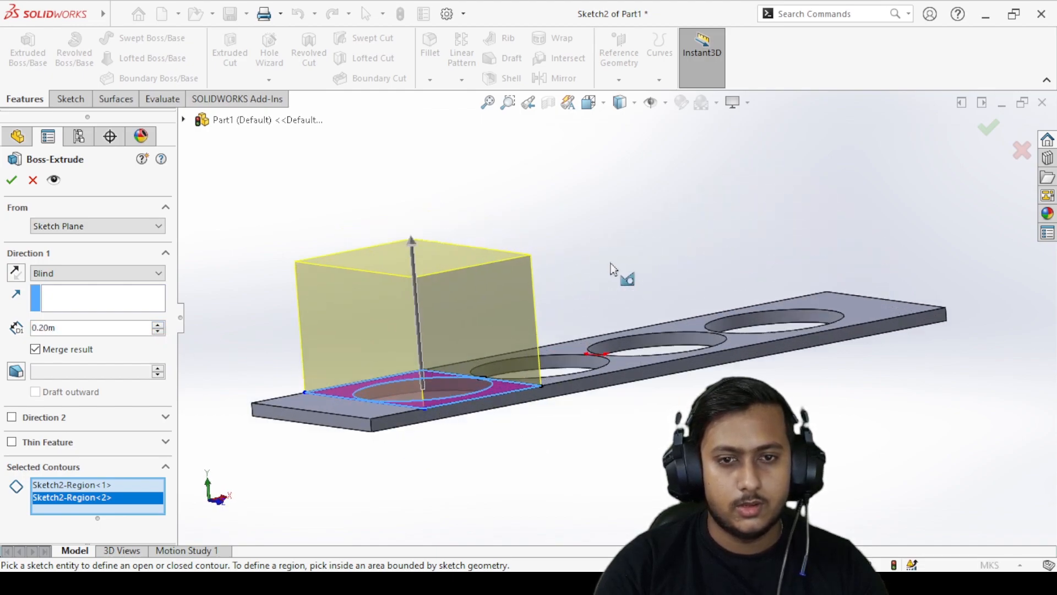
scroll(392, 283, "down", 2)
left_click(12, 180)
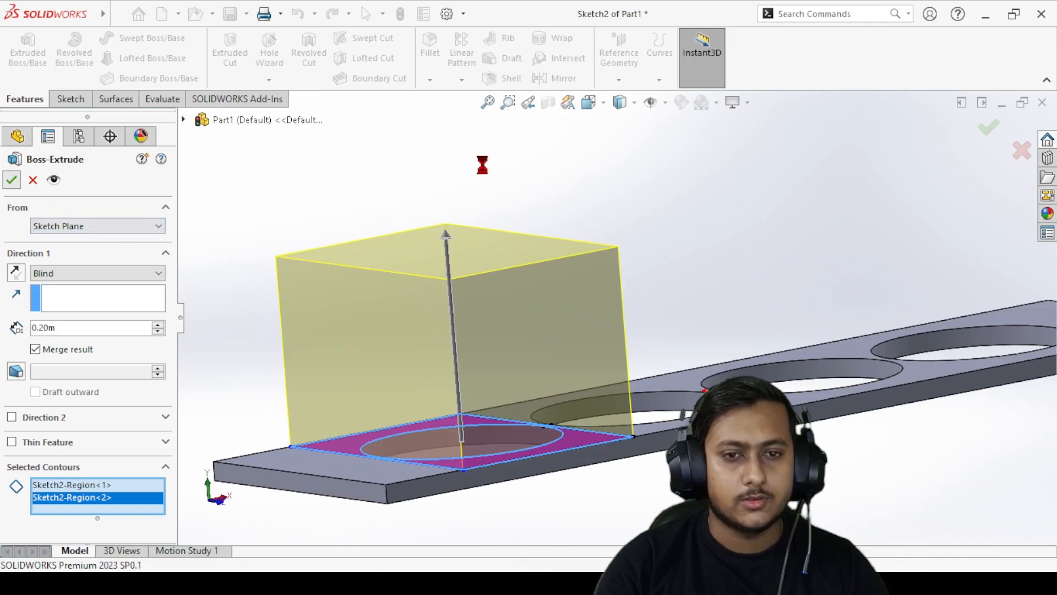
- Start a new sketch on the top face of the extruded block
middle_click_drag(518, 247, 760, 253)
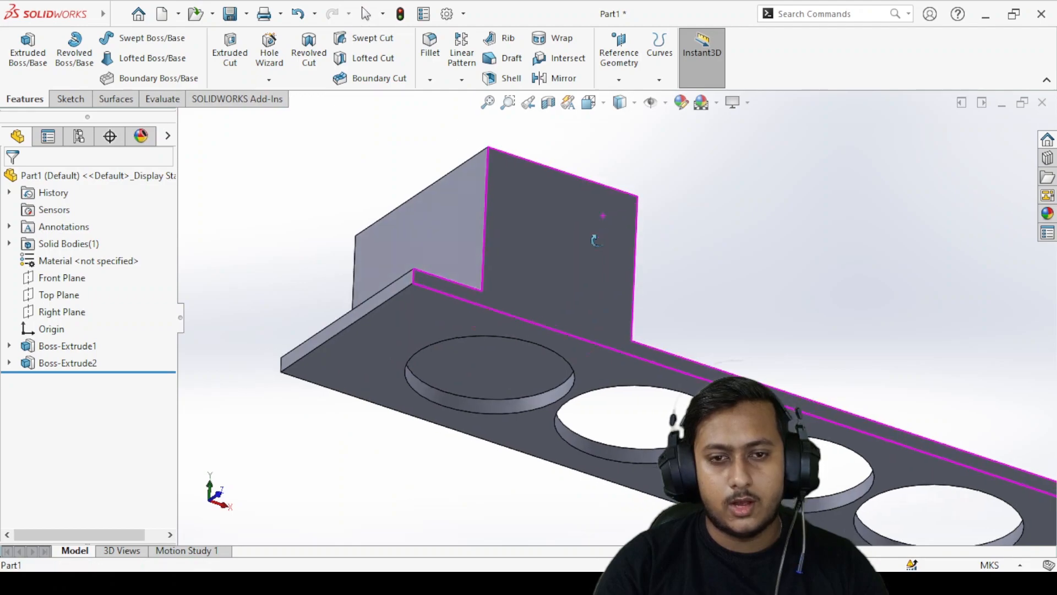
middle_click_drag(597, 220, 538, 242)
left_click(508, 164)
right_click(506, 158)
left_click(551, 109)
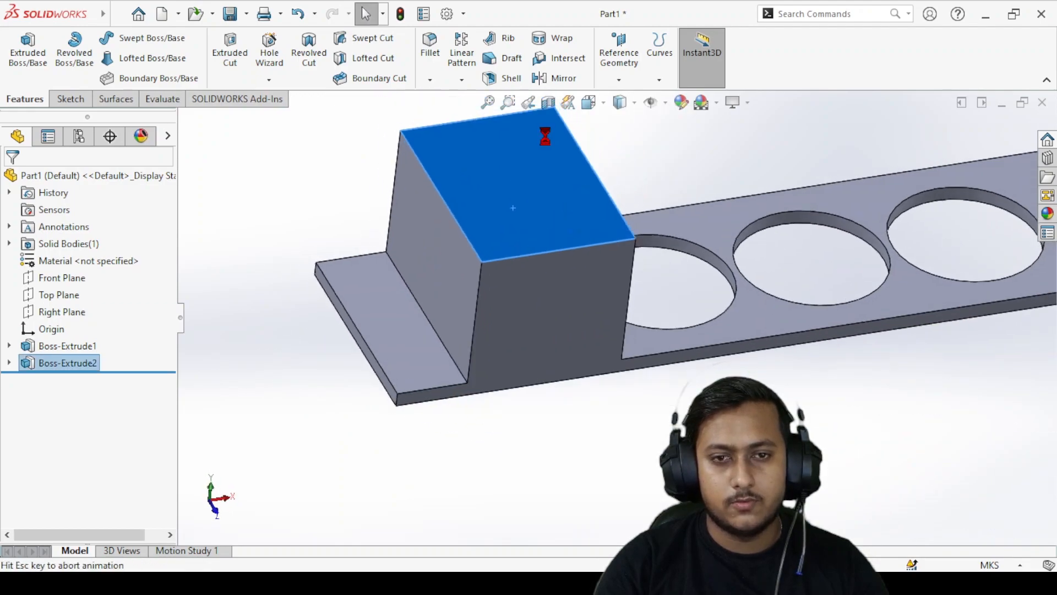
- Convert the circular edge of the leftmost bore beneath the block into a sketch circle, and exit the sketch
mouse_move(490, 446)
middle_mouse_down()
mouse_move(550, 320)
mouse_move(527, 258)
middle_mouse_up()
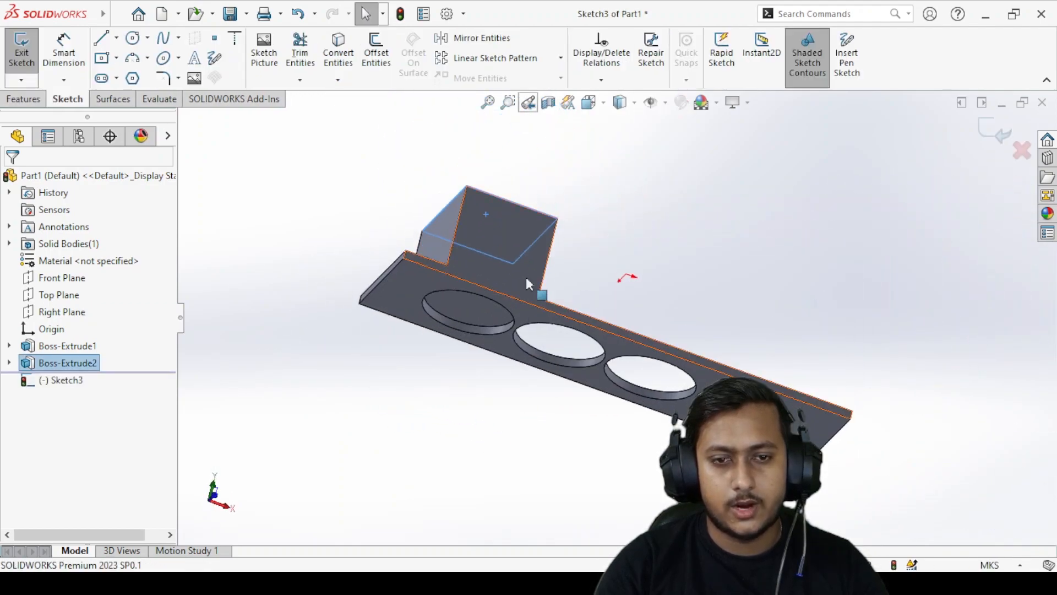
scroll(436, 374, "down", 3)
left_click(408, 327)
middle_click_drag(408, 327, 203, 121)
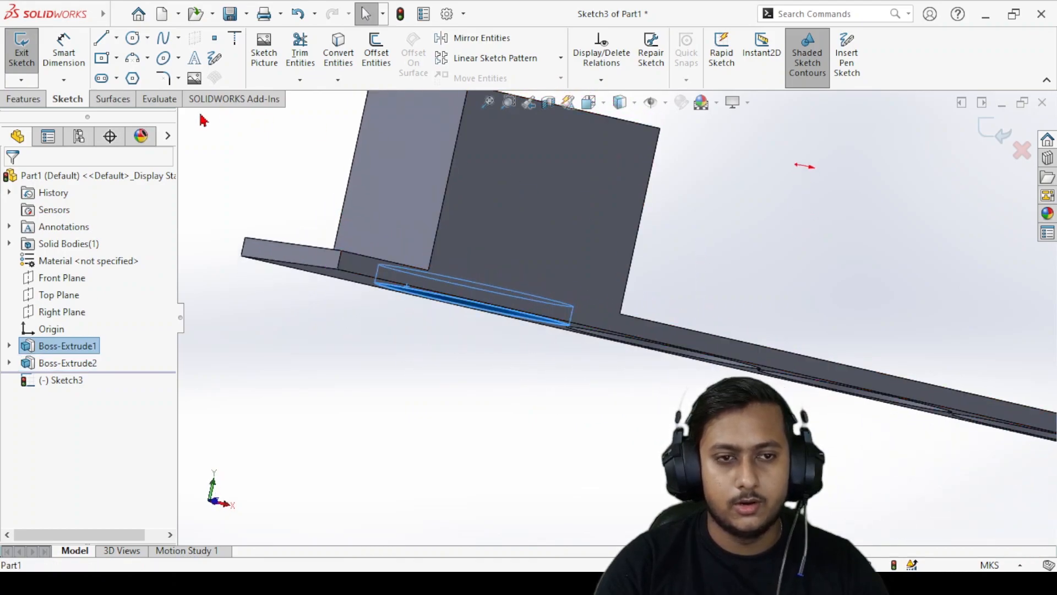
left_click(342, 55)
left_click(636, 294)
scroll(481, 333, "down", 3)
middle_click_drag(479, 324, 479, 236)
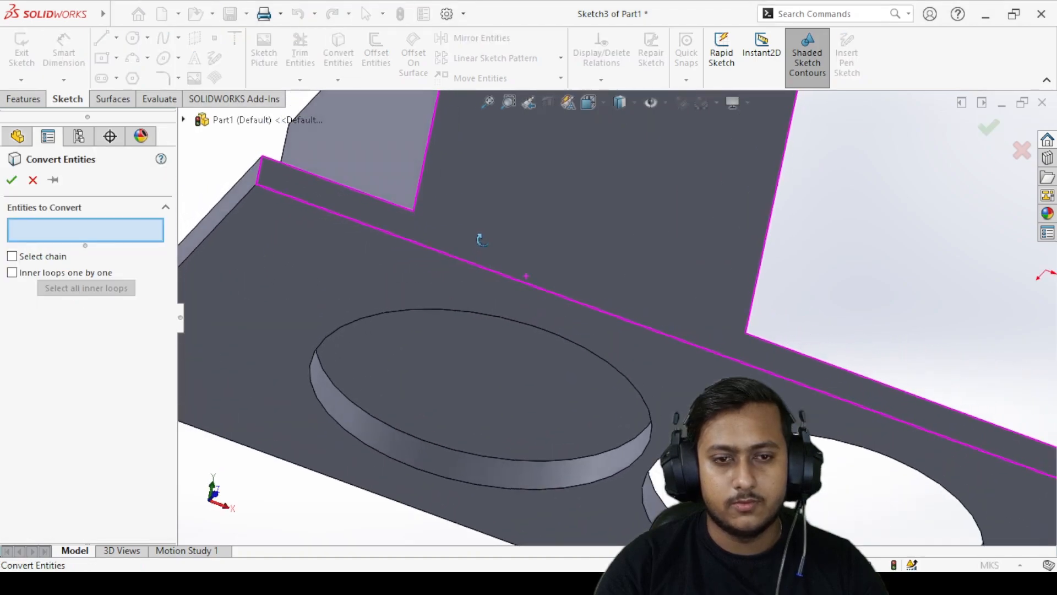
left_click(328, 386)
scroll(585, 269, "up", 3)
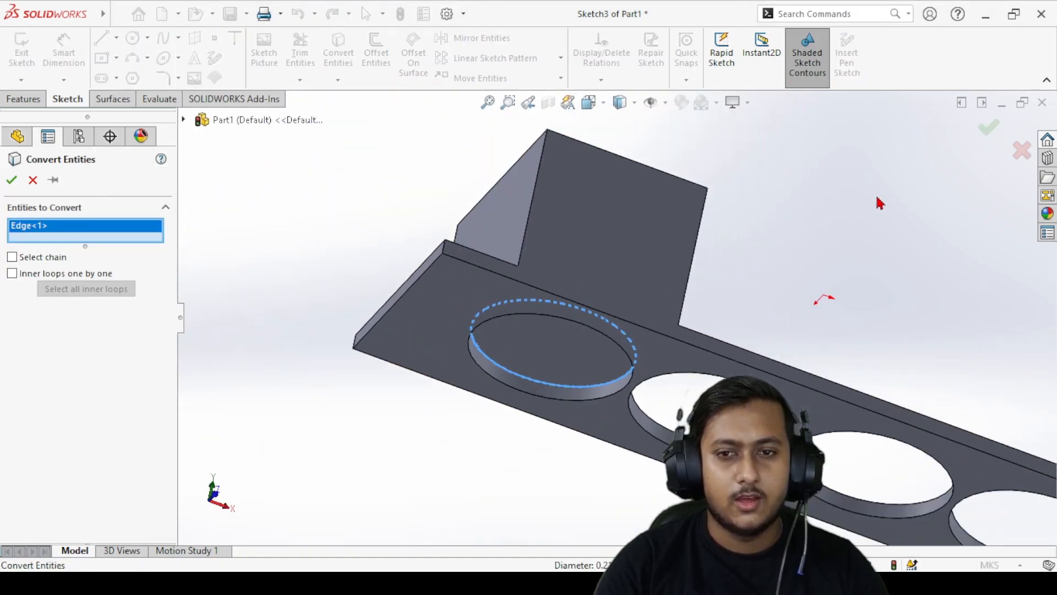
left_click(12, 181)
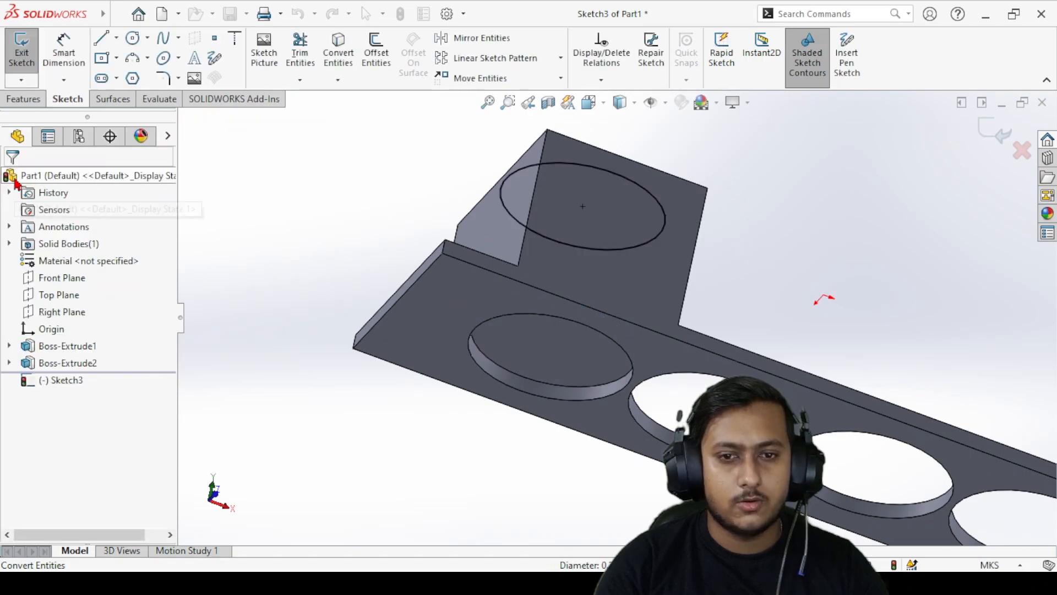
mouse_move(644, 173)
middle_mouse_down()
mouse_move(637, 318)
mouse_move(640, 223)
middle_mouse_up()
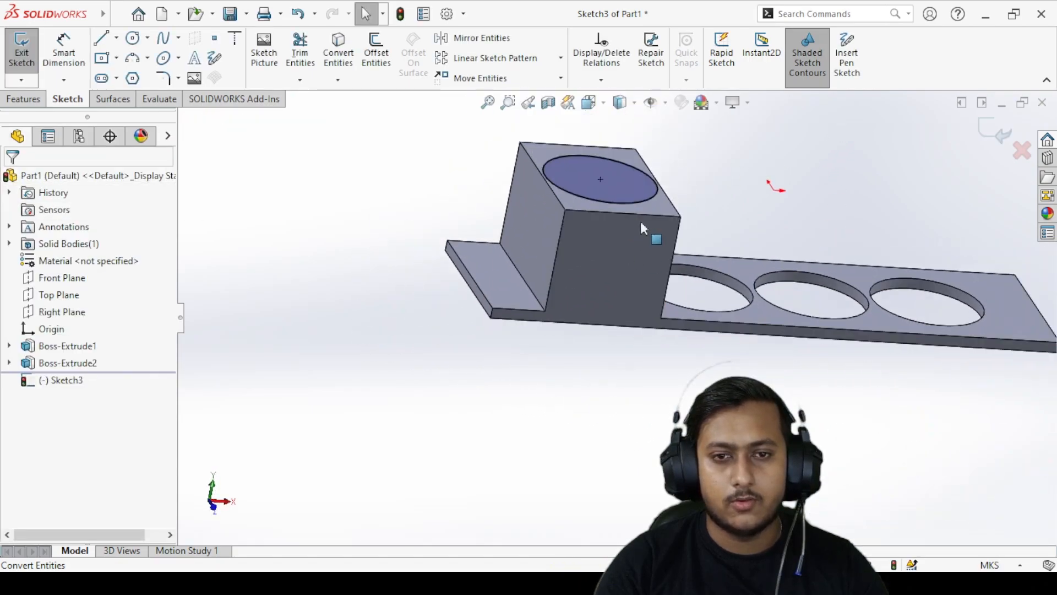
scroll(642, 205, "down", 3)
middle_click_drag(585, 330, 571, 413)
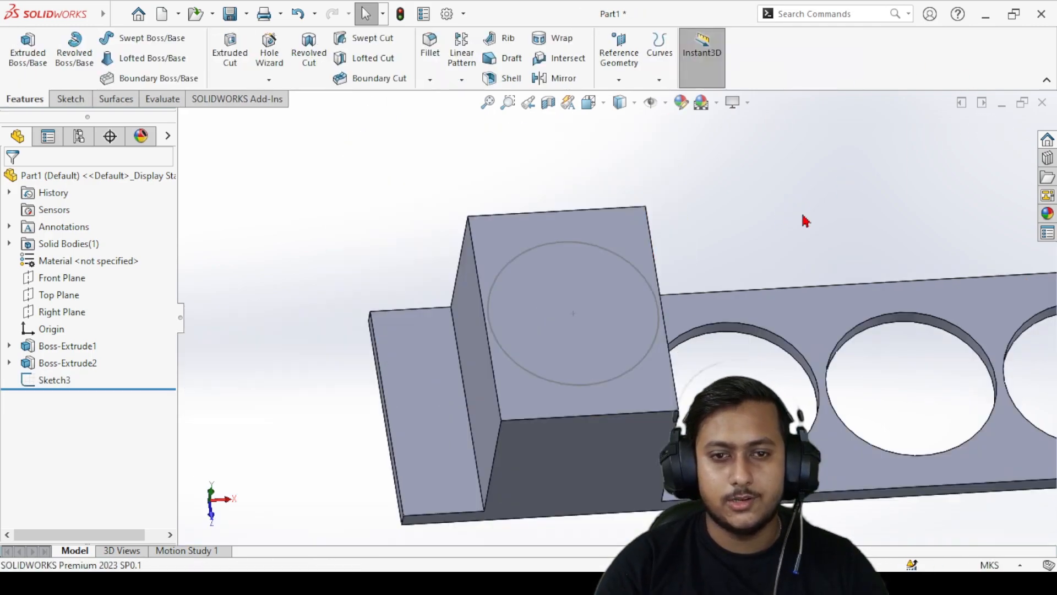
- Start another sketch on the block's top face, where the converted bore circle lies
left_click(522, 273)
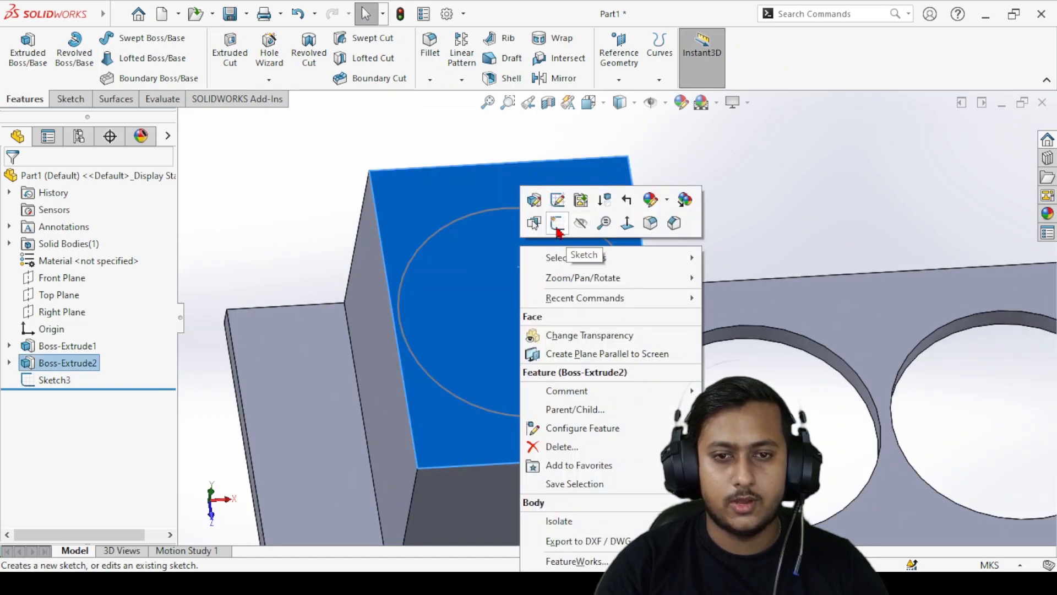
left_click(561, 231)
scroll(478, 345, "down", 5)
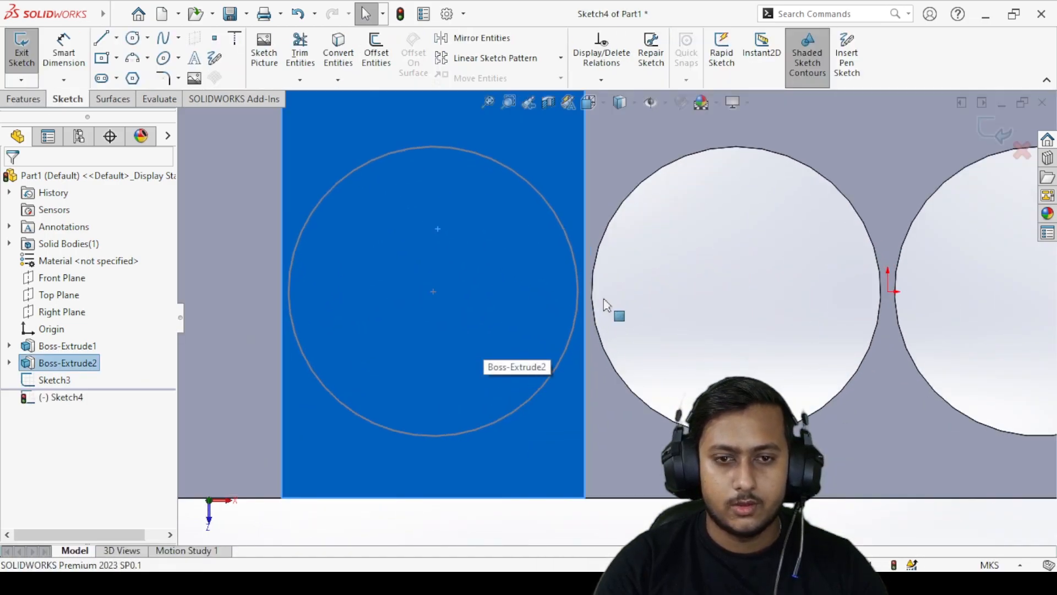
- Sketch a horizontal line across the full diameter of the converted bore circle, passing through its centre
left_click(137, 39)
scroll(554, 318, "down", 2)
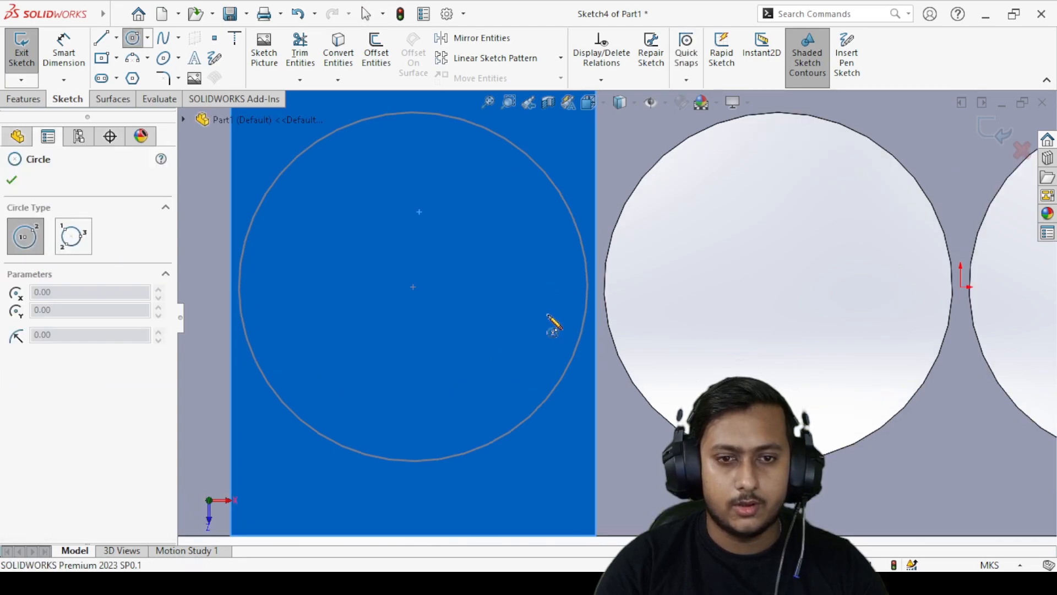
left_click(113, 43)
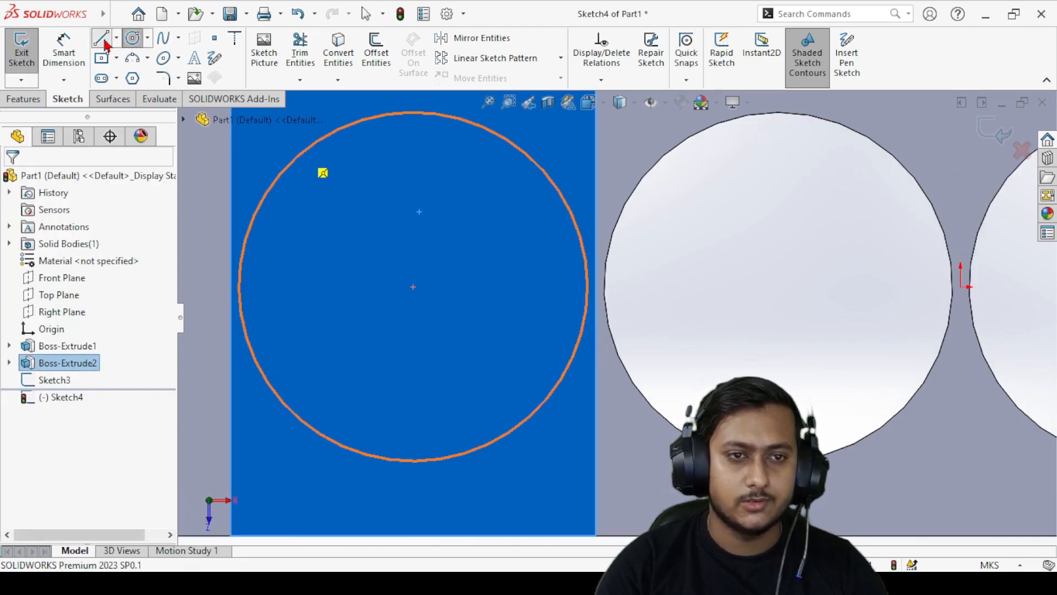
left_click(240, 286)
left_click(587, 286)
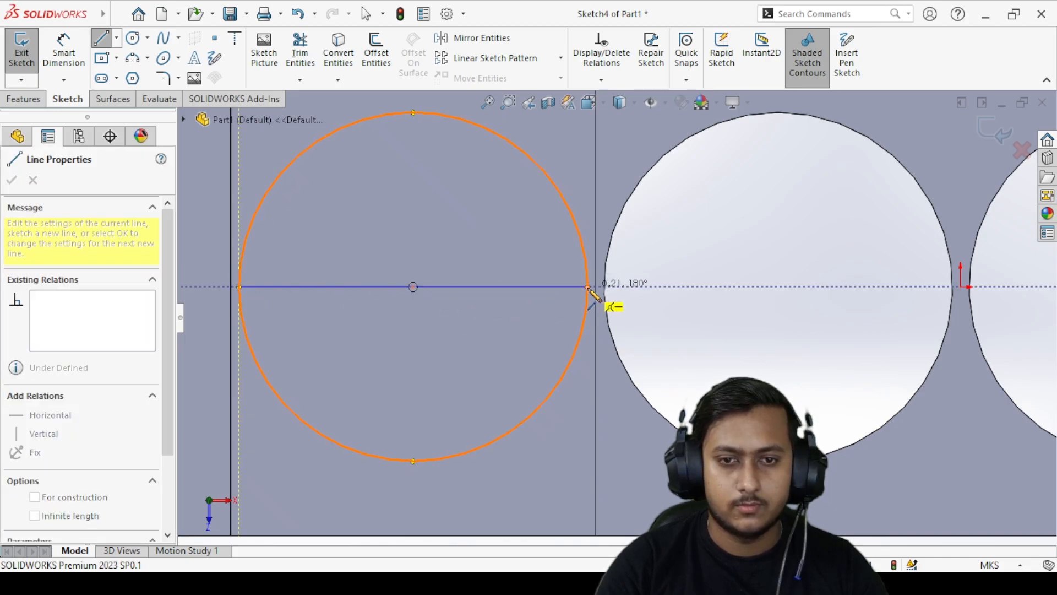
key("Escape")
- Sketch a small circle of about 0.028 m radius inside the bore circle, directly below the midpoint of the horizontal line
left_click(132, 39)
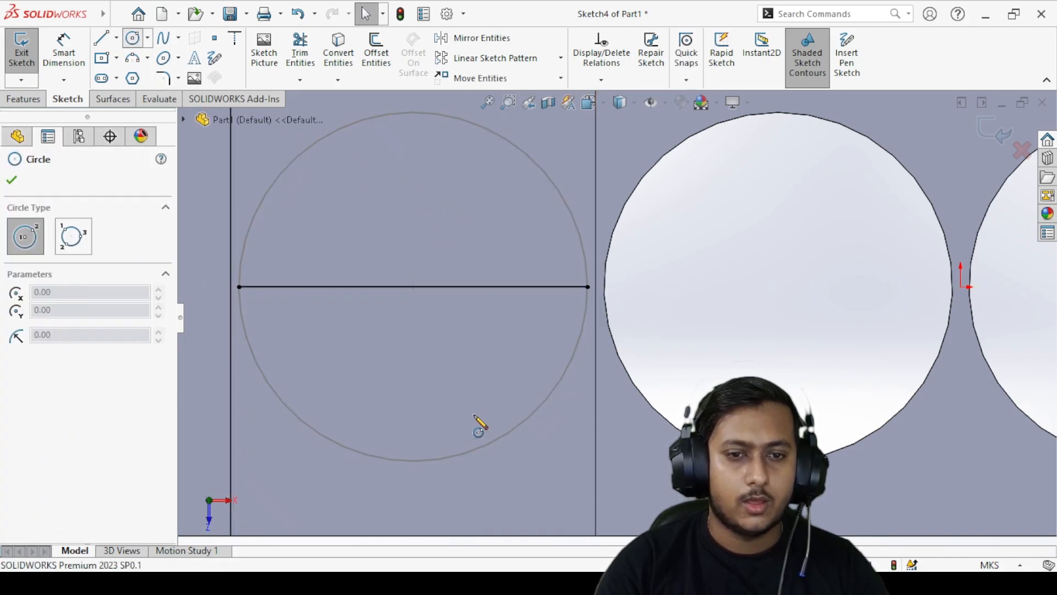
left_click_drag(413, 366, 422, 413)
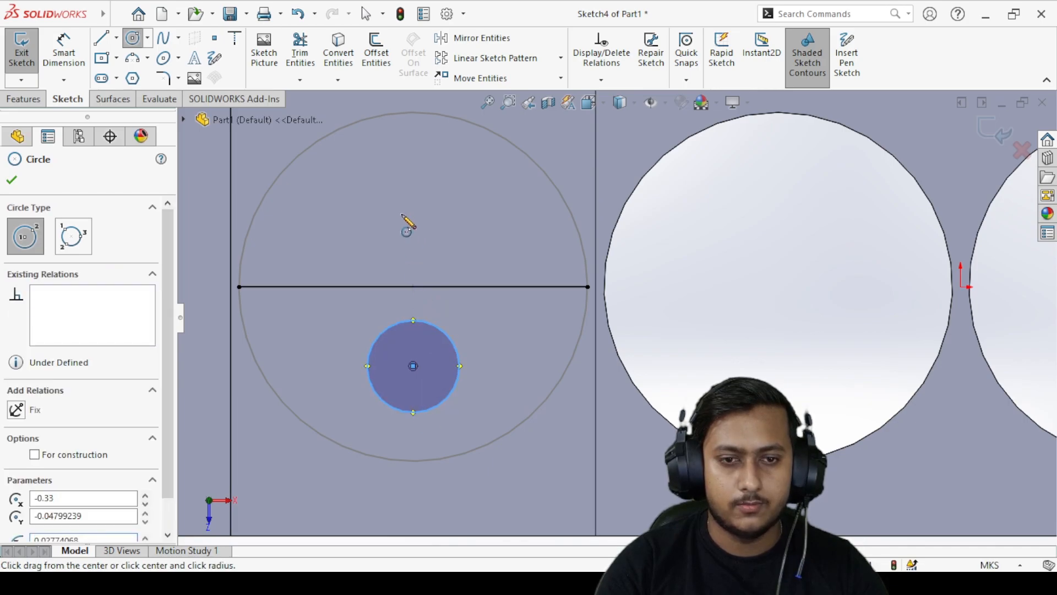
key("Escape")
- Measure the diameter of the converted bore circle
left_click(158, 99)
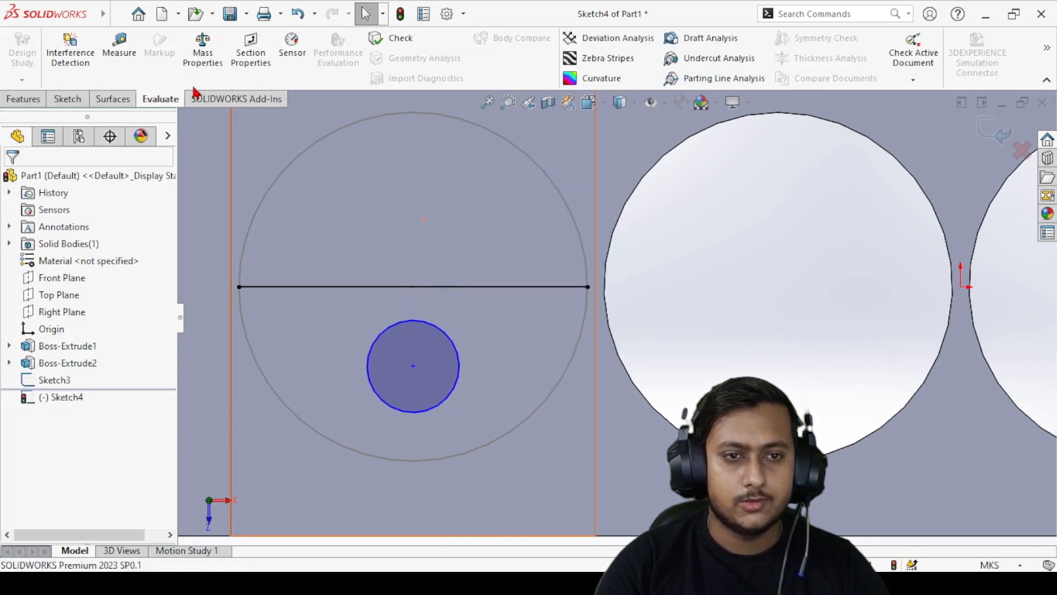
left_click(119, 49)
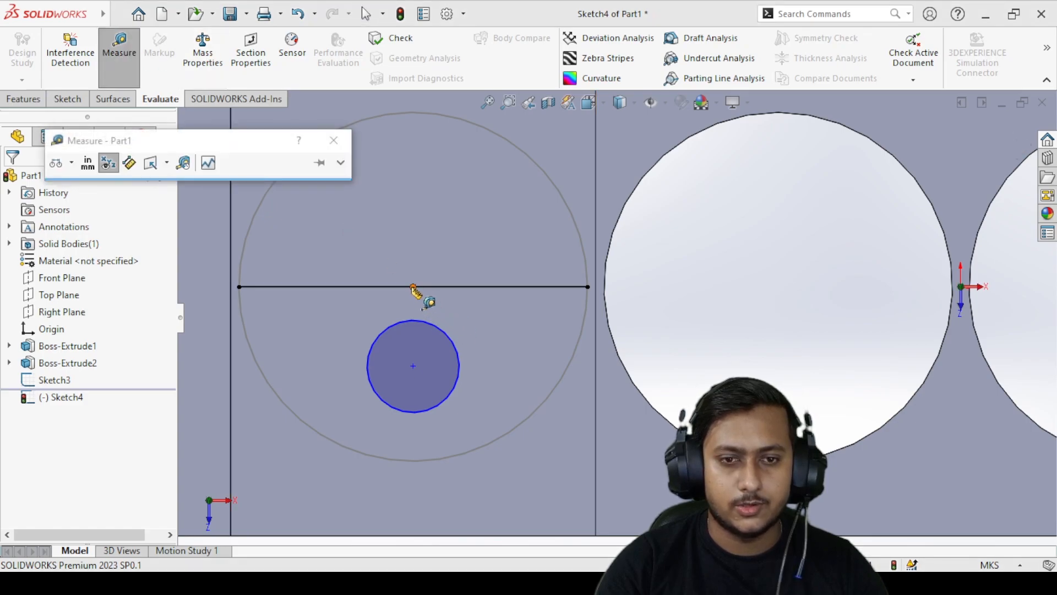
left_click(413, 287)
left_click(411, 461)
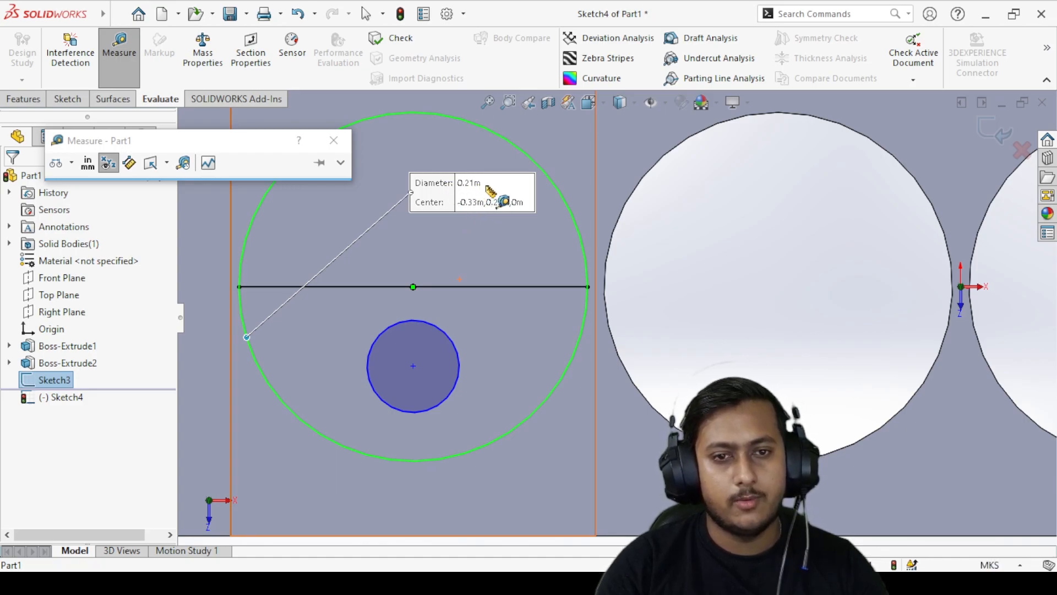
left_click(349, 143)
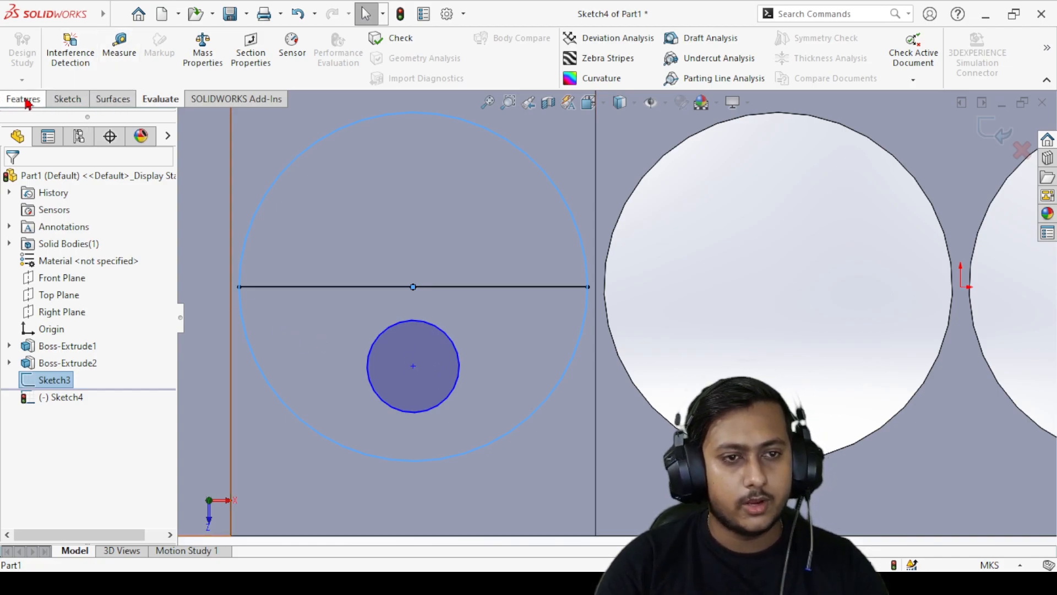
- Draw a vertical centerline from the horizontal line's midpoint to the centre of the small circle
left_click(66, 100)
left_click(116, 39)
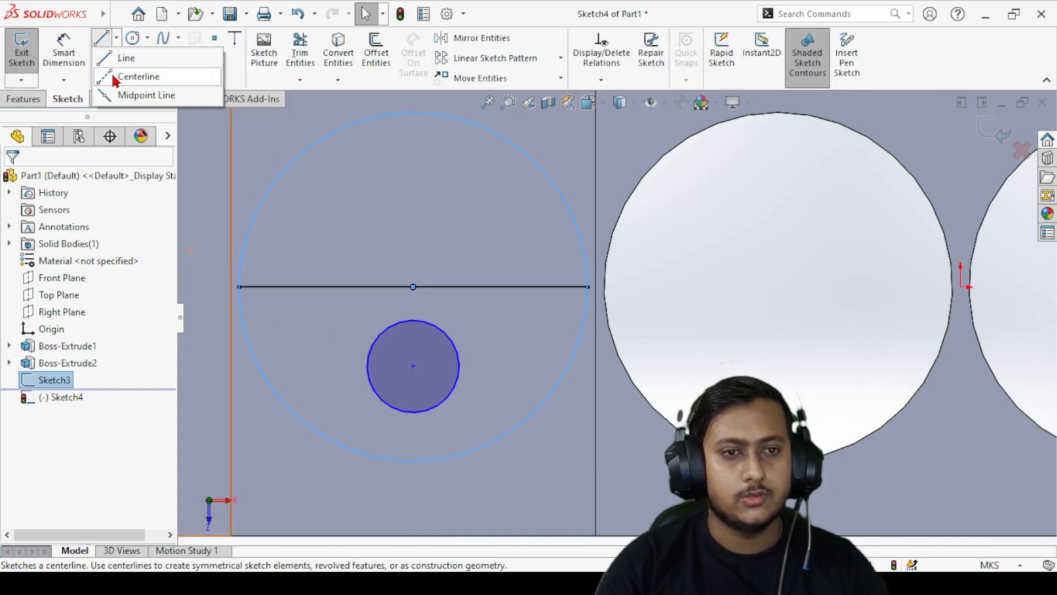
left_click(112, 74)
left_click(413, 286)
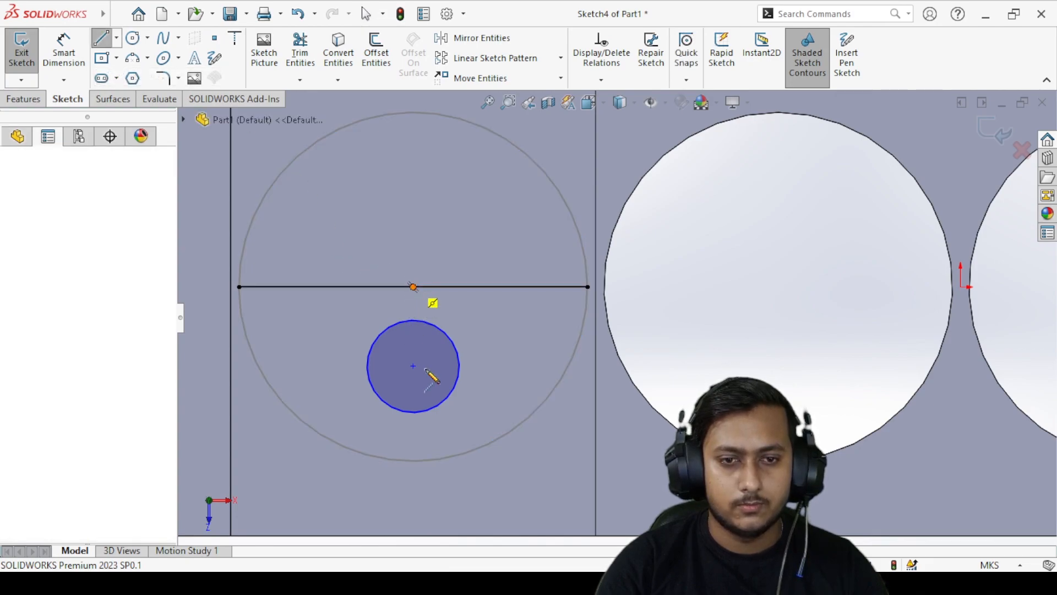
left_click(413, 366)
right_click(297, 323)
left_click(315, 330)
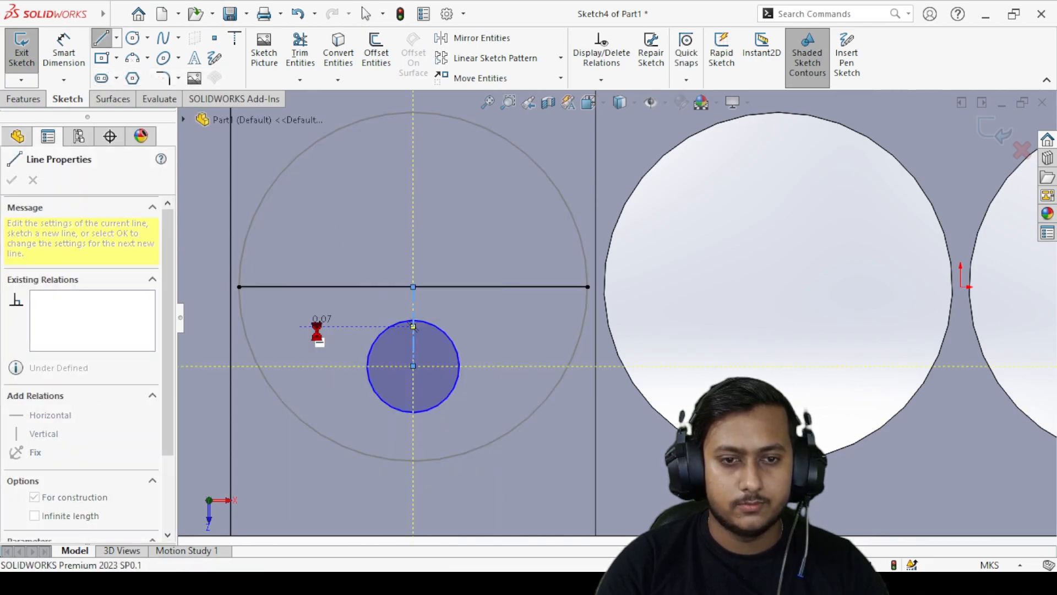
- Set the vertical centerline's length to 0.0525 m
left_click(413, 308)
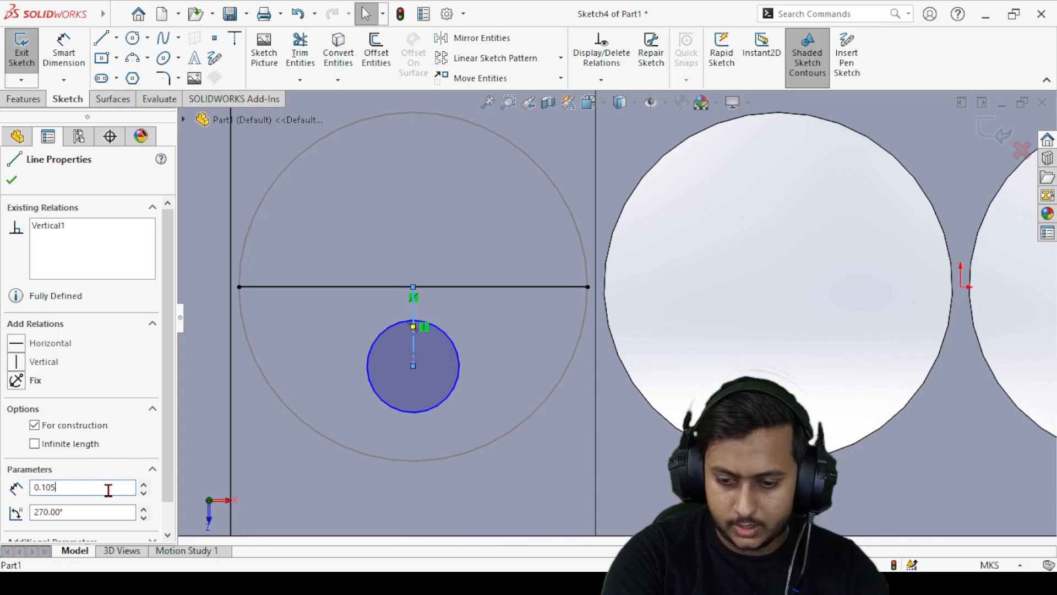
key("Return")
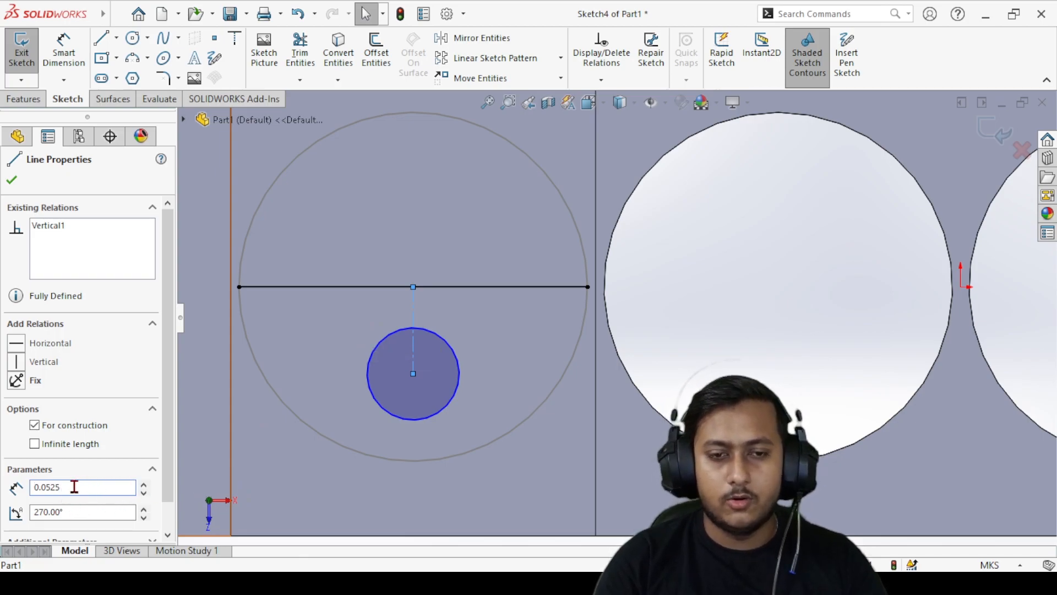
left_click(11, 186)
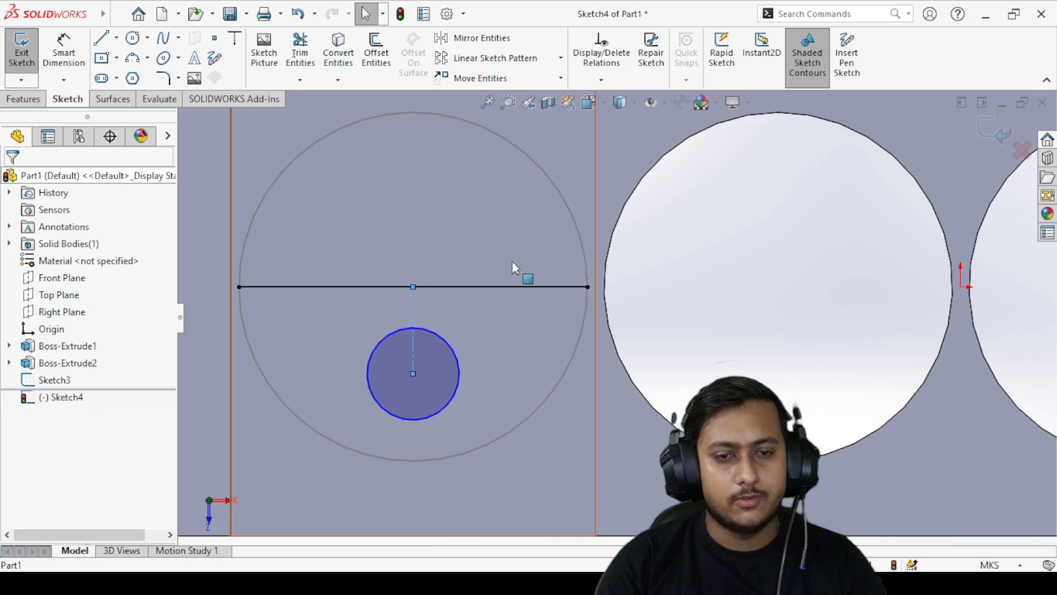
- Set the small circle's radius to 0.025 m
scroll(573, 380, "up", 3)
scroll(566, 377, "up", 1)
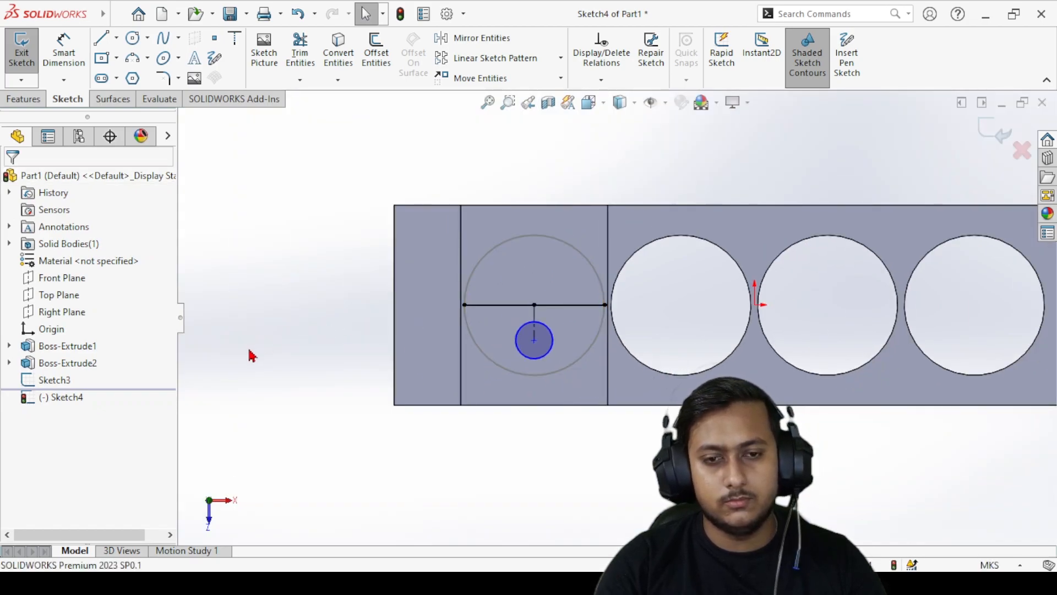
scroll(612, 339, "up", 1)
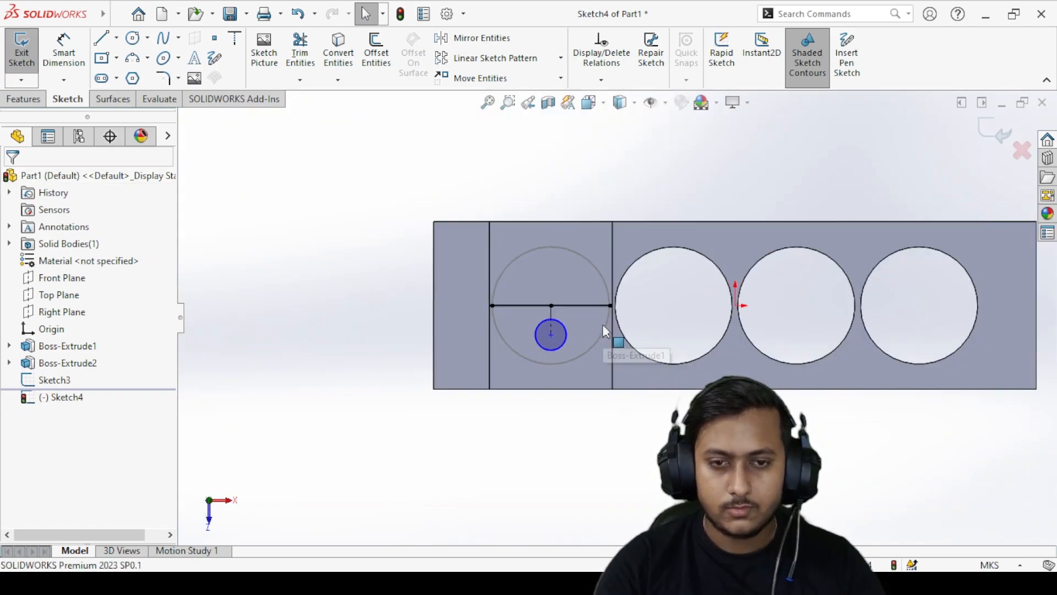
scroll(600, 327, "down", 3)
scroll(551, 341, "down", 4)
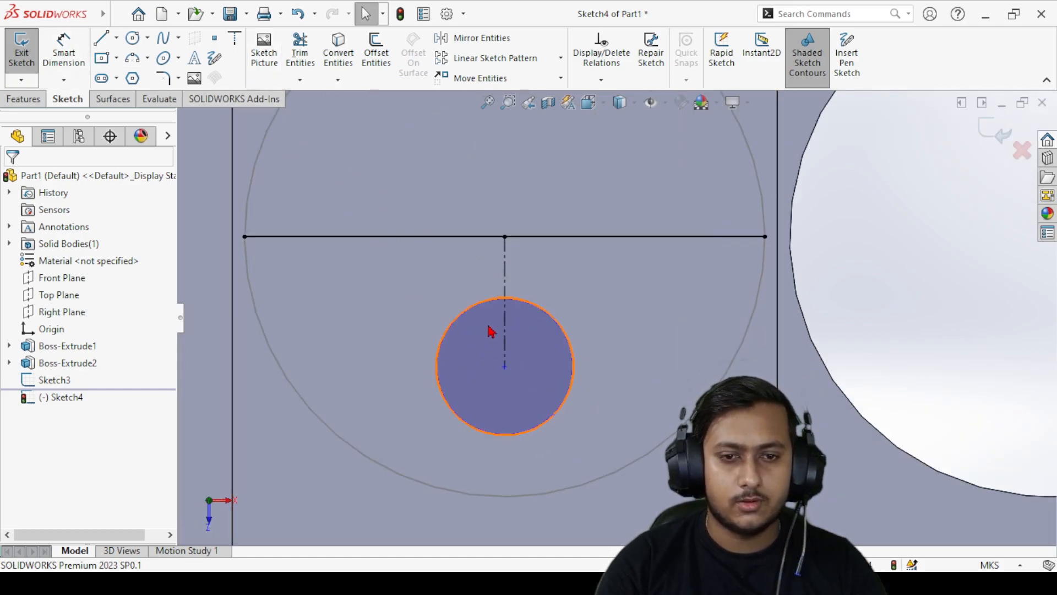
left_click(481, 307)
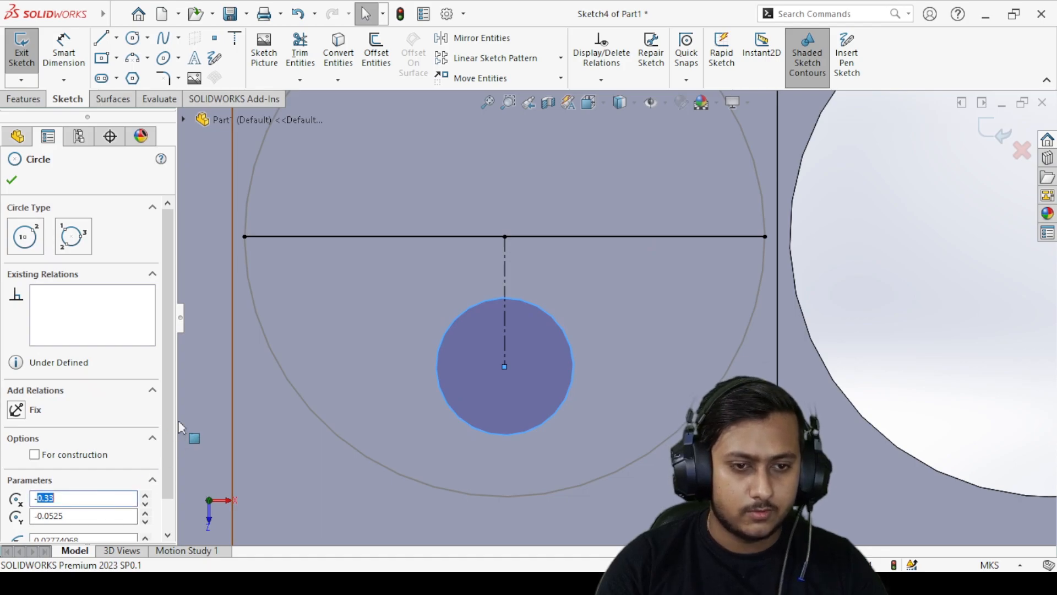
scroll(169, 428, "down", 1)
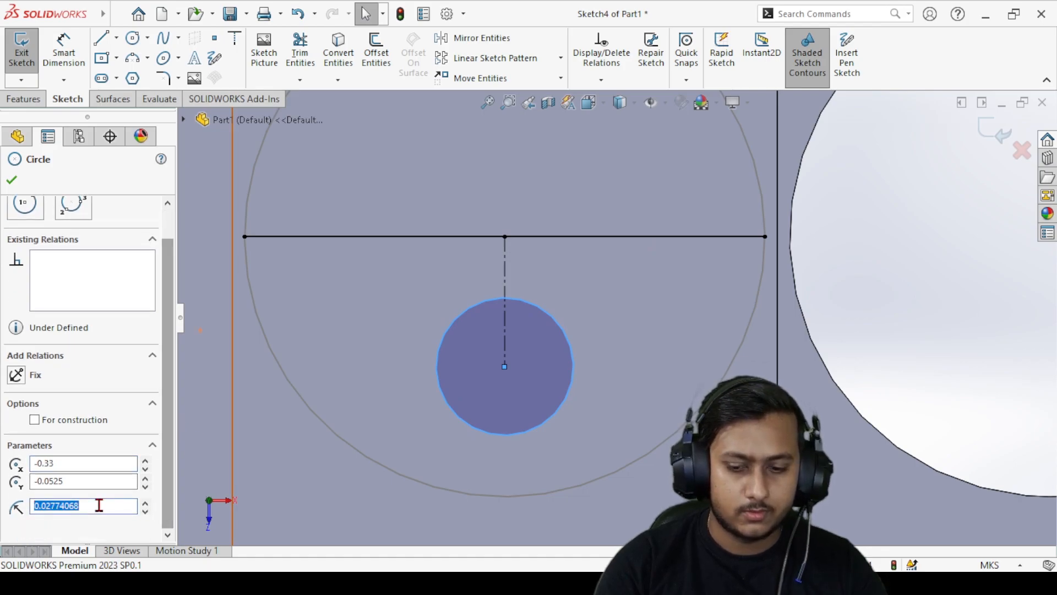
type("25")
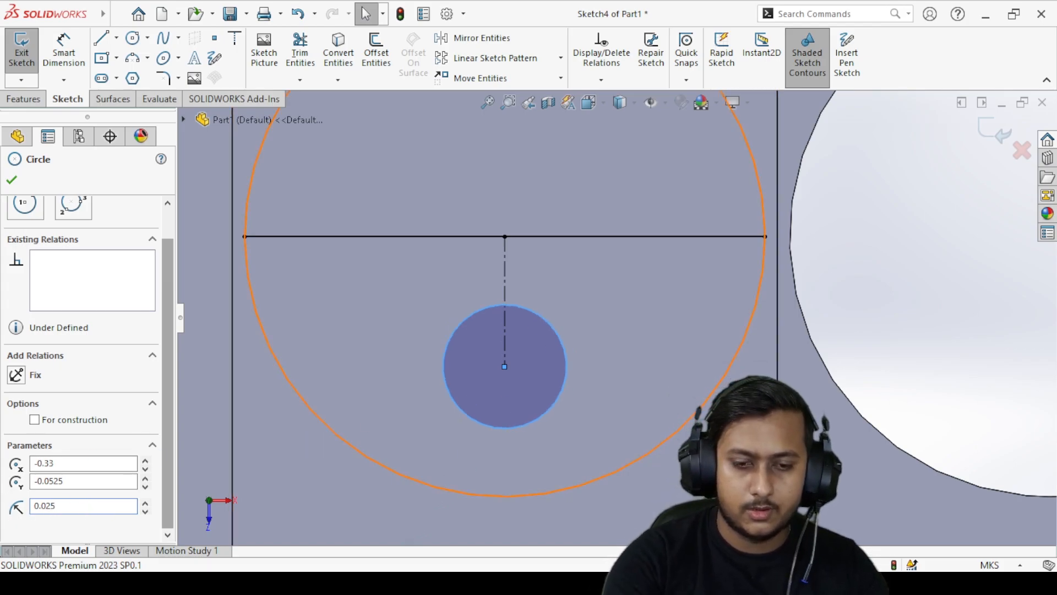
left_click(12, 180)
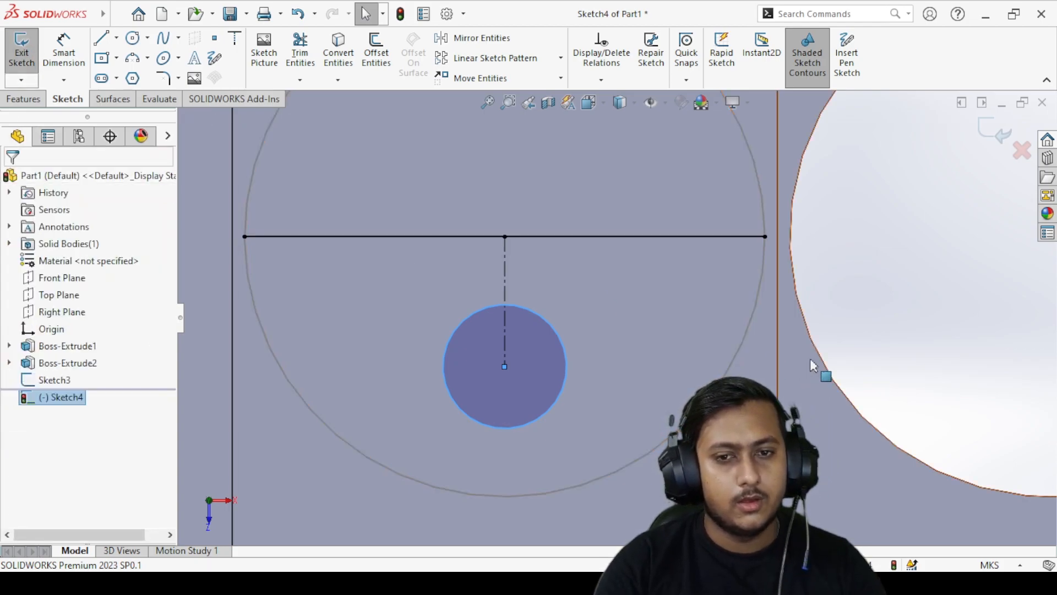
- Start an extruded cut of the small circle into the block's top face with a blind depth of about 0.02 m
scroll(855, 298, "up", 3)
scroll(787, 275, "down", 2)
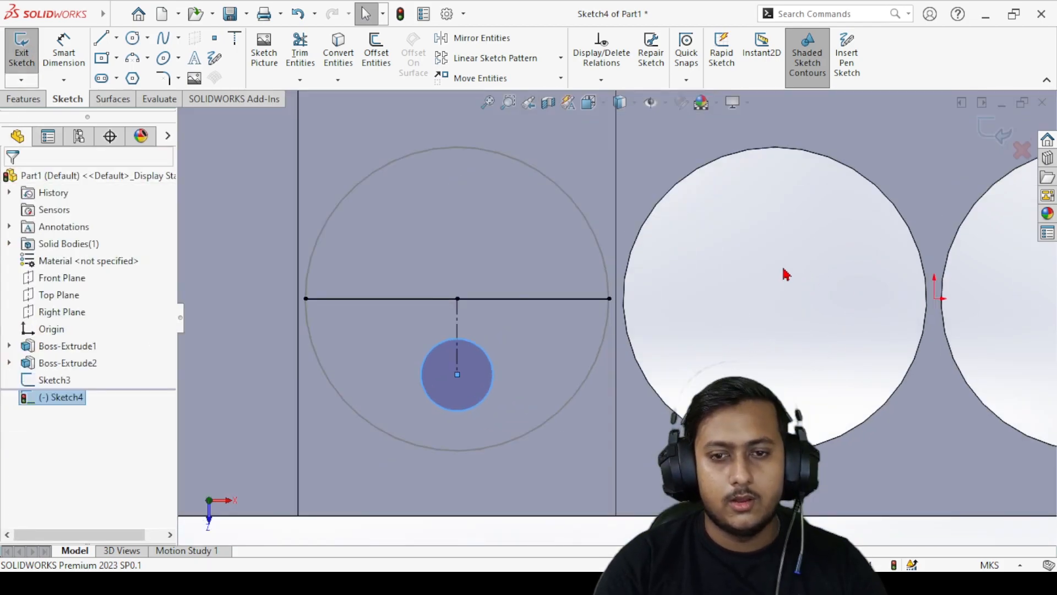
left_click(31, 100)
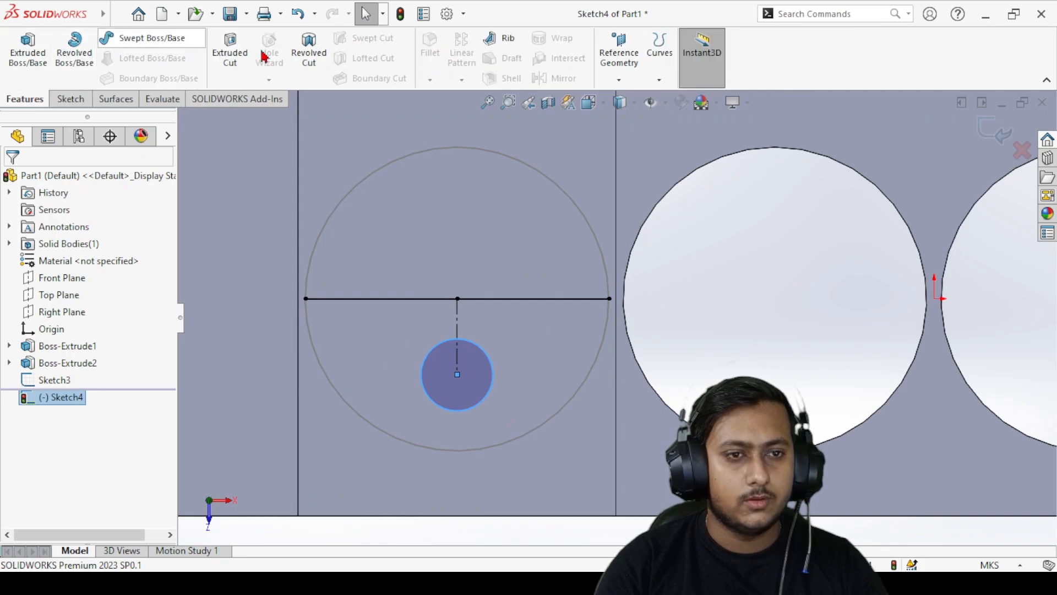
left_click(230, 56)
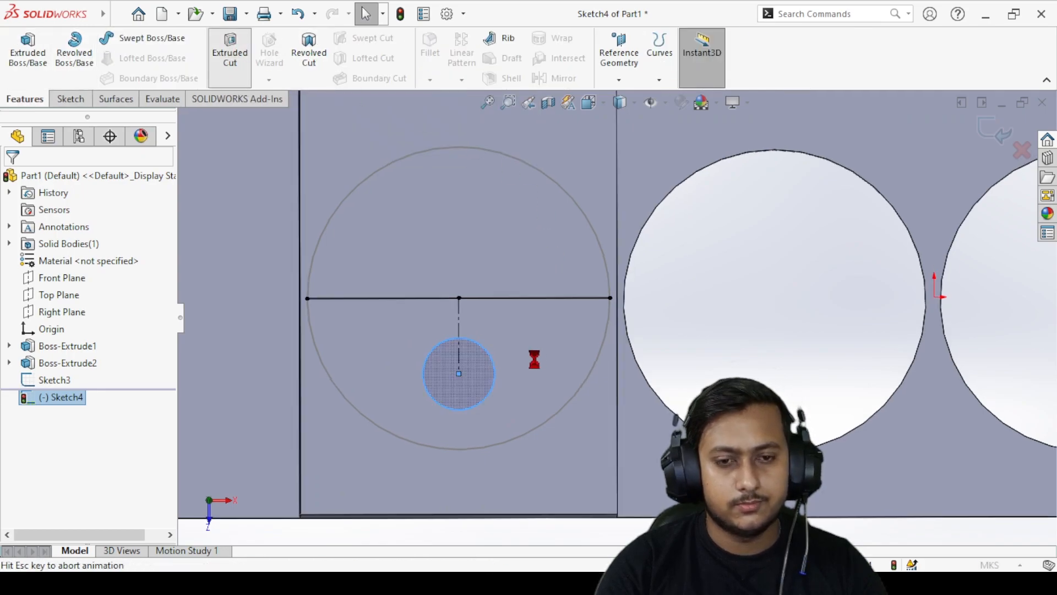
middle_click_drag(566, 412, 569, 297)
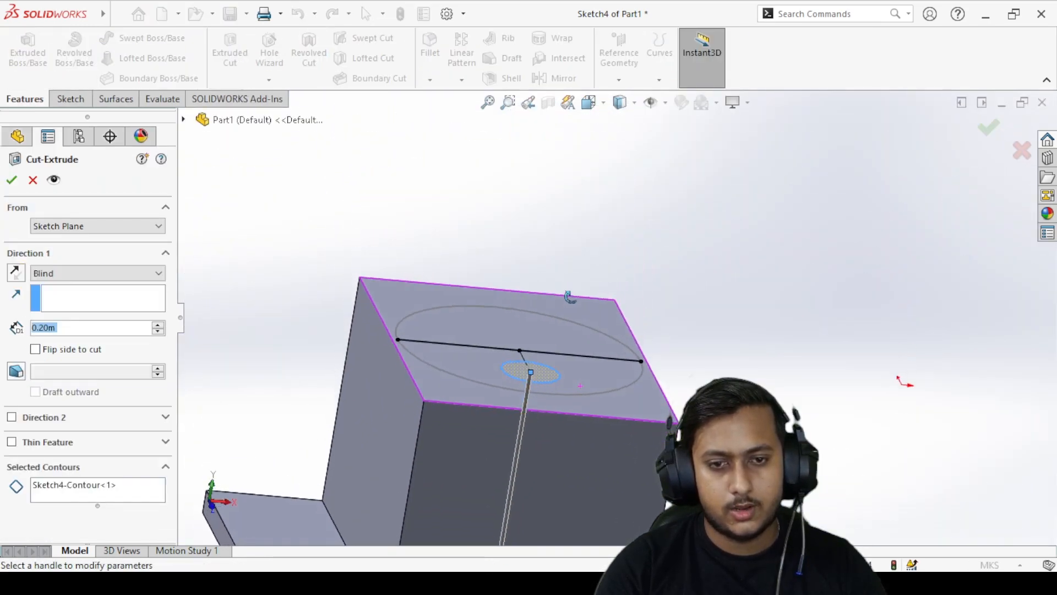
scroll(623, 393, "up", 5)
scroll(627, 425, "down", 5)
left_click_drag(476, 481, 528, 266)
scroll(527, 252, "down", 4)
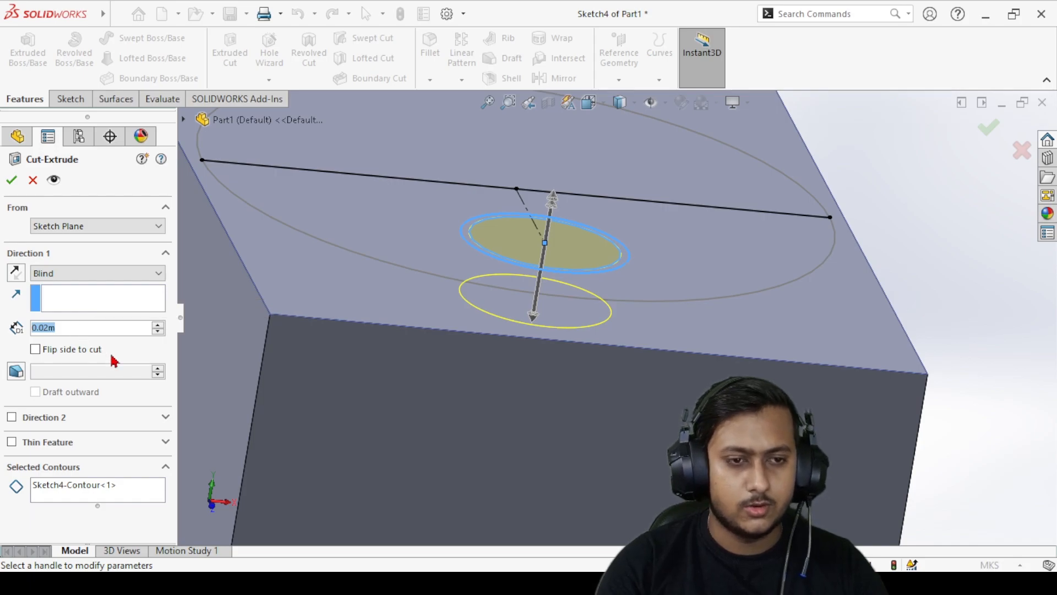
- Add an inward draft of 30 degrees to the cut and complete it as a tapered recess
left_click(17, 373)
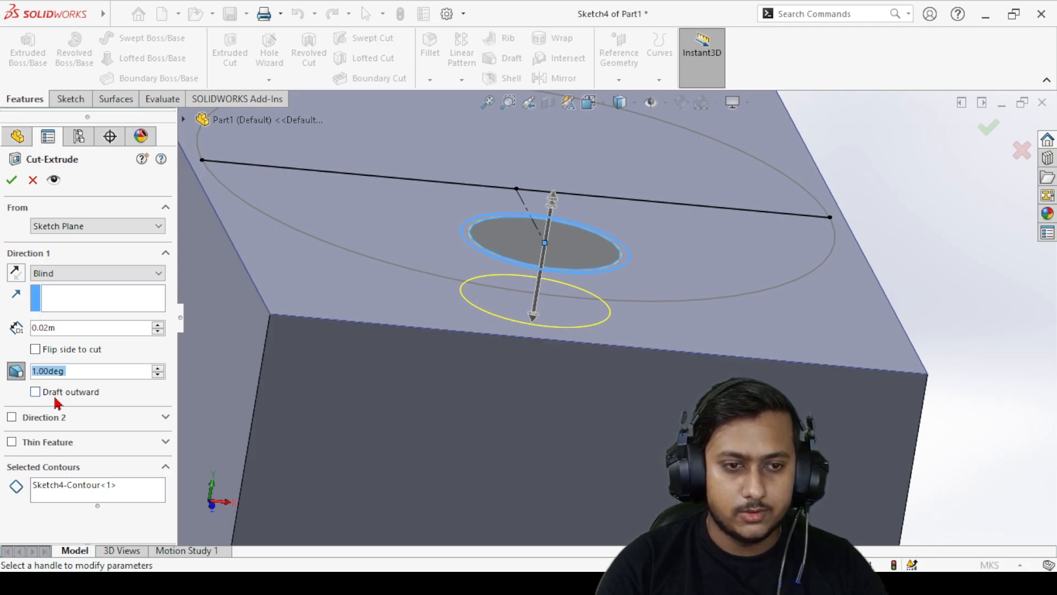
left_click(159, 369)
left_click(158, 369)
left_click(158, 369)
left_click(159, 369)
left_click(158, 368)
left_click(159, 368)
left_click(158, 368)
left_click(159, 369)
left_click(159, 369)
left_click(158, 369)
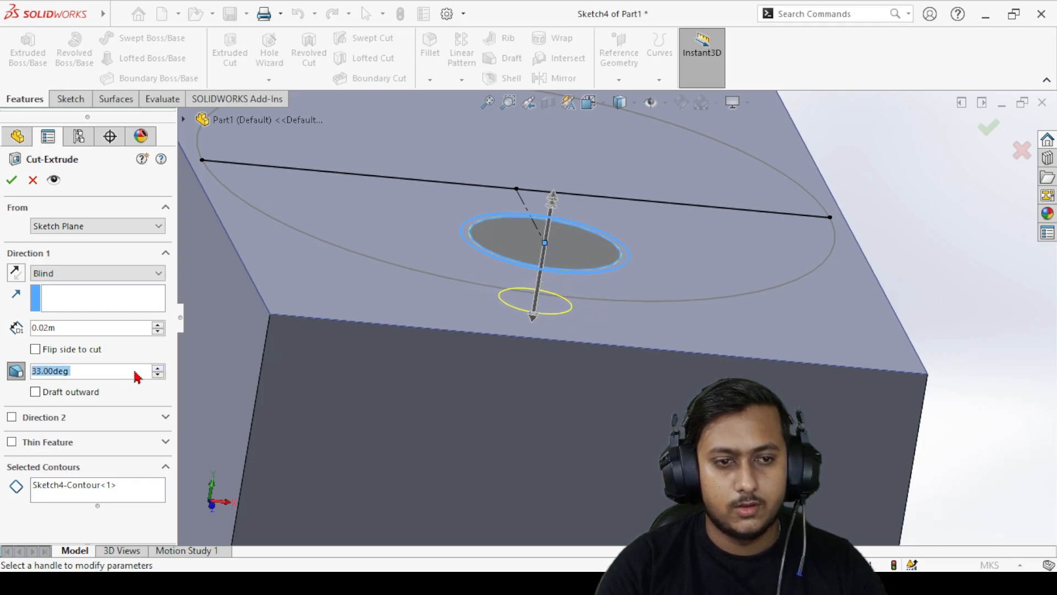
type("45")
key("Return")
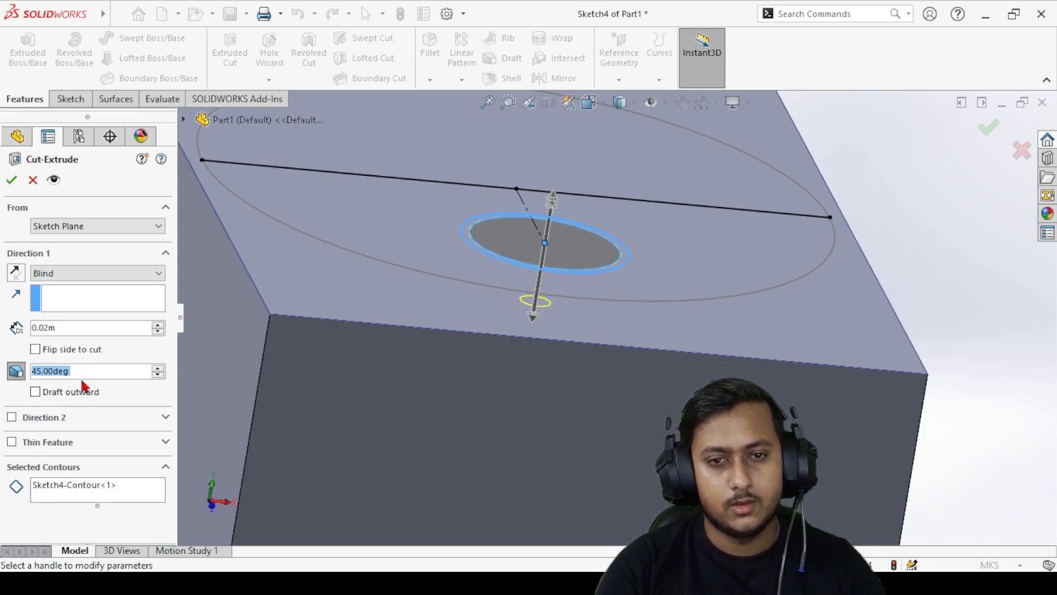
type("30")
key("Return")
left_click(11, 179)
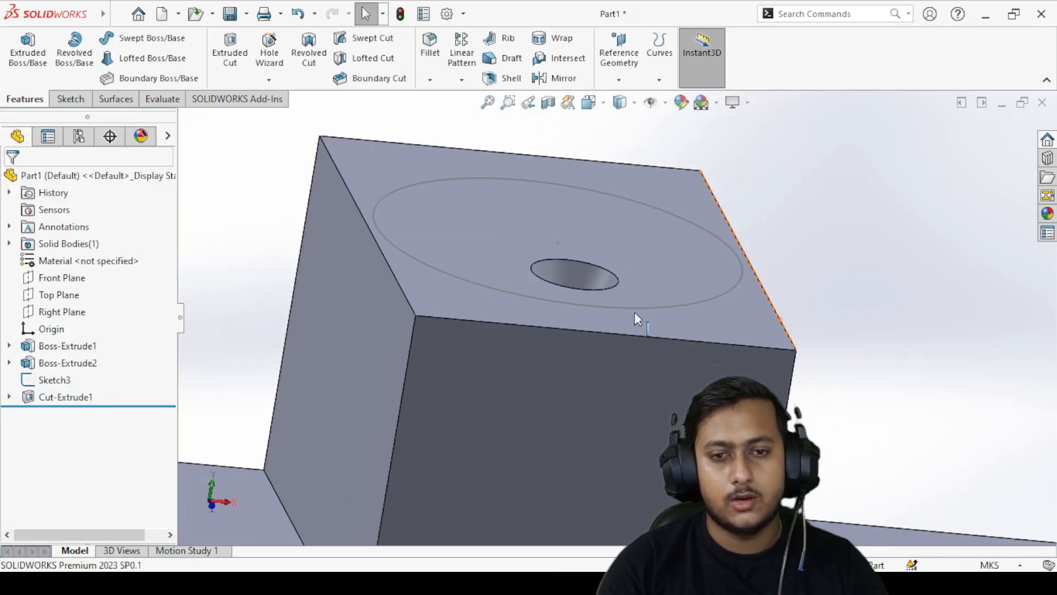
- Start a new sketch on the flat circular floor of the tapered recess
scroll(636, 317, "down", 4)
middle_click_drag(581, 274, 570, 383)
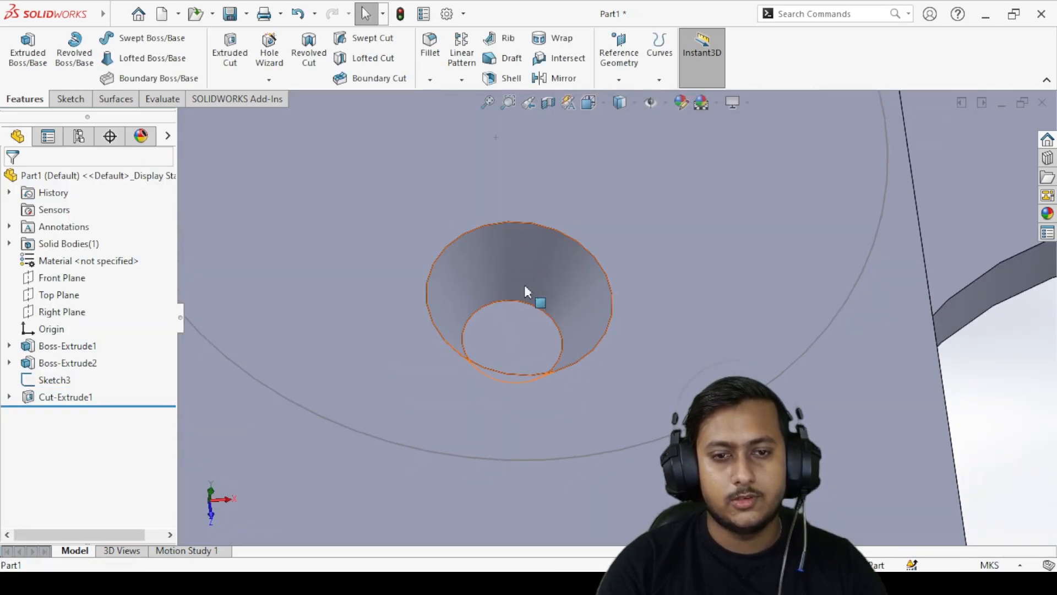
right_click(513, 322)
left_click(550, 224)
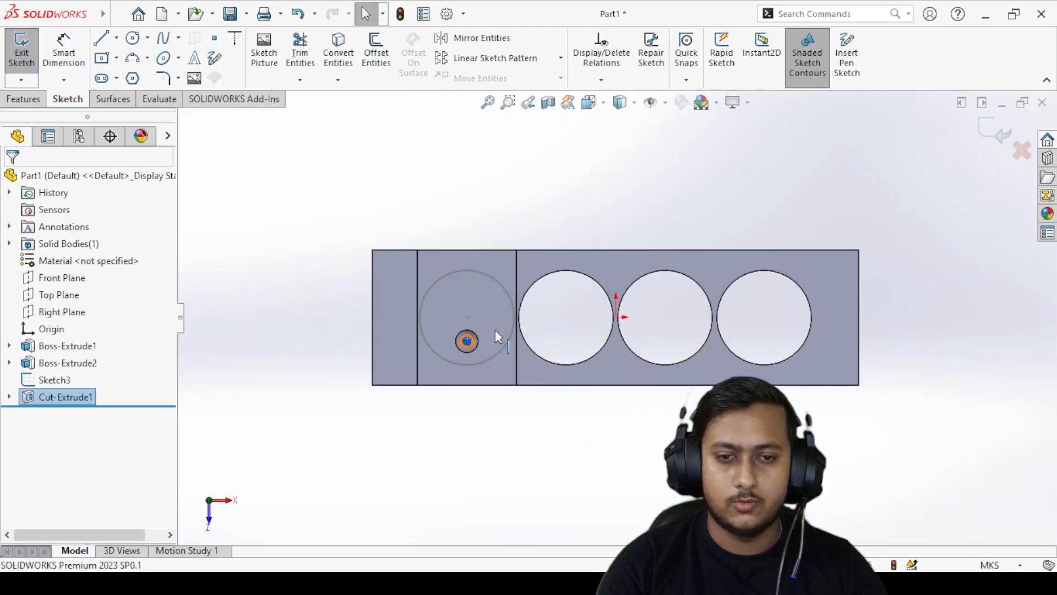
scroll(494, 357, "up", 1)
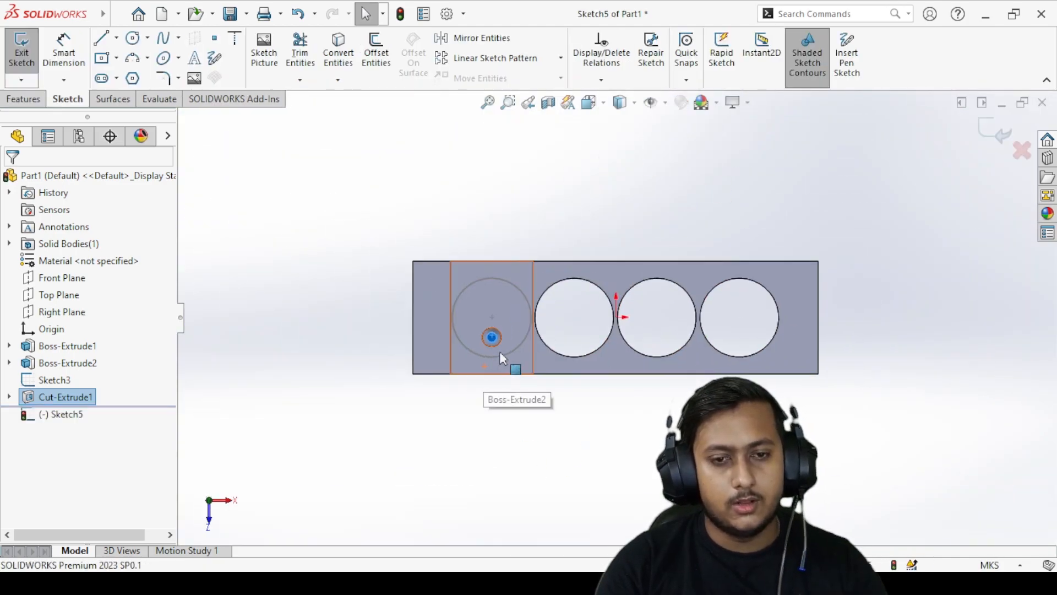
scroll(528, 331, "down", 2)
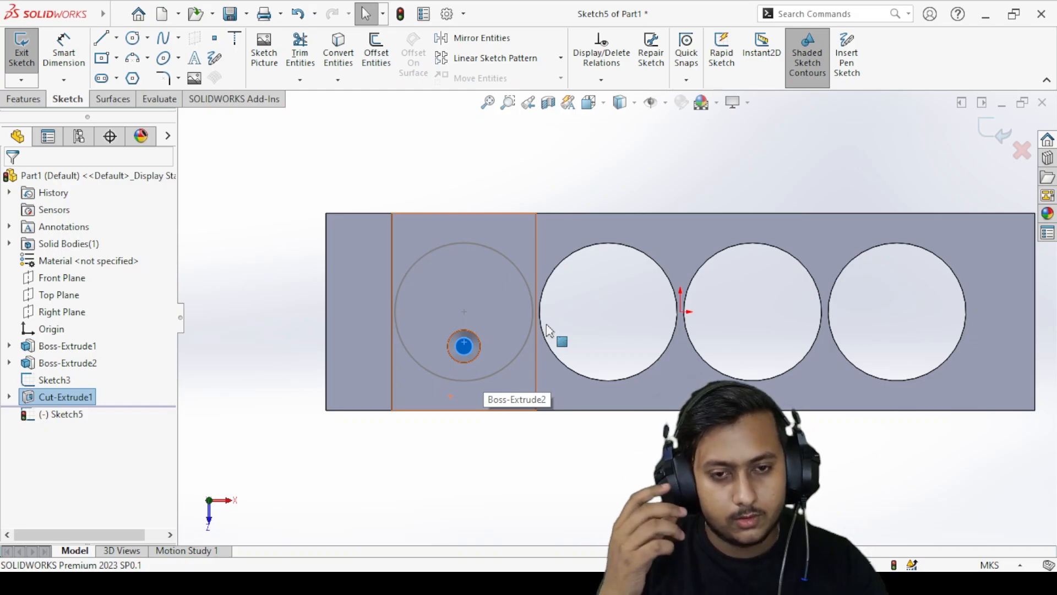
- Convert the circular edge of the tapered recess floor into sketch geometry
middle_click_drag(548, 333, 484, 259)
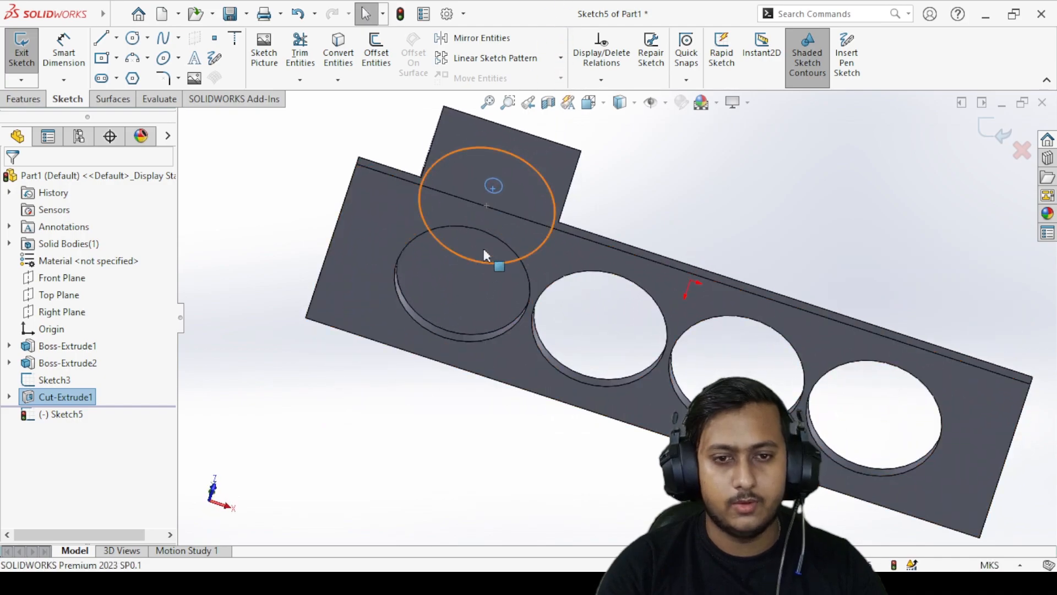
middle_click_drag(583, 147, 571, 382)
scroll(572, 232, "down", 5)
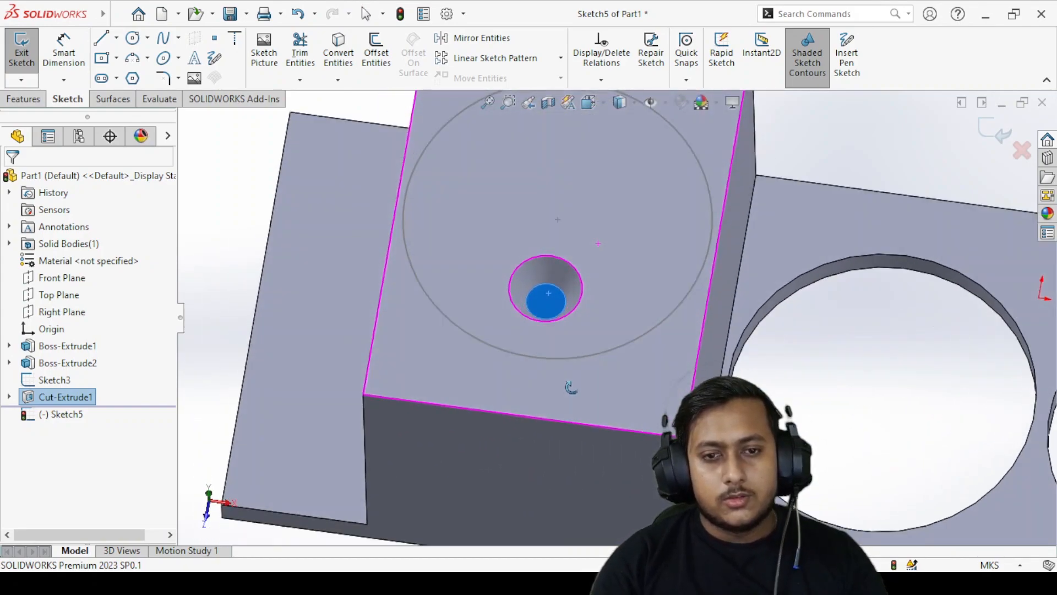
left_click(329, 51)
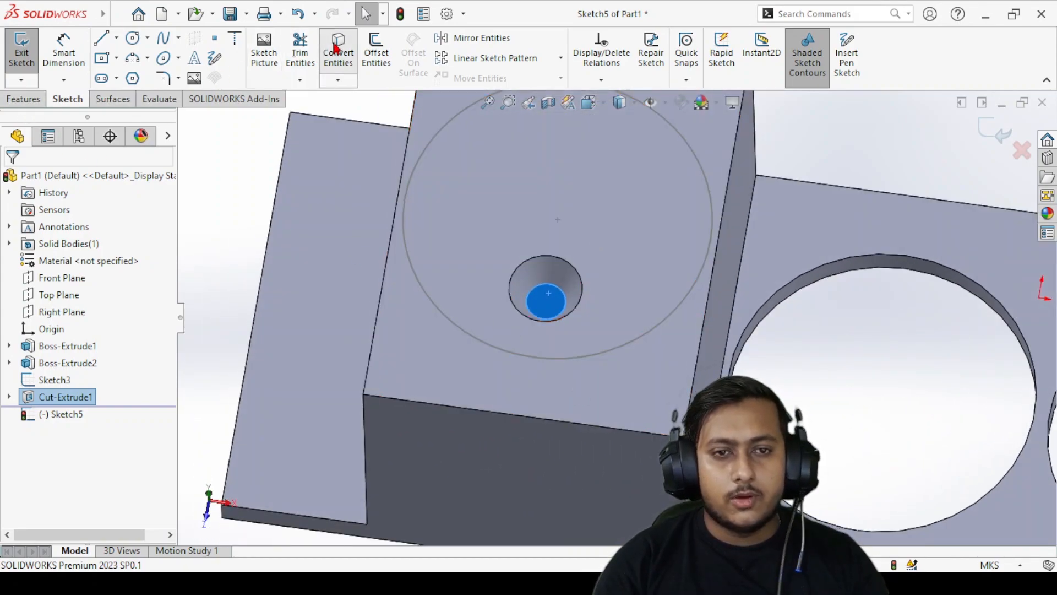
- Cut the converted circle through the block with an Up To Surface extruded cut ending at the block's circular underside face
left_click(14, 99)
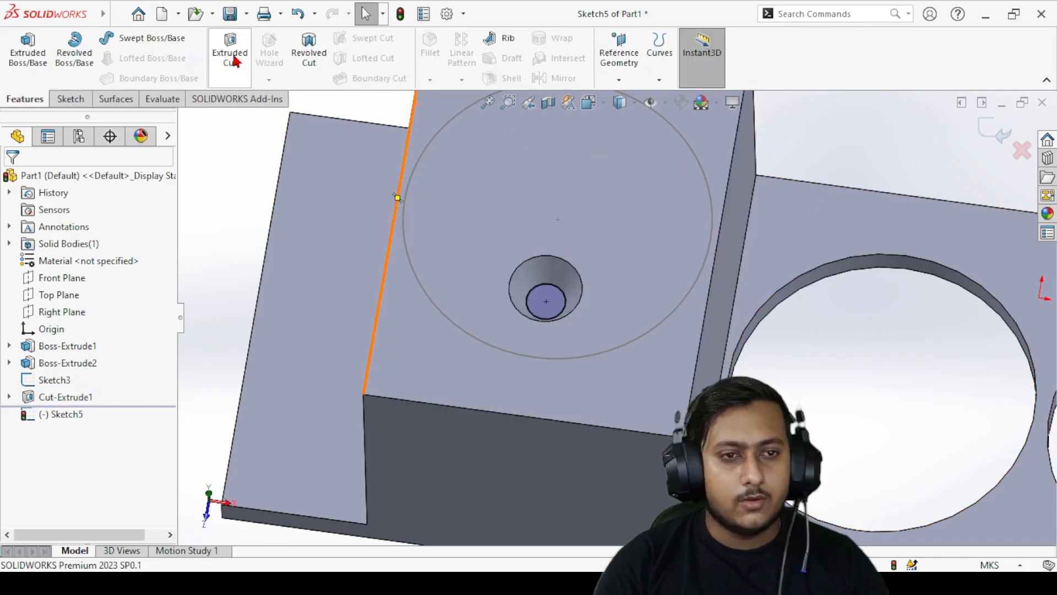
left_click(229, 53)
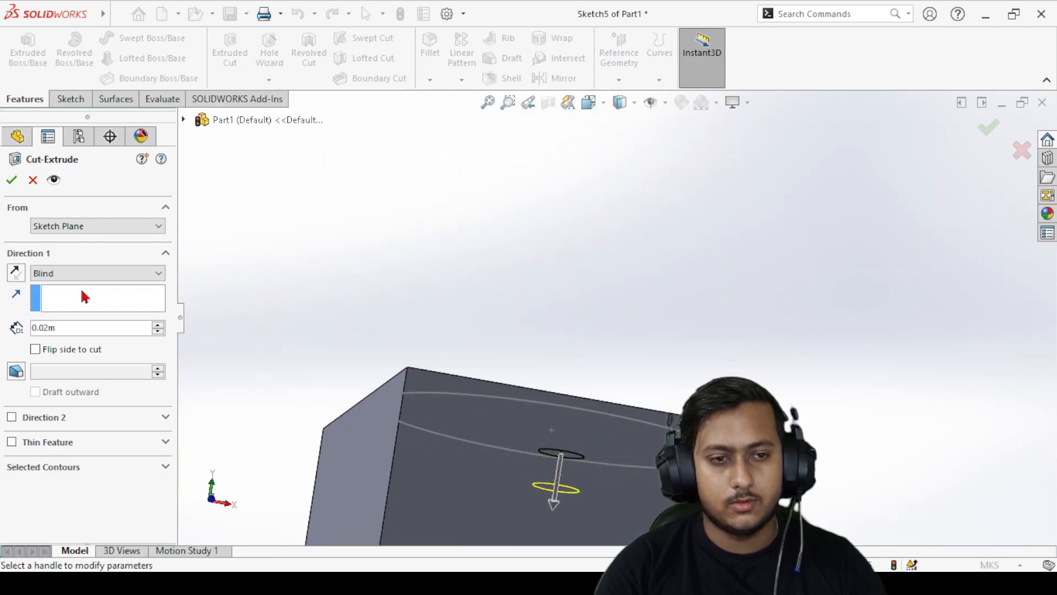
left_click(80, 275)
left_click(81, 339)
middle_click_drag(215, 342, 608, 377)
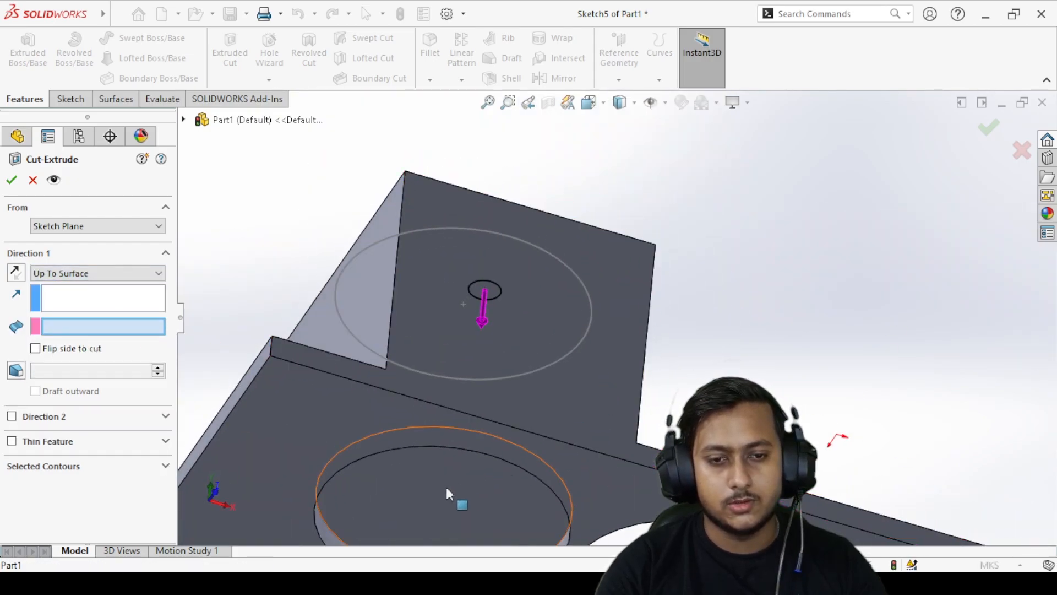
left_click(460, 501)
left_click(11, 180)
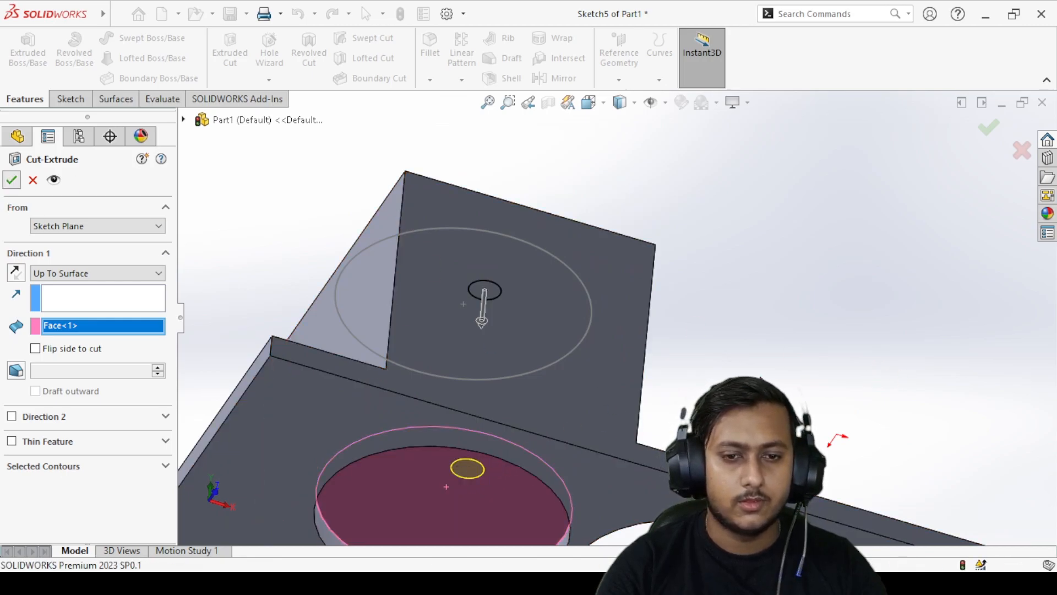
- Sketch a circle with a radius of about 0.021 m, concentric with the through hole, on the block's circular underside face
scroll(545, 471, "up", 5)
scroll(558, 423, "down", 5)
right_click(559, 422)
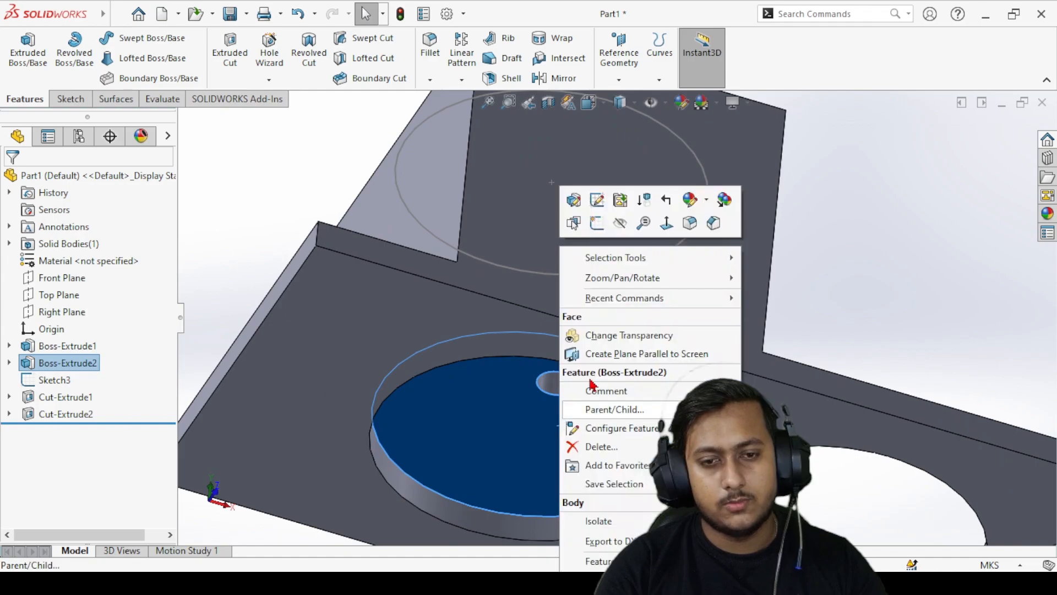
left_click(603, 222)
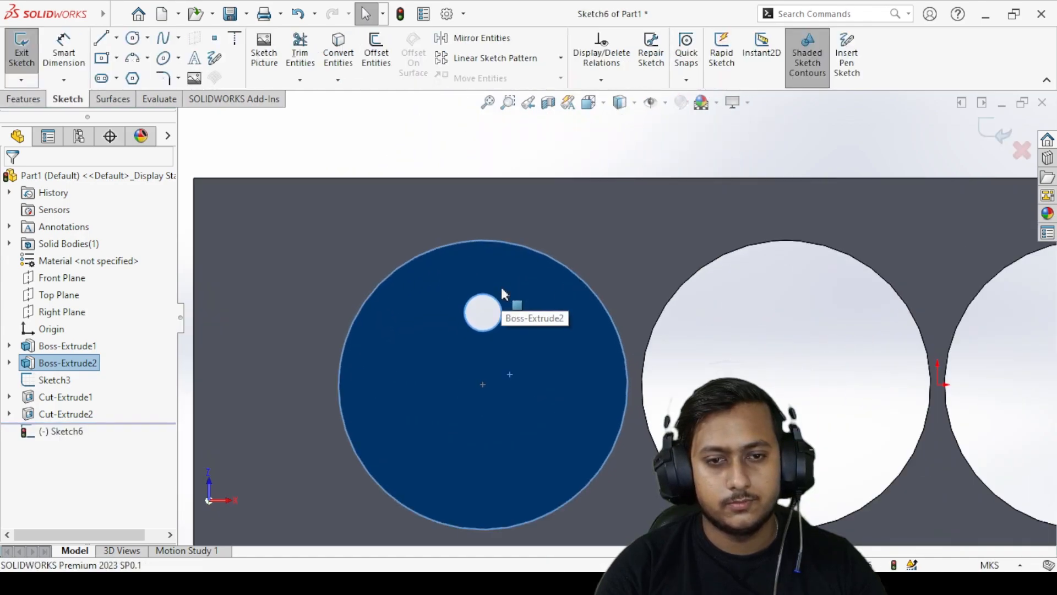
scroll(504, 294, "down", 3)
left_click(132, 37)
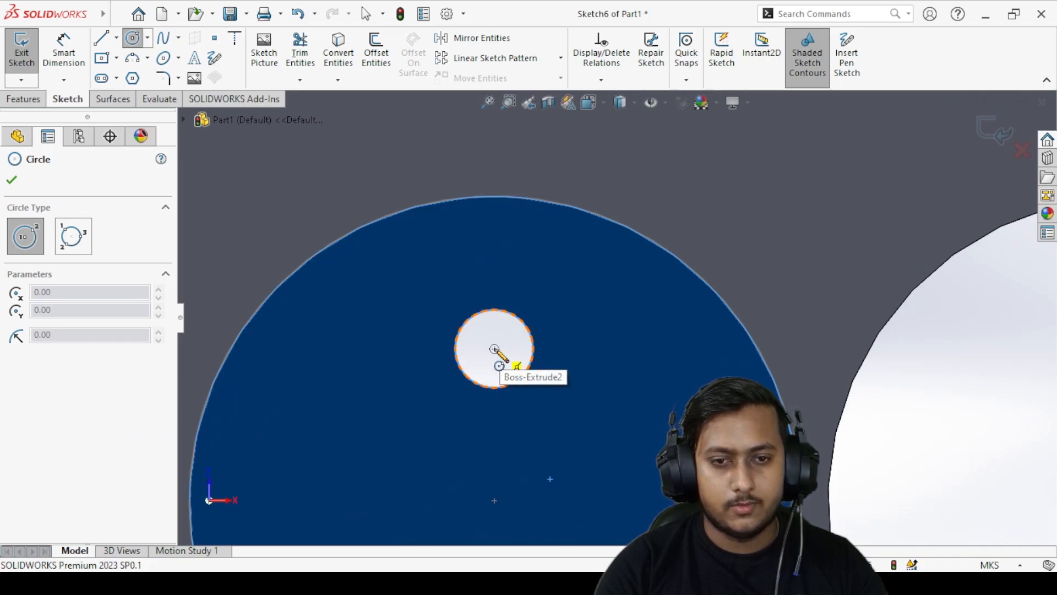
left_click(494, 349)
left_click(546, 383)
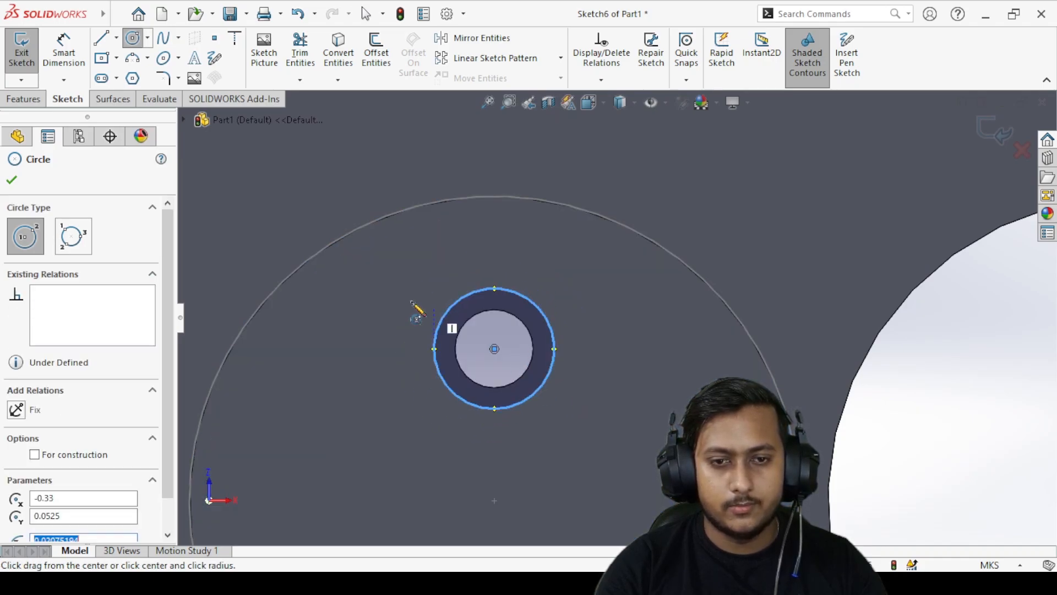
- Set the underside circle's radius to 0.02 m
right_click(417, 312)
left_click(443, 312)
left_click(525, 301)
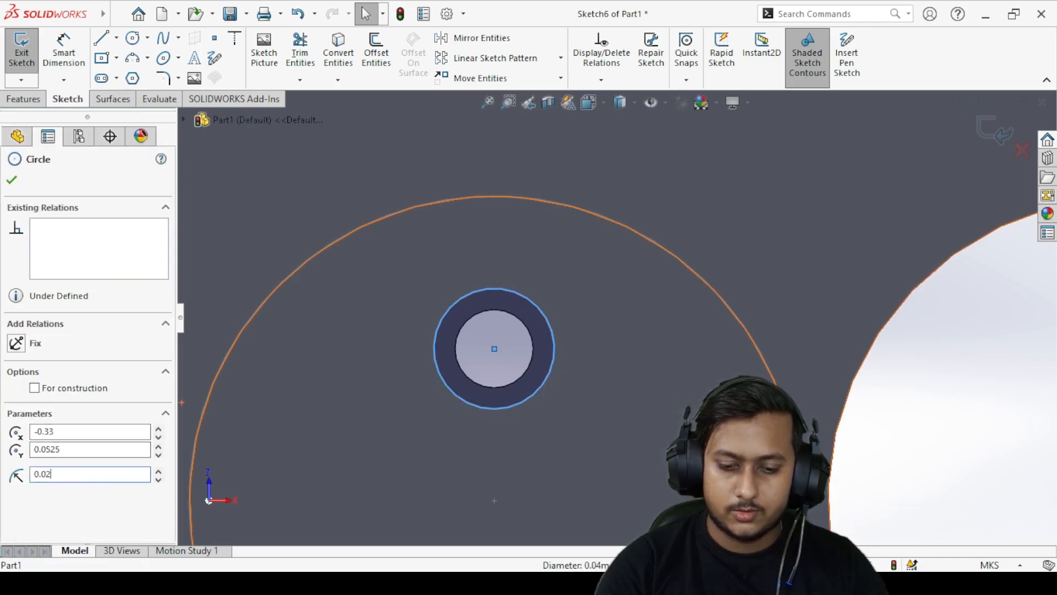
type("0.02")
key("Return")
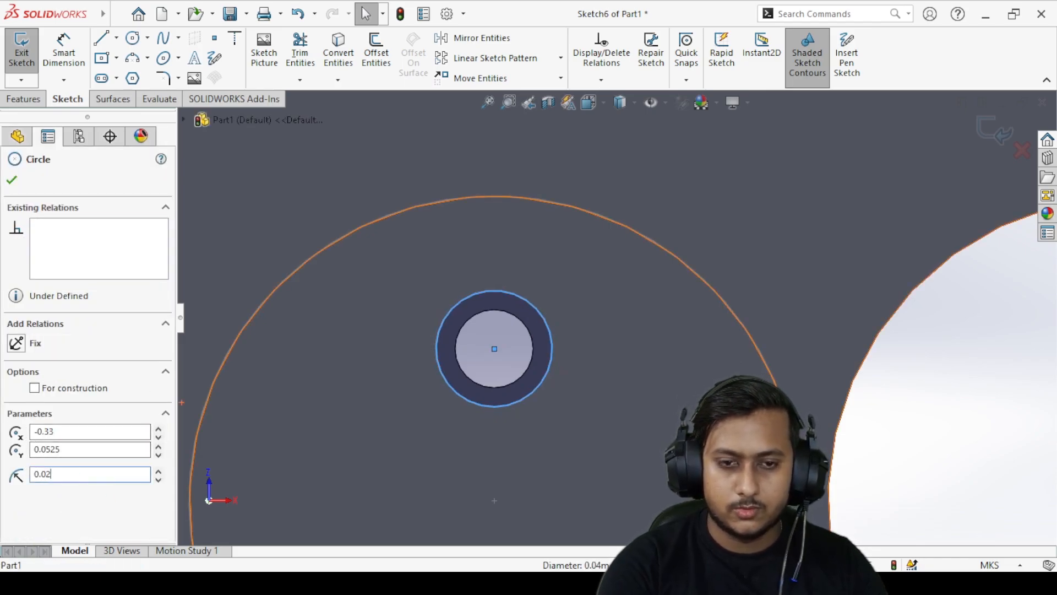
left_click(12, 183)
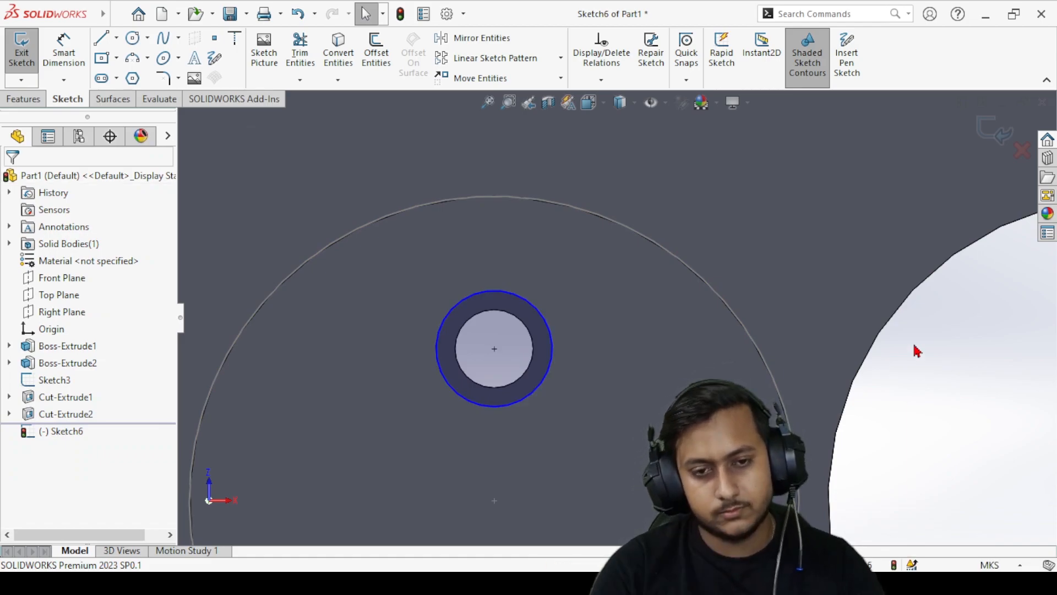
- Set the underside circle's radius to 0.025 m
left_click(22, 100)
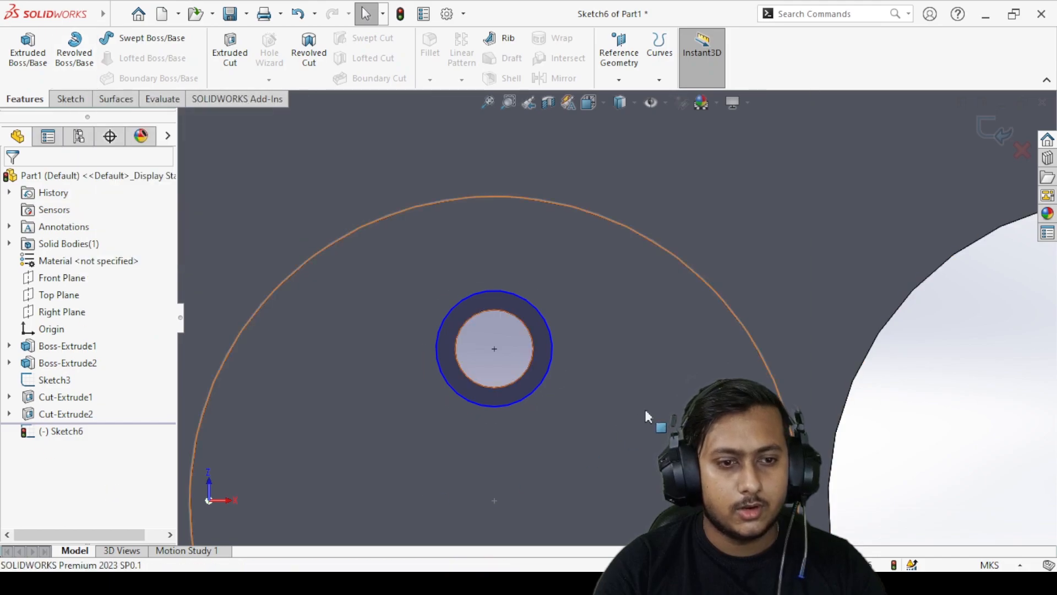
left_click(548, 324)
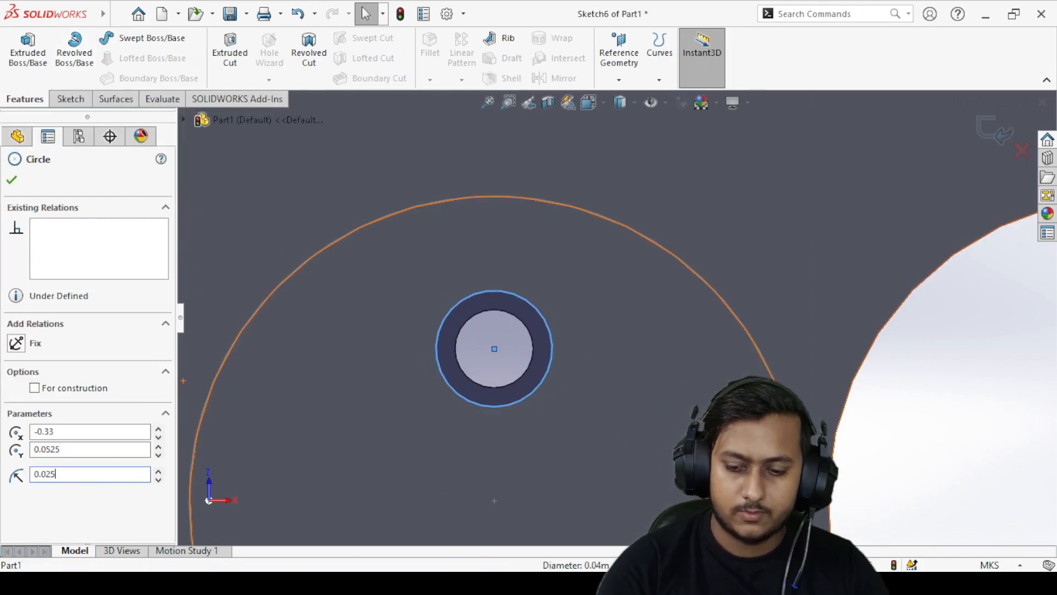
key("Return")
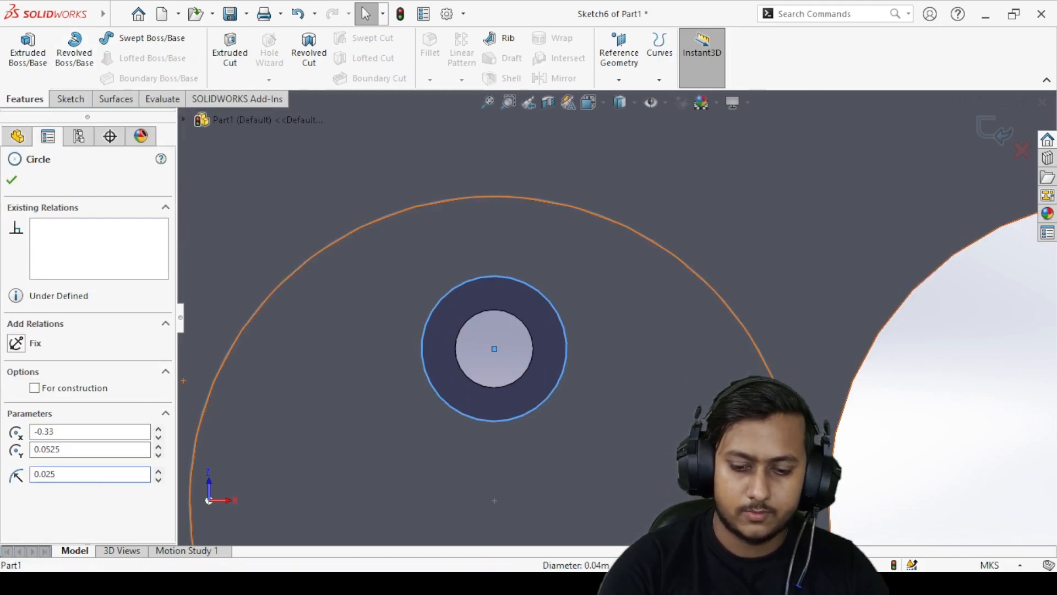
left_click(12, 184)
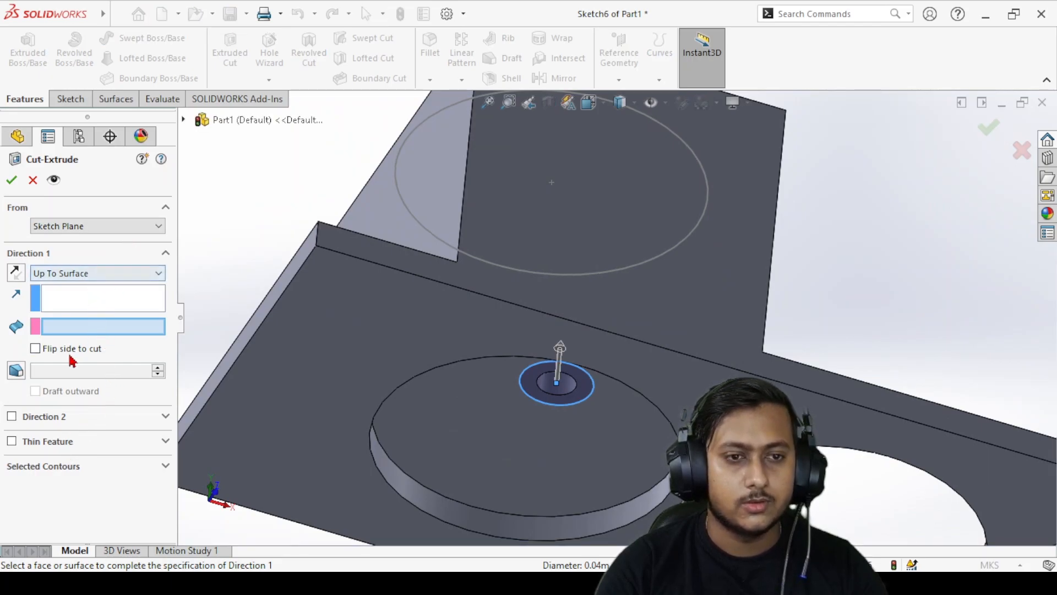
- Cut the underside circle into the block as a tapered recess with a blind depth of 0.02 m and 30 degrees inward draft
left_click(120, 273)
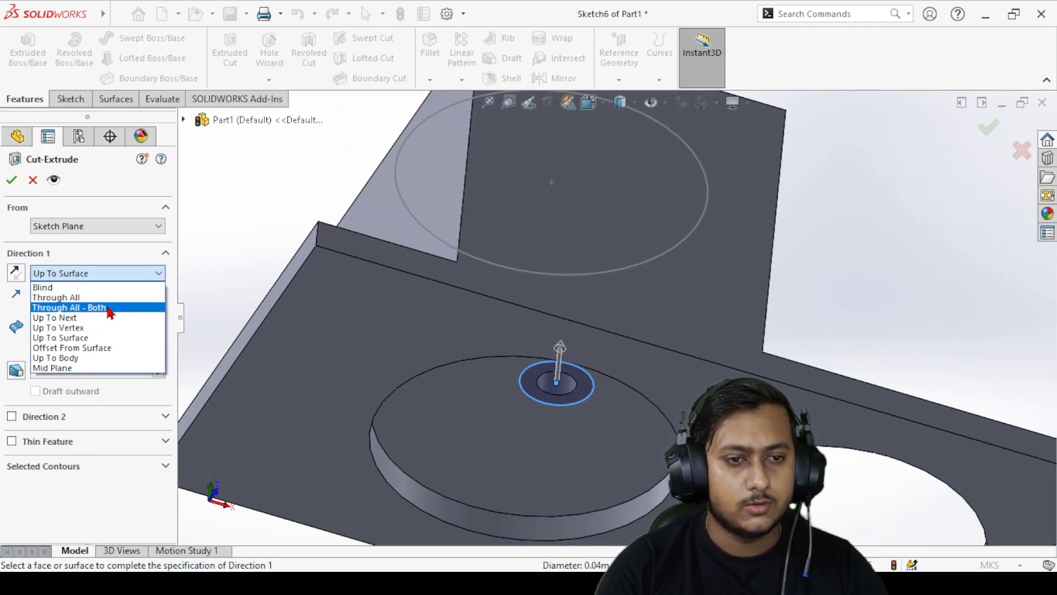
left_click(55, 285)
middle_click_drag(655, 326, 652, 430)
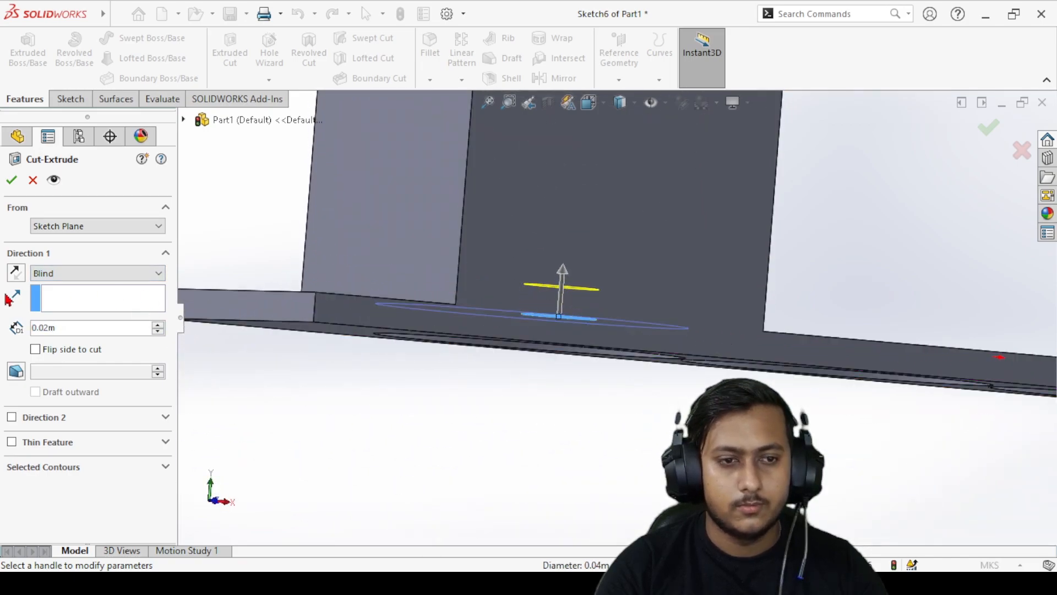
left_click(18, 375)
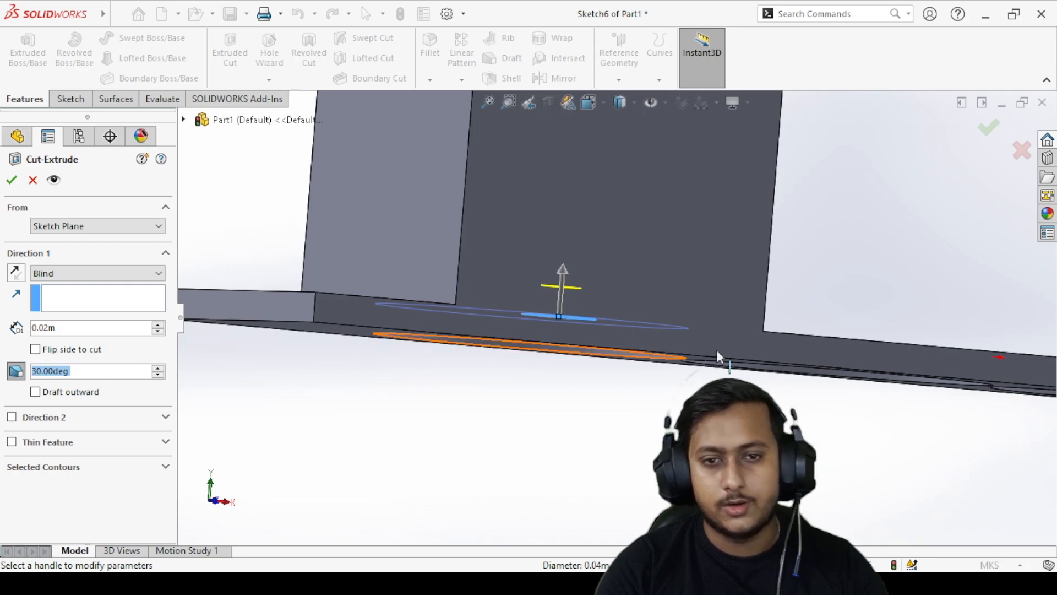
left_click(12, 181)
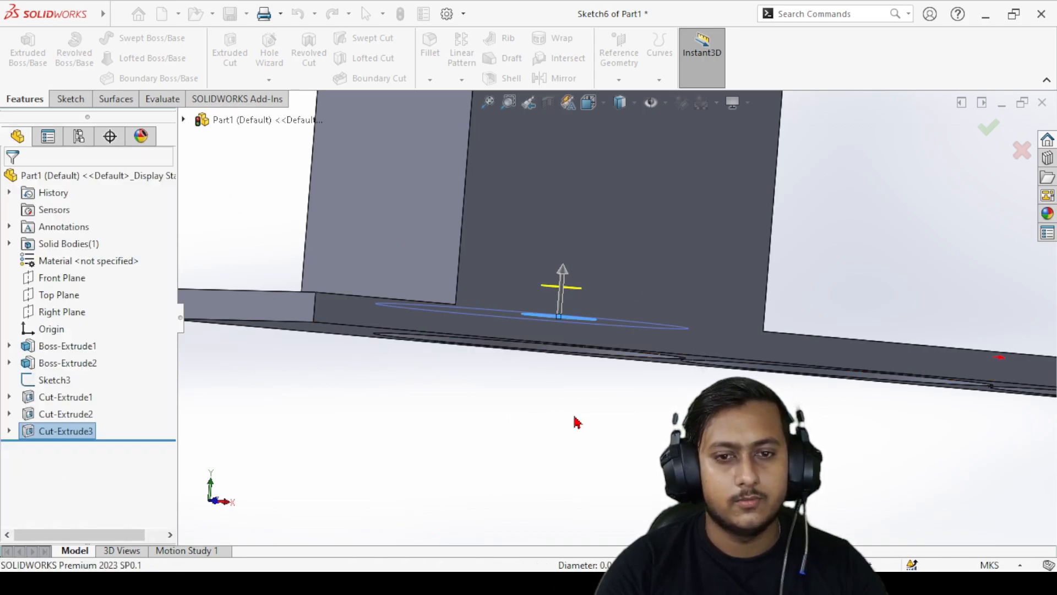
- Examine the tapered through hole from above and from the side of the block
scroll(582, 437, "up", 4)
middle_click_drag(582, 437, 556, 497)
scroll(632, 271, "up", 3)
scroll(637, 235, "down", 6)
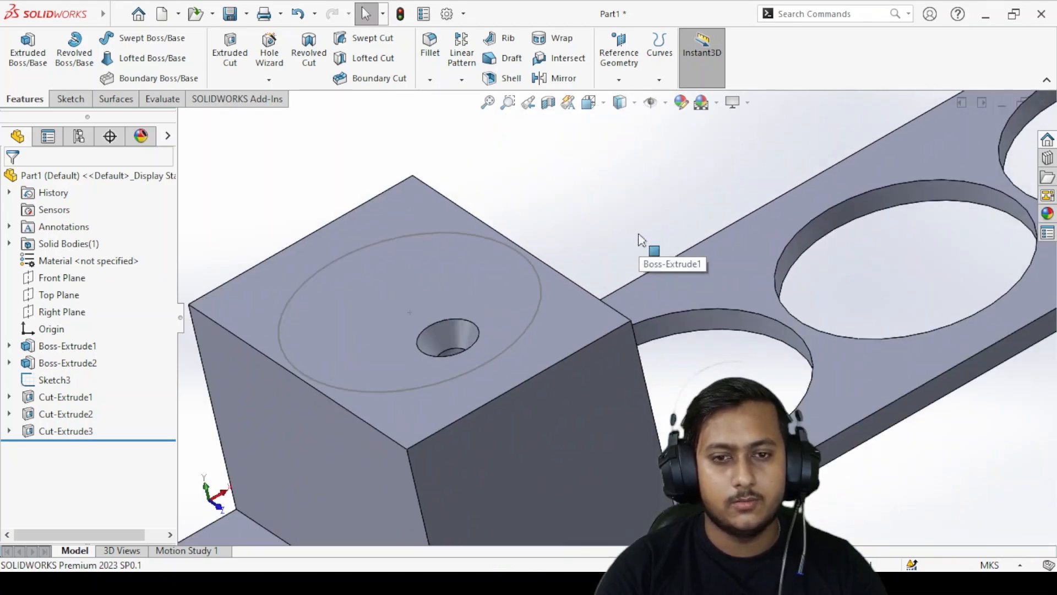
scroll(551, 336, "up", 3)
scroll(604, 320, "down", 2)
middle_click_drag(656, 372, 674, 289)
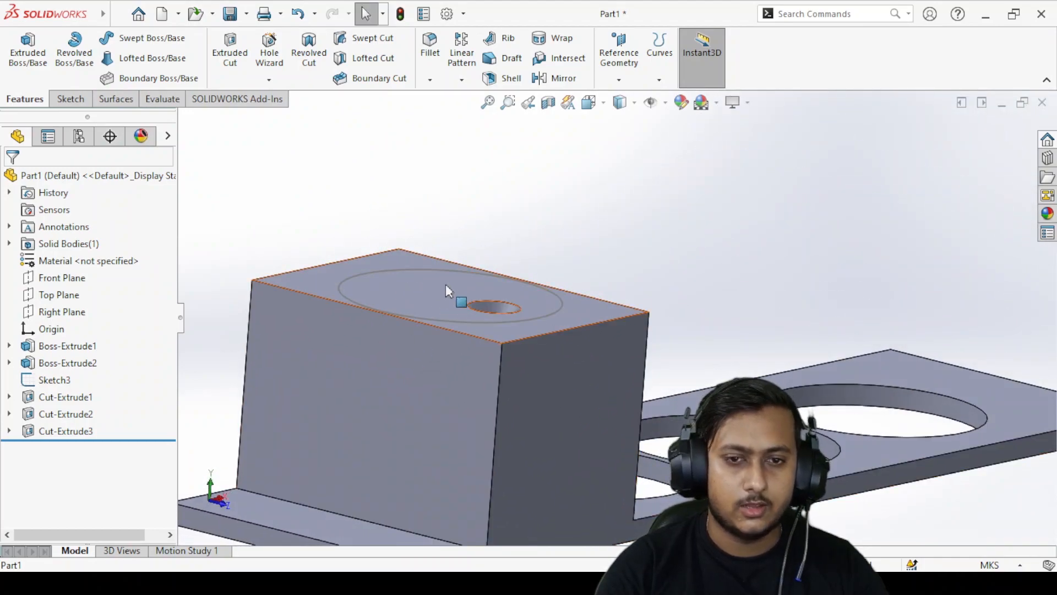
- Mirror the upper tapered recess, the through hole and the underside recess about the Front Plane
left_click(89, 286)
middle_click_drag(592, 305, 585, 420)
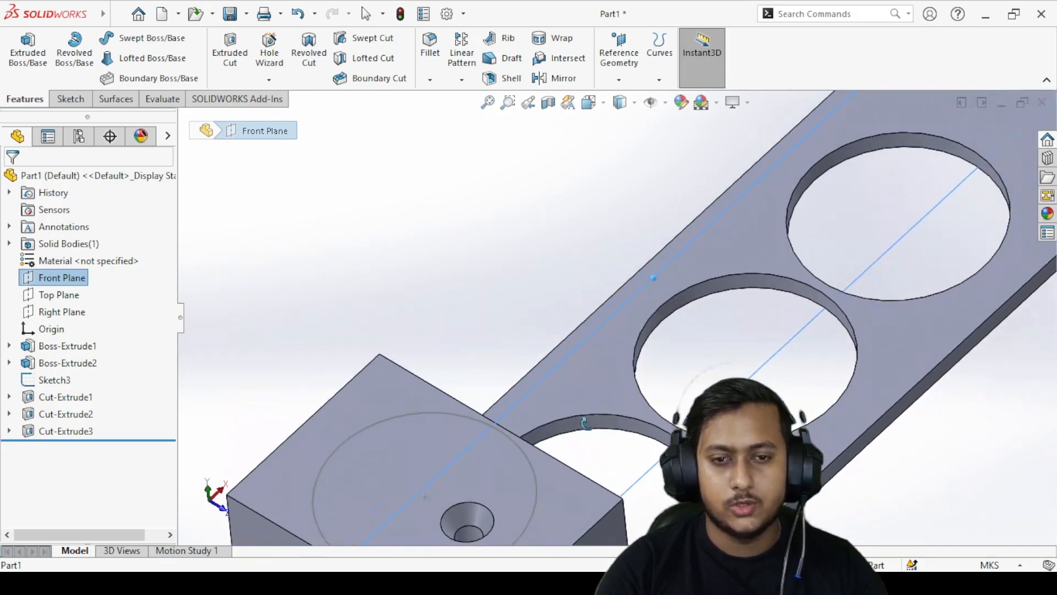
scroll(623, 411, "up", 5)
scroll(625, 412, "down", 3)
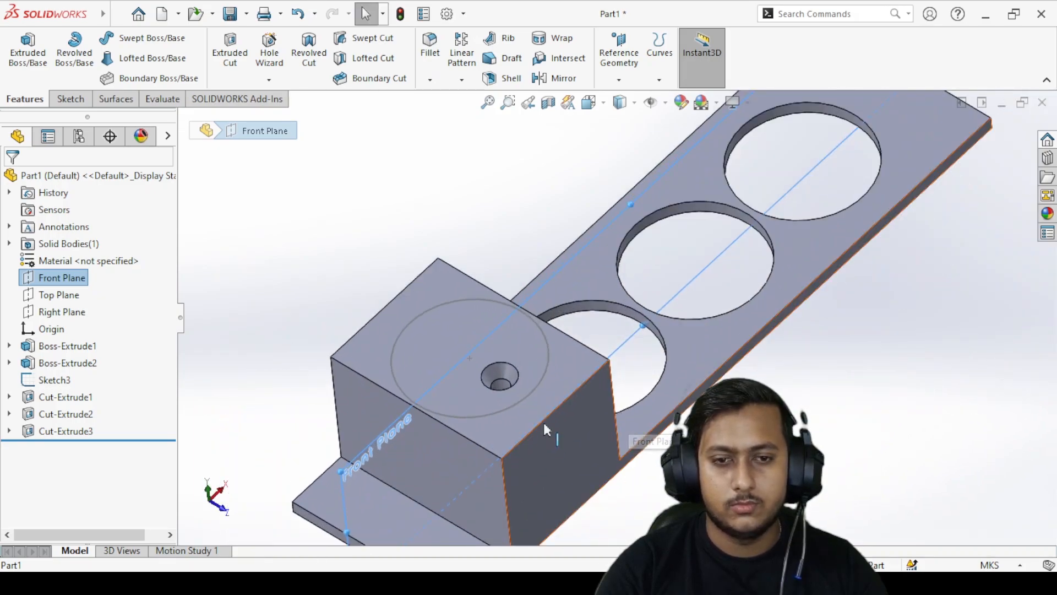
scroll(507, 309, "down", 2)
middle_click_drag(522, 423, 514, 187)
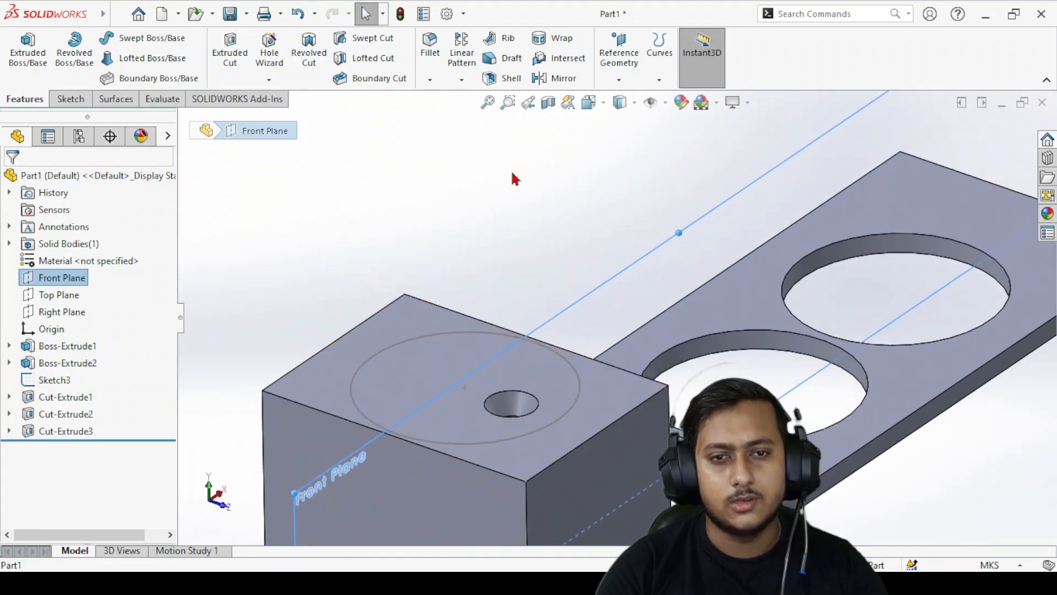
left_click(555, 78)
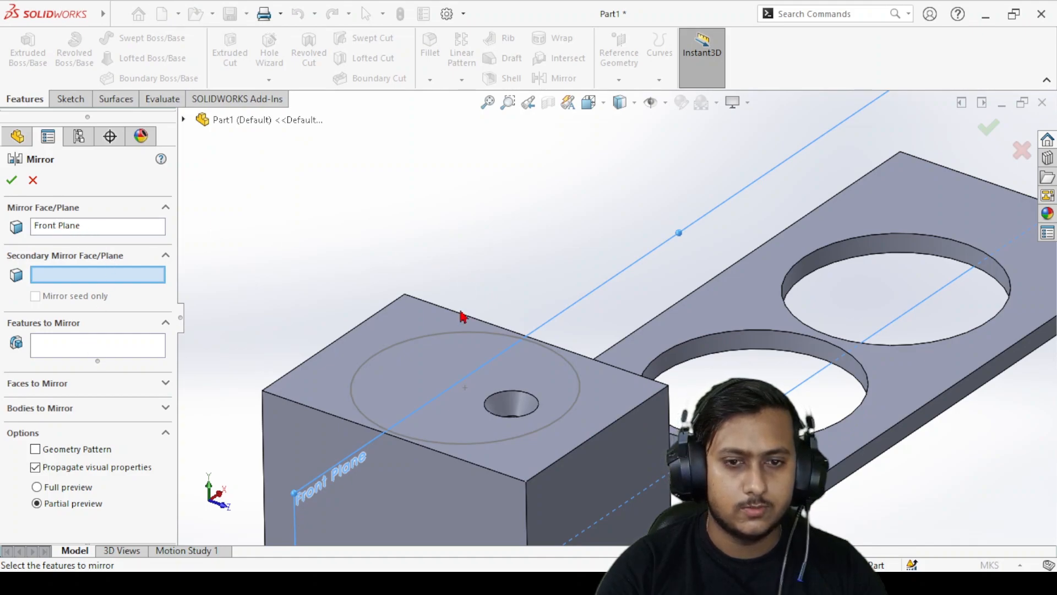
left_click(69, 346)
left_click(516, 409)
middle_click_drag(520, 411, 567, 435)
left_click(516, 431)
scroll(550, 448, "up", 5)
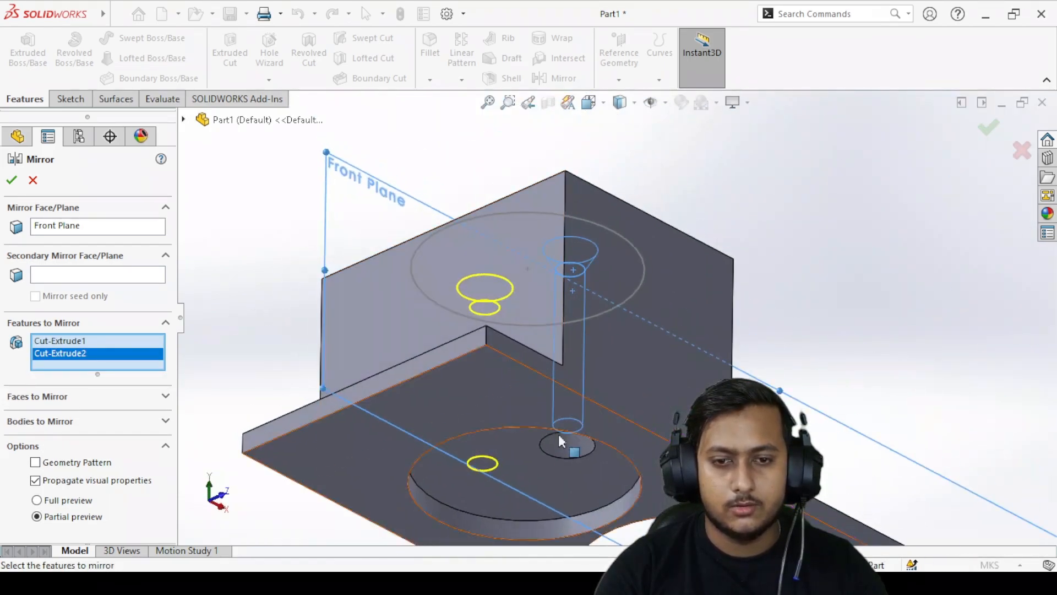
left_click(566, 440)
left_click(13, 182)
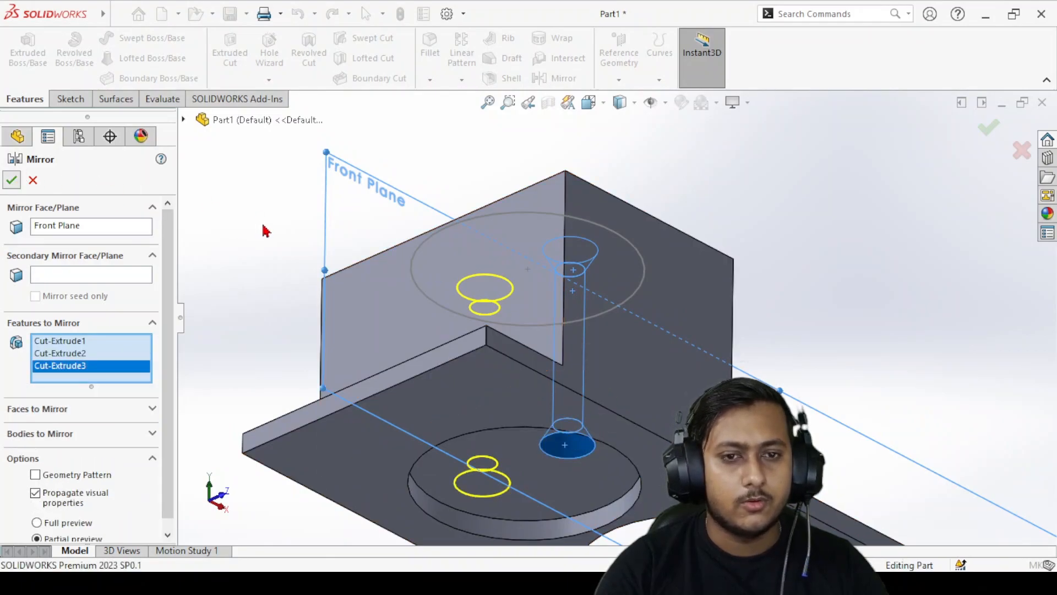
- Examine the original and mirrored valve holes in the block's top face from several angles
middle_click_drag(461, 231, 469, 451)
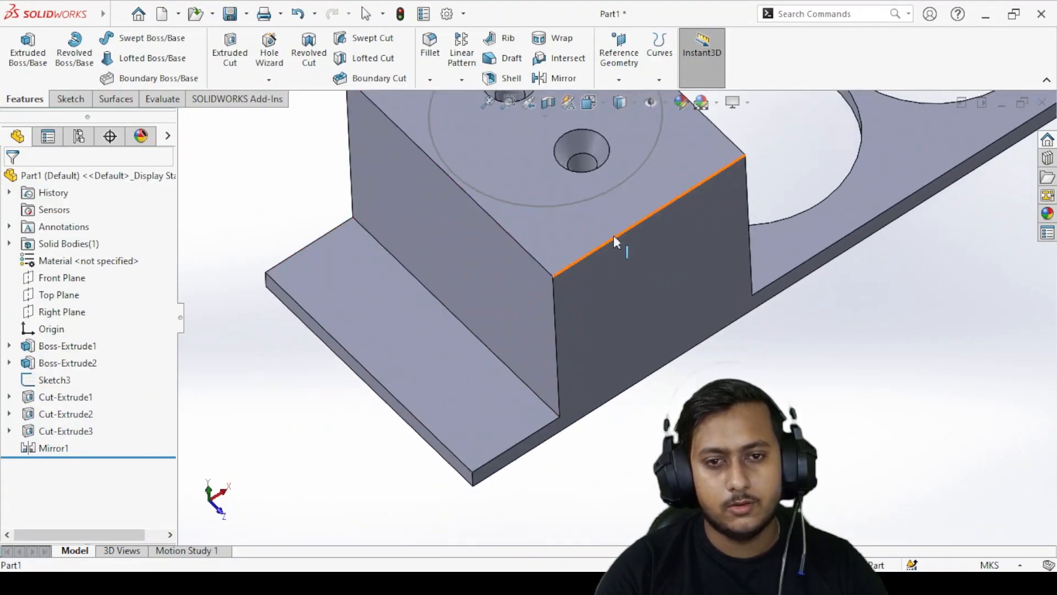
scroll(616, 238, "up", 3)
scroll(660, 179, "down", 6)
middle_click_drag(493, 267, 484, 365)
scroll(603, 322, "up", 5)
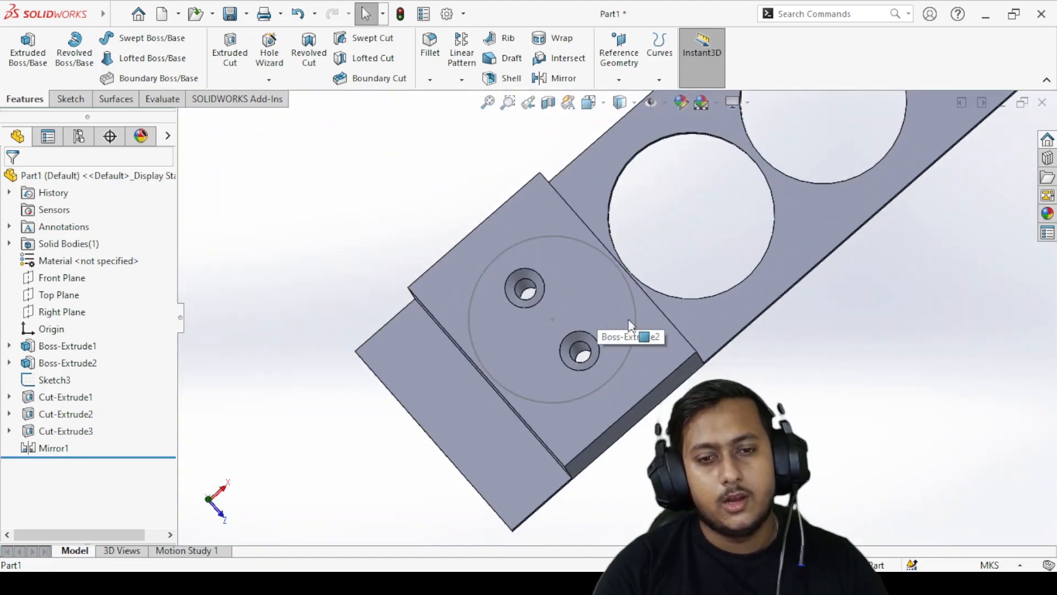
scroll(551, 345, "down", 3)
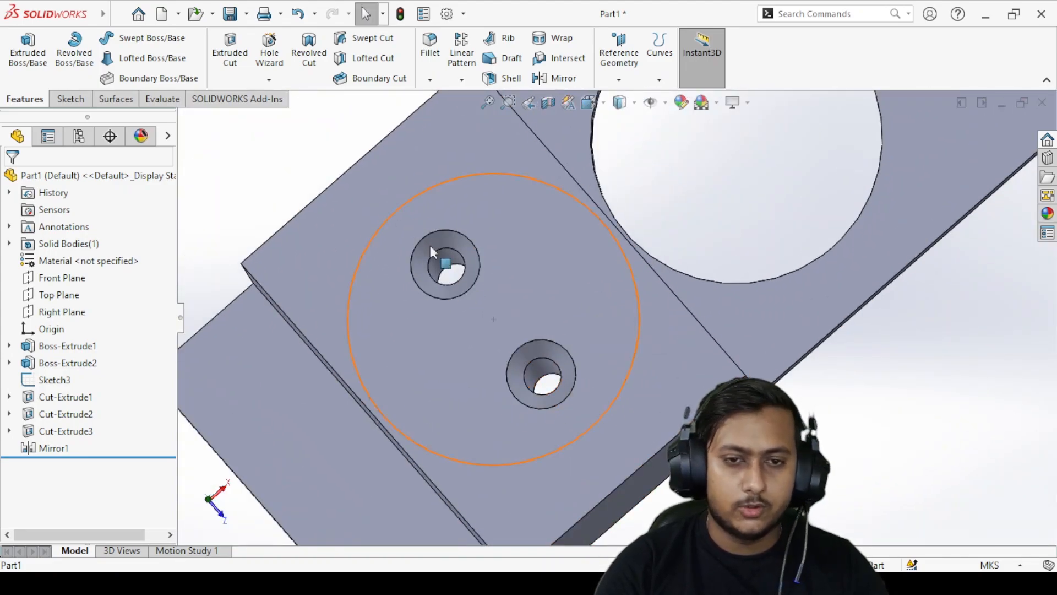
scroll(763, 222, "up", 3)
scroll(762, 221, "down", 3)
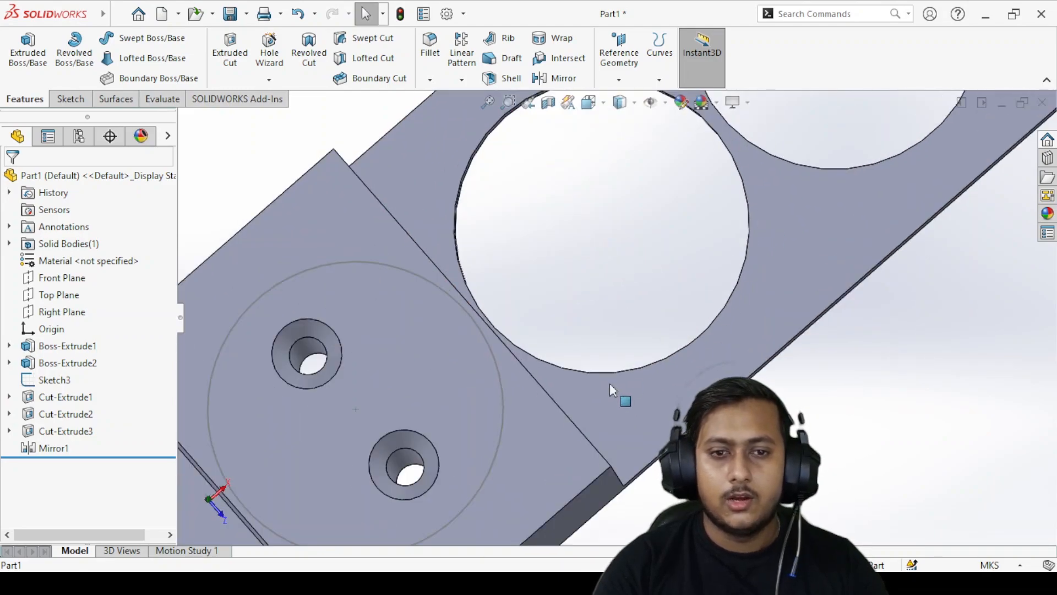
middle_click_drag(610, 382, 616, 208)
scroll(568, 307, "up", 3)
scroll(567, 306, "down", 3)
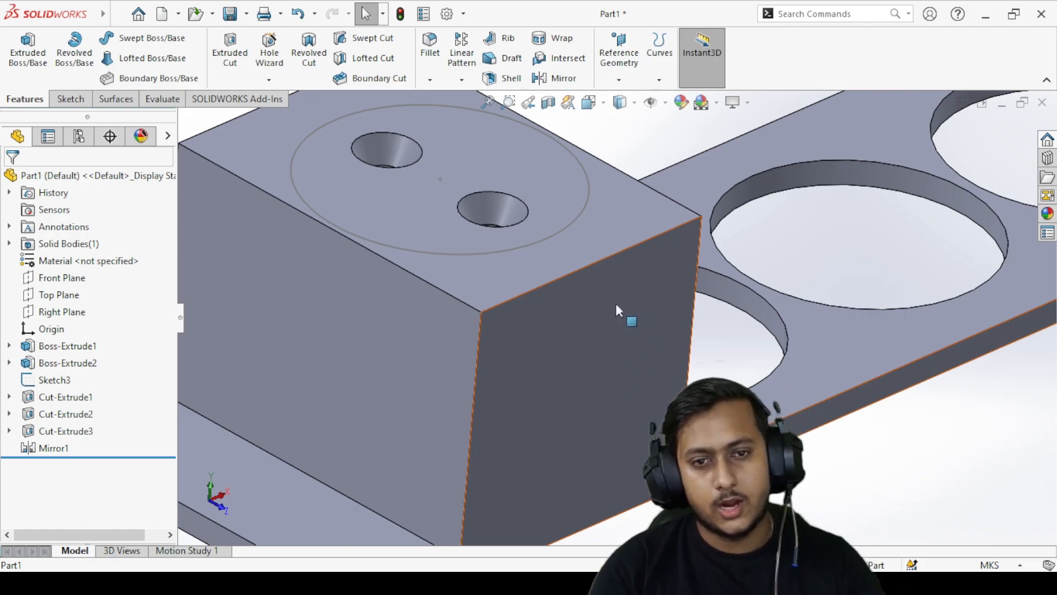
- Start a sketch on the block's front side face and check the side ports in the cylinder head reference image
middle_click_drag(492, 271, 603, 331)
scroll(603, 331, "up", 4)
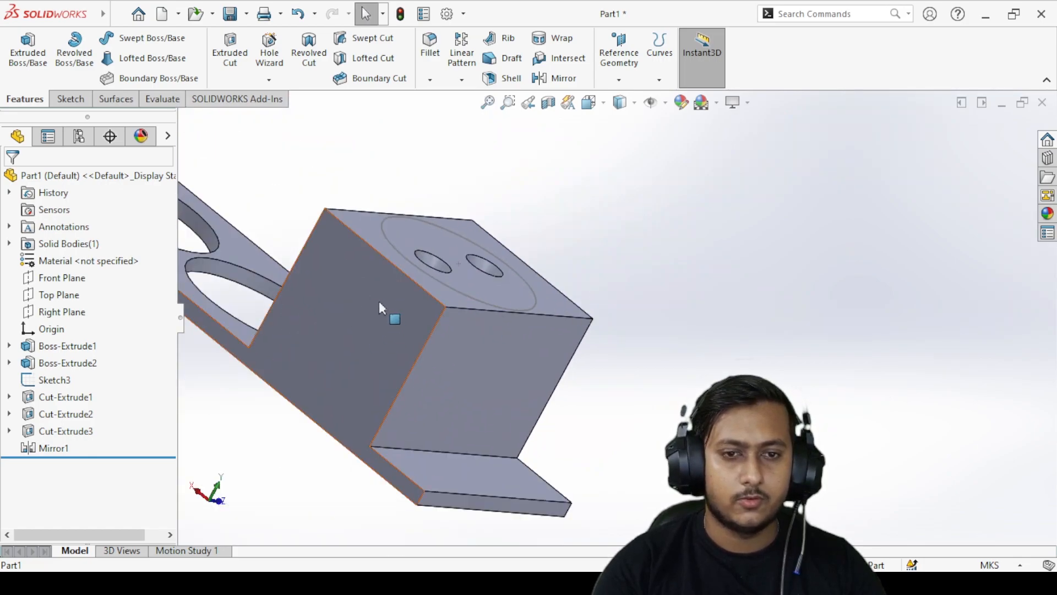
scroll(594, 286, "up", 2)
middle_click_drag(606, 309, 530, 261)
scroll(631, 322, "up", 2)
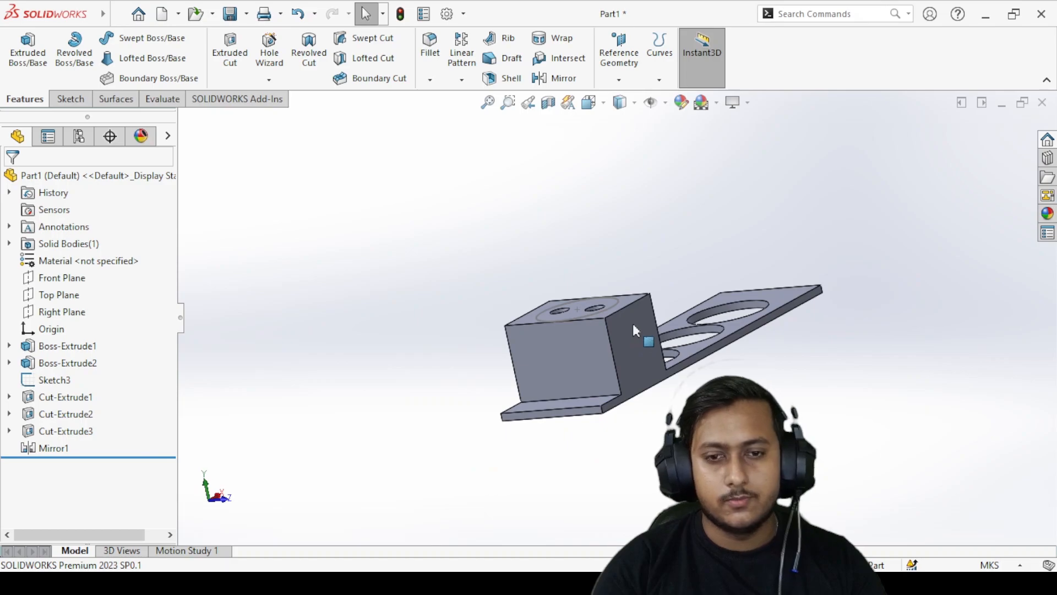
scroll(628, 339, "down", 8)
middle_click_drag(585, 331, 545, 344)
right_click(587, 326)
left_click(646, 199)
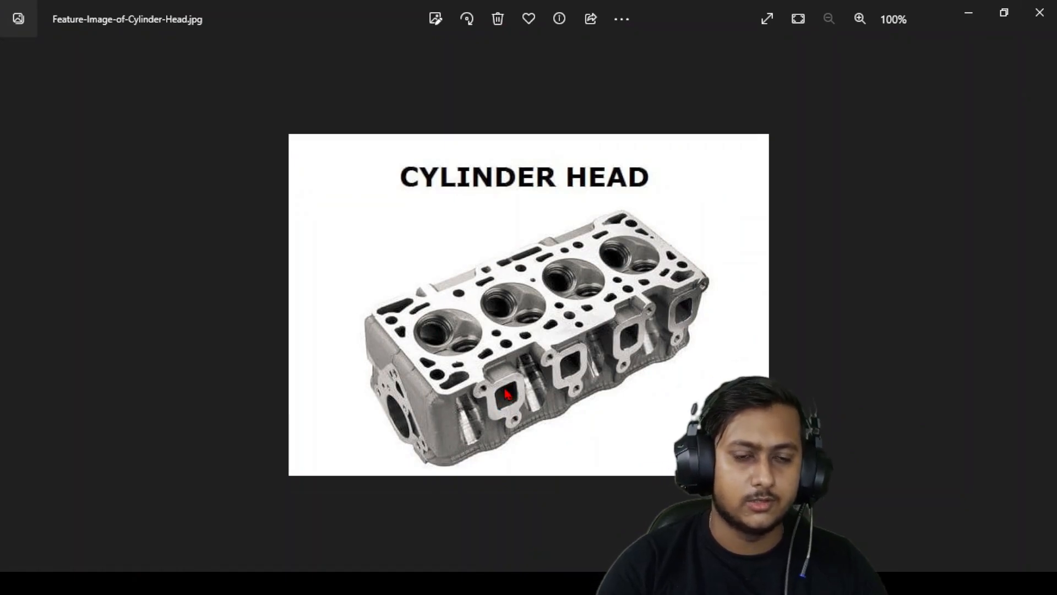
left_click(971, 17)
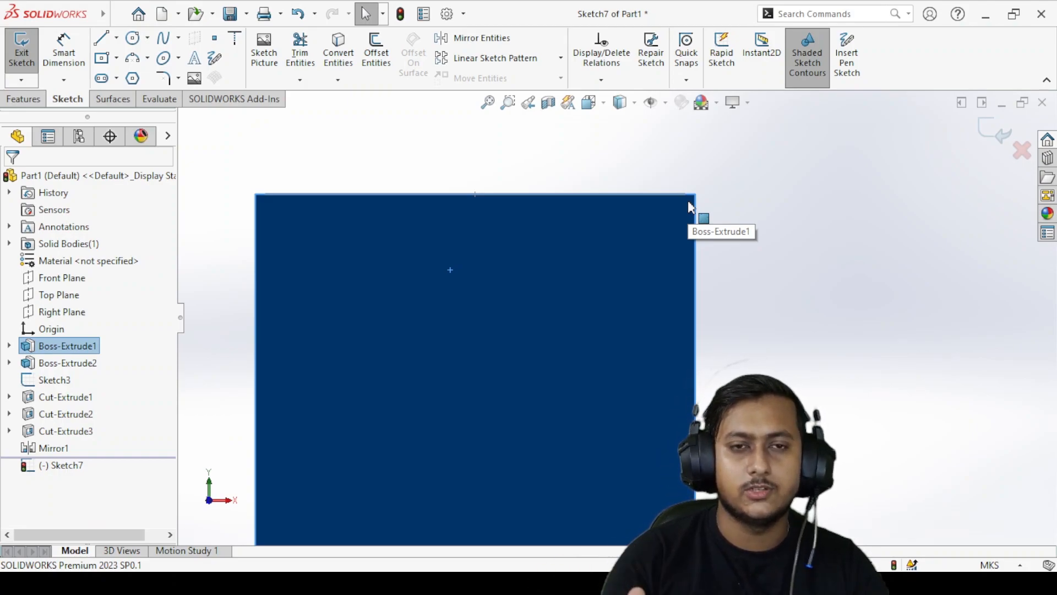
- Sketch a vertical centerline from the midpoint of the block's top edge down to the base plate's bottom edge
scroll(566, 342, "up", 1)
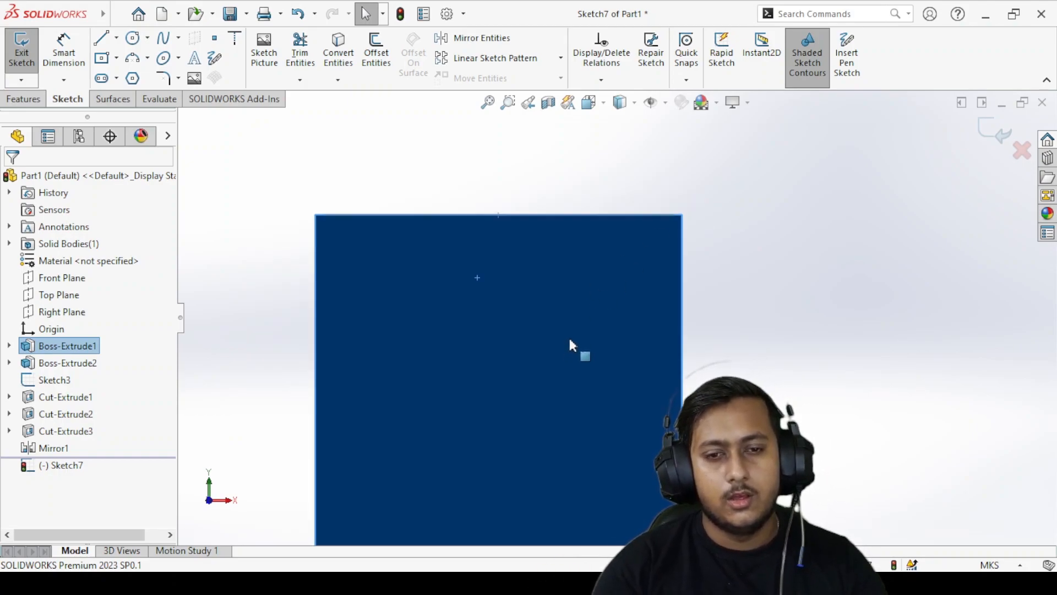
scroll(567, 342, "down", 1)
scroll(617, 405, "up", 3)
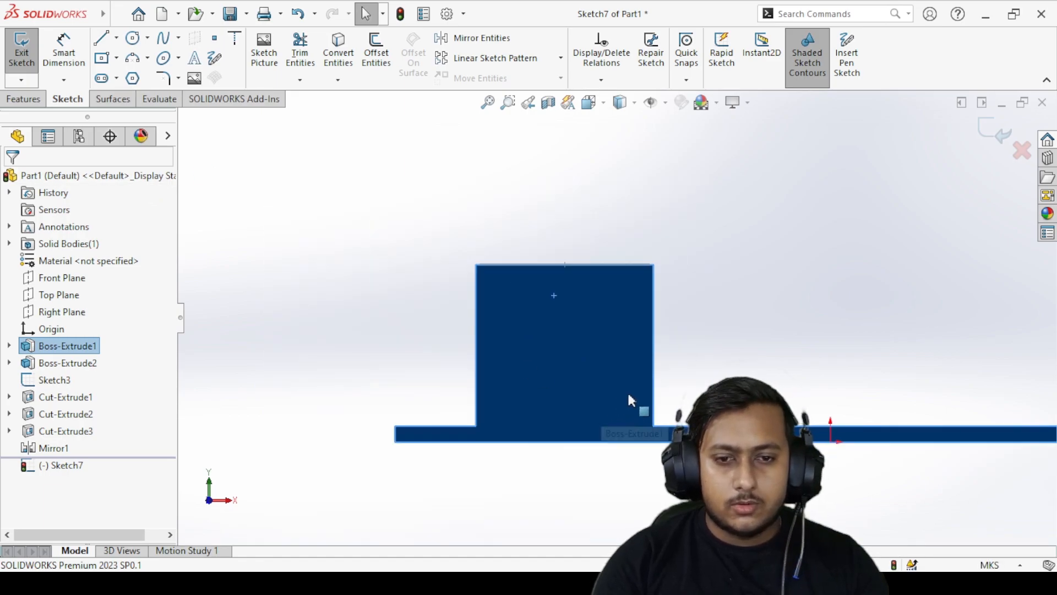
scroll(582, 451, "down", 2)
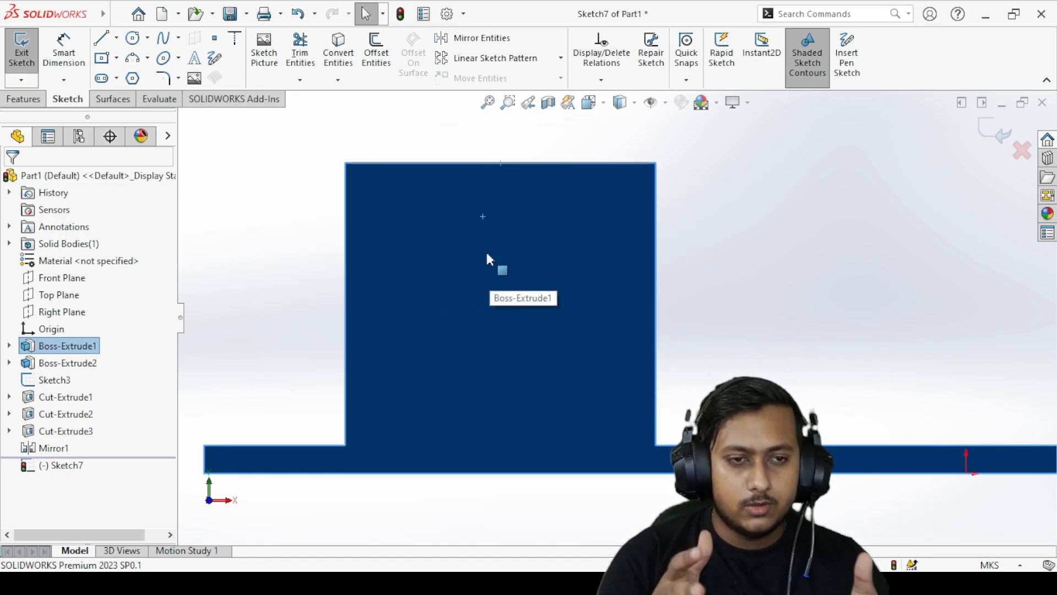
scroll(556, 325, "up", 1)
scroll(626, 305, "down", 3)
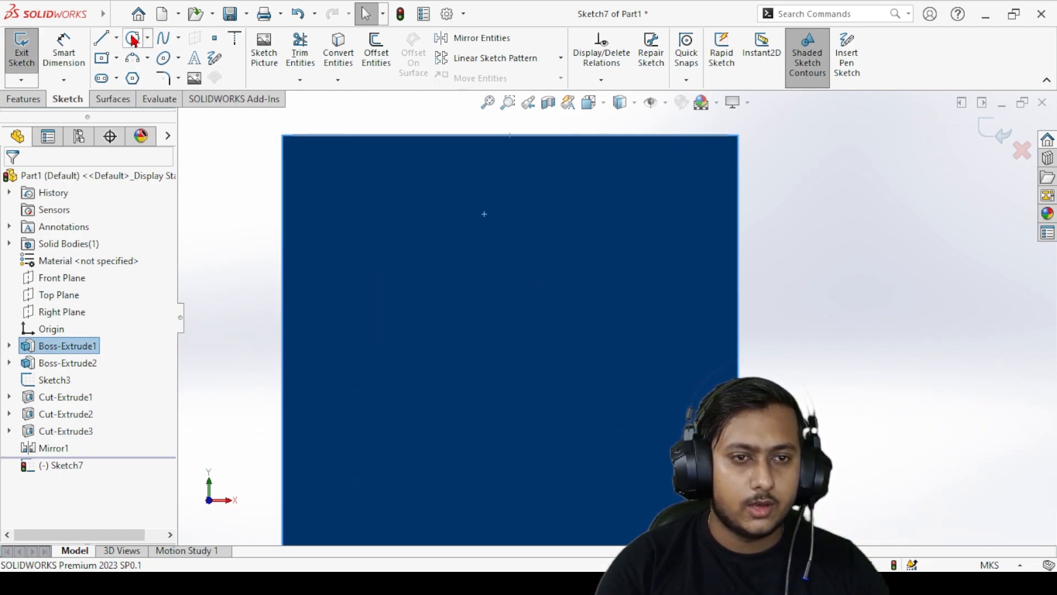
left_click(107, 66)
scroll(559, 455, "down", 2)
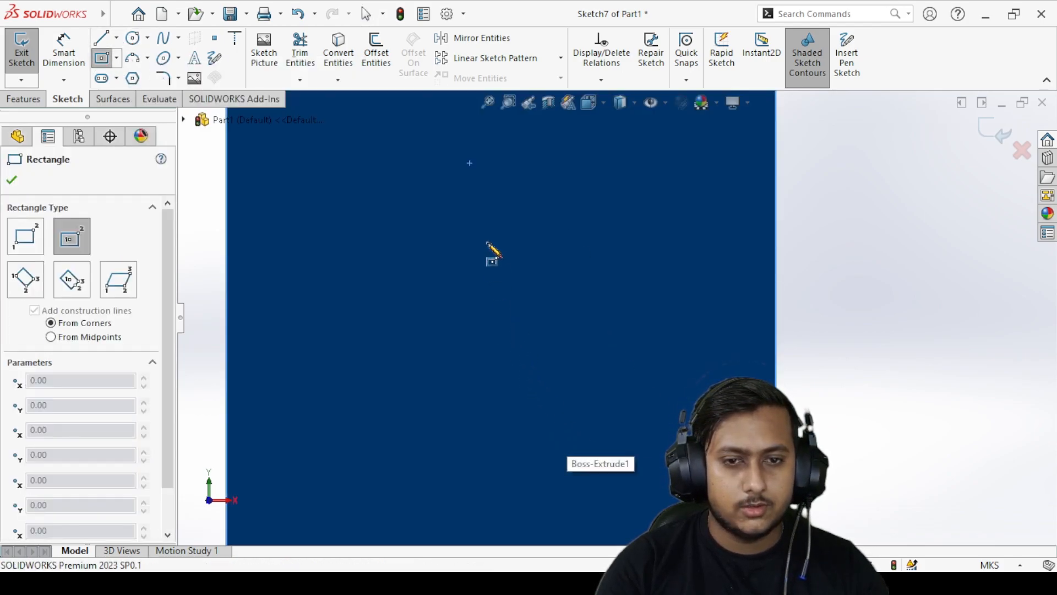
scroll(542, 286, "up", 3)
left_click(117, 38)
left_click(123, 76)
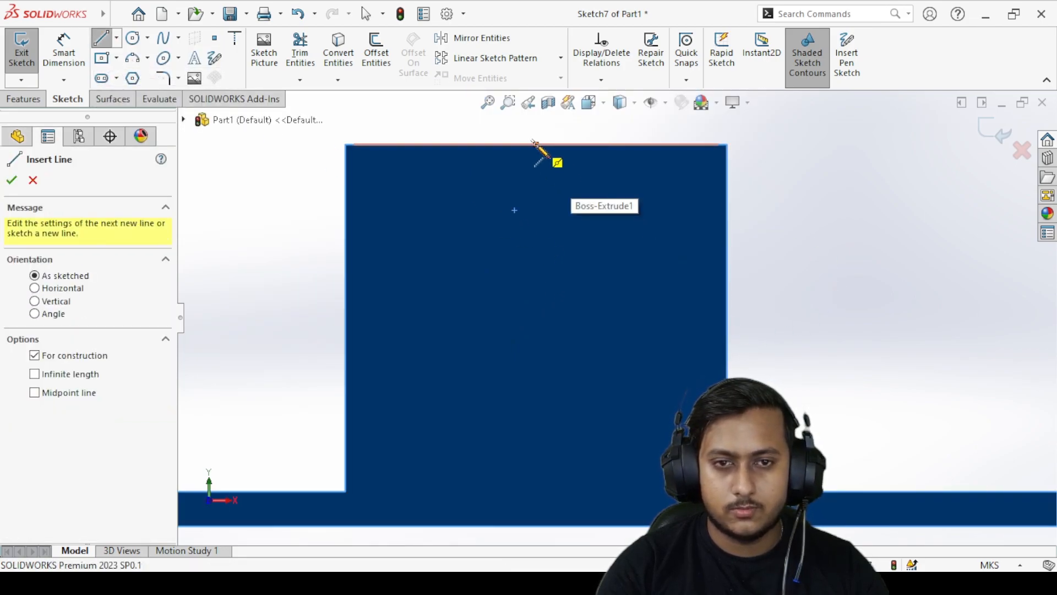
left_click(537, 145)
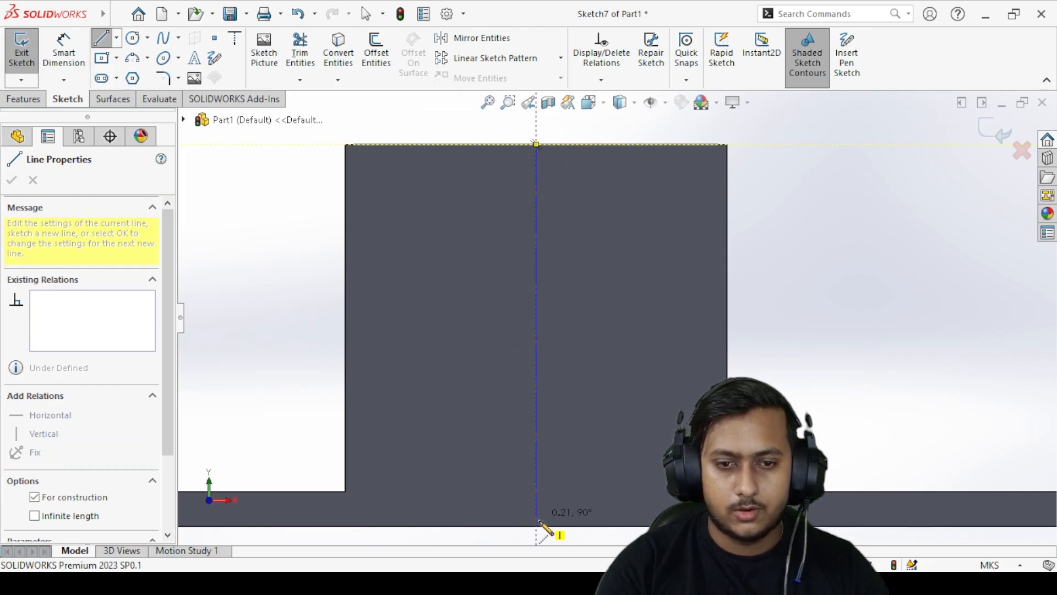
left_click(537, 526)
left_click(298, 281)
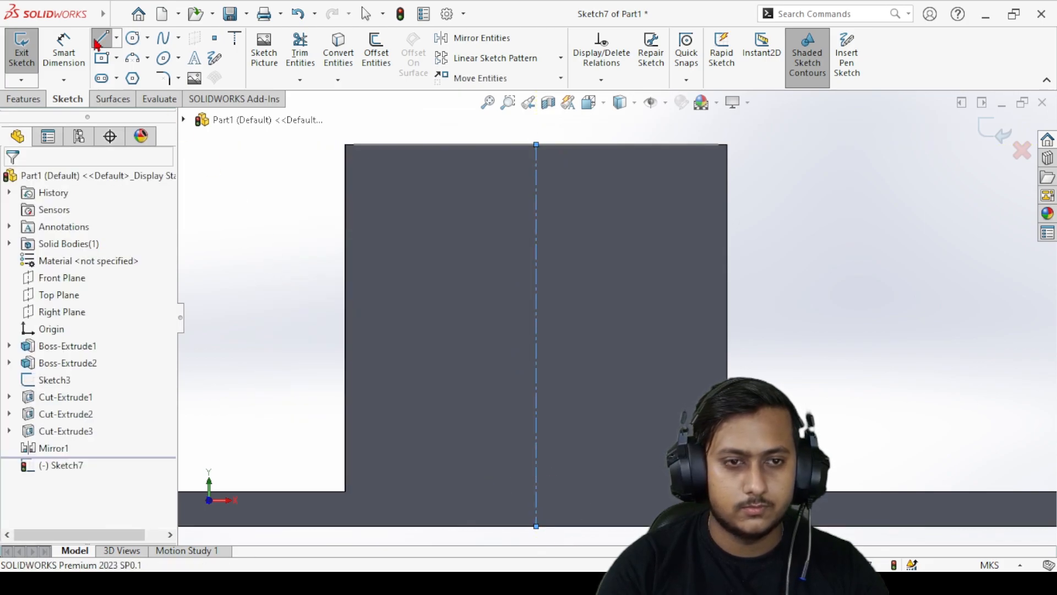
- Sketch a horizontal line about 0.22 m long across the block face between the midpoints of its two side edges
left_click(101, 38)
mouse_move(345, 318)
left_mouse_down()
mouse_move(734, 337)
mouse_move(727, 318)
left_mouse_up()
right_click(762, 263)
left_click(793, 273)
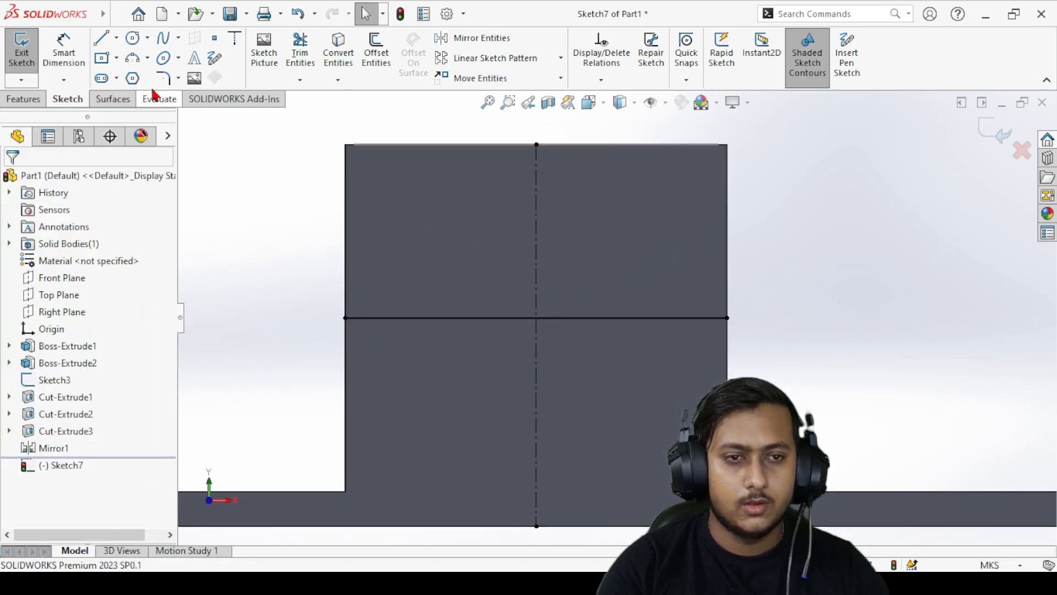
- Place a sketch point at the midpoint of the horizontal line, on the vertical centerline
left_click(214, 38)
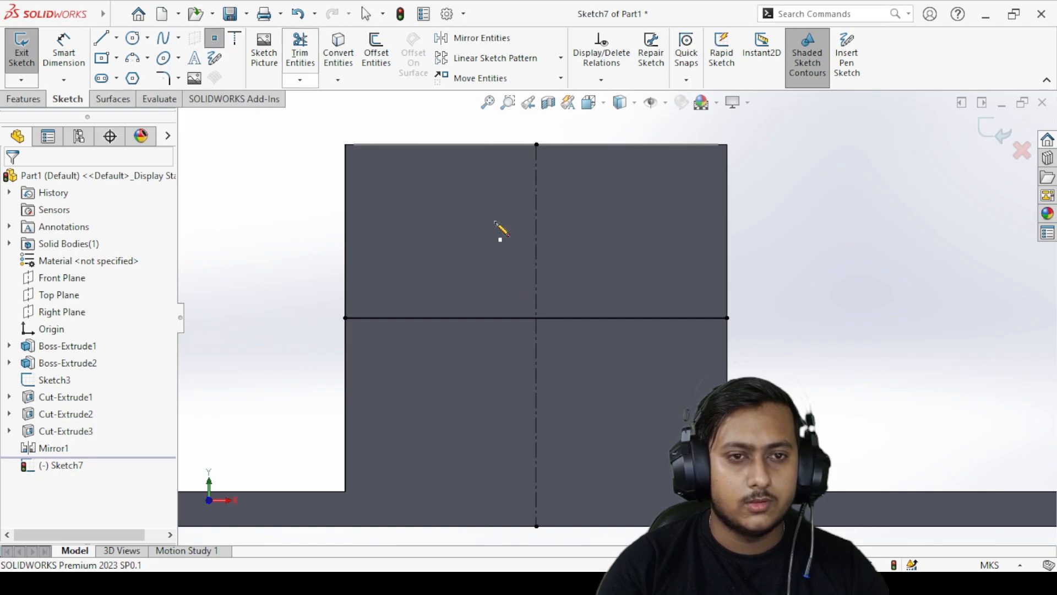
left_click(537, 317)
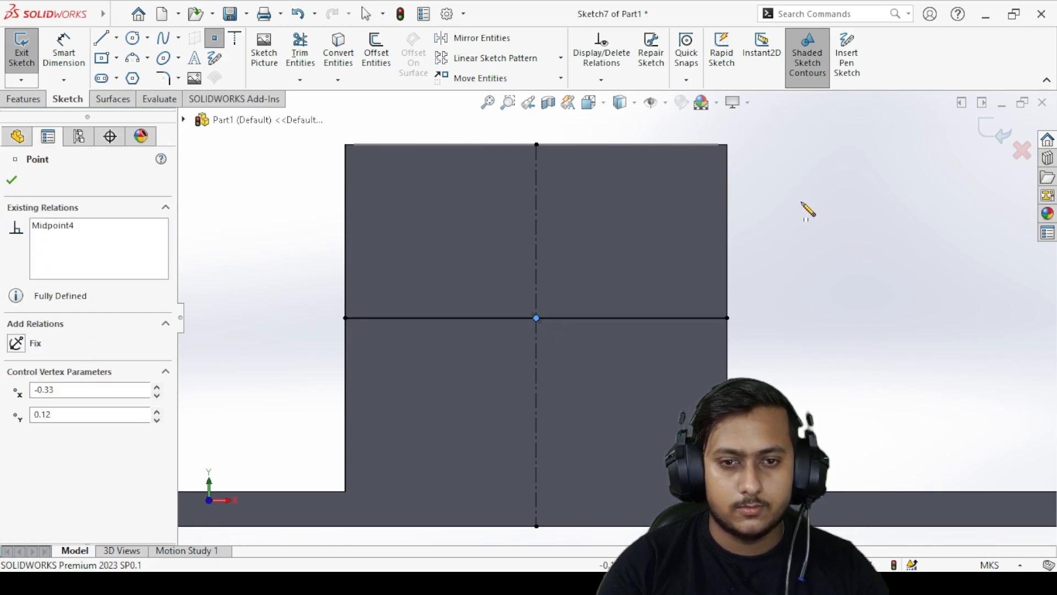
left_click(12, 180)
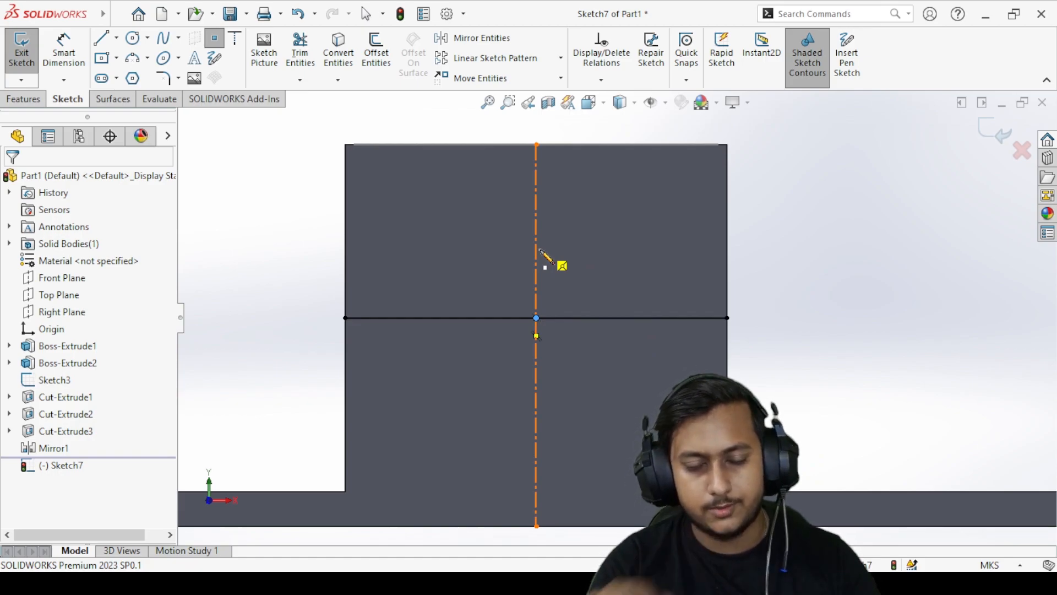
right_click(827, 264)
left_click(856, 249)
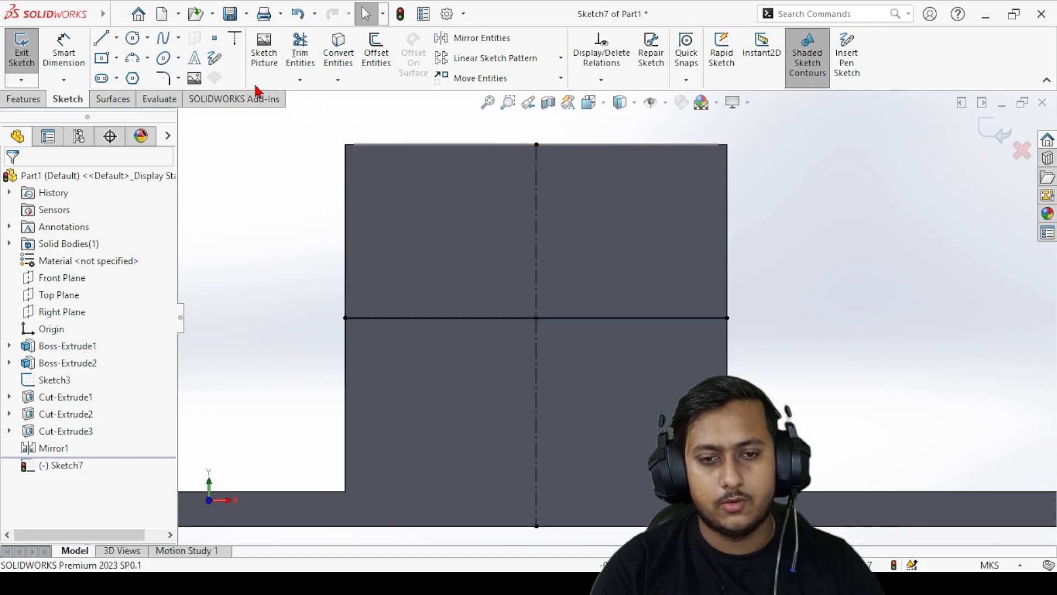
- Convert the horizontal line across the block face to construction geometry
left_click(443, 319)
right_click(446, 321)
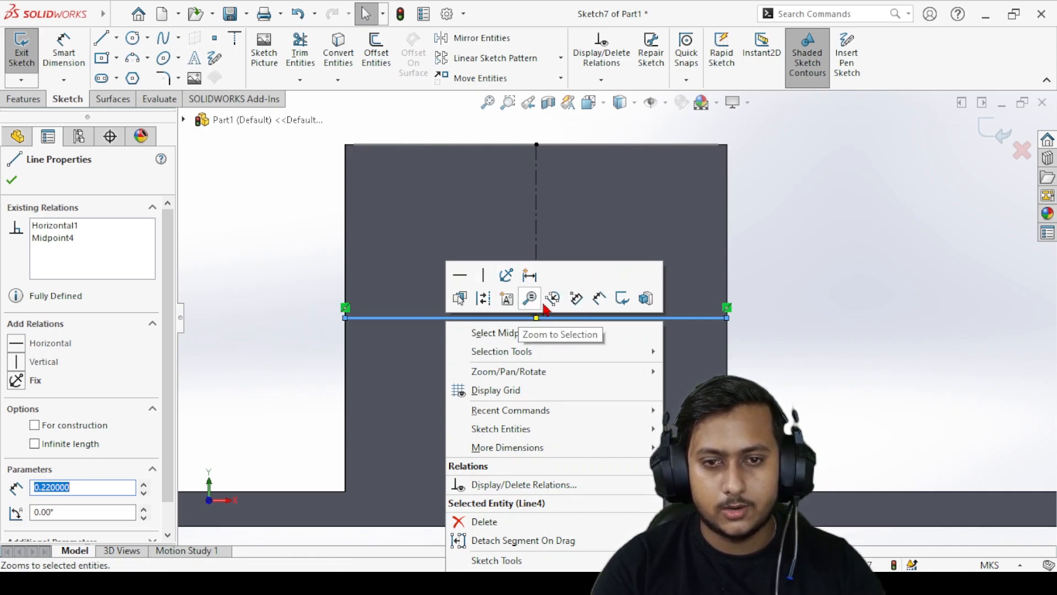
left_click(483, 300)
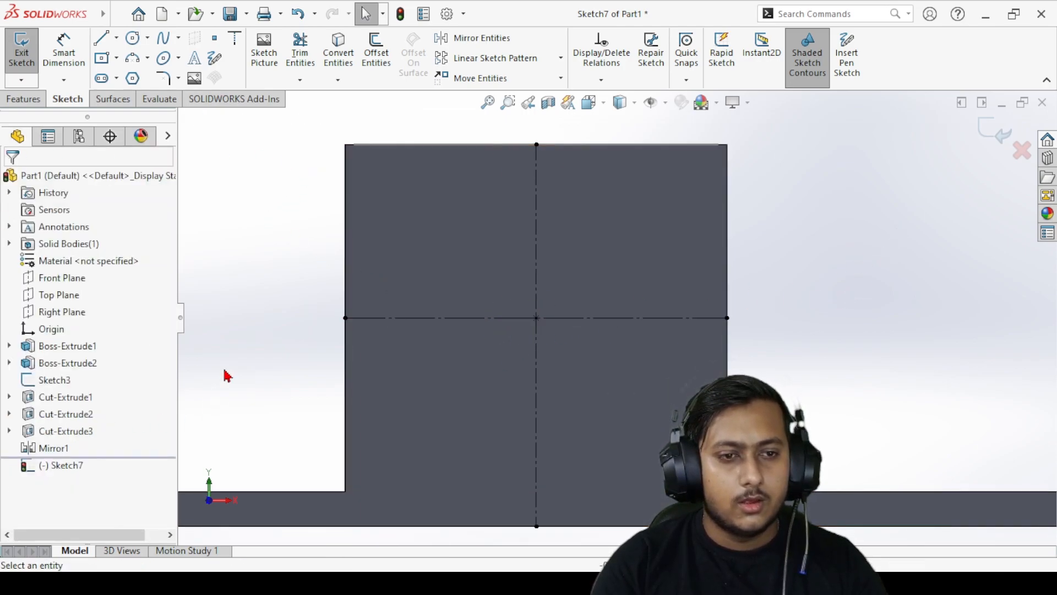
- Sketch a small center rectangle on the block face, centered on the point where the two construction lines cross
left_click(106, 63)
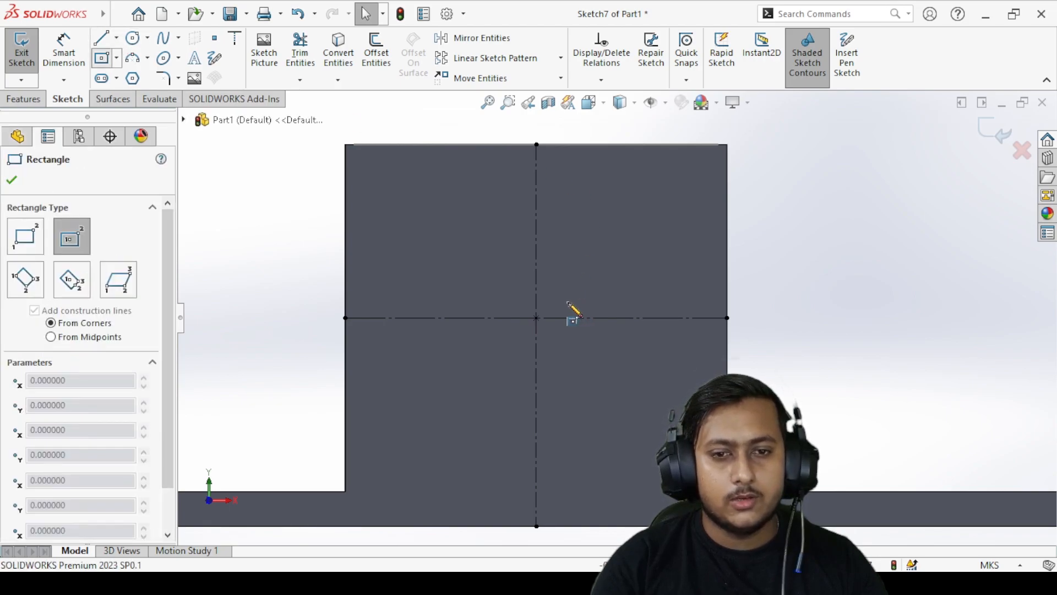
left_click(537, 318)
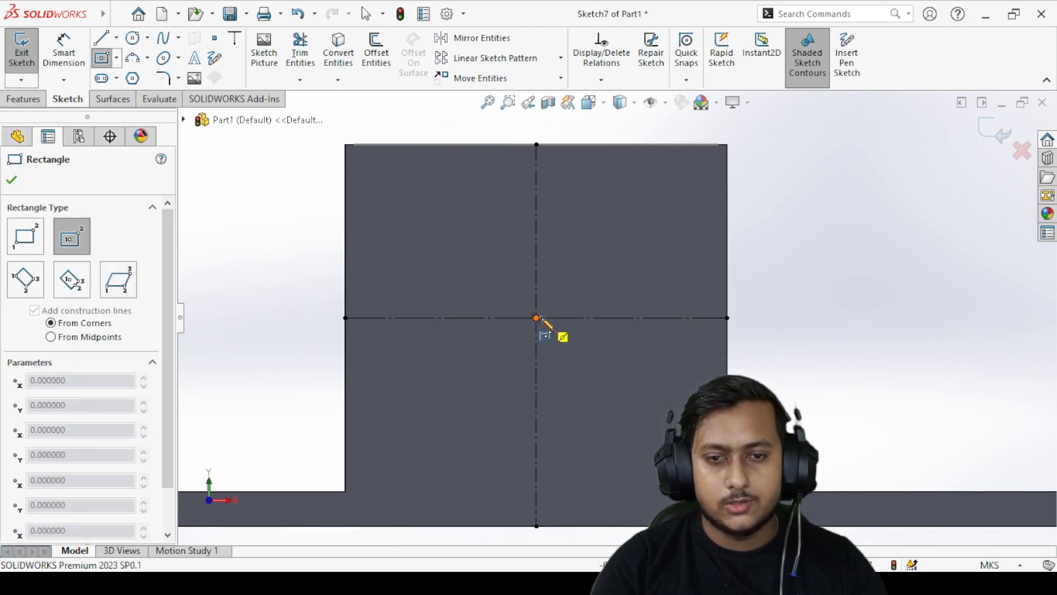
left_click(566, 285)
right_click(616, 246)
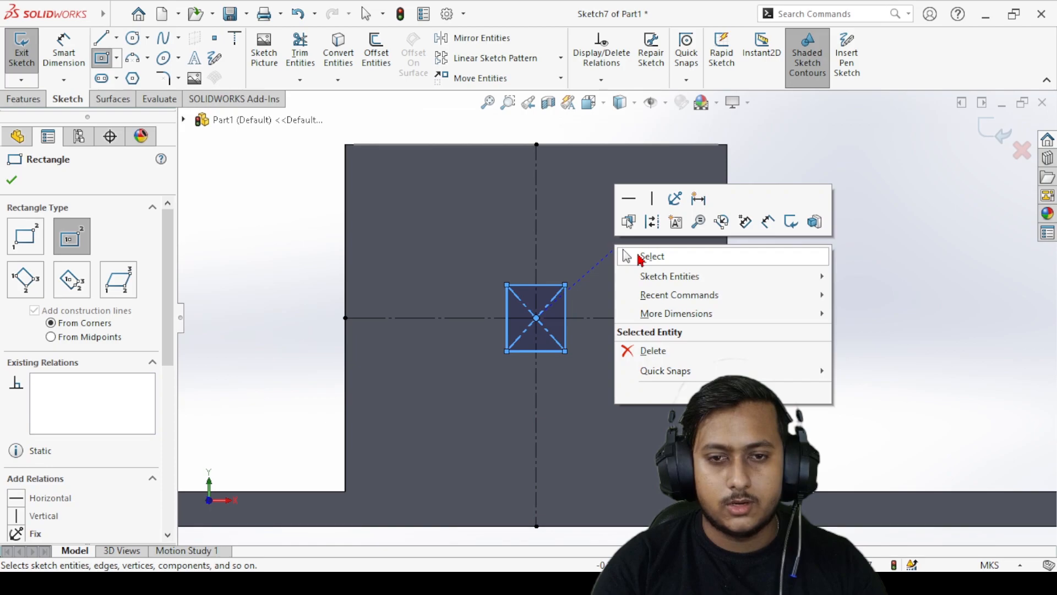
left_click(629, 253)
- Set the center rectangle's horizontal side to 0.02 m and its vertical side to 0.03 m
scroll(561, 300, "down", 3)
left_click(510, 280)
double_click(116, 487)
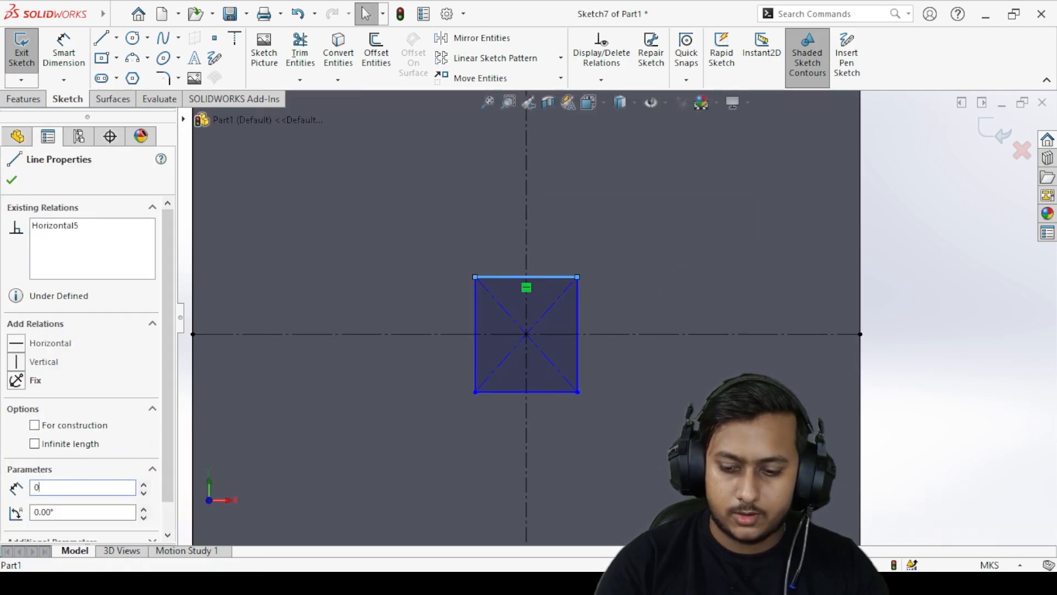
type("0.02")
key("Return")
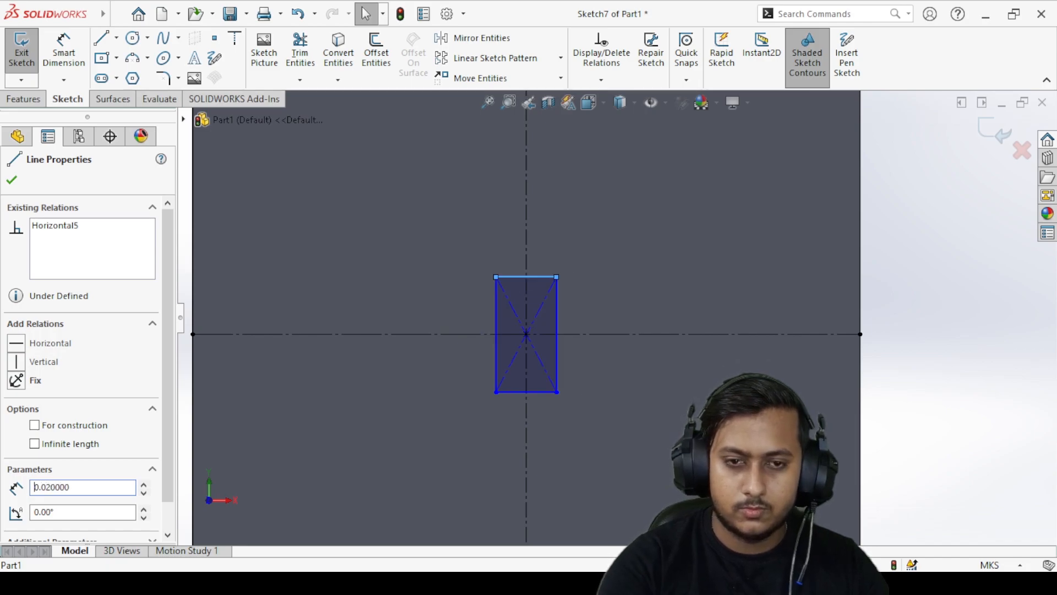
left_click(493, 315)
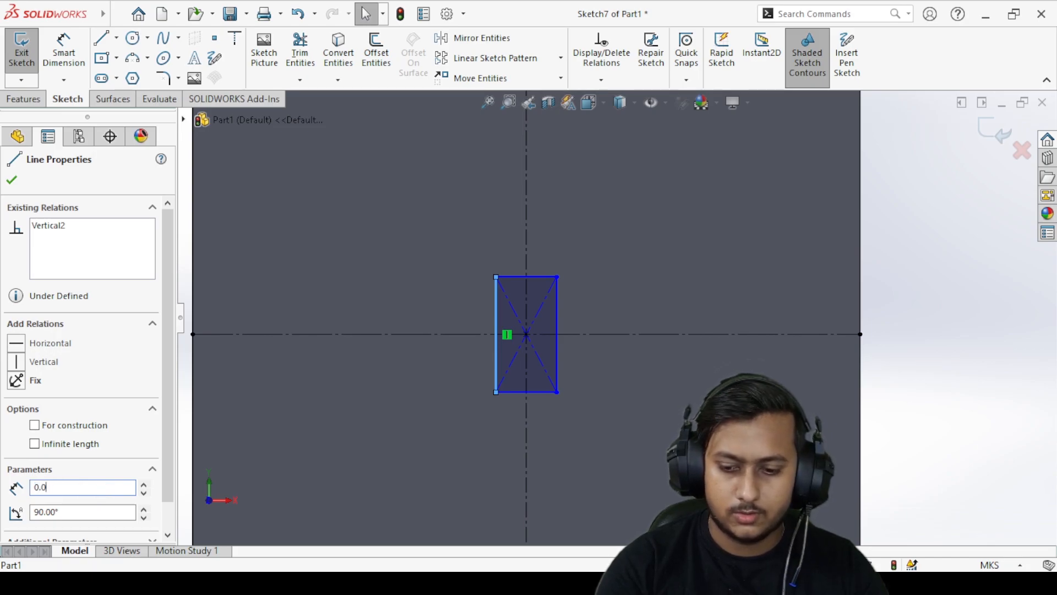
type("0.03")
key("Return")
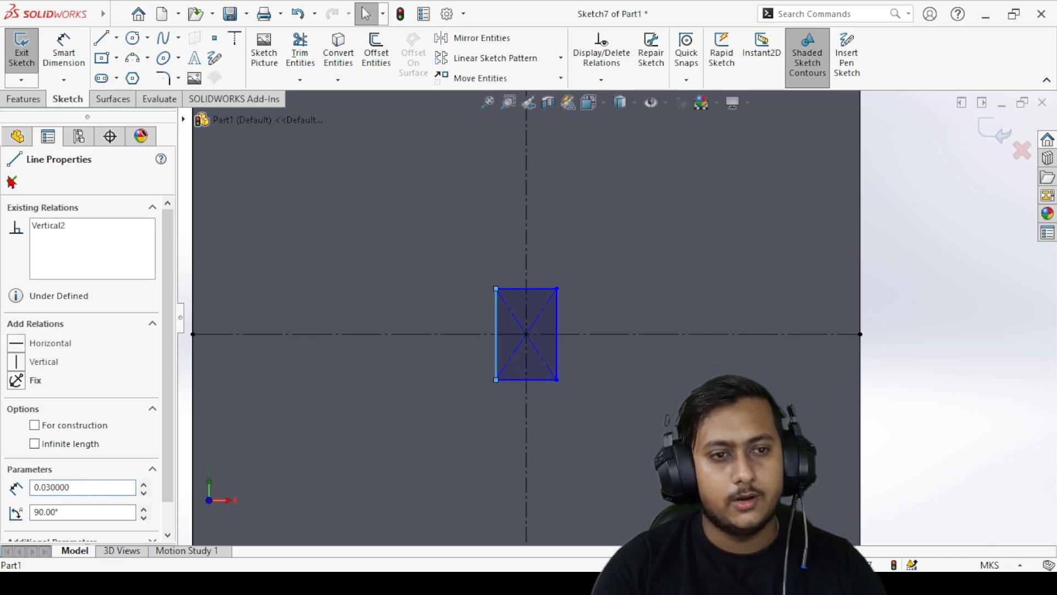
key("Escape")
scroll(714, 354, "up", 3)
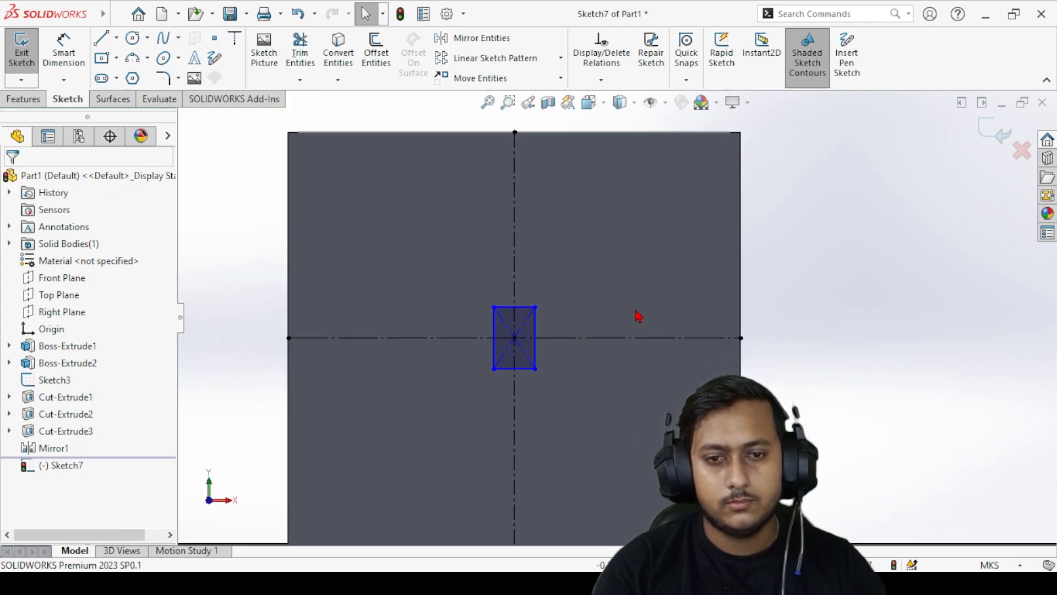
- Round all four corners of the 0.02 by 0.03 m rectangle with 0.005 m sketch fillets
key("ctrl+7")
scroll(650, 276, "down", 3)
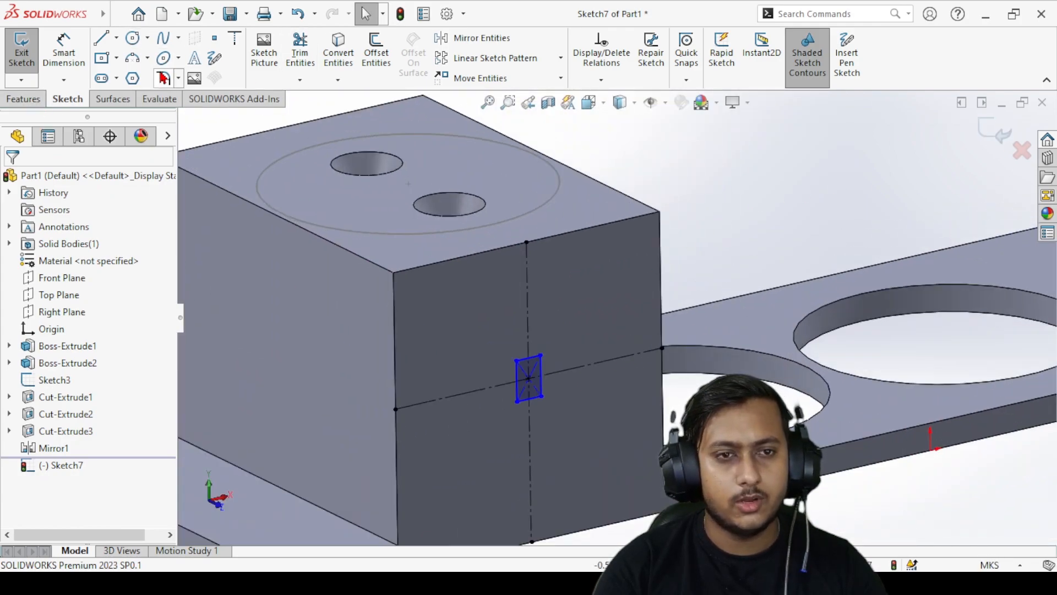
left_click(163, 77)
scroll(545, 355, "down", 3)
scroll(549, 356, "down", 1)
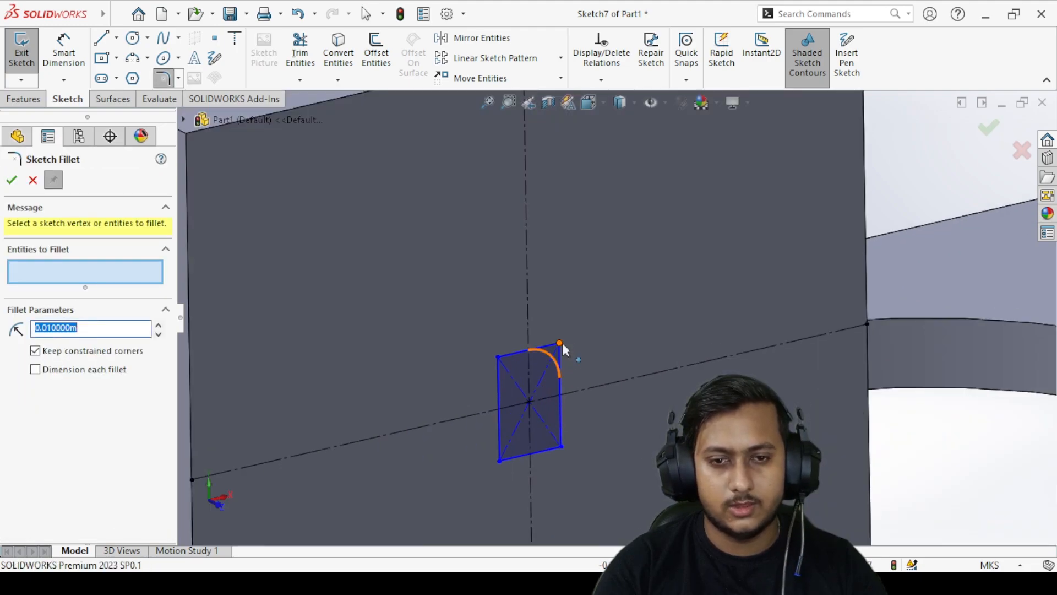
left_click(561, 344)
left_click(498, 358)
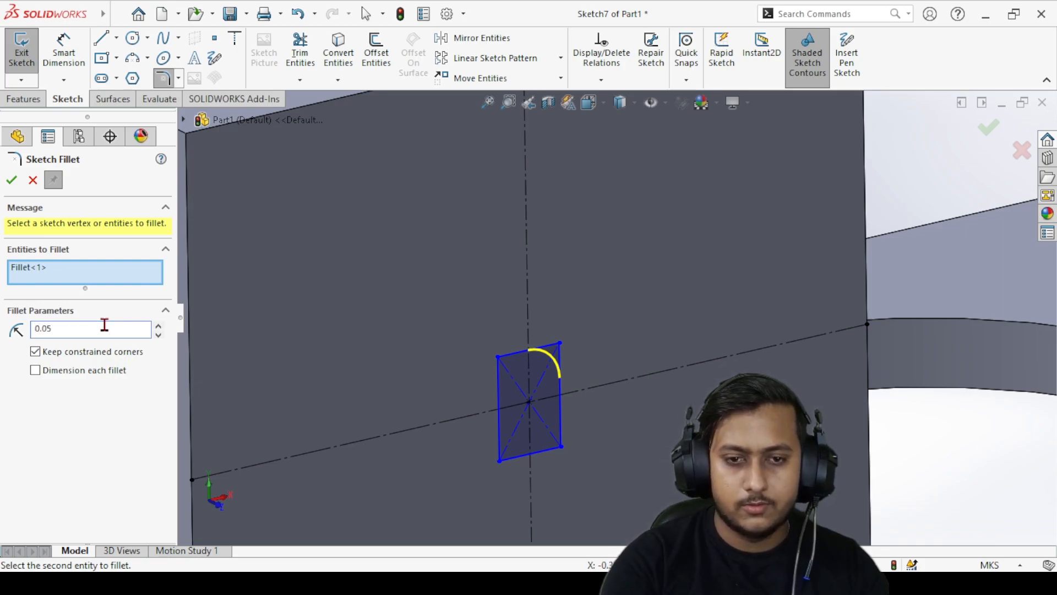
left_click(499, 358)
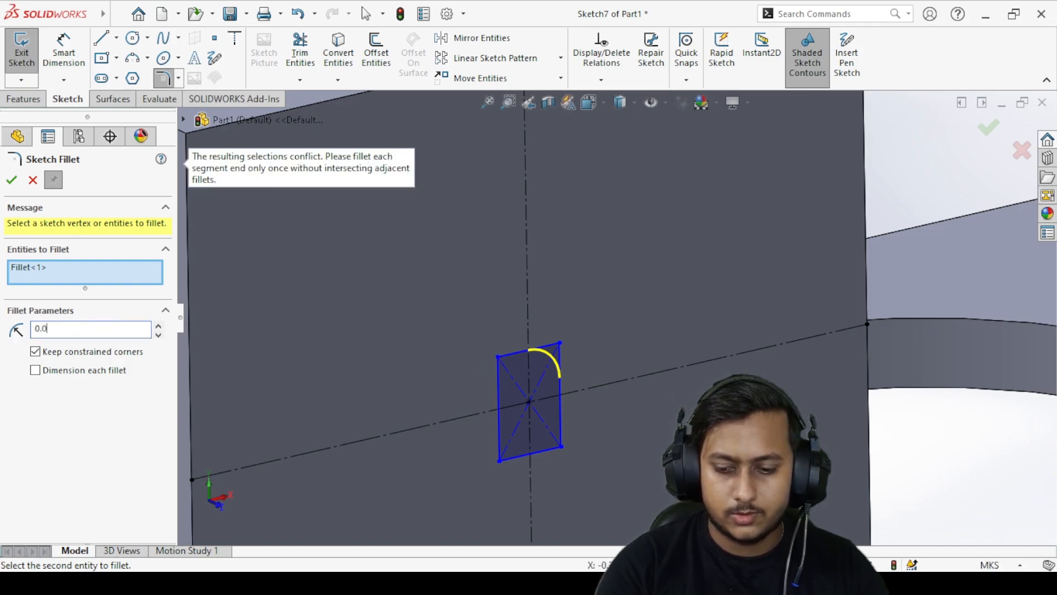
type("0.005")
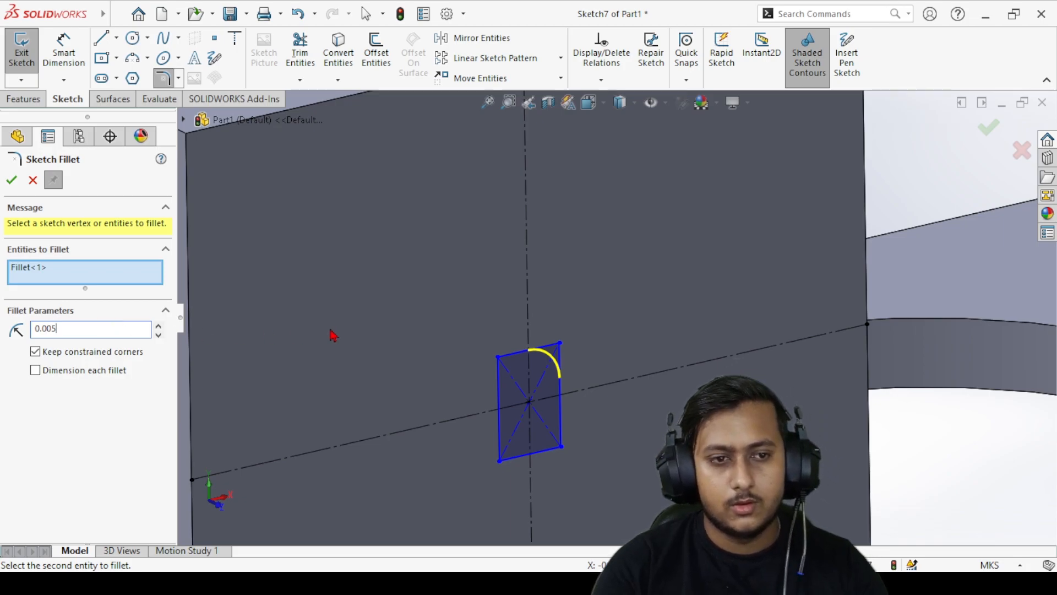
left_click(499, 358)
left_click(500, 461)
left_click(561, 447)
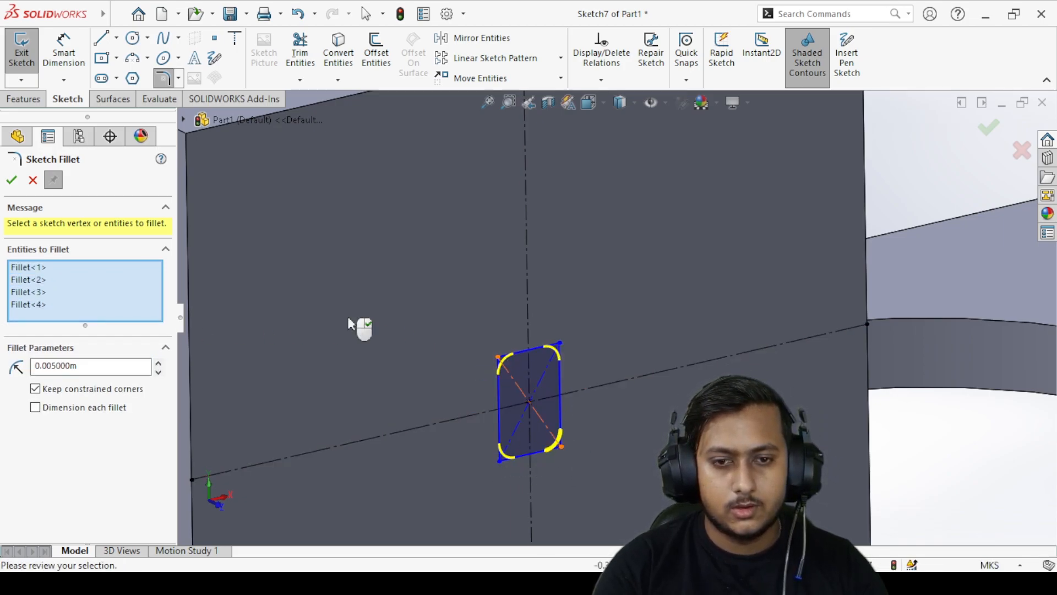
left_click(12, 181)
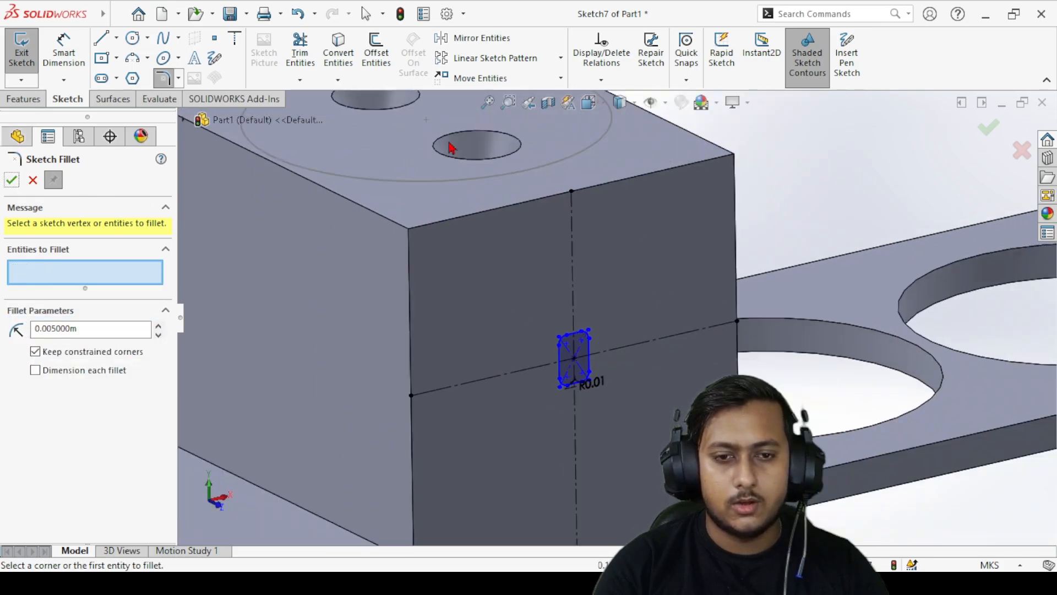
left_click(12, 182)
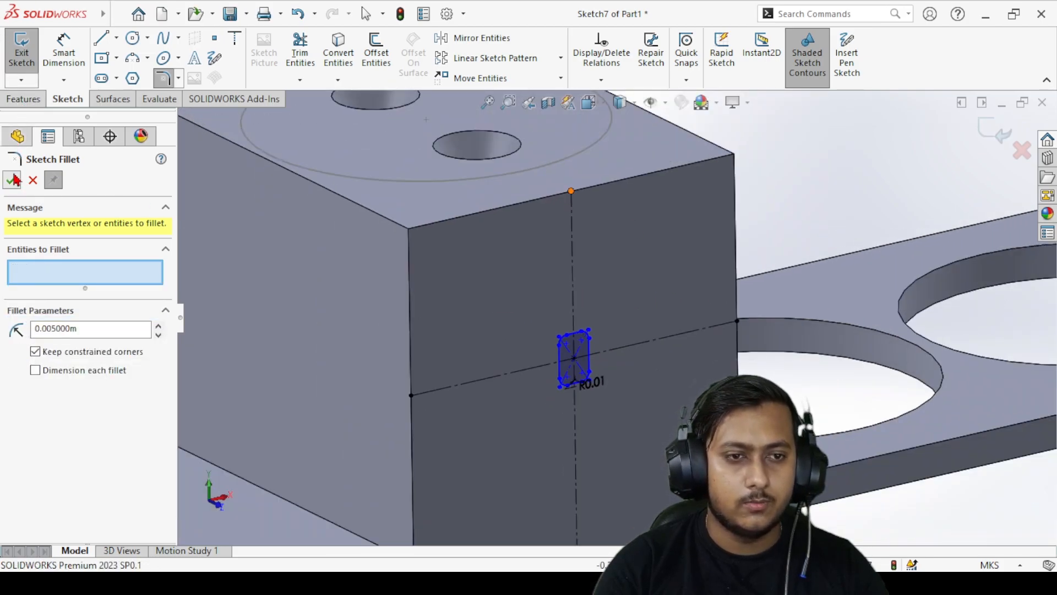
- Cut the rounded rectangle port sketch into the block up to the inner surface of the nearest valve hole
left_click(24, 99)
left_click(230, 51)
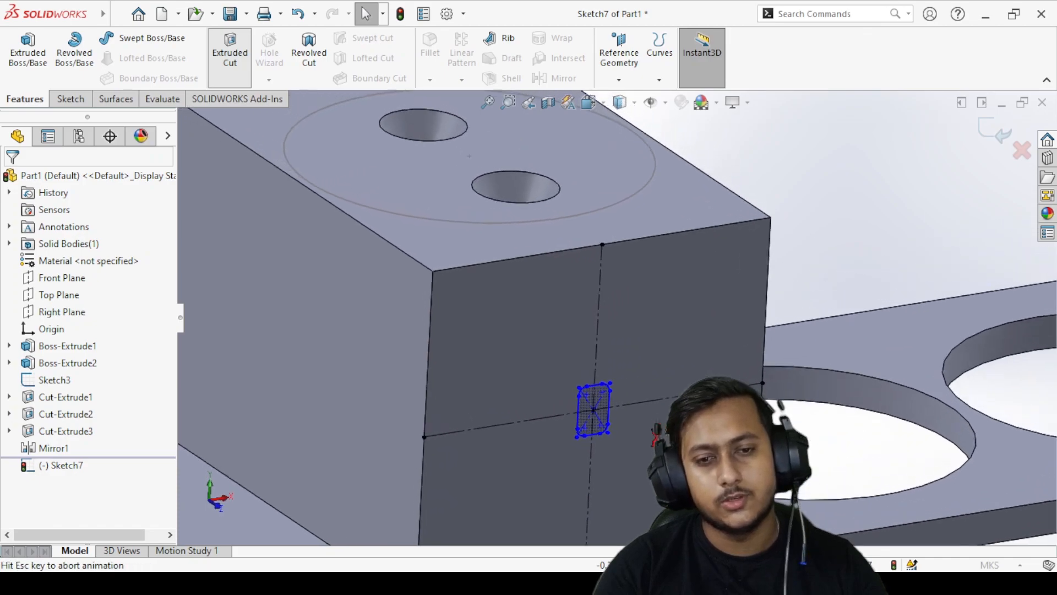
middle_click_drag(597, 280, 595, 449)
scroll(634, 309, "down", 2)
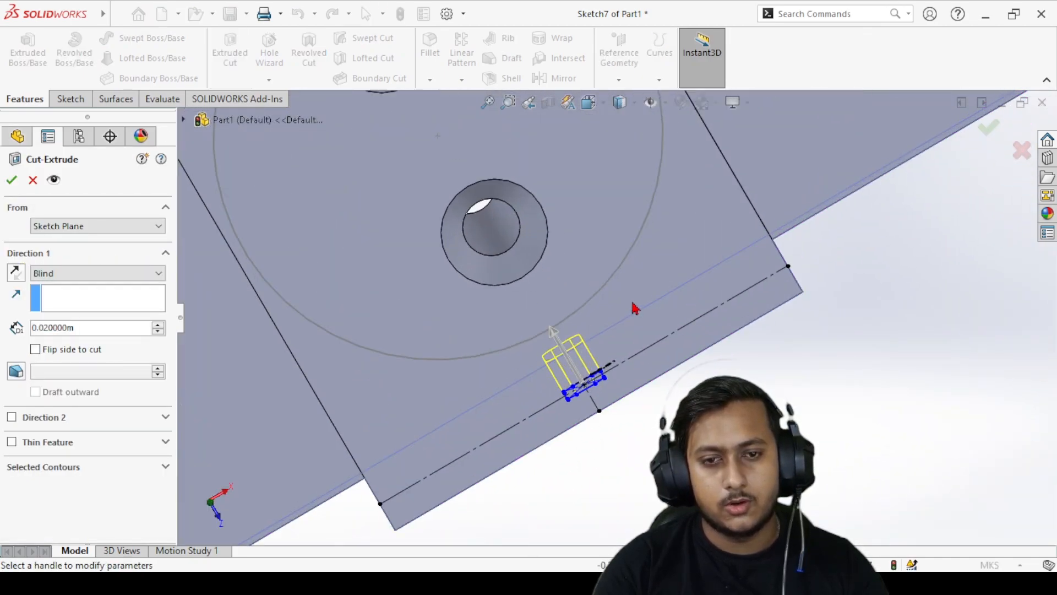
left_click(110, 273)
left_click(108, 338)
left_click(492, 230)
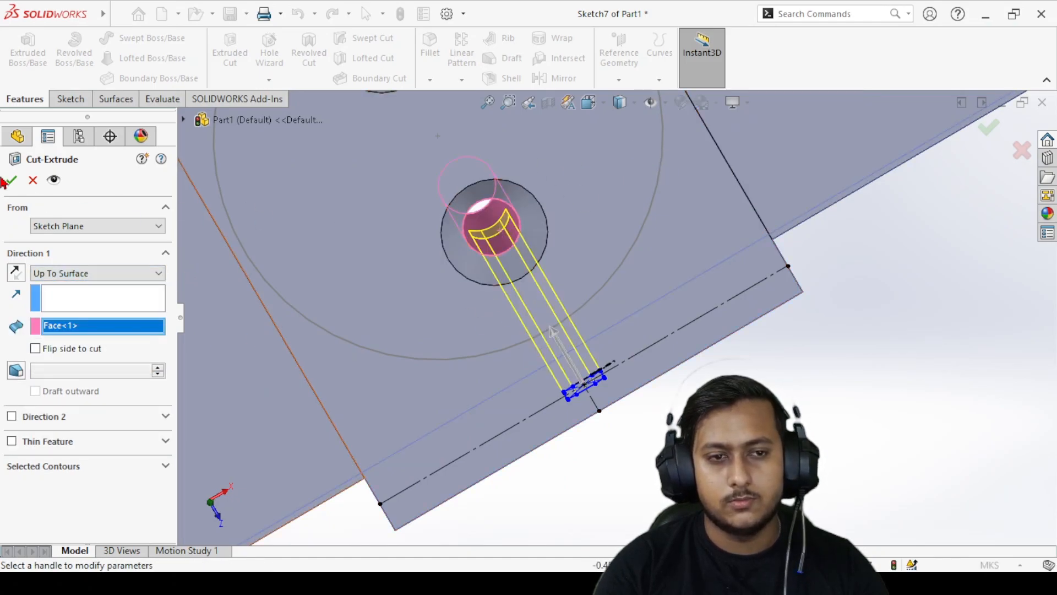
left_click(11, 180)
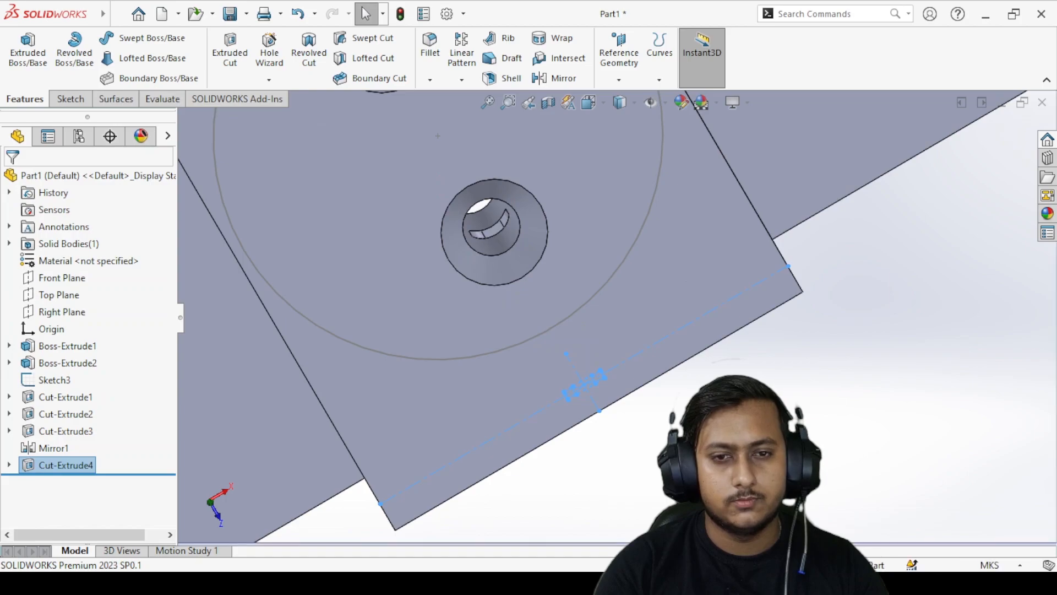
- Start a new sketch on the block face containing the port opening and check the port shape in the cylinder head reference image
scroll(491, 235, "down", 5)
middle_click_drag(636, 435, 592, 166)
scroll(592, 165, "up", 10)
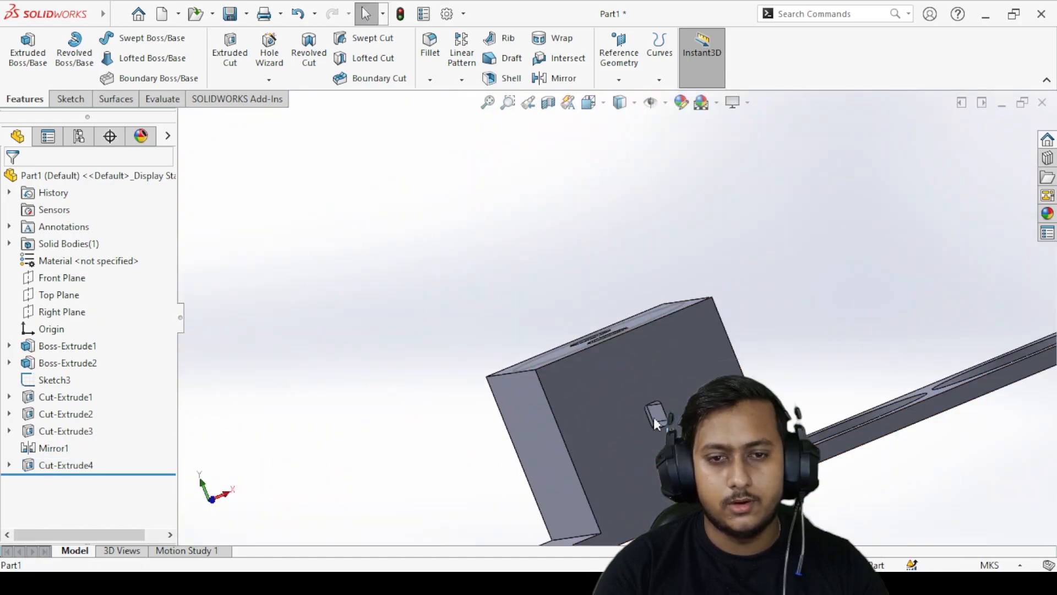
scroll(651, 418, "down", 3)
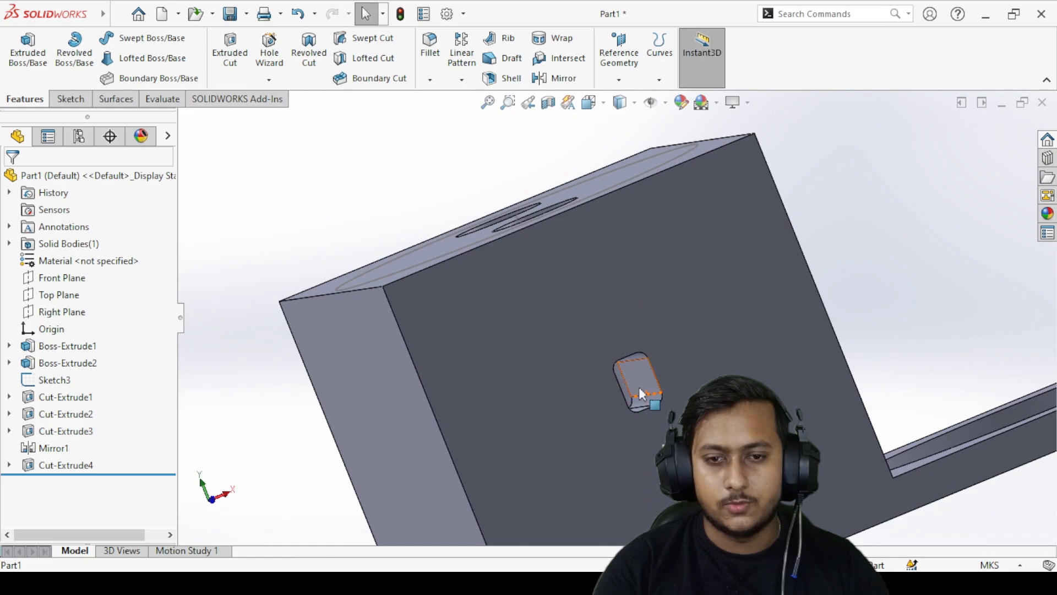
left_click(610, 305)
right_click(610, 305)
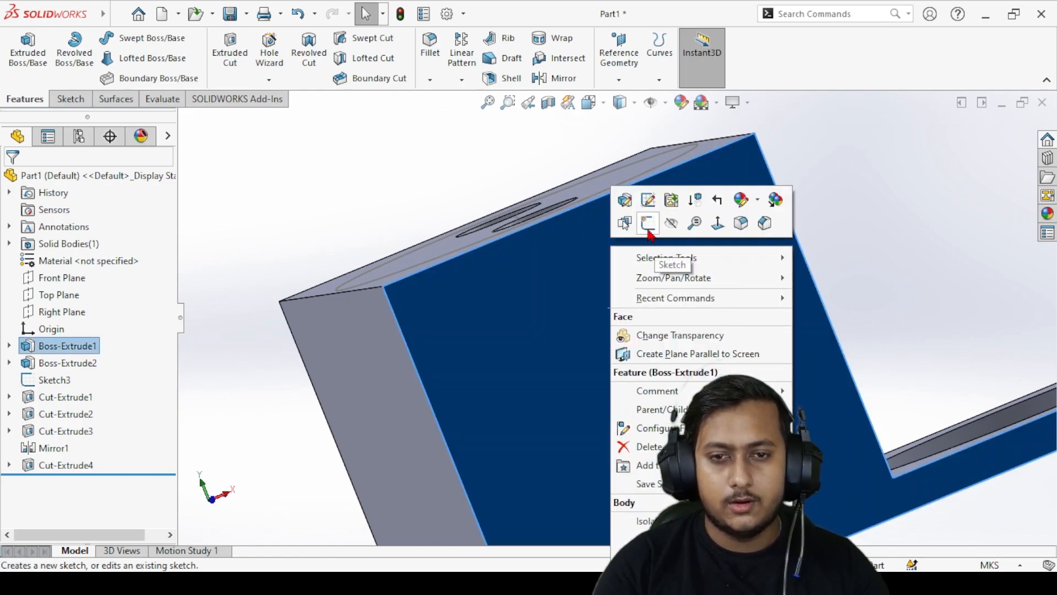
left_click(649, 230)
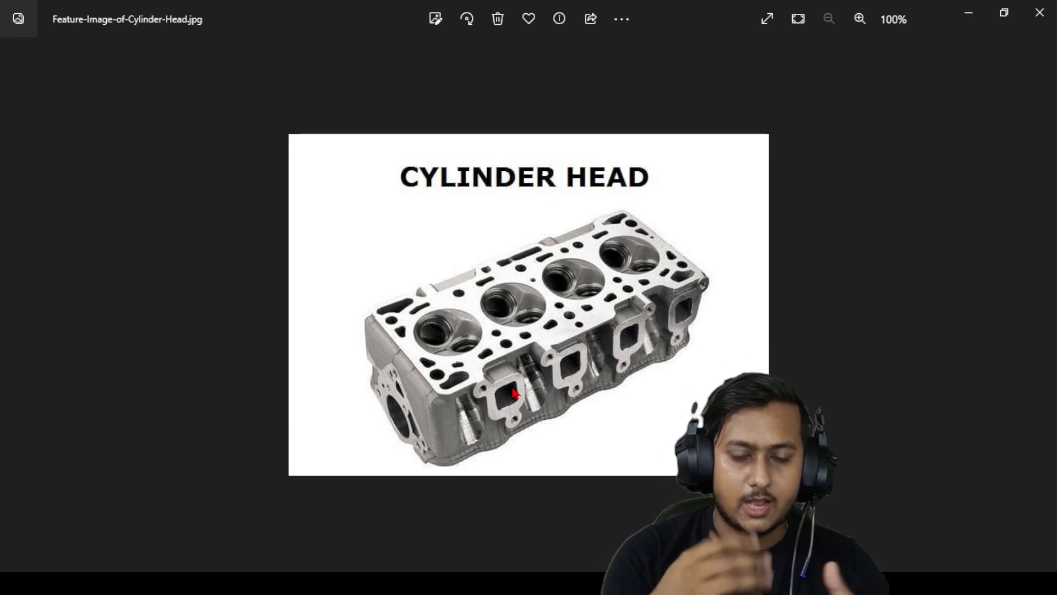
left_click(984, 5)
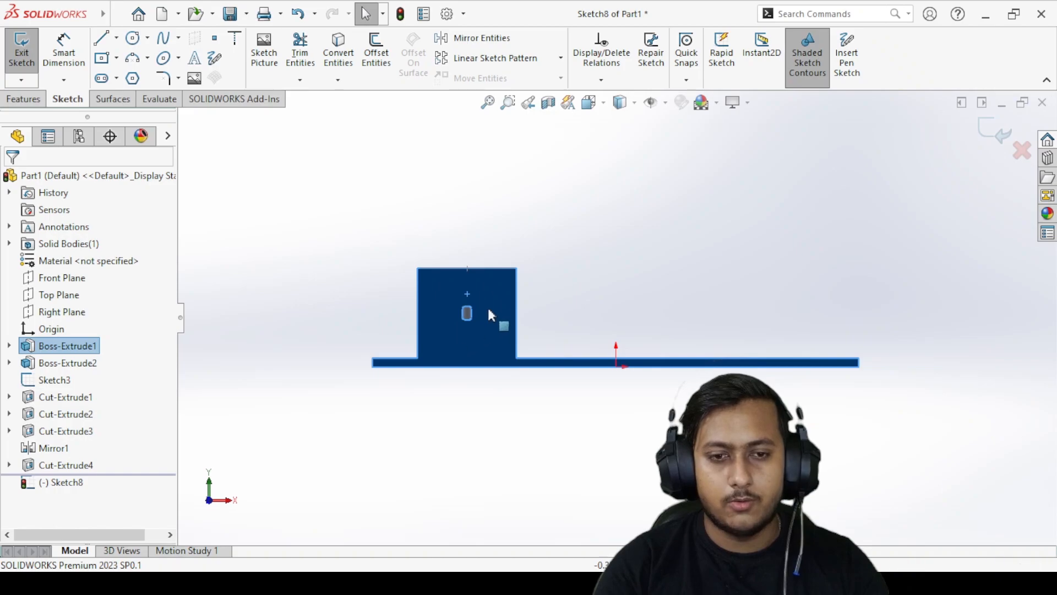
- Convert all edges of the rounded rectangular port opening into sketch geometry on the block face
scroll(472, 314, "down", 5)
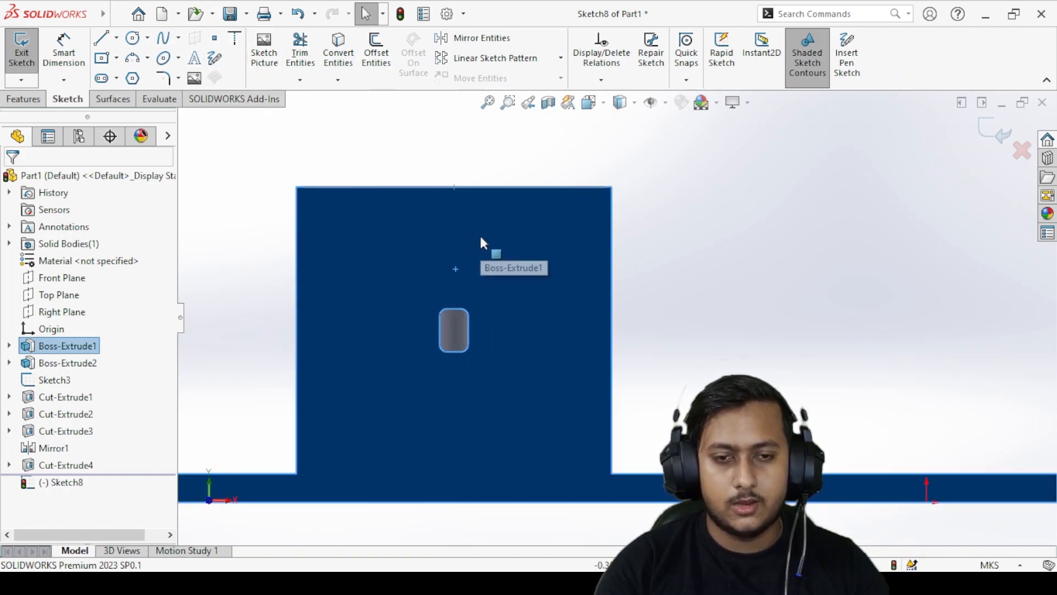
left_click(638, 221)
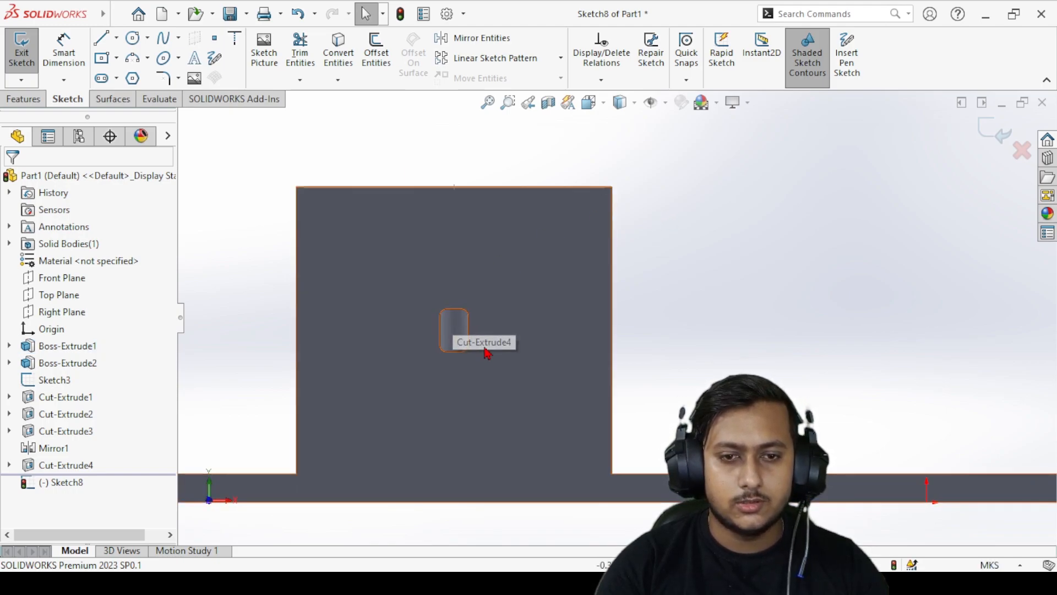
scroll(492, 352, "down", 5)
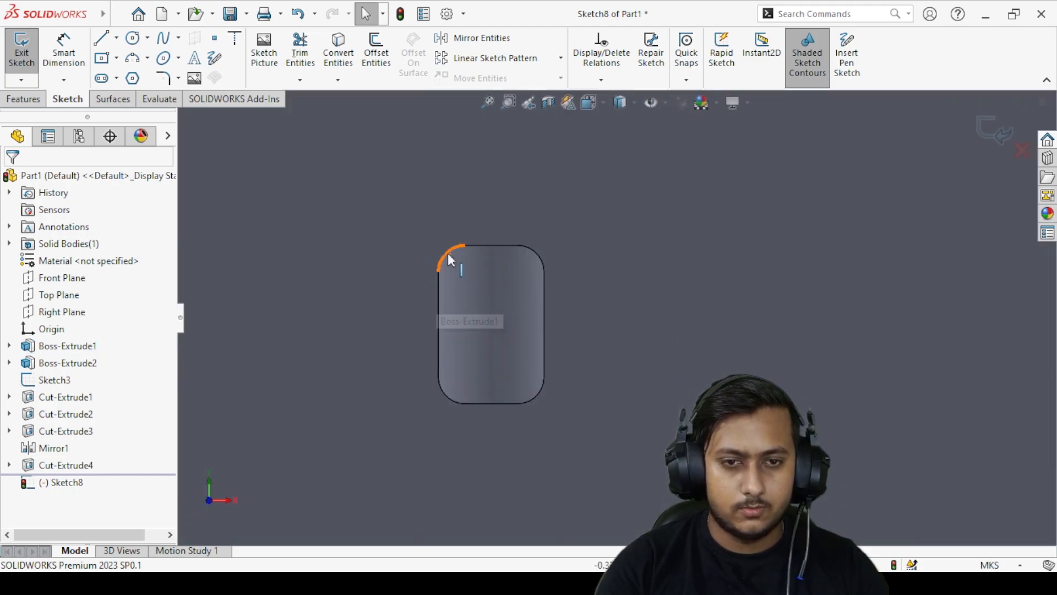
left_click(491, 245, "ctrl")
left_click(537, 257, "ctrl")
left_click(546, 330, "ctrl")
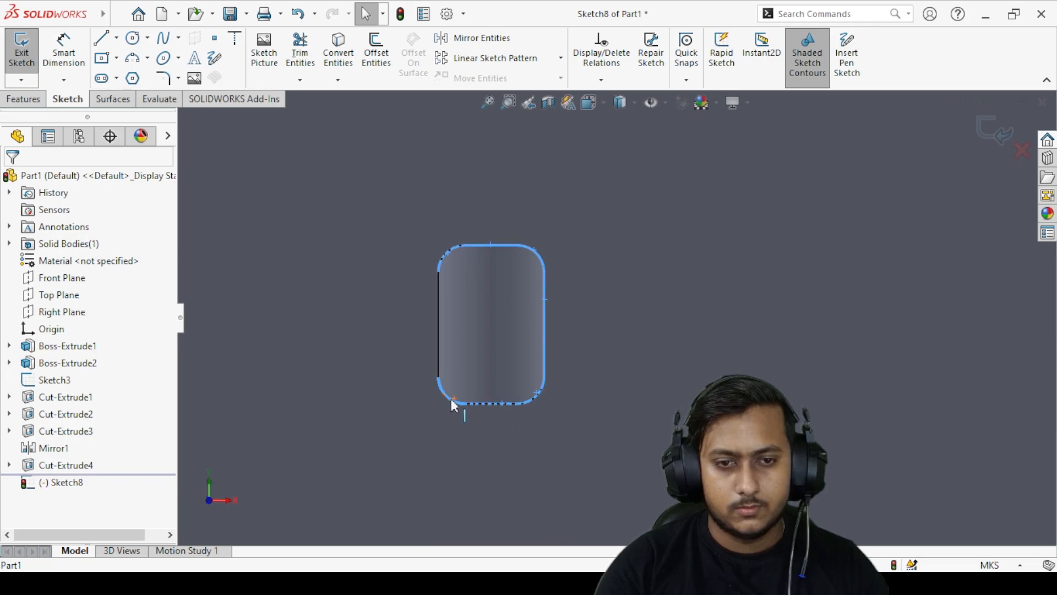
left_click(333, 55)
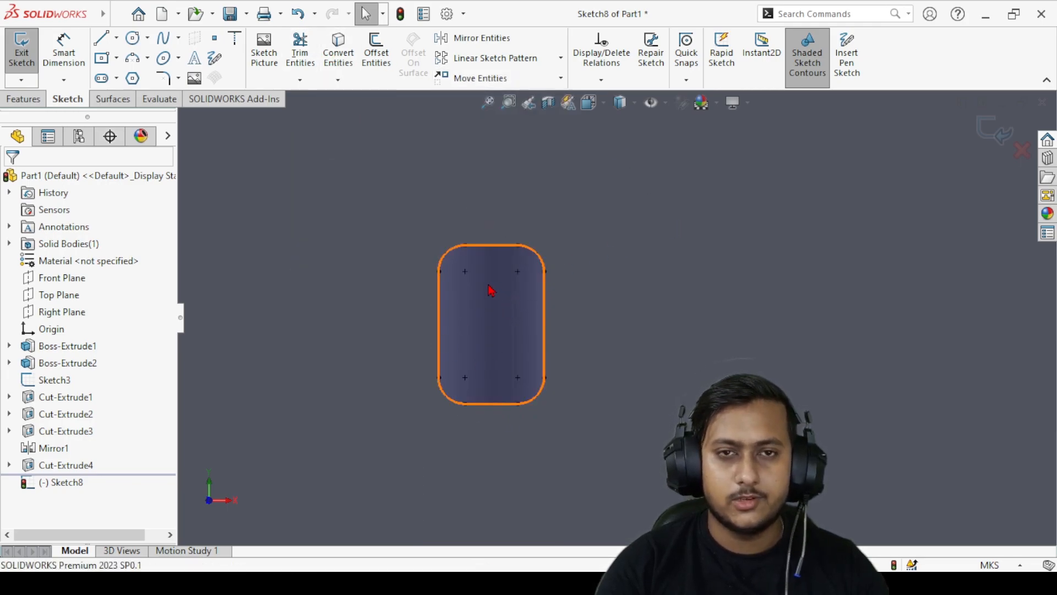
- Offset the converted port outline outward by 0.01 m
left_click_drag(381, 187, 576, 443)
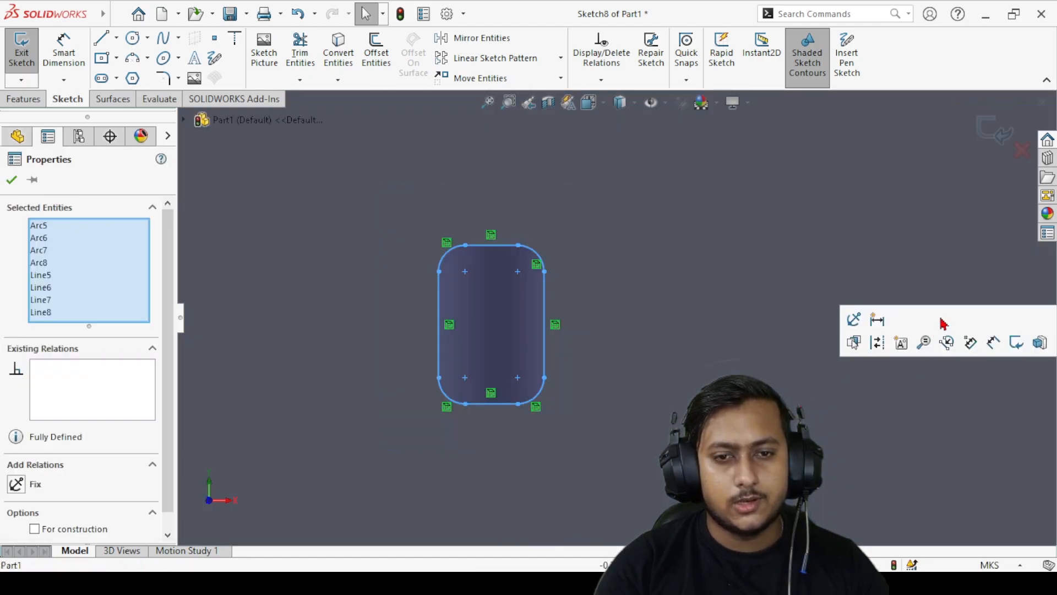
left_click(376, 55)
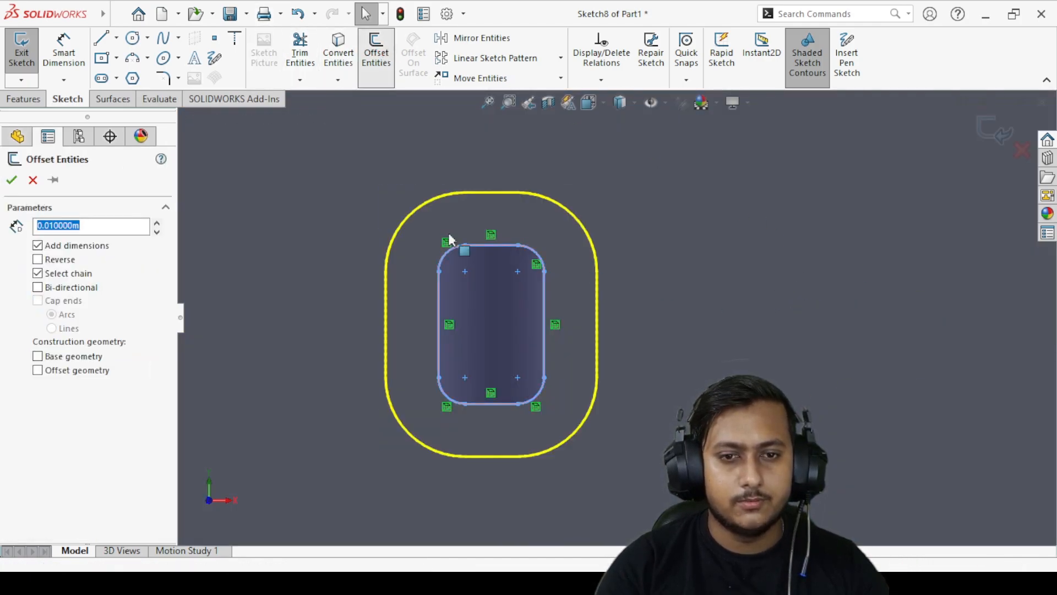
scroll(629, 379, "up", 7)
scroll(665, 311, "down", 3)
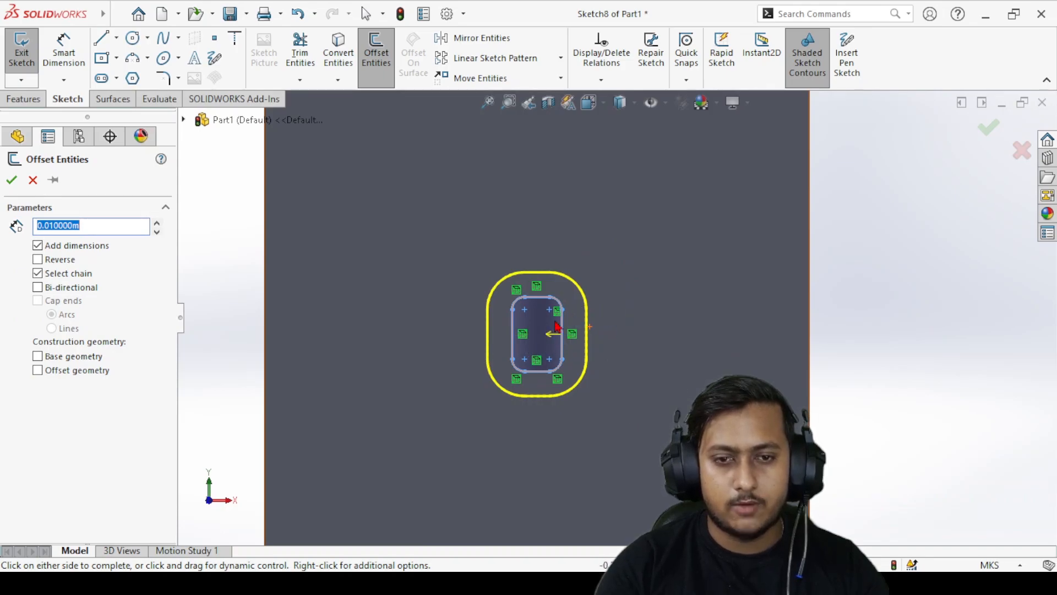
scroll(554, 328, "down", 2)
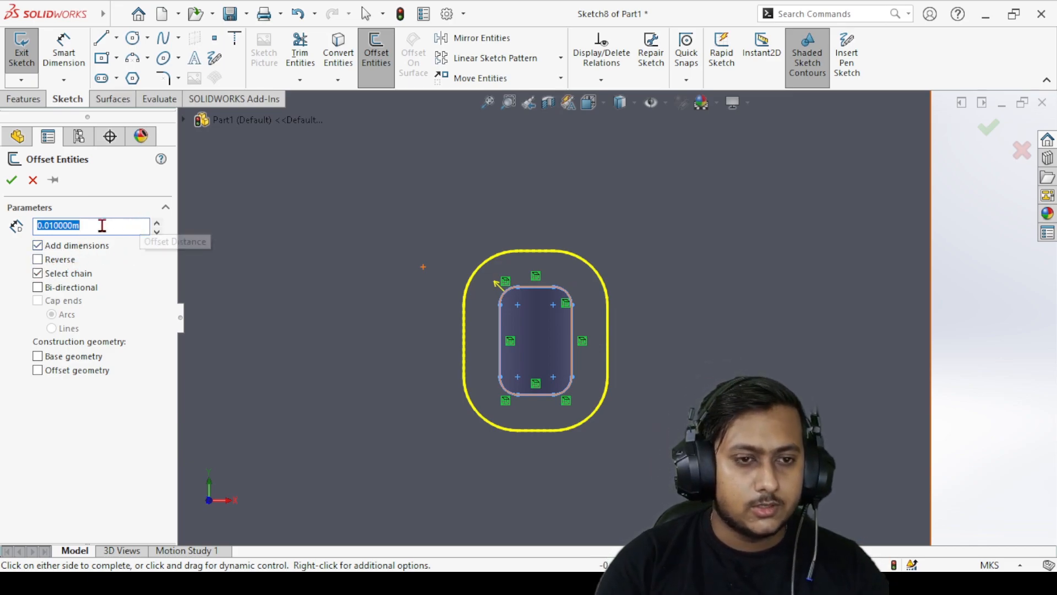
left_click(11, 183)
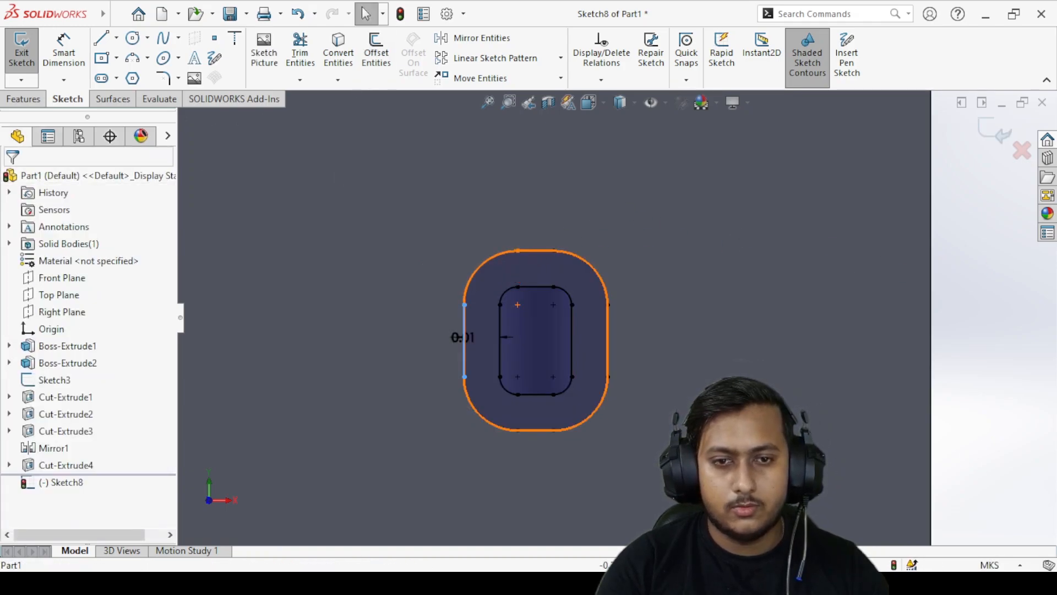
- Offset the enlarged outline outward by another 0.01 m and delete the innermost converted port outline
left_click(518, 277)
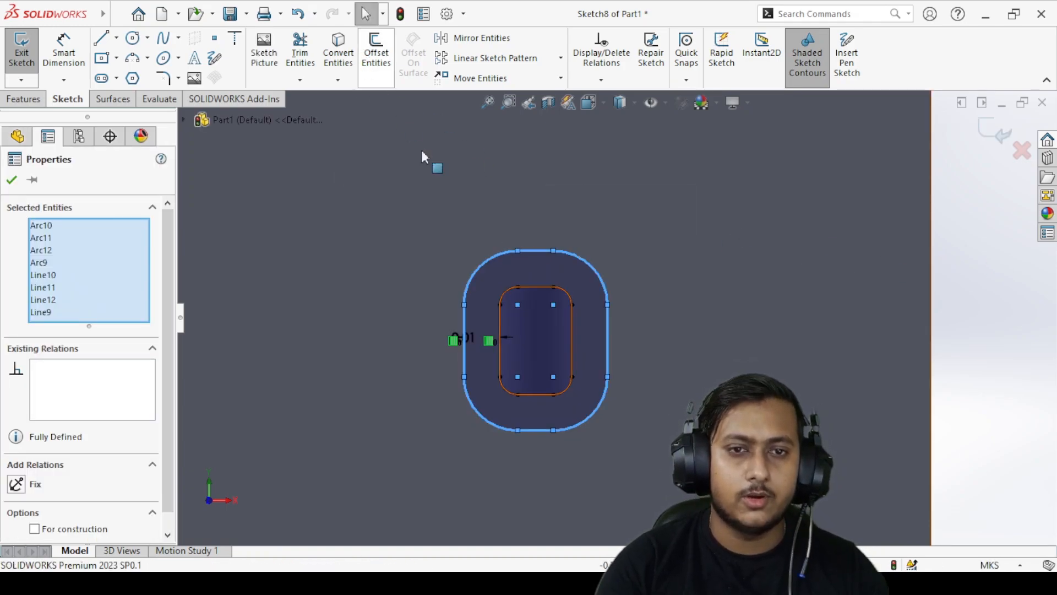
left_click(377, 53)
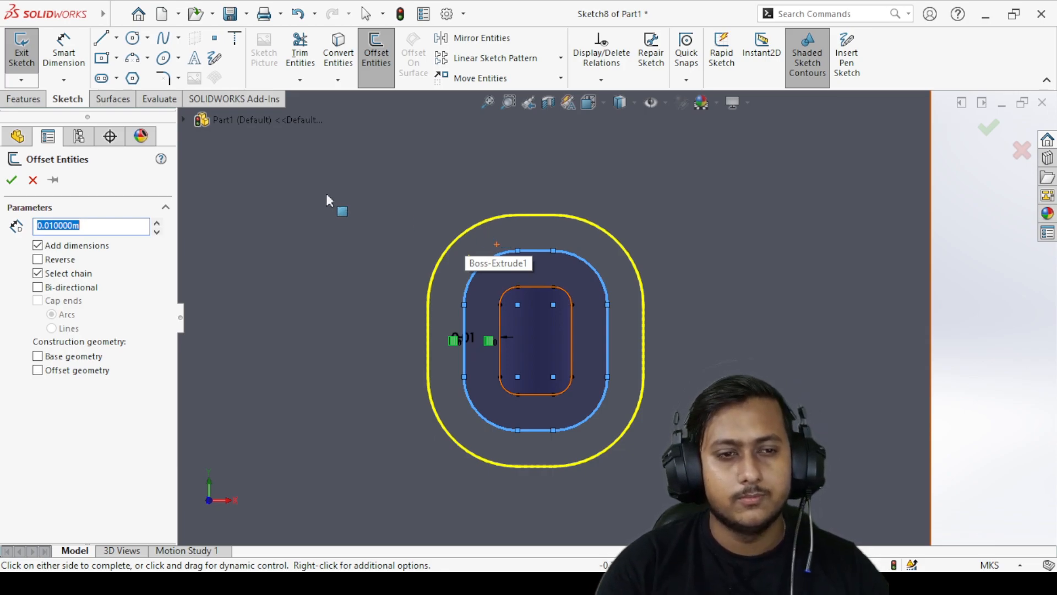
left_click(11, 182)
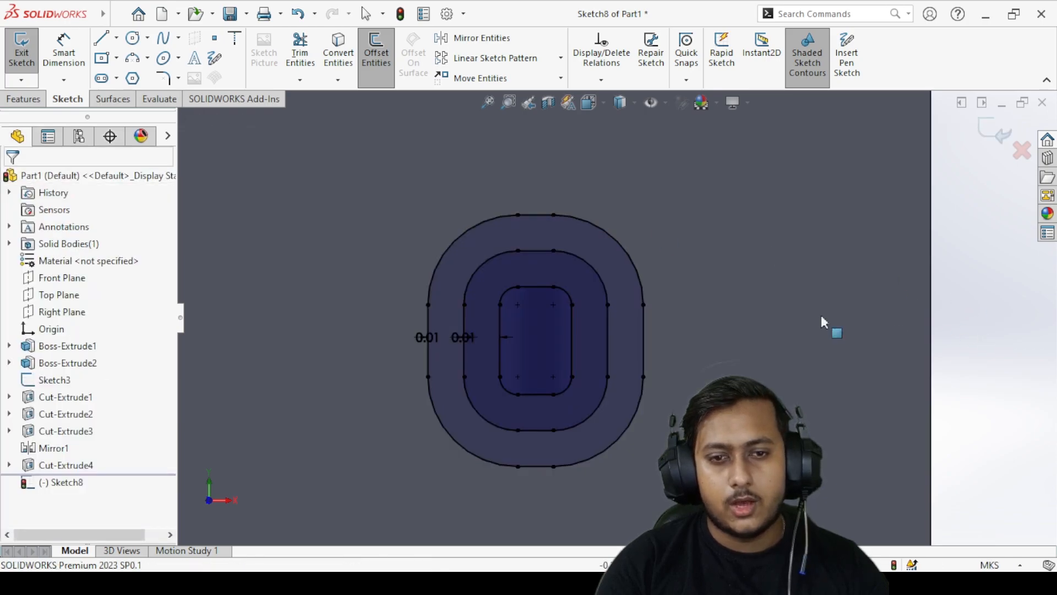
left_click(540, 318)
key("Delete")
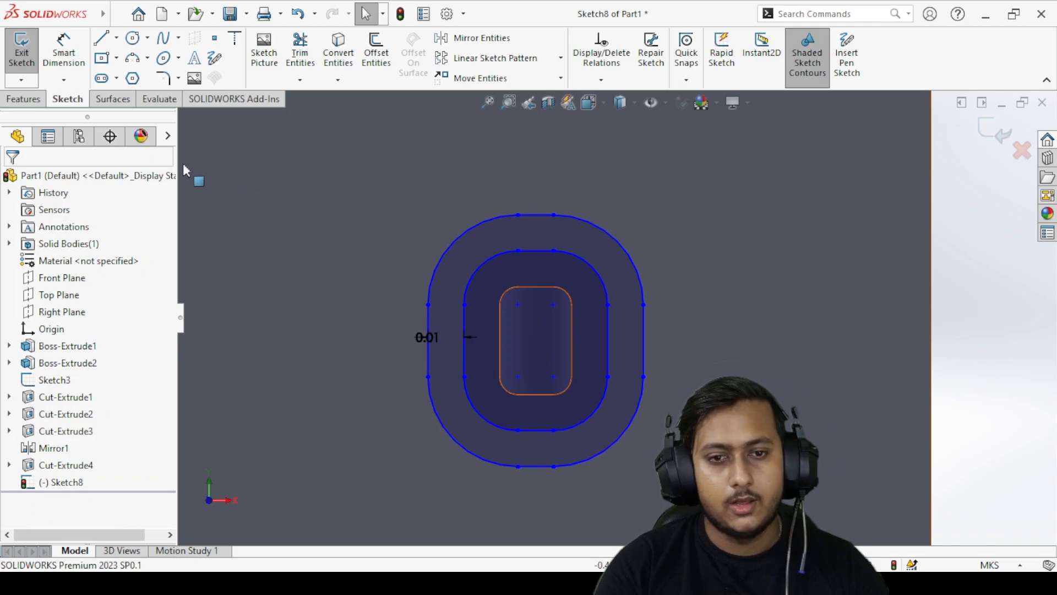
left_click(23, 99)
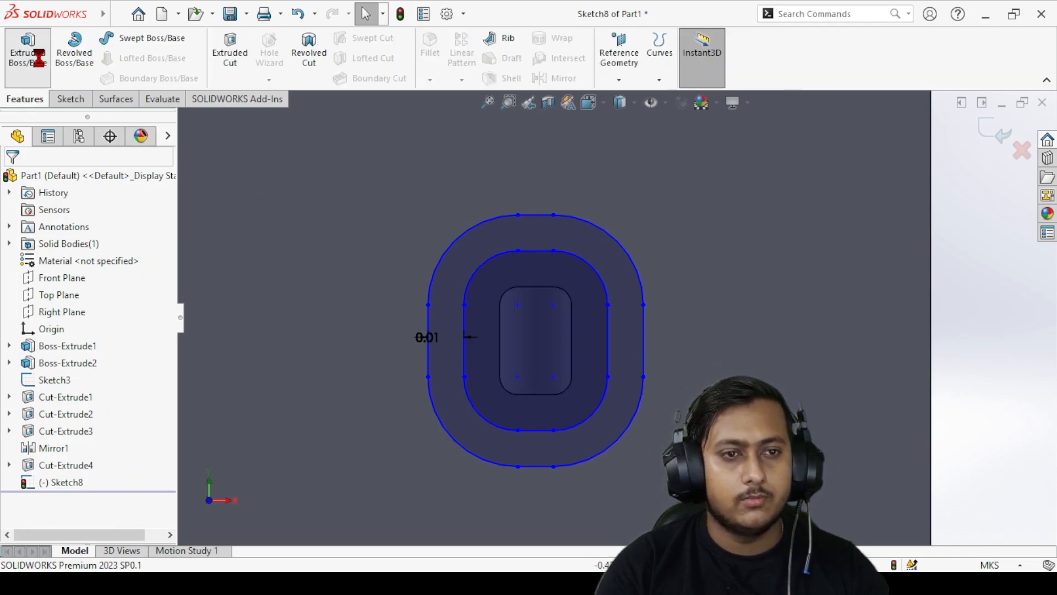
left_click(38, 56)
left_click(34, 180)
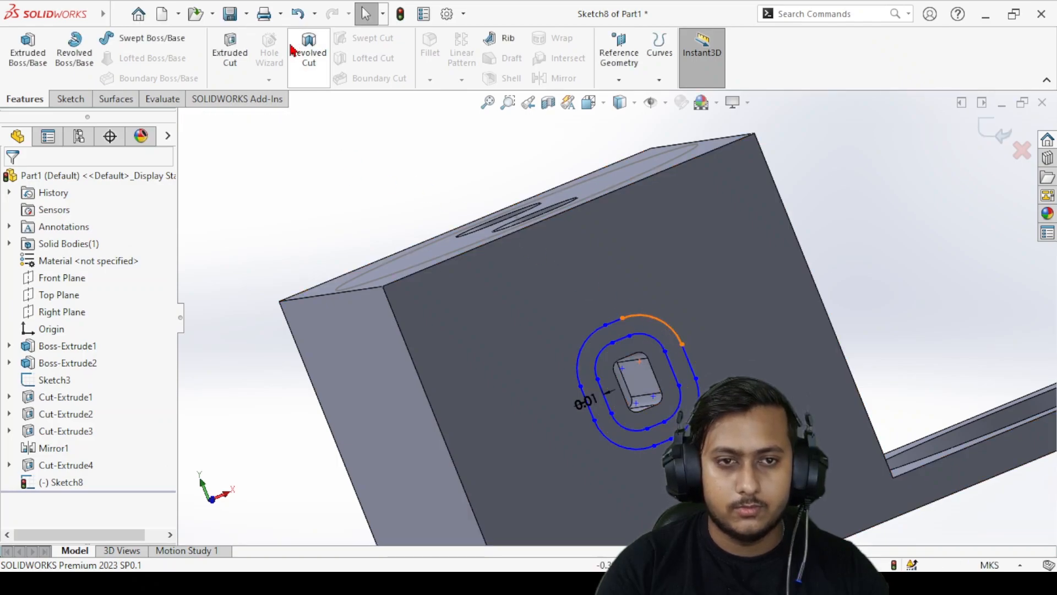
left_click(231, 53)
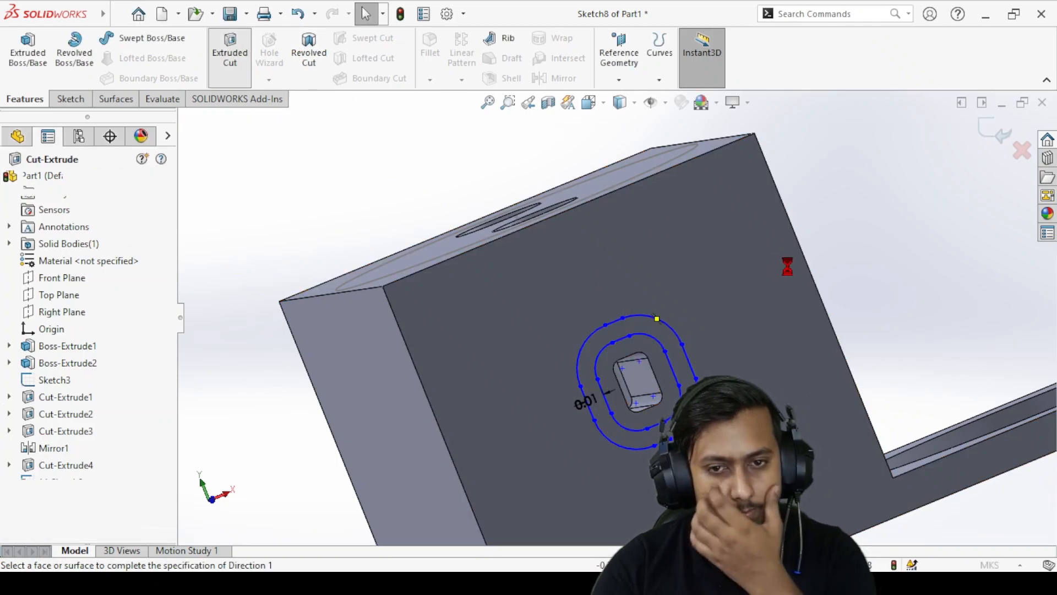
left_click(654, 332)
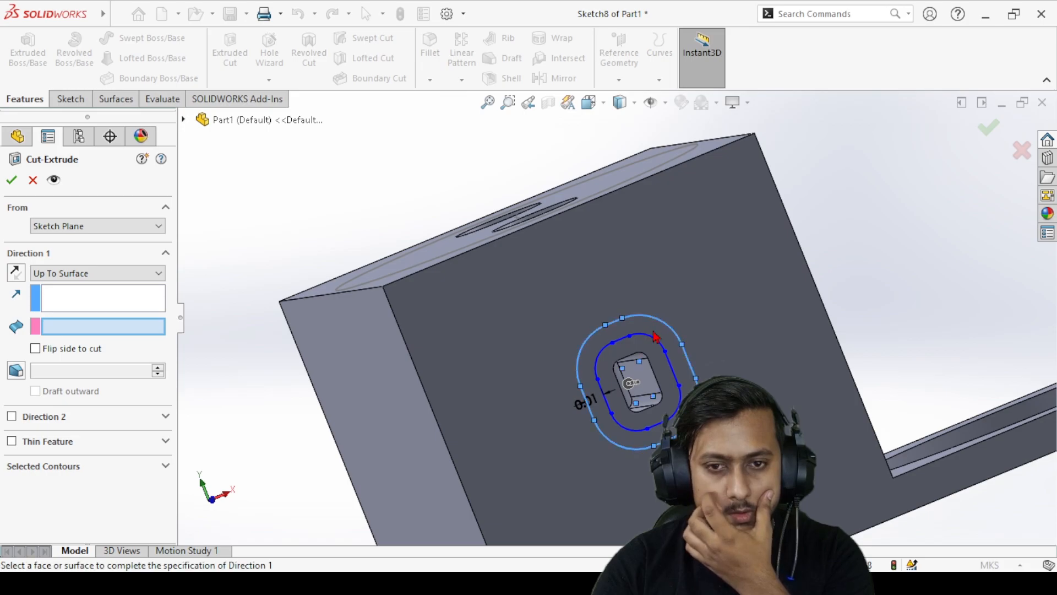
left_click(31, 180)
- Cut the ring between the two offset outlines around the port into the block as a blind cut 0.015 m deep
scroll(572, 361, "down", 7)
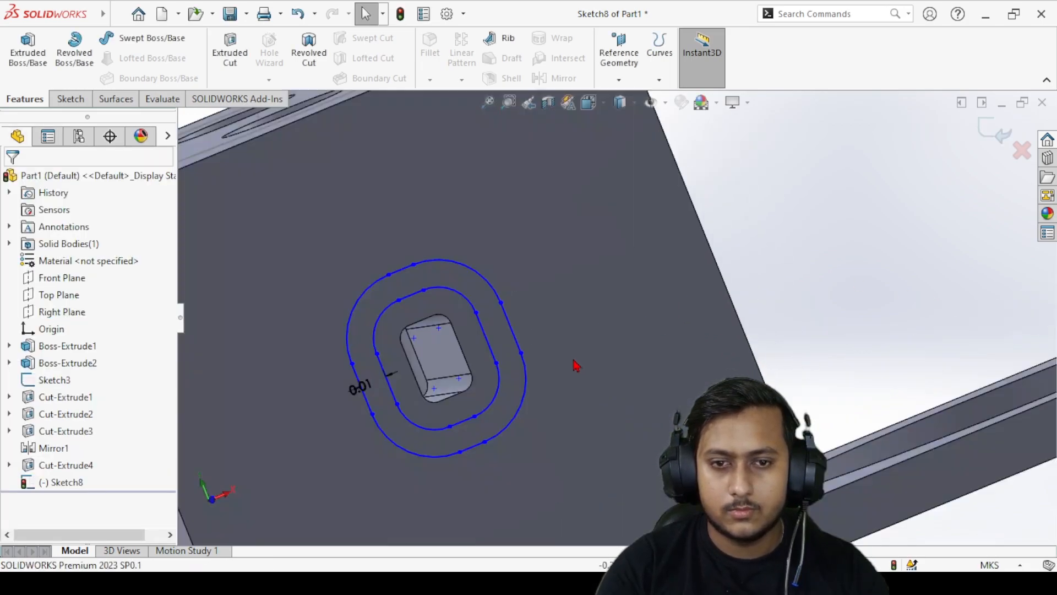
mouse_move(456, 354)
middle_mouse_down()
mouse_move(492, 253)
mouse_move(435, 327)
mouse_move(370, 342)
mouse_move(385, 333)
middle_mouse_up()
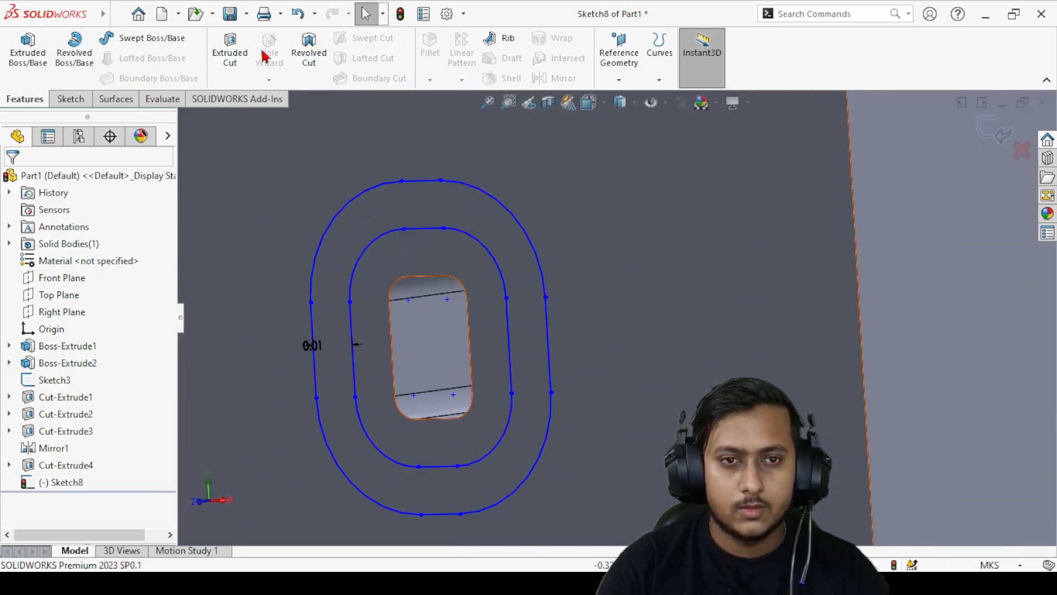
left_click(231, 48)
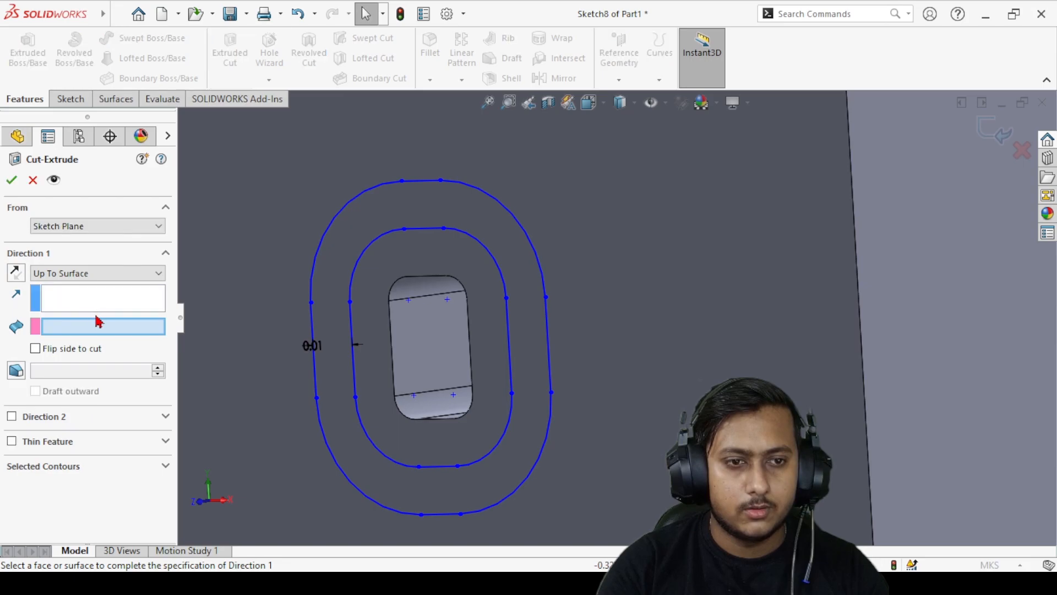
left_click(87, 273)
left_click(82, 286)
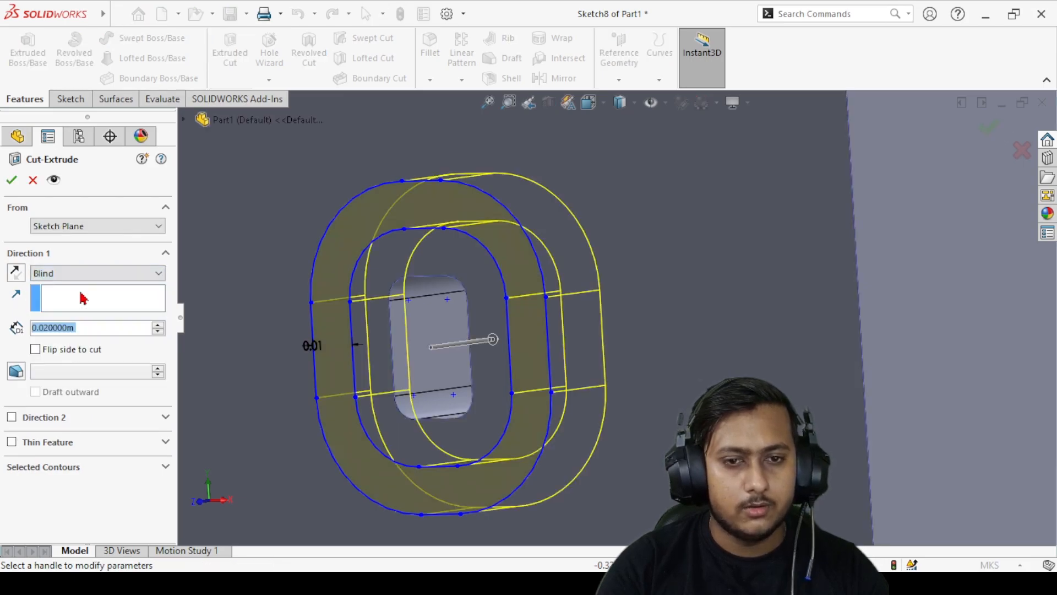
middle_click_drag(631, 325, 628, 292)
left_click_drag(633, 279, 611, 286)
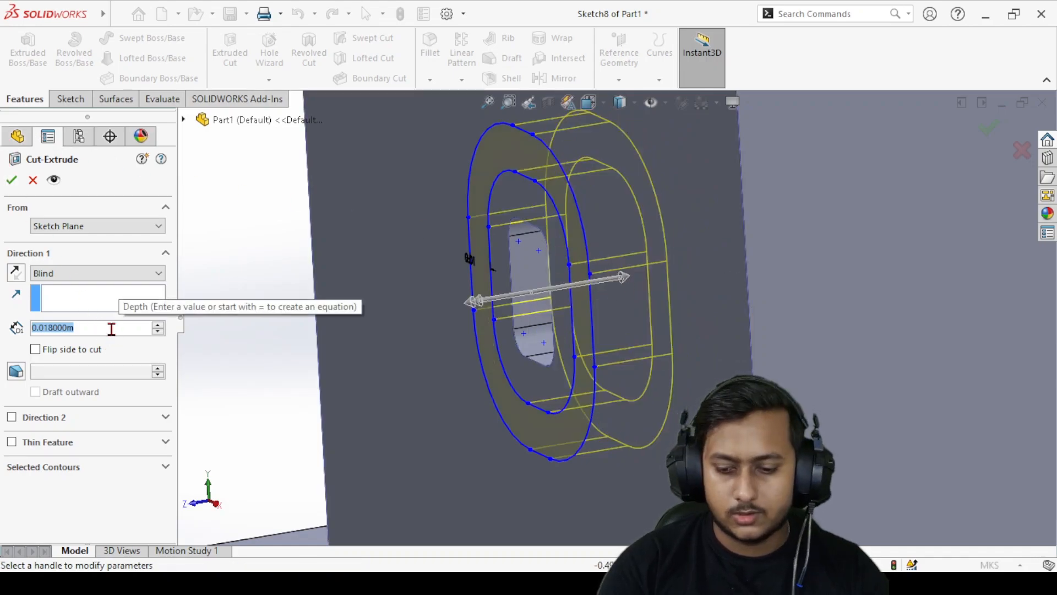
type("0.0")
type("15")
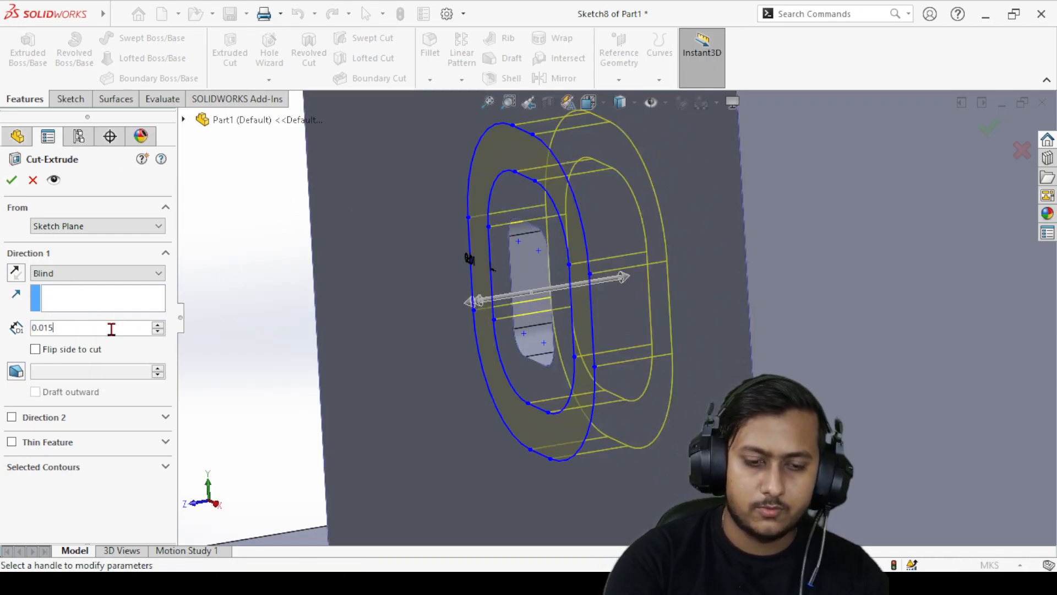
key("Return")
key("Return")
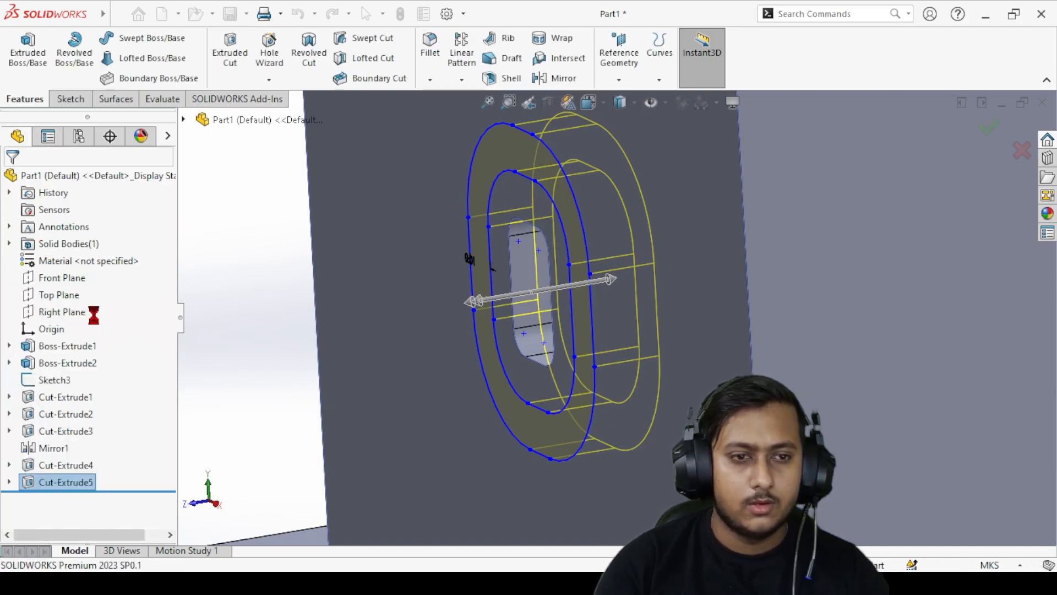
middle_click_drag(216, 351, 616, 288)
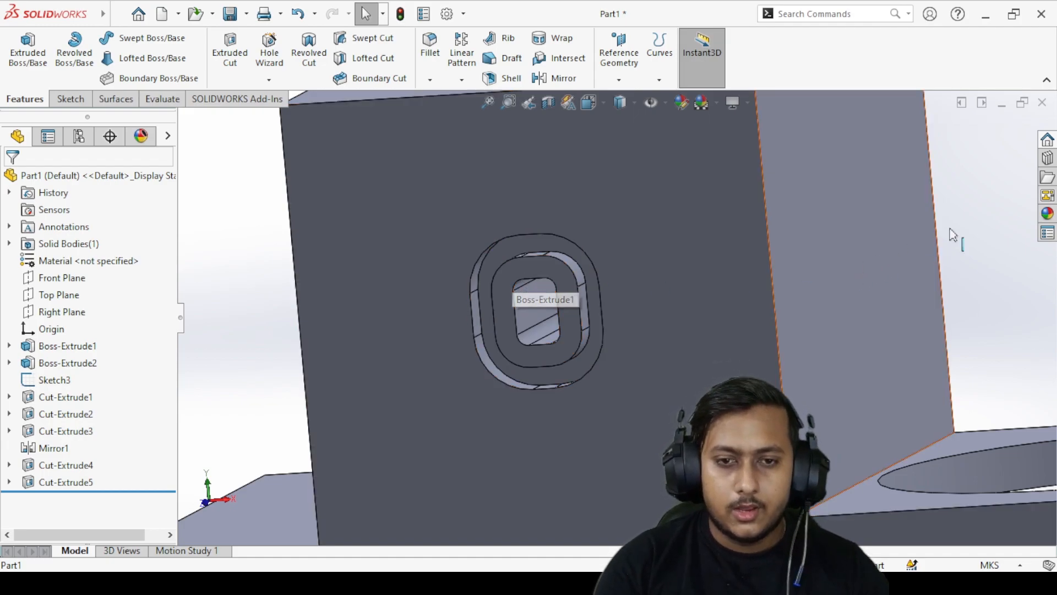
- Mirror the rectangular port cut and the recessed ring cut about the Front Plane to the block's opposite side
left_click(50, 277)
left_click(565, 76)
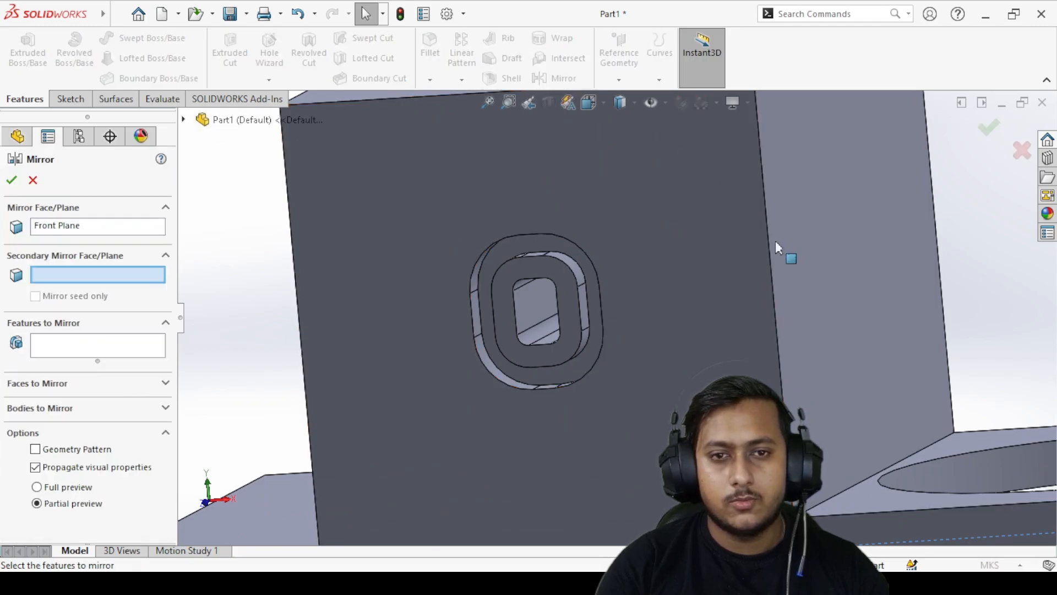
middle_click_drag(567, 255, 580, 204)
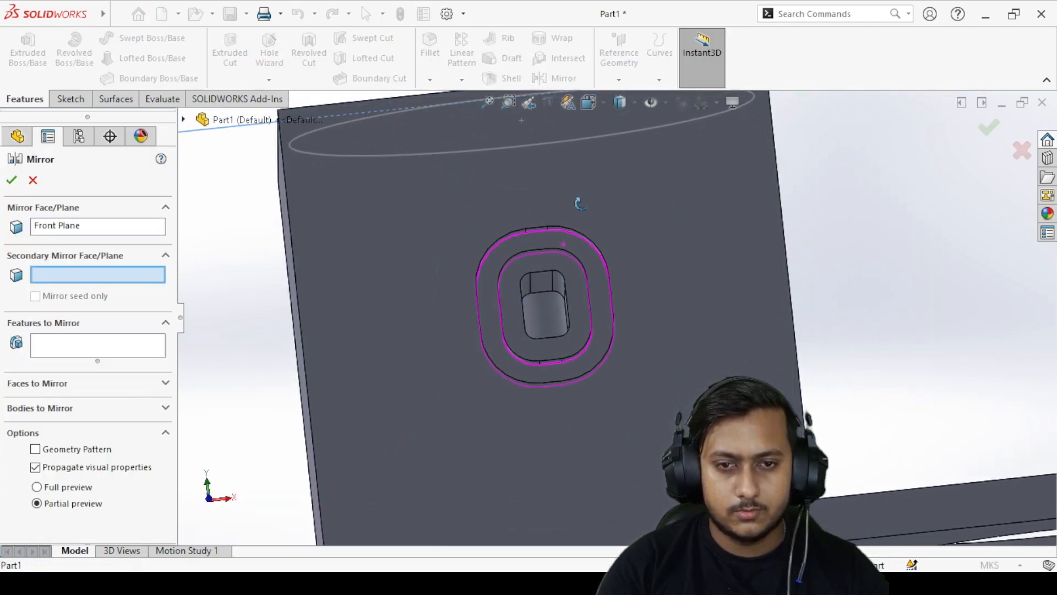
left_click(545, 279)
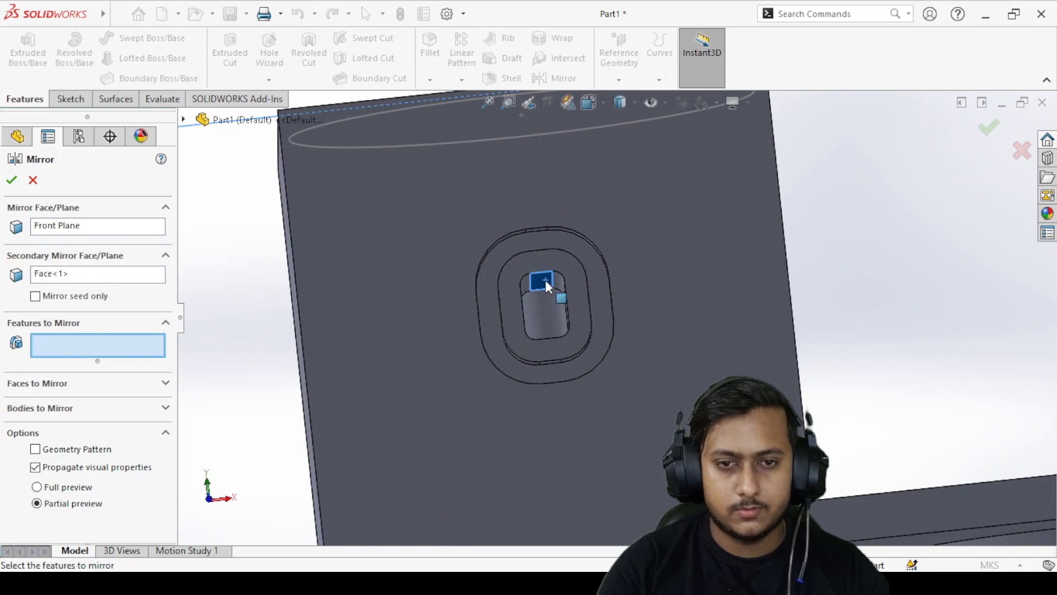
left_click(61, 276)
right_click(78, 276)
left_click(102, 285)
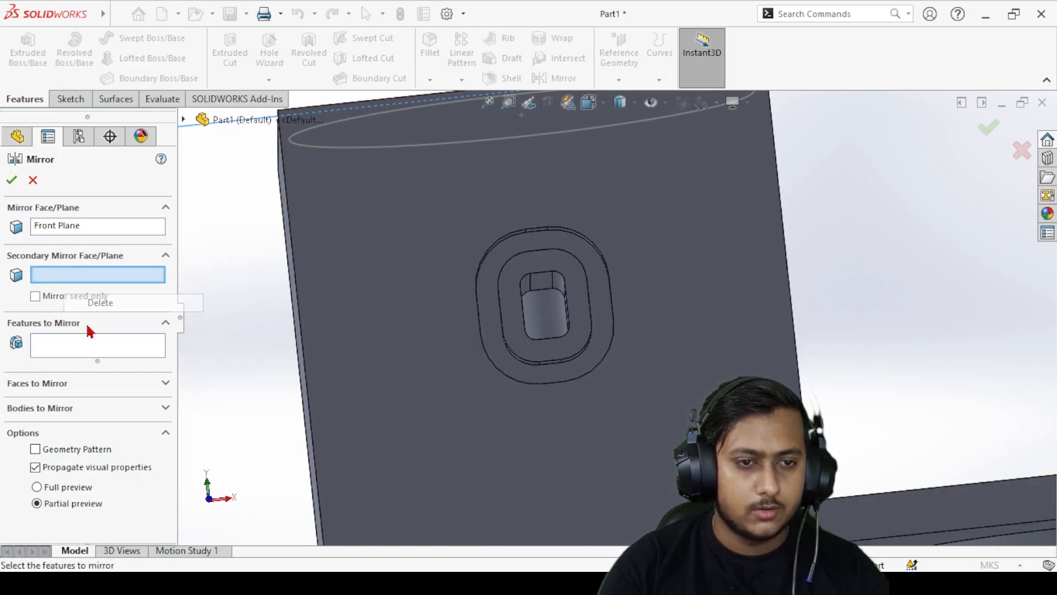
left_click(92, 342)
left_click(543, 282)
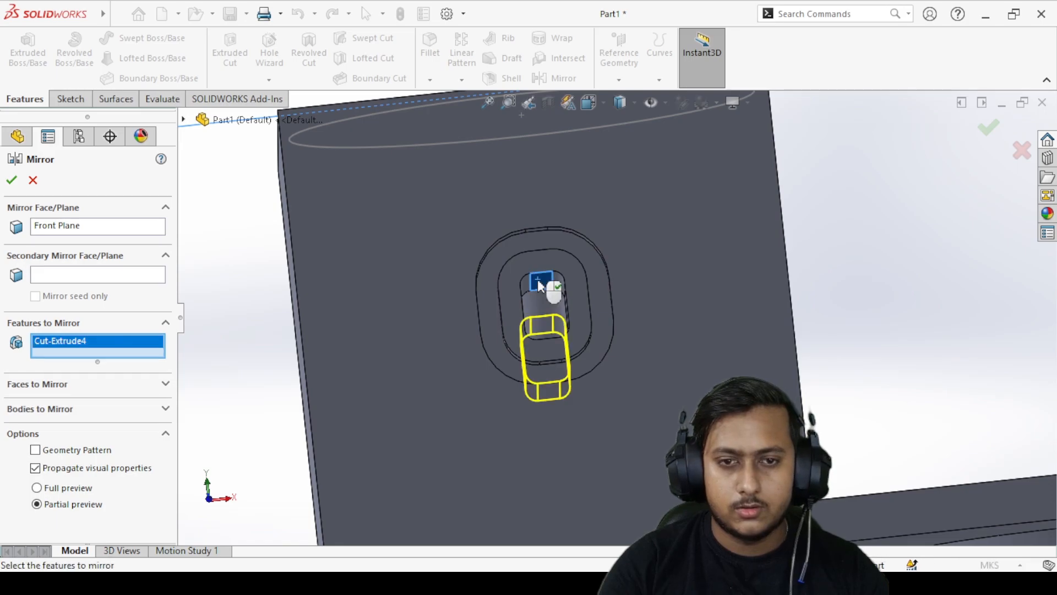
mouse_move(590, 286)
middle_mouse_down()
mouse_move(639, 284)
mouse_move(573, 277)
middle_mouse_up()
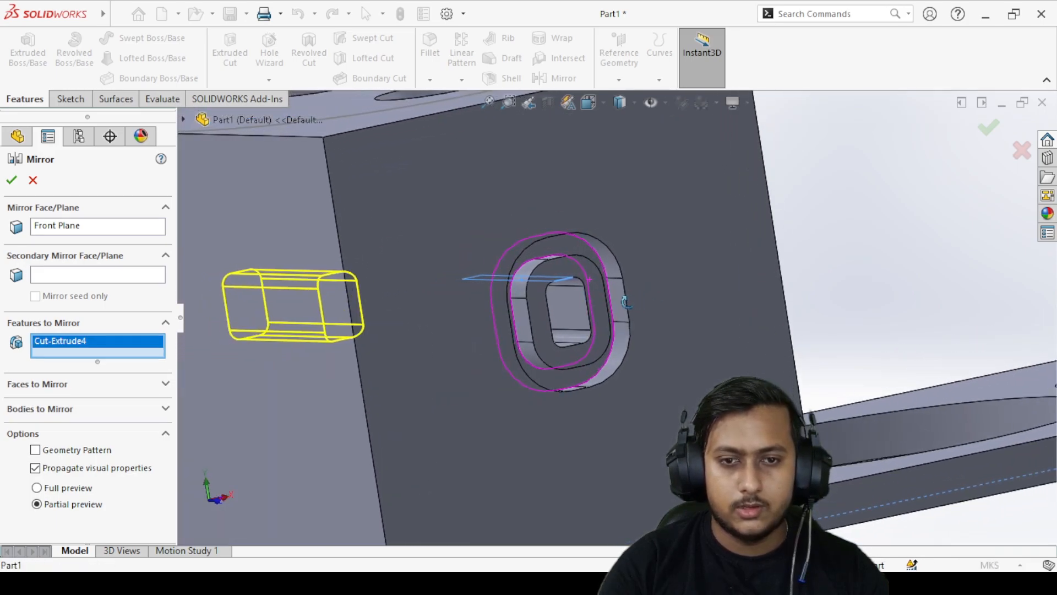
left_click(570, 242)
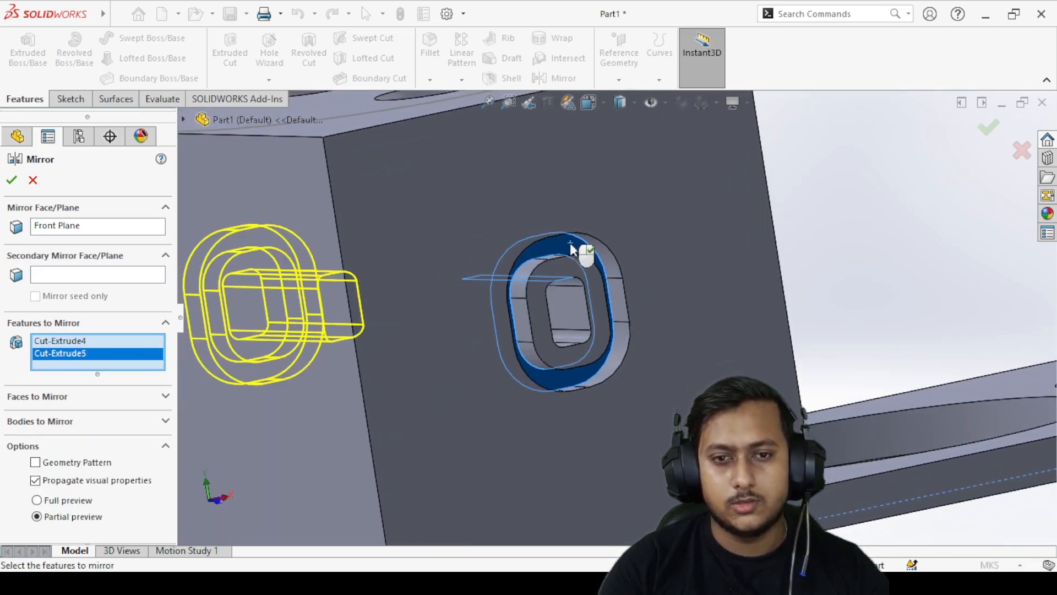
left_click(11, 180)
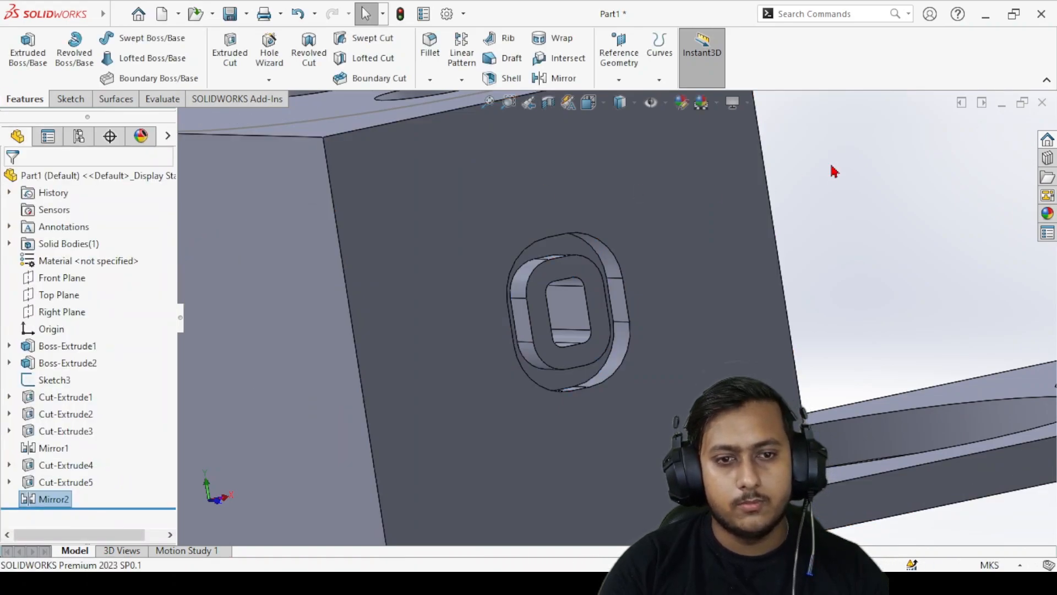
- Examine the valve holes and side port from several angles, and check the block against the cylinder head reference image
scroll(469, 312, "up", 5)
middle_click_drag(469, 313, 499, 512)
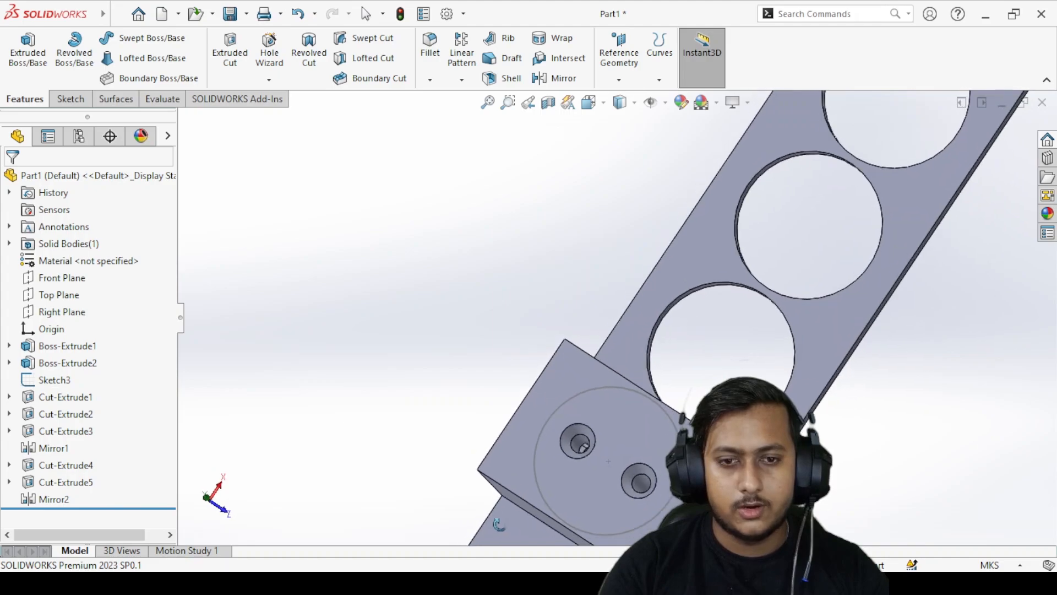
scroll(623, 479, "up", 5)
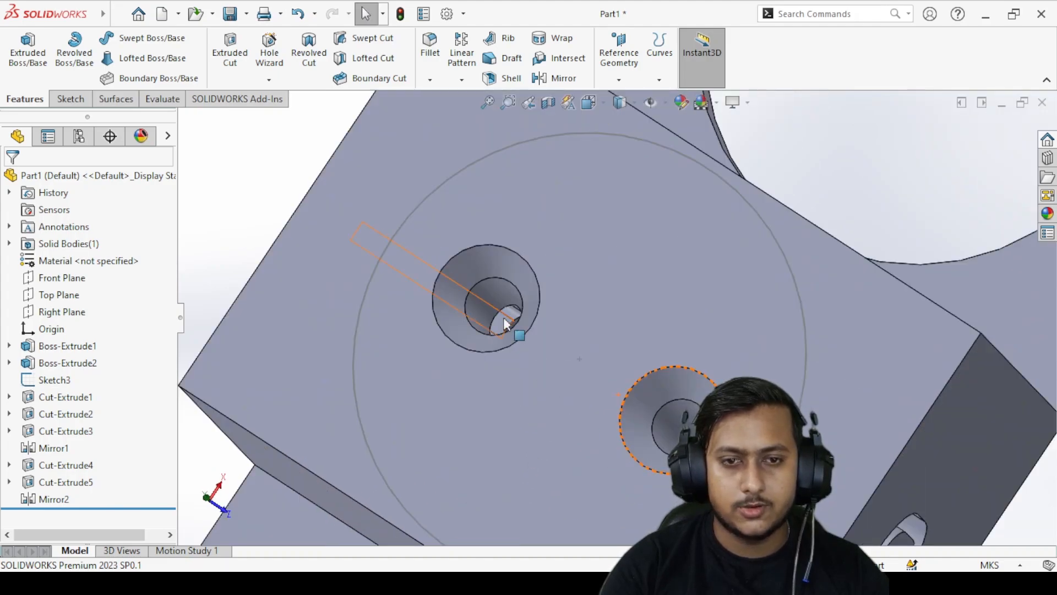
scroll(503, 320, "up", 7)
scroll(710, 333, "down", 3)
middle_click_drag(655, 363, 702, 277)
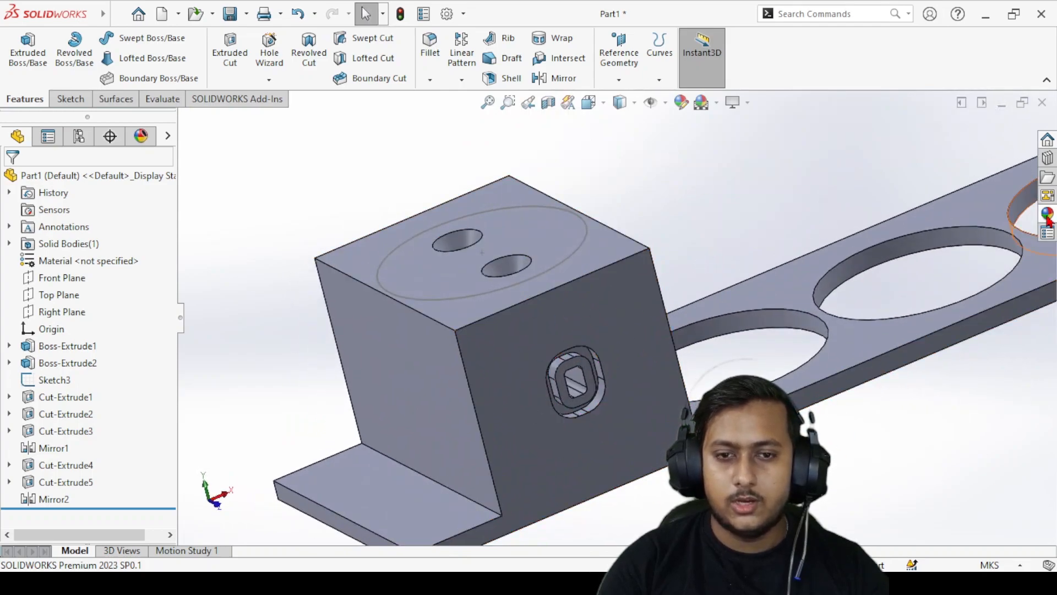
scroll(698, 277, "up", 4)
scroll(698, 282, "down", 3)
middle_click_drag(523, 366, 522, 384)
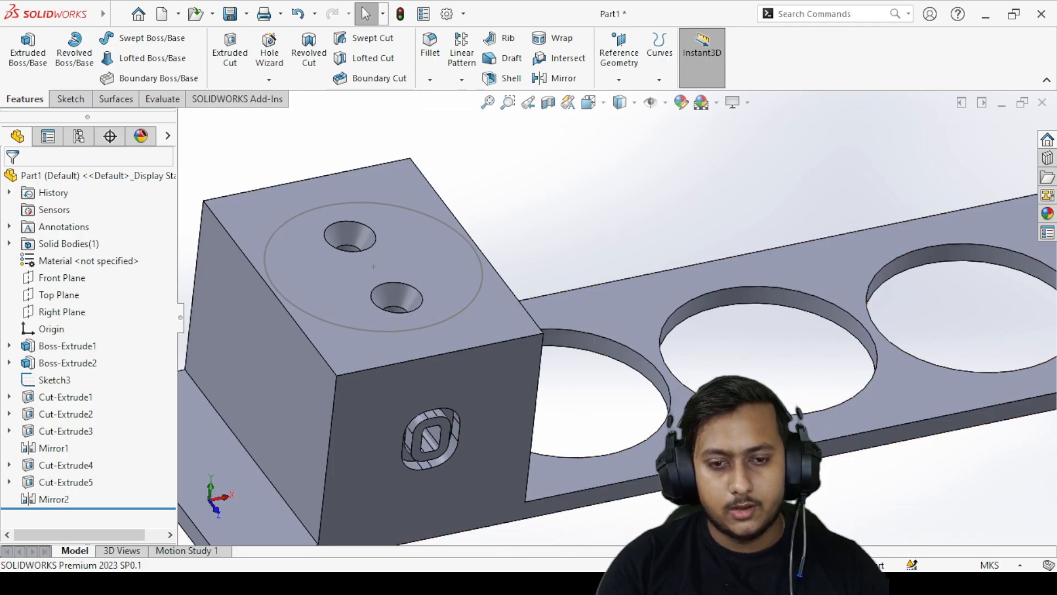
key("alt+Tab")
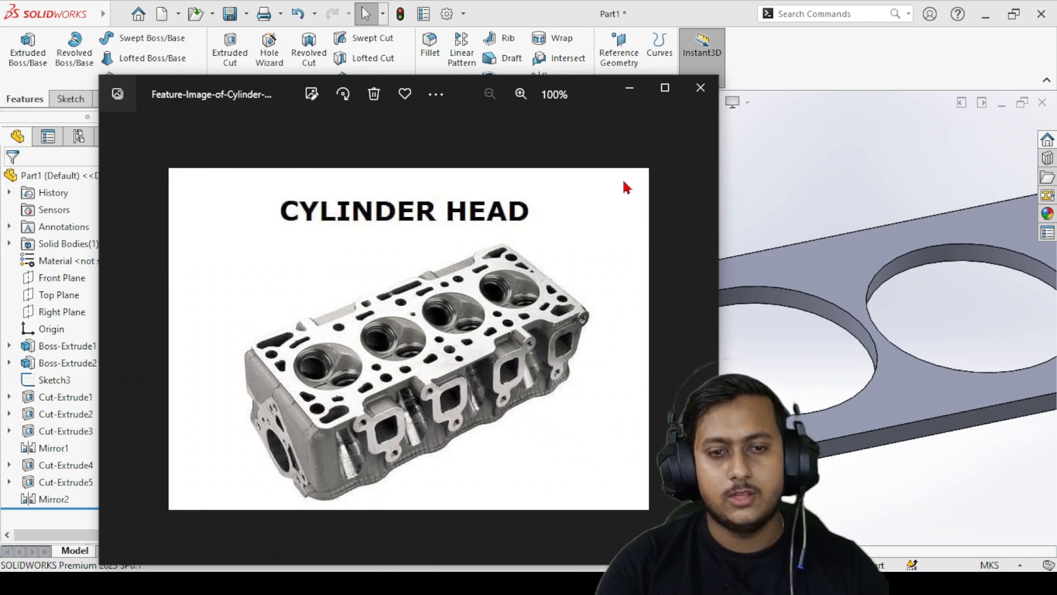
left_click(701, 88)
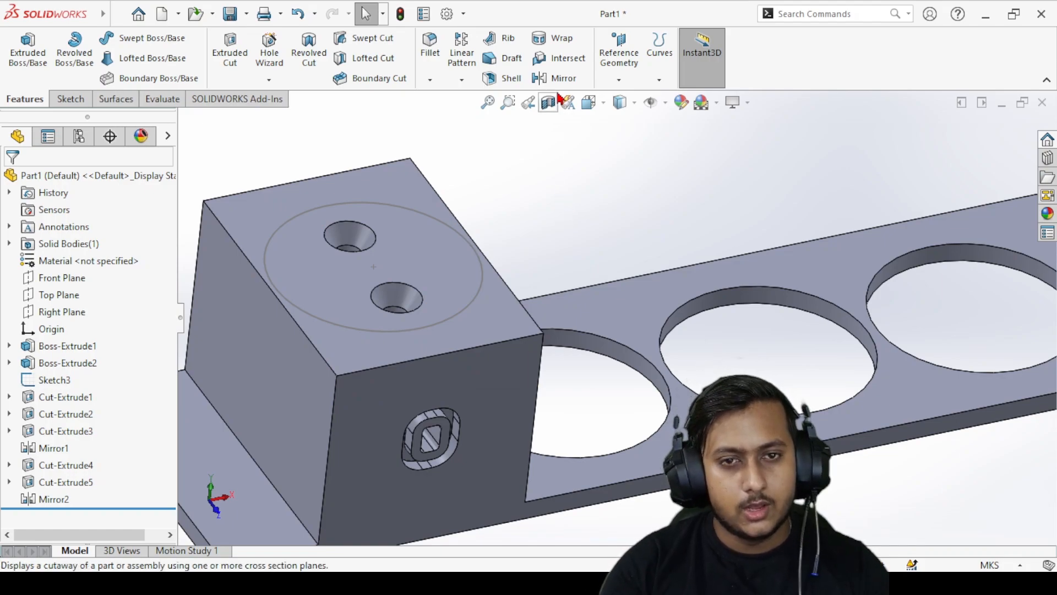
- Start a linear pattern using the block's side face toward the large plate holes as the direction reference
left_click(461, 51)
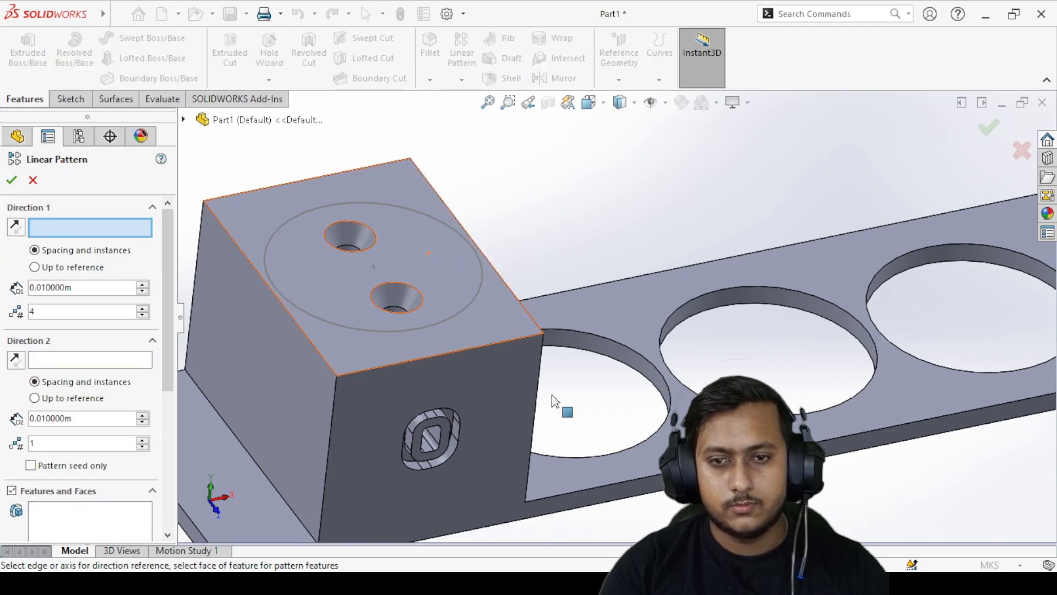
scroll(741, 315, "up", 5)
scroll(575, 386, "down", 6)
middle_click_drag(572, 380, 552, 323)
scroll(552, 323, "up", 3)
scroll(501, 252, "down", 4)
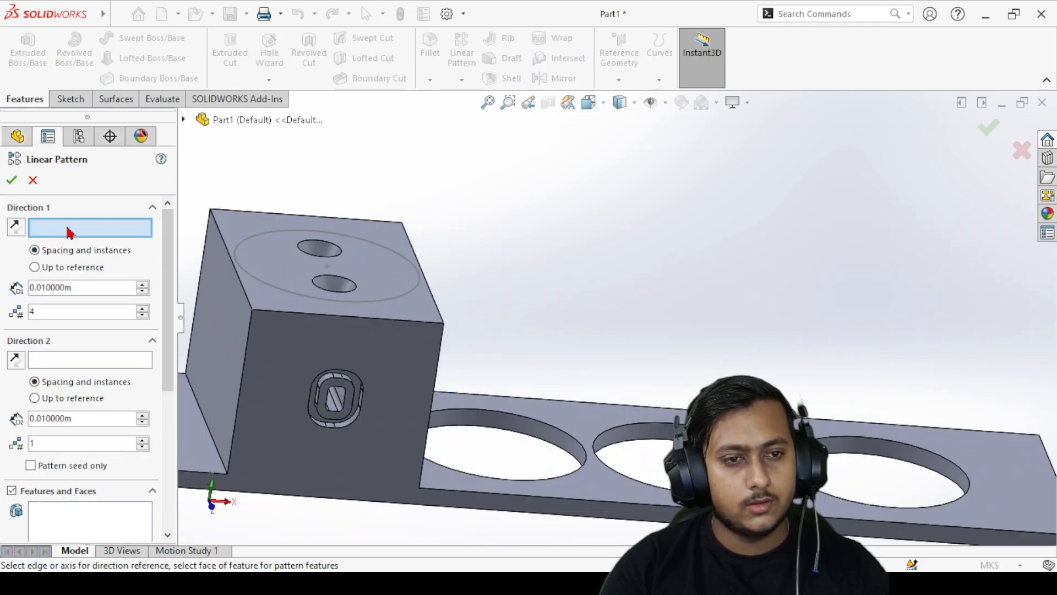
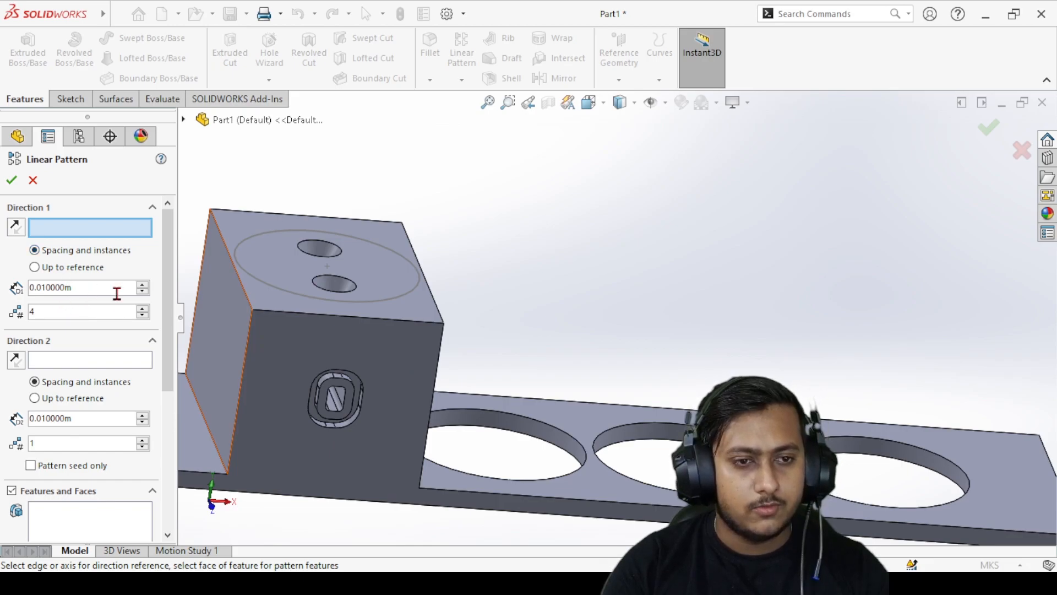
middle_click_drag(528, 352, 434, 349)
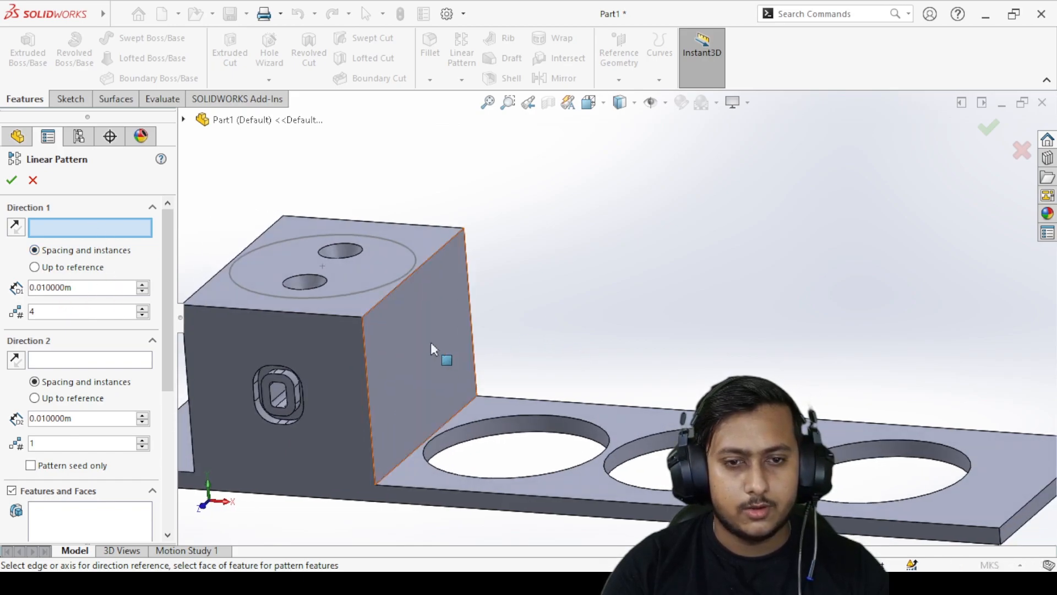
left_click(431, 346)
- Add the block, its port cut, the surrounding ring cut and their mirrored copies to the features to pattern
middle_click_drag(592, 366, 639, 344)
left_click(124, 538)
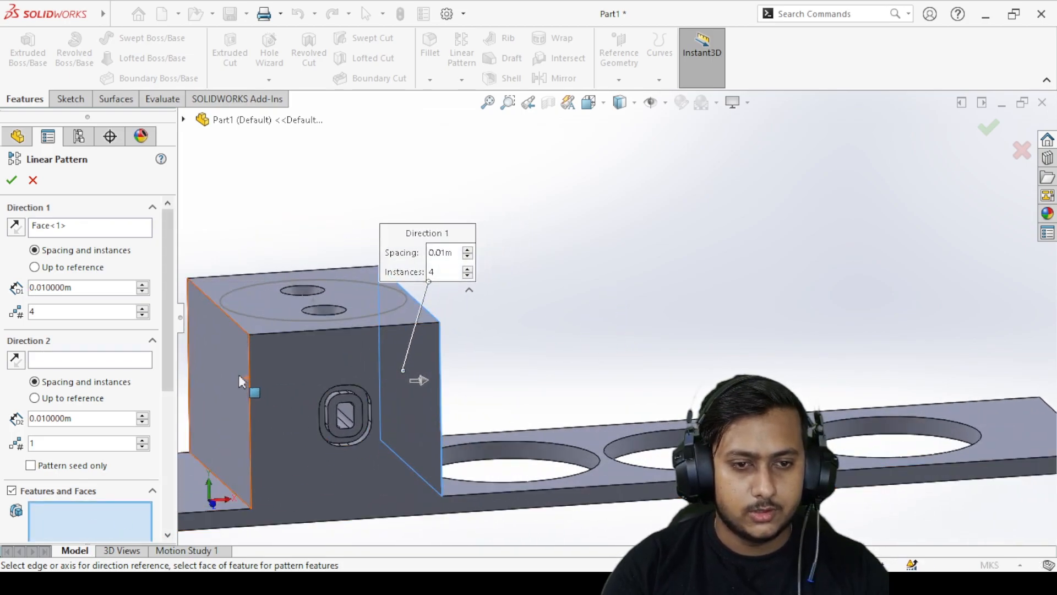
left_click(231, 355)
middle_click_drag(529, 316, 535, 367)
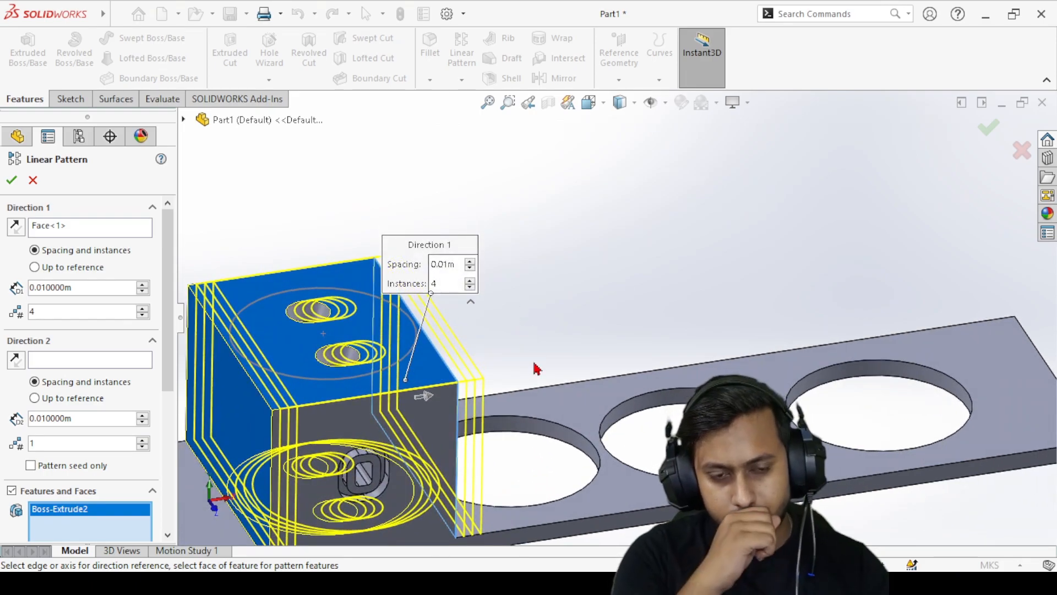
scroll(371, 452, "down", 3)
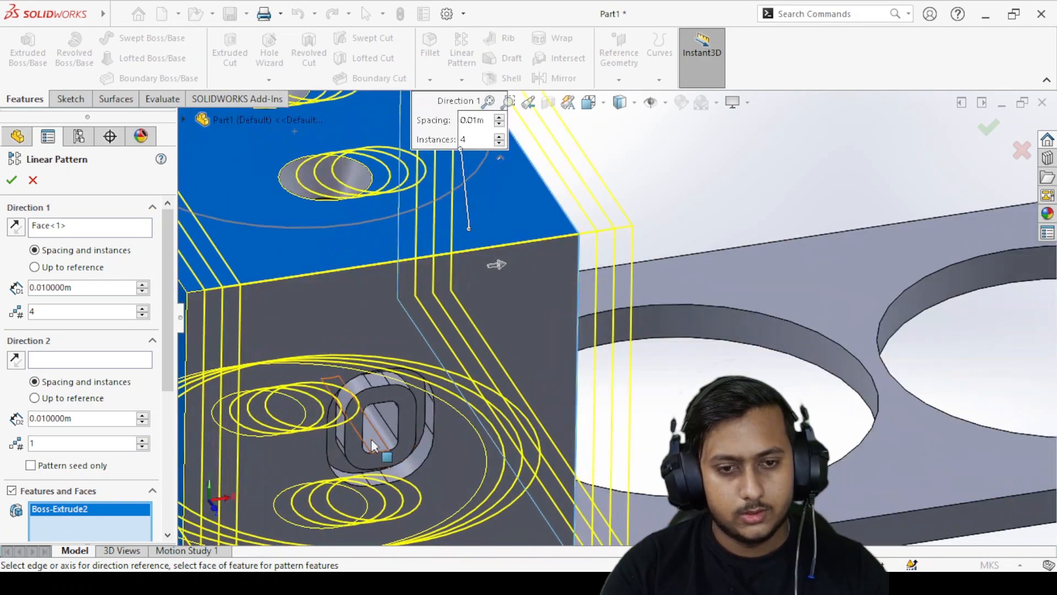
left_click(372, 445)
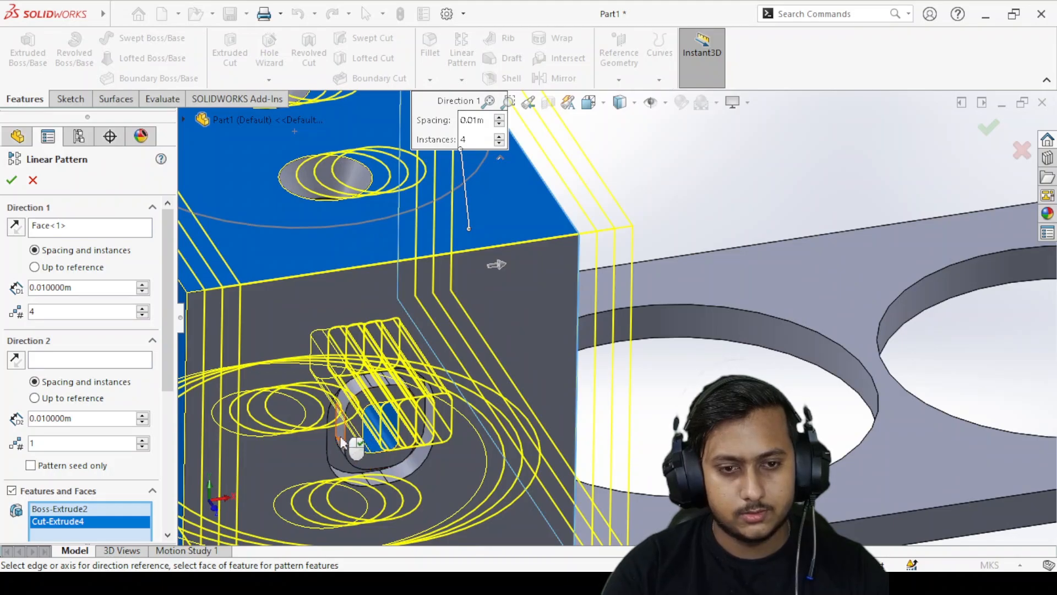
left_click(343, 444)
middle_click_drag(354, 441, 440, 281)
scroll(441, 281, "up", 4)
scroll(389, 326, "down", 3)
middle_click_drag(388, 326, 234, 310)
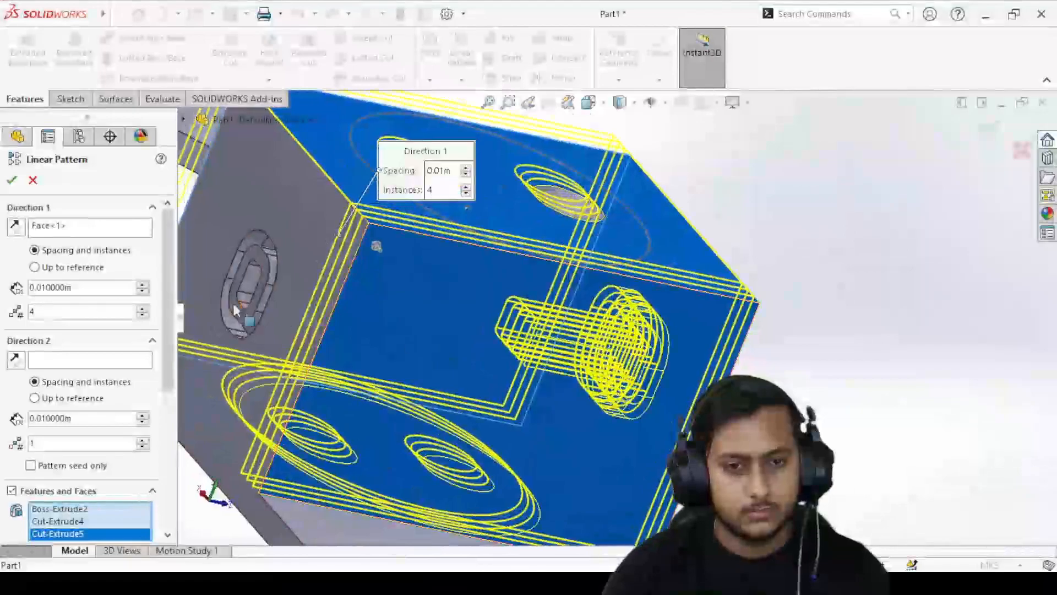
scroll(565, 295, "up", 3)
middle_click_drag(565, 295, 510, 274)
scroll(510, 274, "up", 3)
scroll(862, 289, "down", 3)
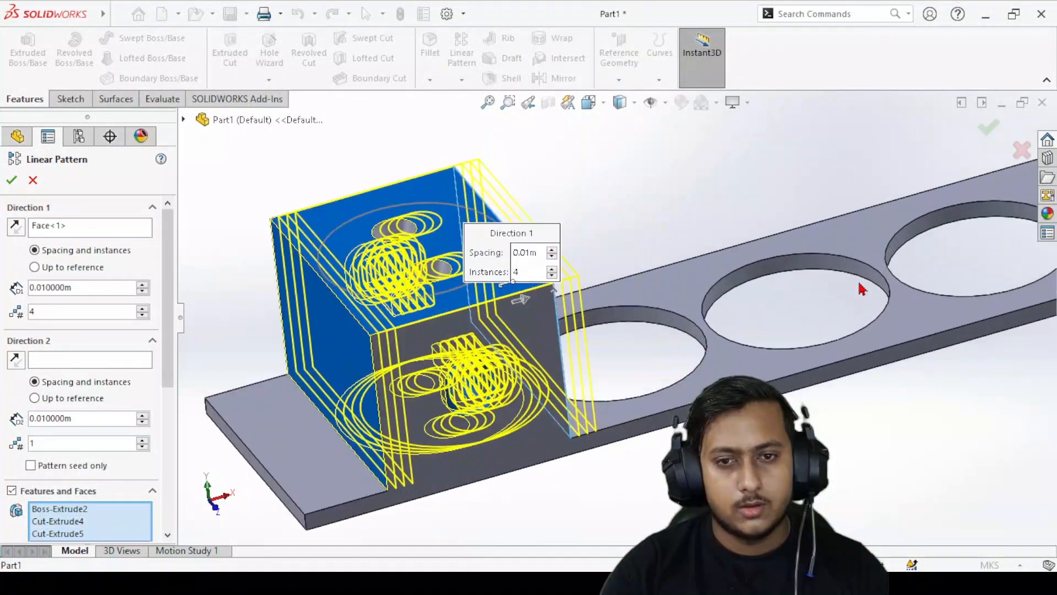
- Set the linear pattern's Direction 1 spacing to 0.22 m
scroll(863, 289, "down", 2)
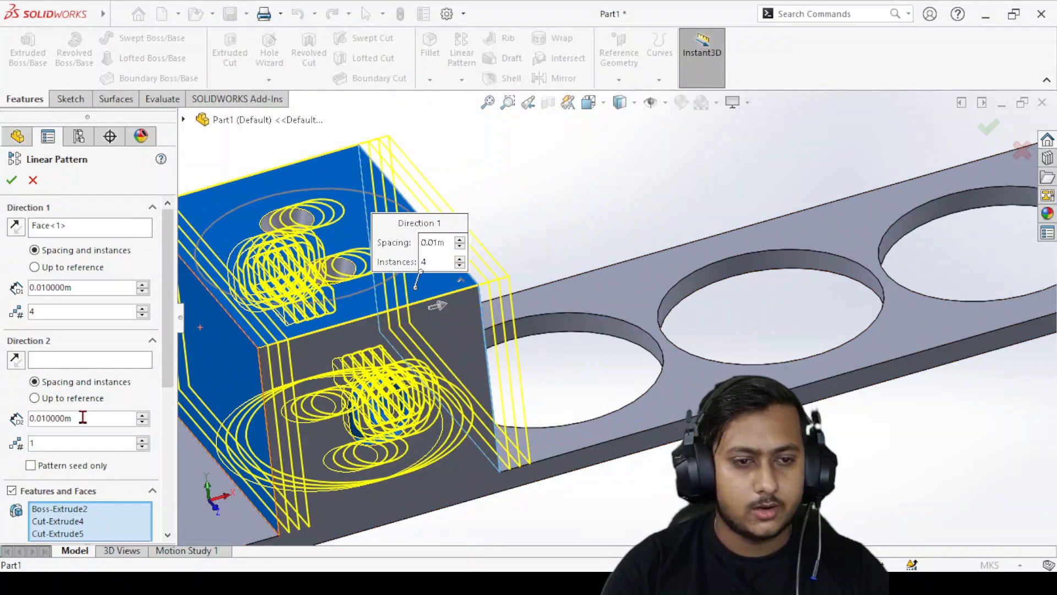
type("0.22")
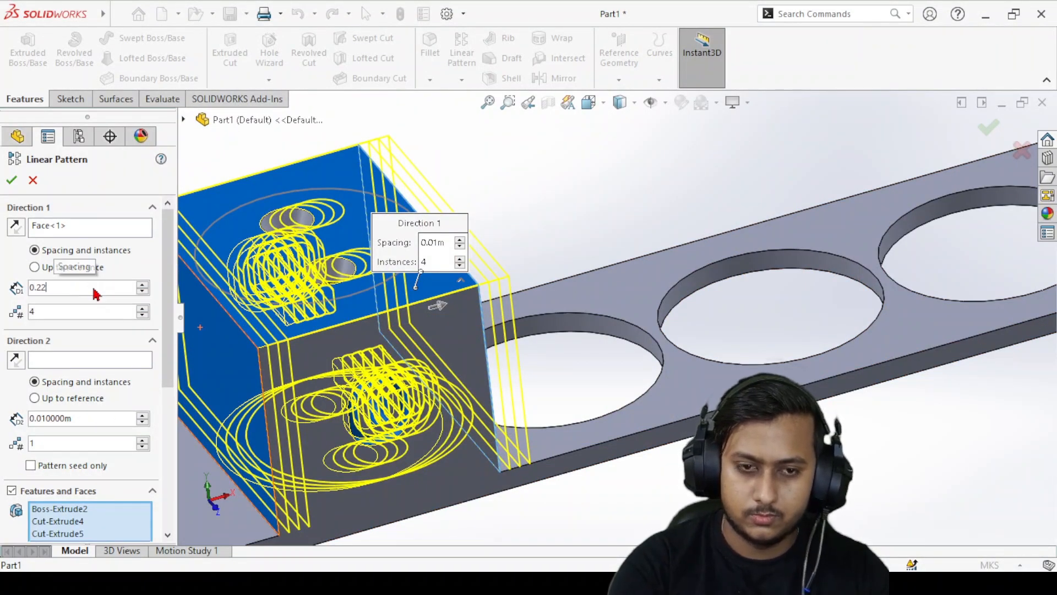
key("Return")
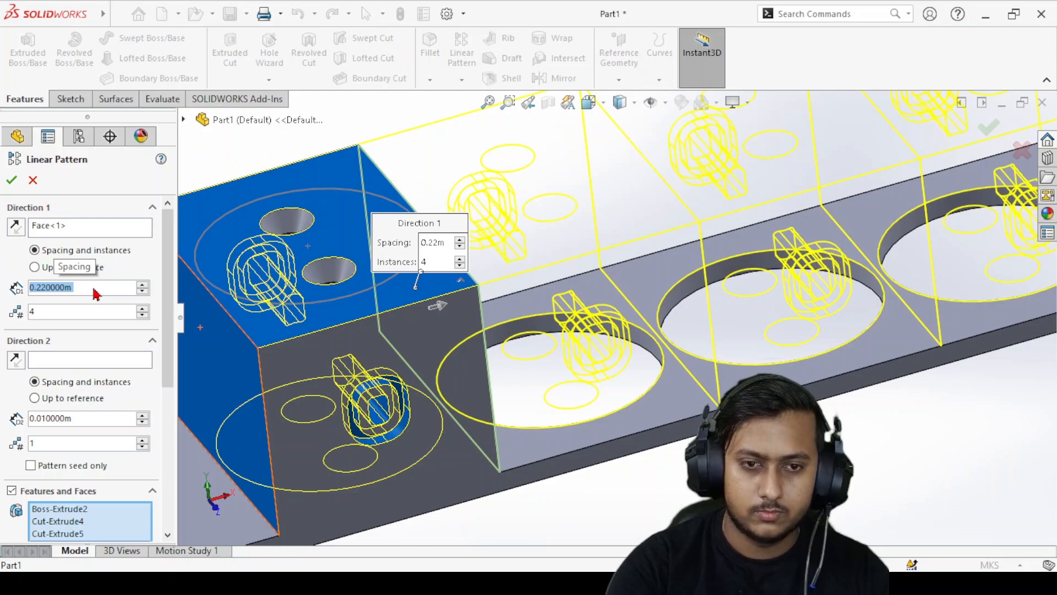
- Add the valve-hole features Mirror1 and Cut-Extrude1 to the features being patterned
scroll(689, 314, "up", 5)
scroll(737, 267, "down", 2)
middle_click_drag(737, 267, 594, 329)
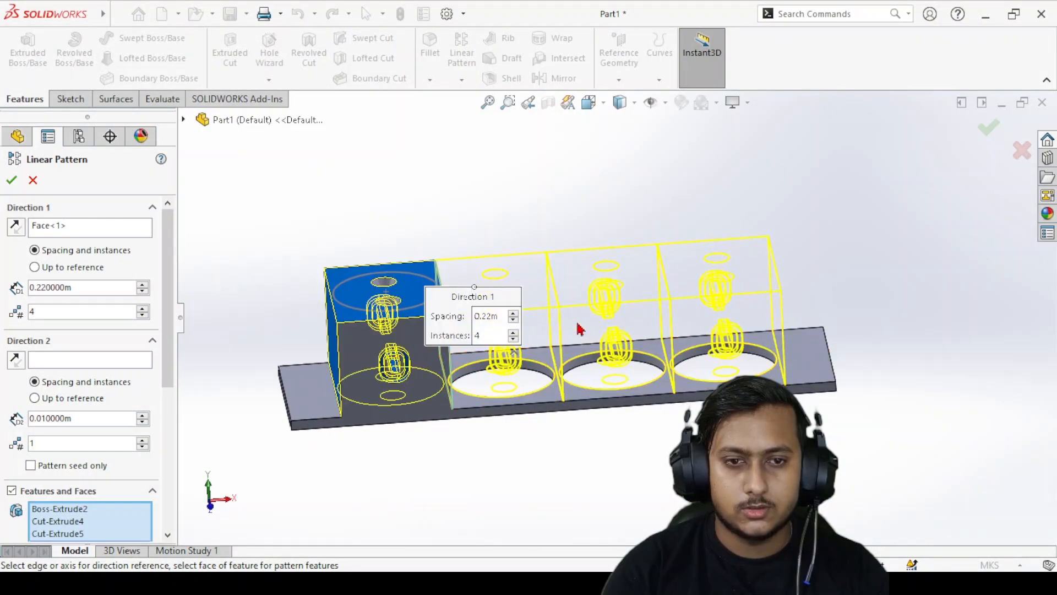
scroll(403, 284, "down", 6)
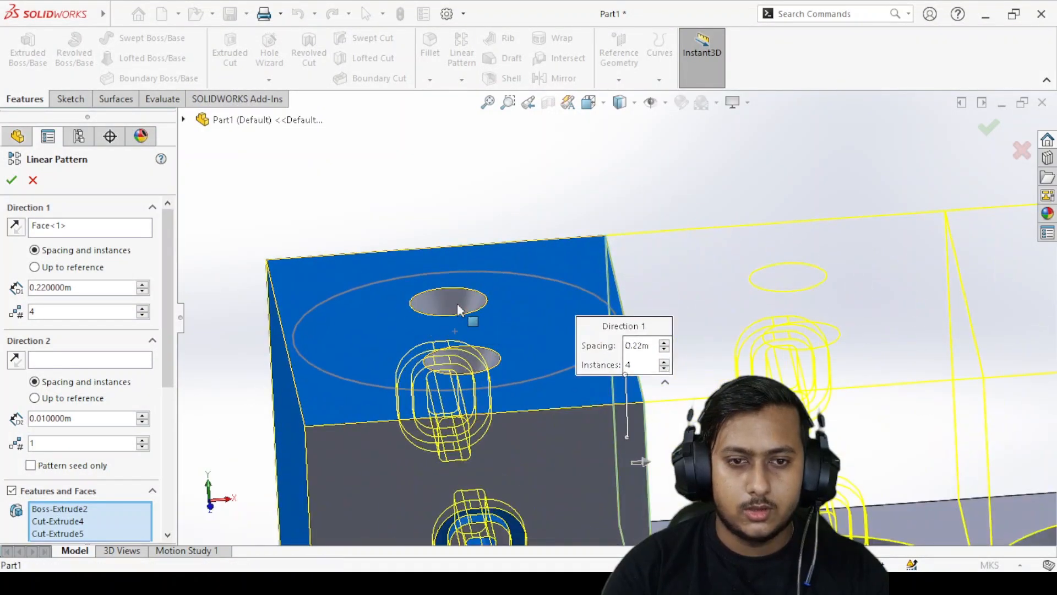
left_click(465, 308)
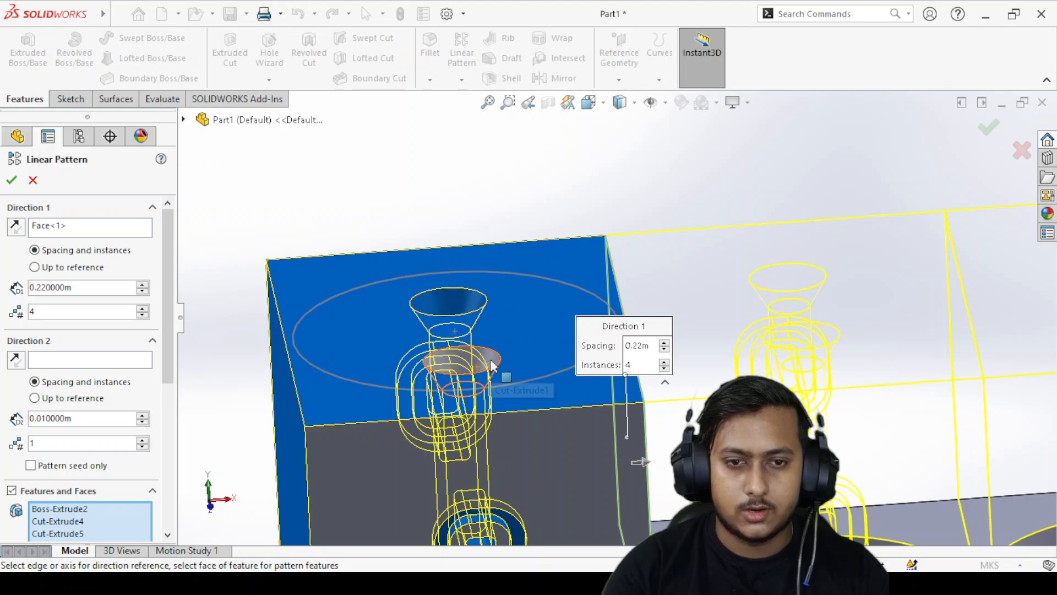
scroll(576, 439, "up", 6)
scroll(576, 439, "down", 5)
middle_click_drag(649, 443, 711, 440)
middle_click_drag(647, 423, 647, 280)
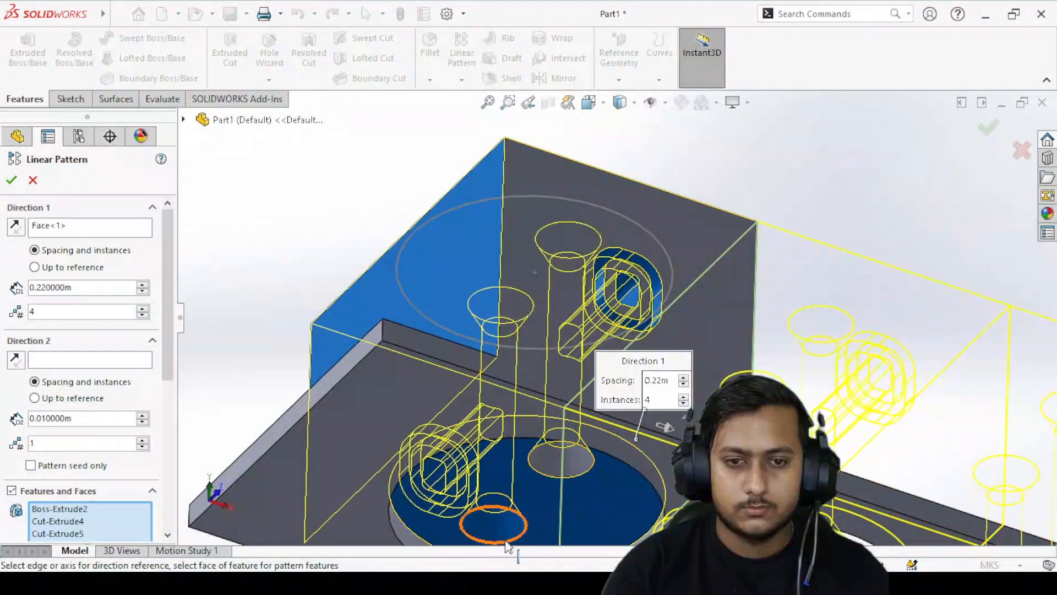
scroll(606, 396, "up", 5)
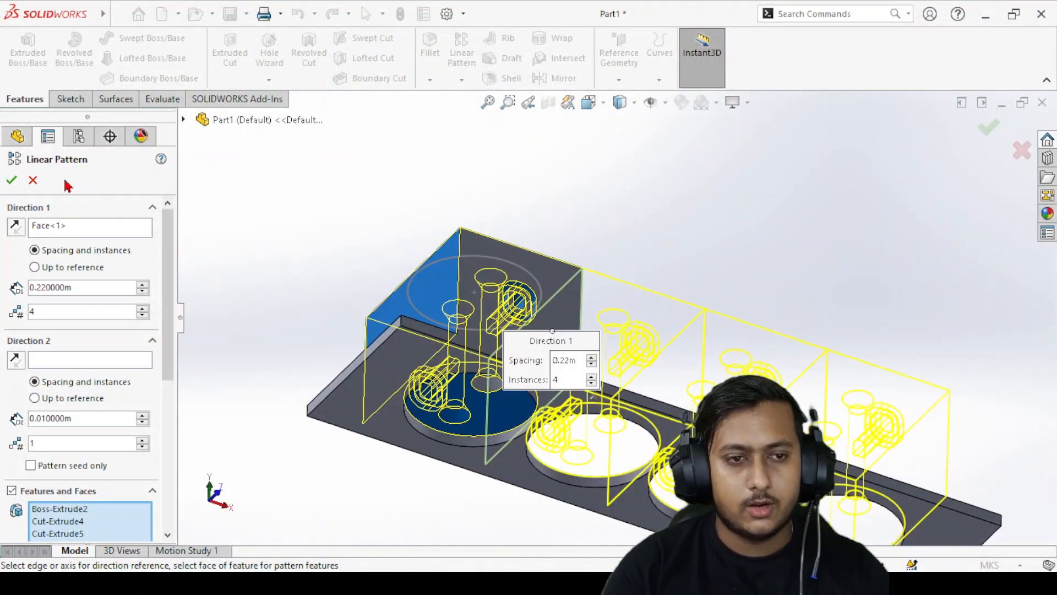
- Try to apply the four-instance linear pattern of the block features, and cancel the command
left_click(11, 180)
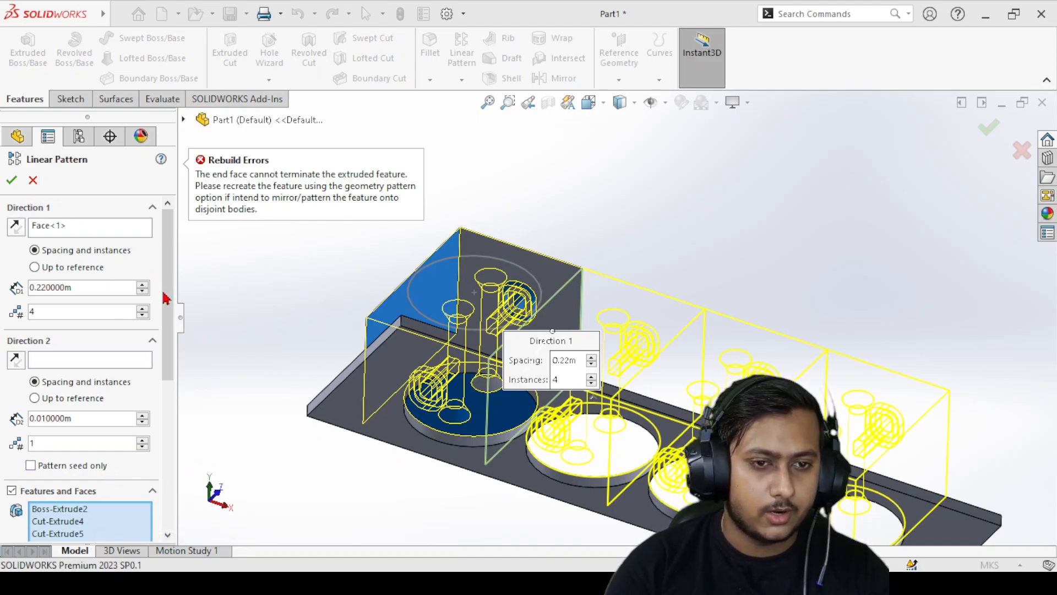
scroll(165, 296, "down", 5)
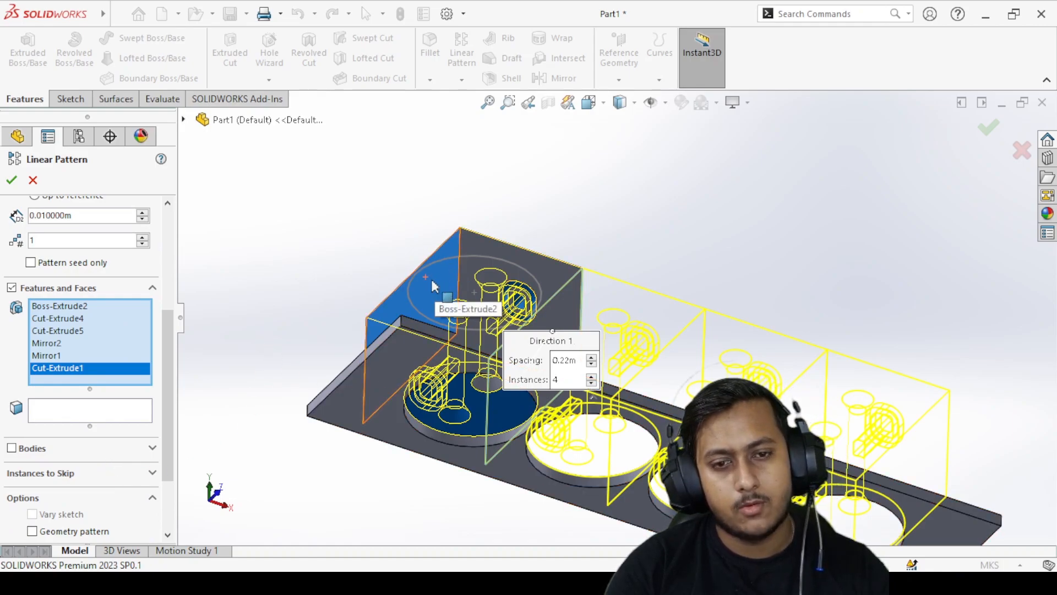
left_click(33, 180)
middle_click_drag(494, 237, 467, 331)
scroll(762, 251, "up", 3)
scroll(762, 251, "down", 3)
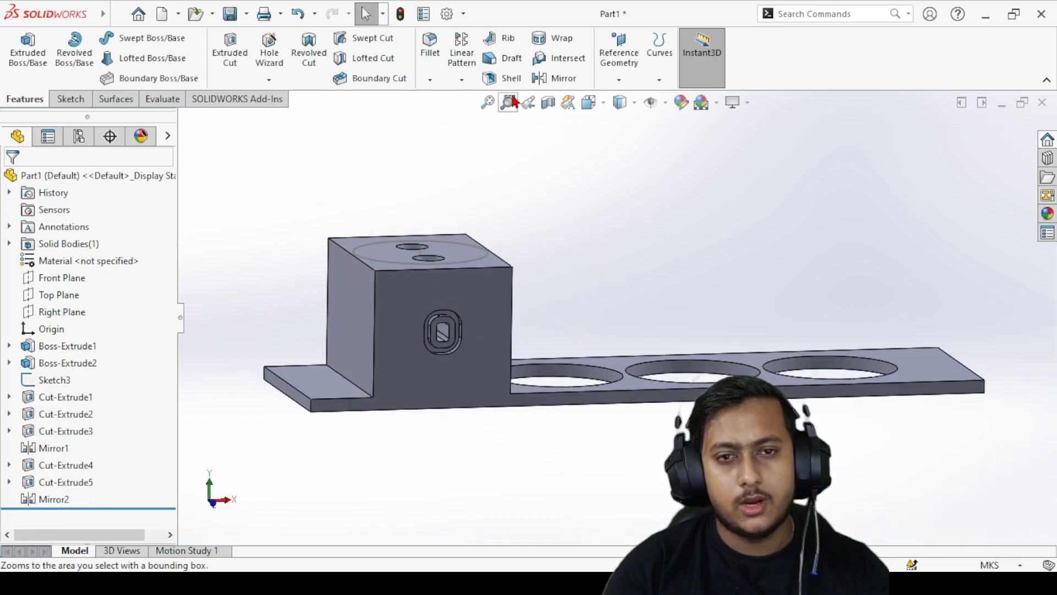
- Try to mirror the block about its side face next to the open plate holes
left_click(555, 78)
scroll(538, 292, "down", 4)
middle_click_drag(485, 283, 291, 319)
left_click(279, 321)
scroll(630, 342, "up", 3)
scroll(373, 322, "down", 3)
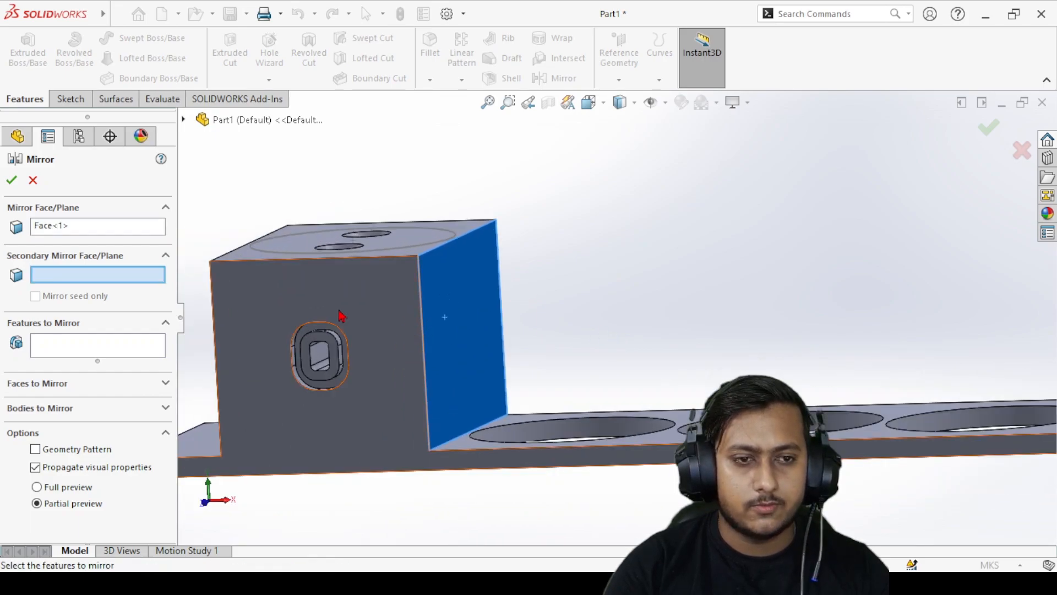
left_click(97, 352)
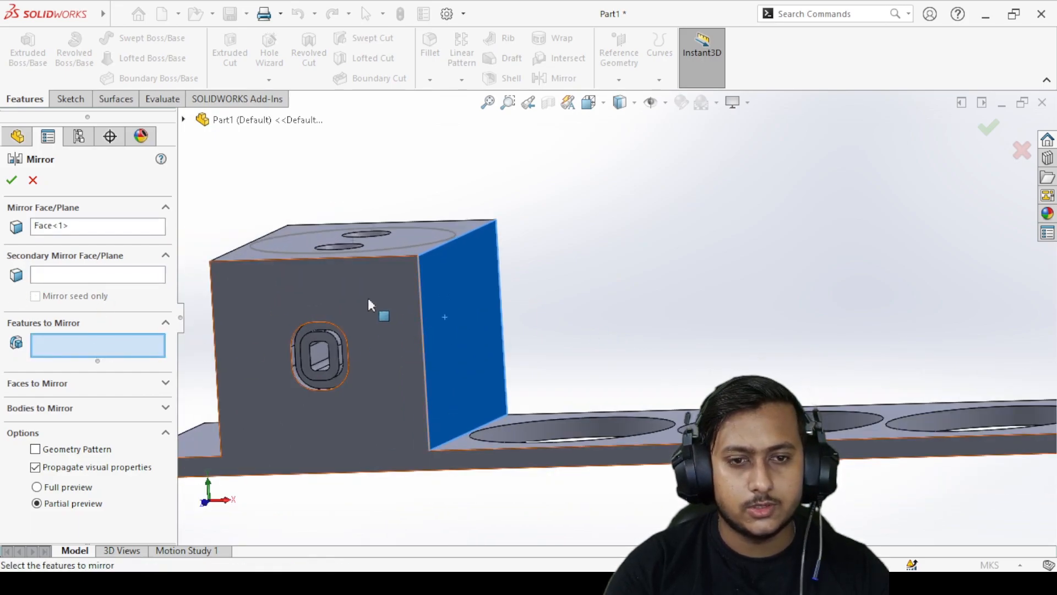
middle_click_drag(262, 316, 245, 322)
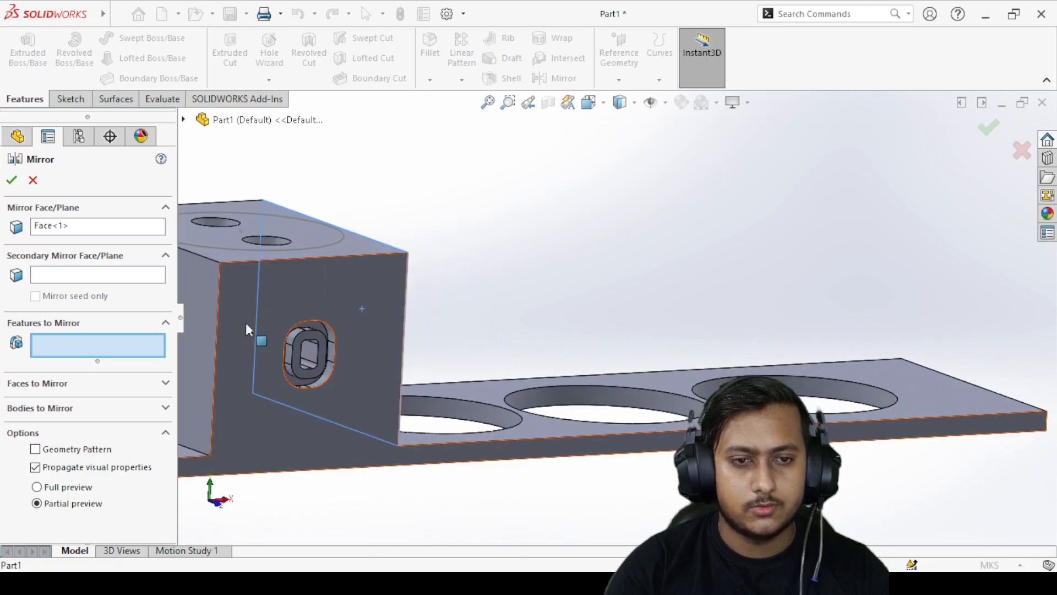
left_click(201, 305)
left_click(11, 182)
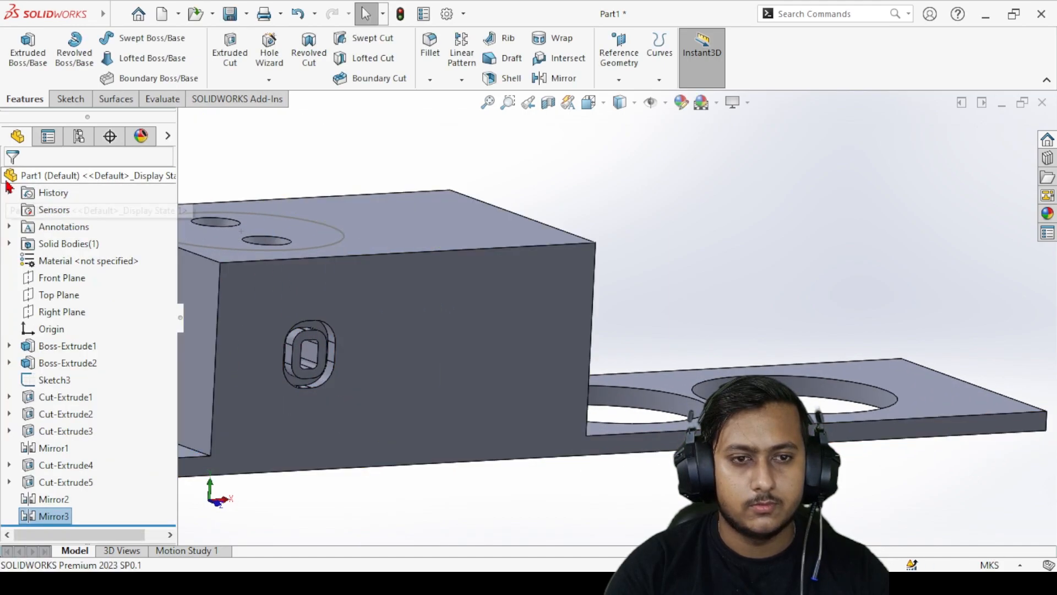
- Undo the mirrored copy of the block
middle_click_drag(499, 327, 509, 230)
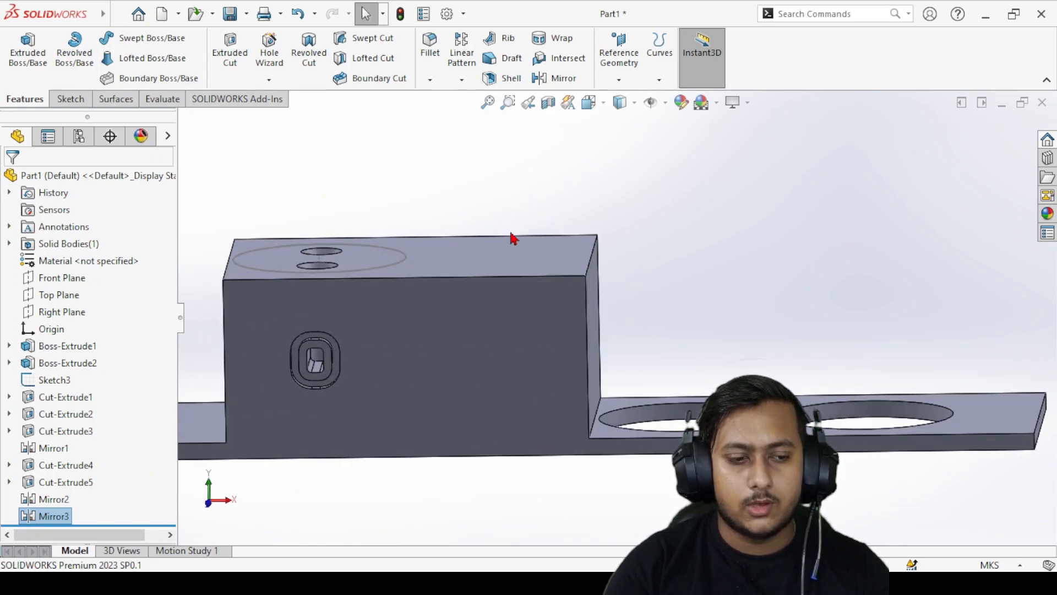
middle_click_drag(511, 231, 673, 214)
key("ctrl+z")
- Create a reference plane on the block's side face toward the open plate holes, with a 0 m offset
middle_click_drag(488, 258, 333, 295)
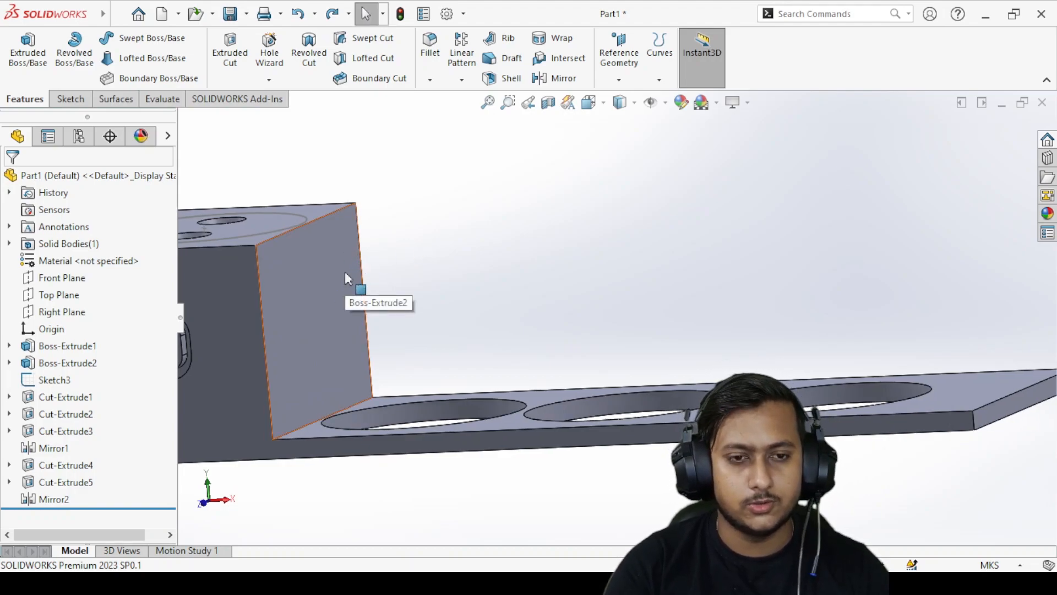
left_click(619, 80)
left_click(619, 99)
left_click(329, 286)
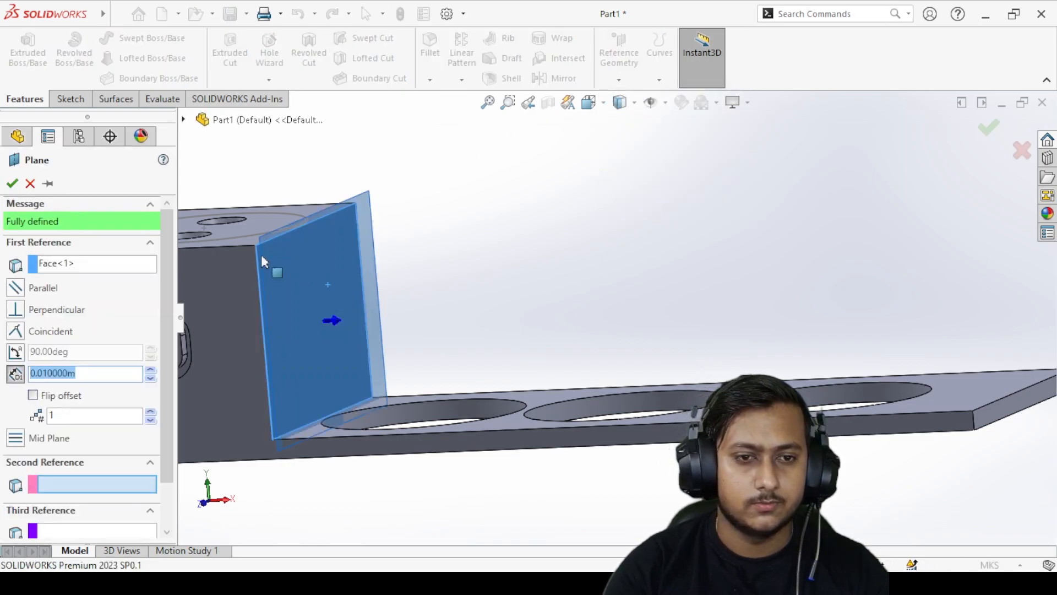
type("0")
key("Return")
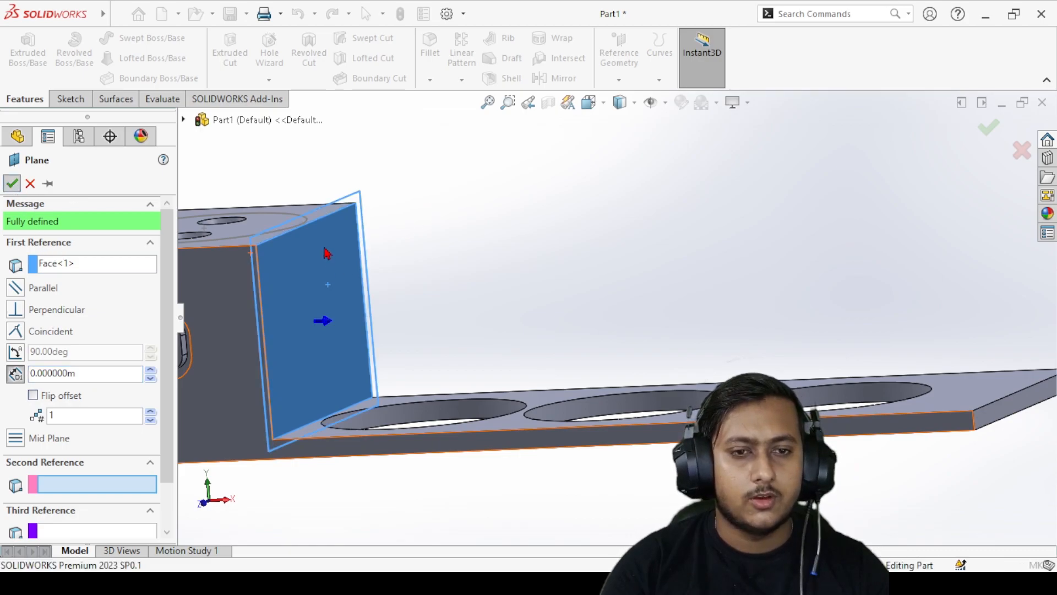
key("Return")
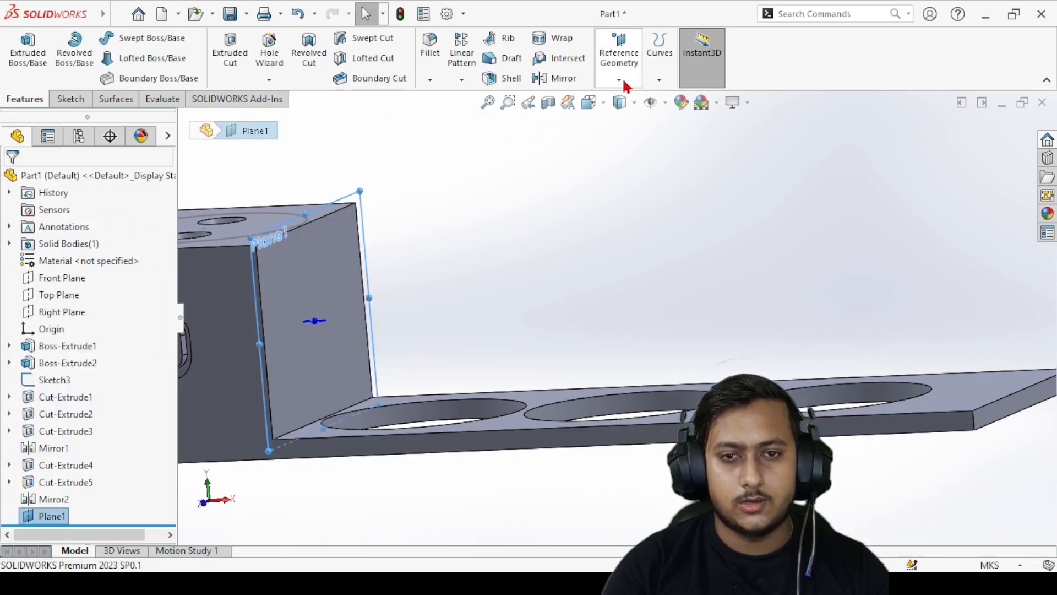
- Mirror the block feature Boss-Extrude2 about Plane1, leaving the secondary mirror plane empty
left_click(564, 80)
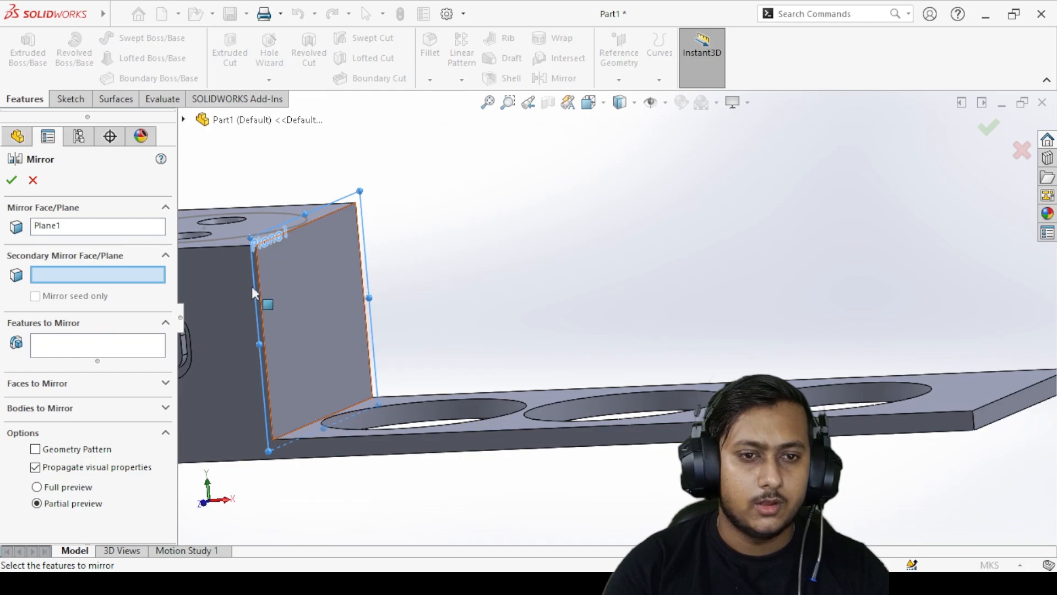
left_click(301, 292)
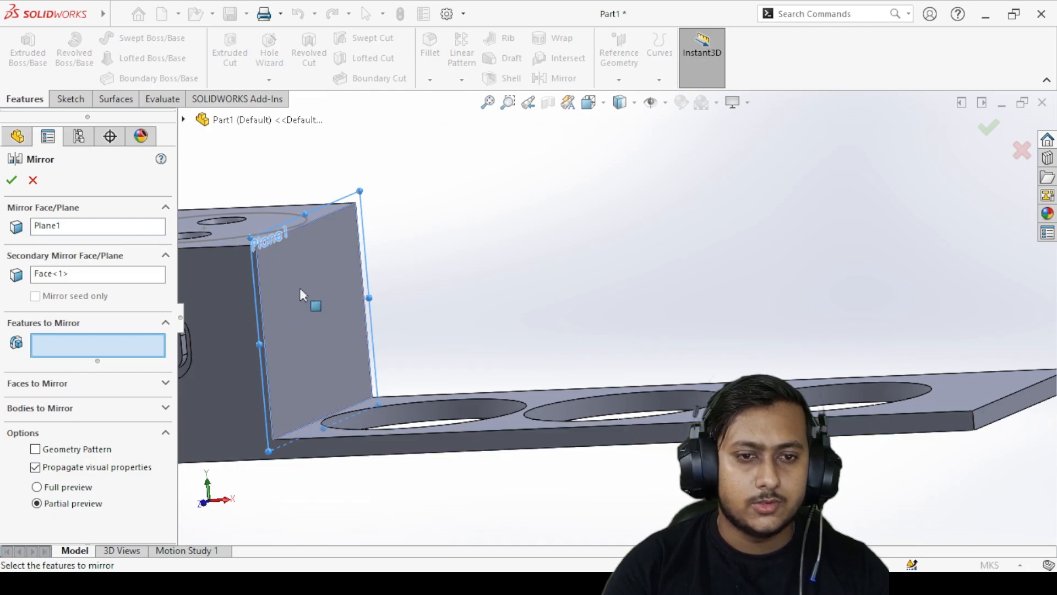
left_click(92, 281)
right_click(91, 278)
left_click(116, 305)
left_click(94, 346)
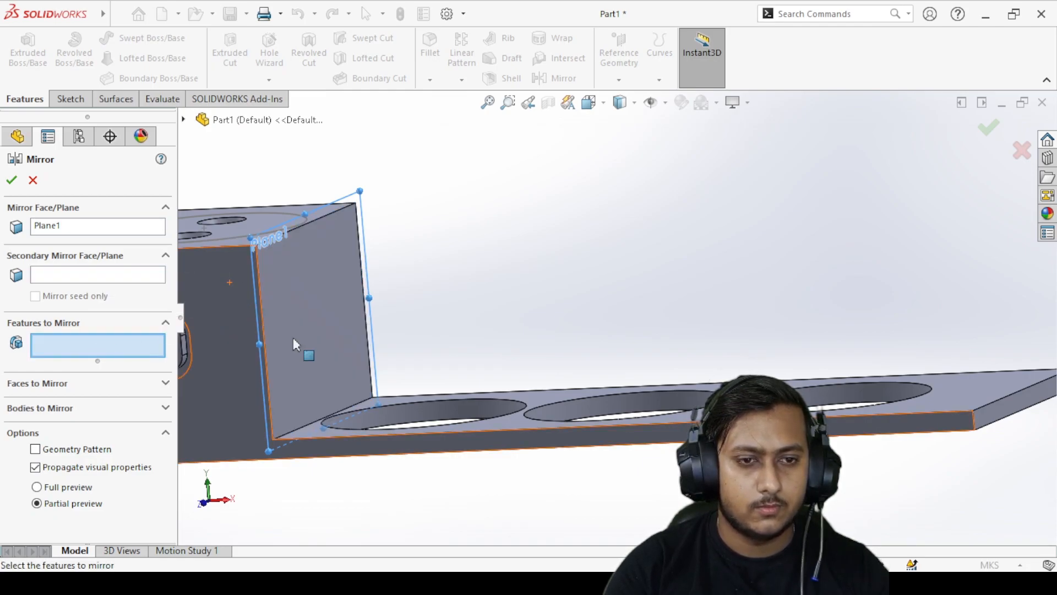
left_click(324, 335)
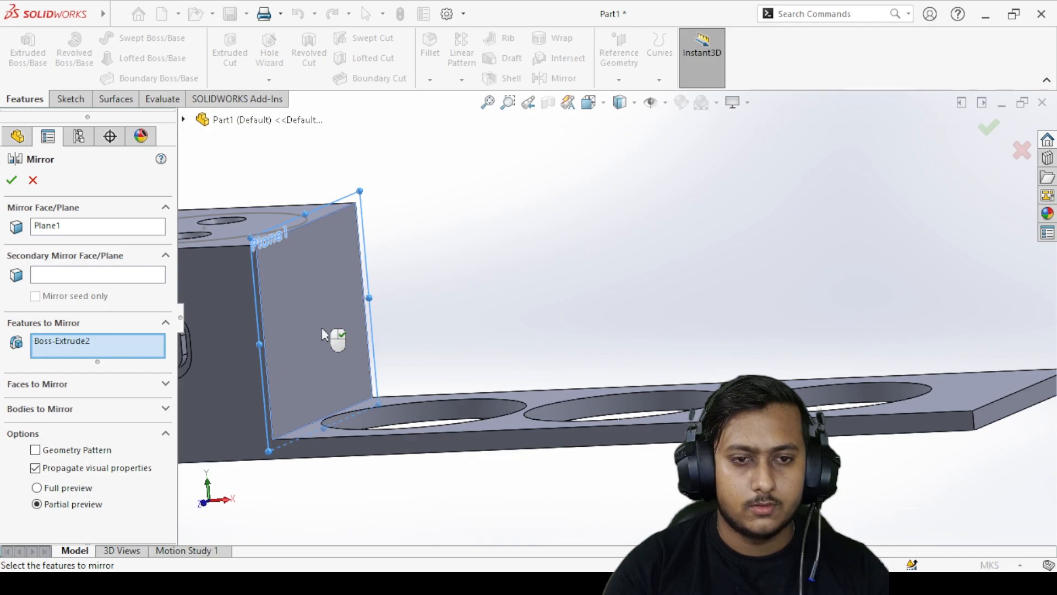
left_click(11, 184)
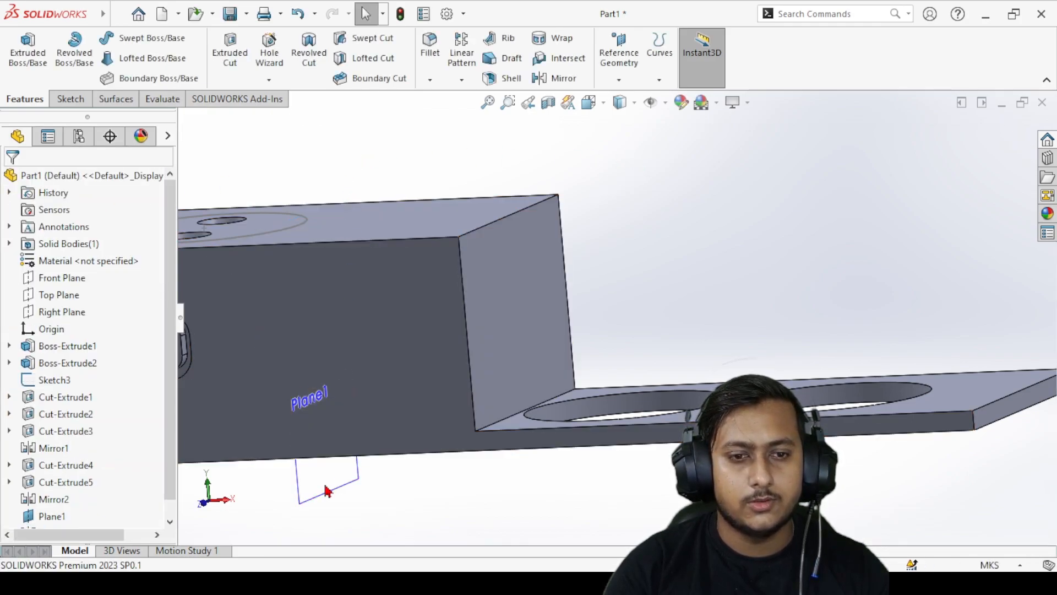
- Set up a mirror about Plane1 with the front valve hole's tapered top Cut-Extrude1 and bore Cut-Extrude2
left_click(329, 494)
left_click(562, 79)
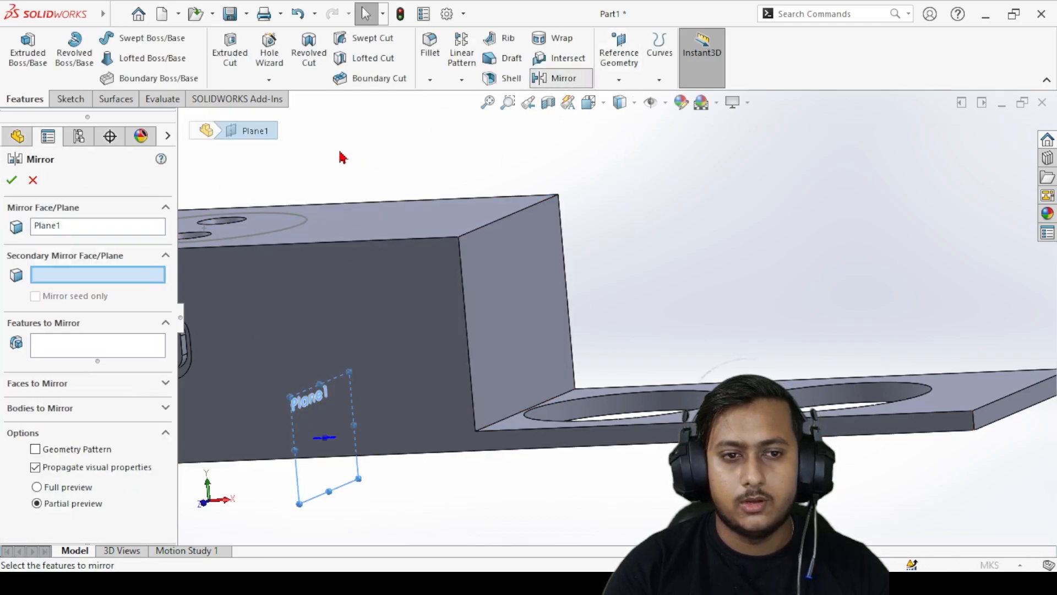
middle_click_drag(431, 248, 477, 319)
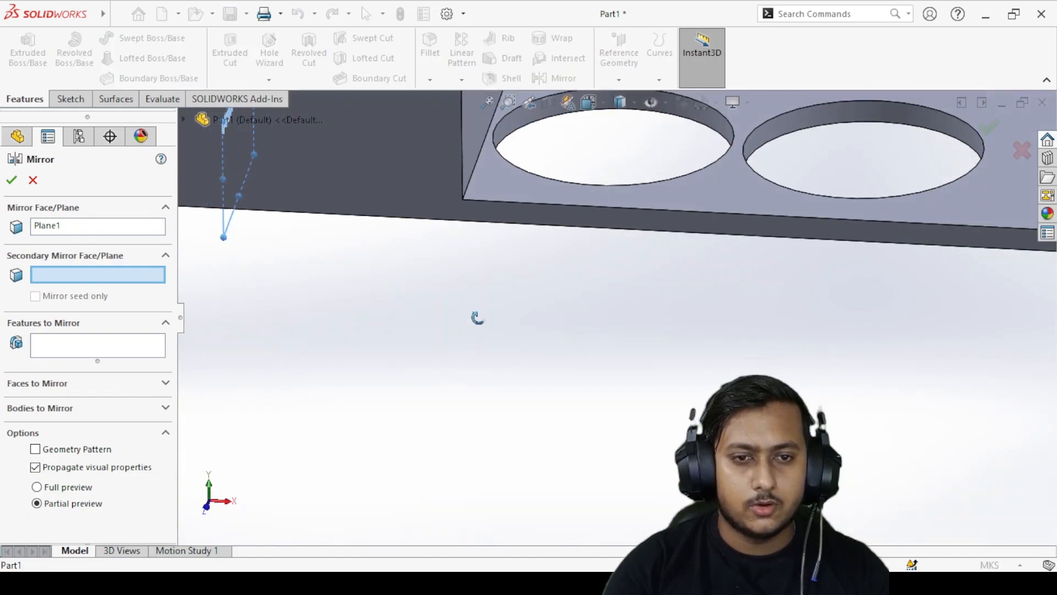
scroll(479, 309, "up", 5)
scroll(432, 146, "down", 6)
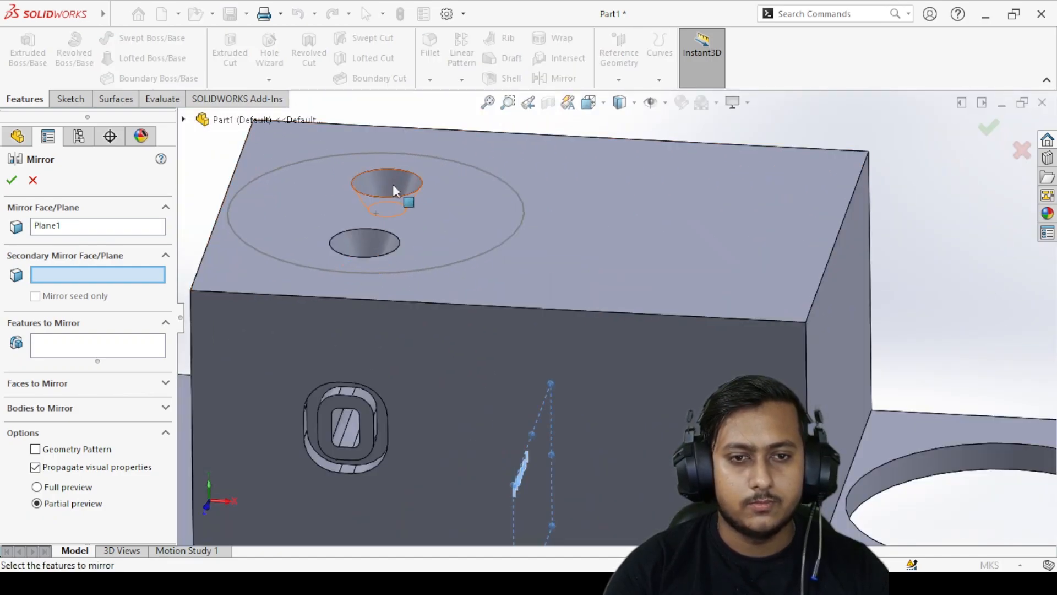
middle_click_drag(360, 250, 372, 275)
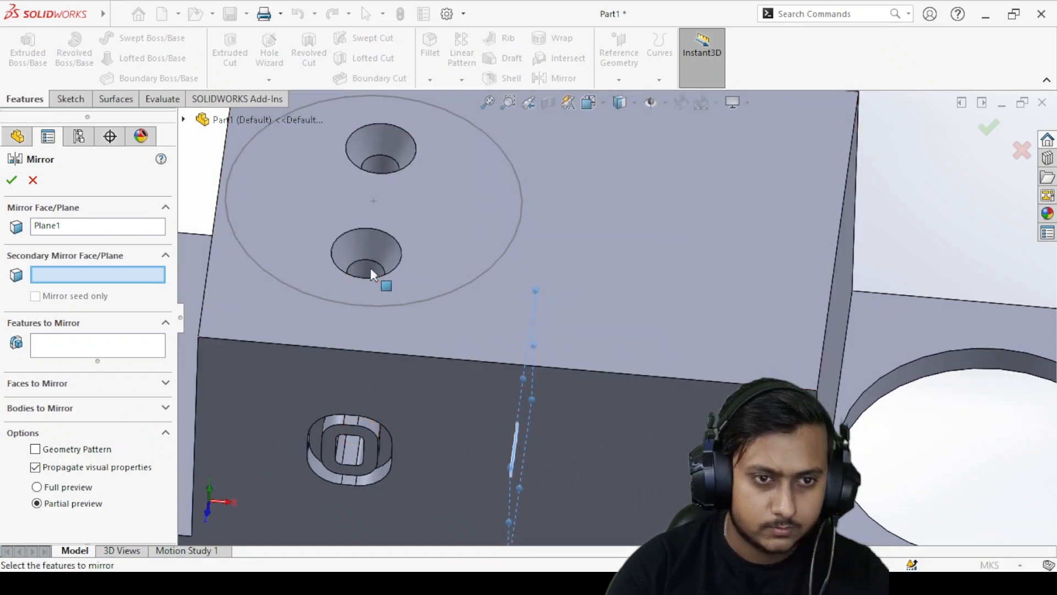
left_click(366, 241)
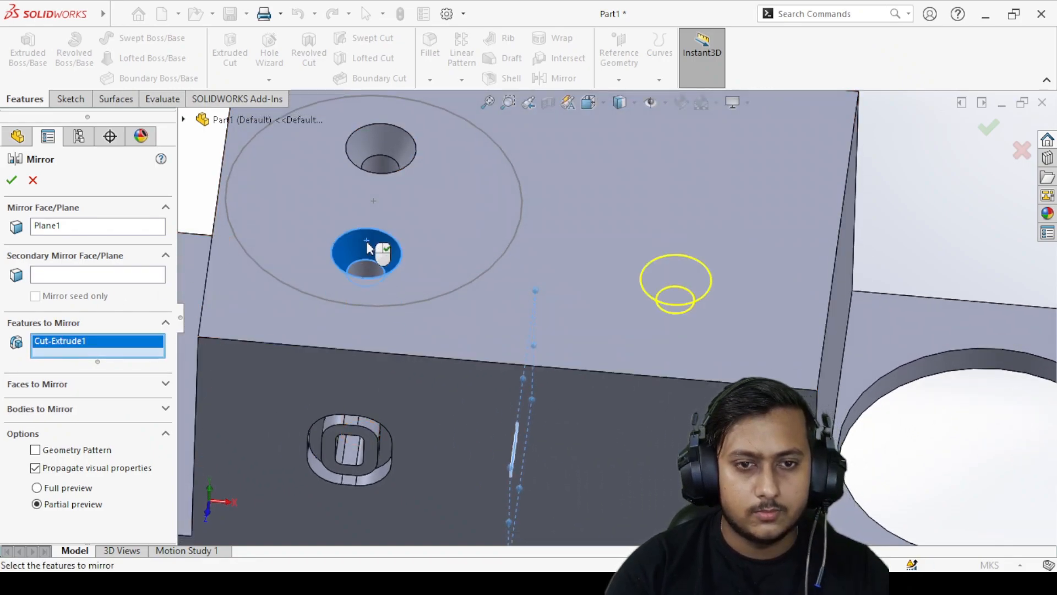
left_click(372, 271)
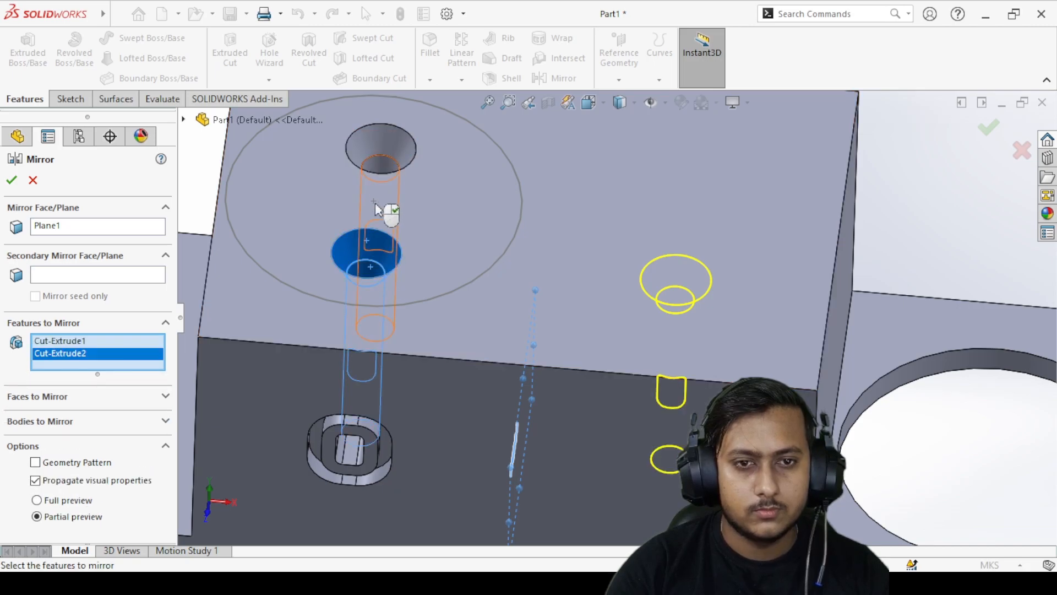
- Add the underside valve cut Cut-Extrude3 and the second valve hole Mirror1, and complete the mirror about Plane1
middle_click_drag(376, 434, 385, 237)
scroll(426, 309, "up", 6)
scroll(558, 422, "down", 4)
middle_click_drag(566, 413, 543, 309)
left_click(511, 352)
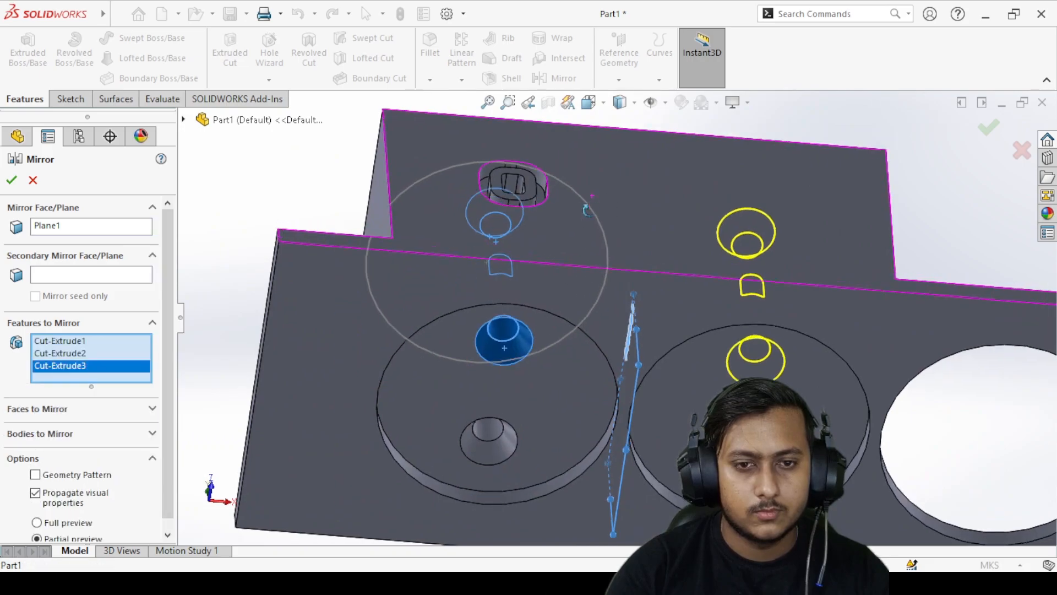
middle_click_drag(589, 204, 531, 434)
scroll(531, 434, "up", 5)
scroll(578, 260, "down", 5)
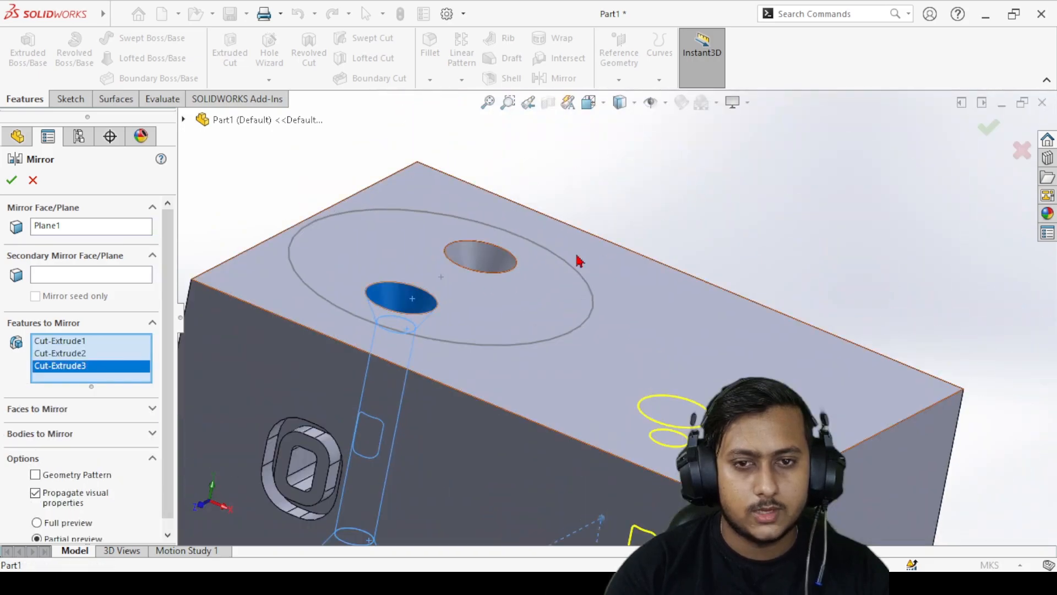
left_click(478, 256)
scroll(508, 407, "up", 4)
scroll(589, 493, "down", 3)
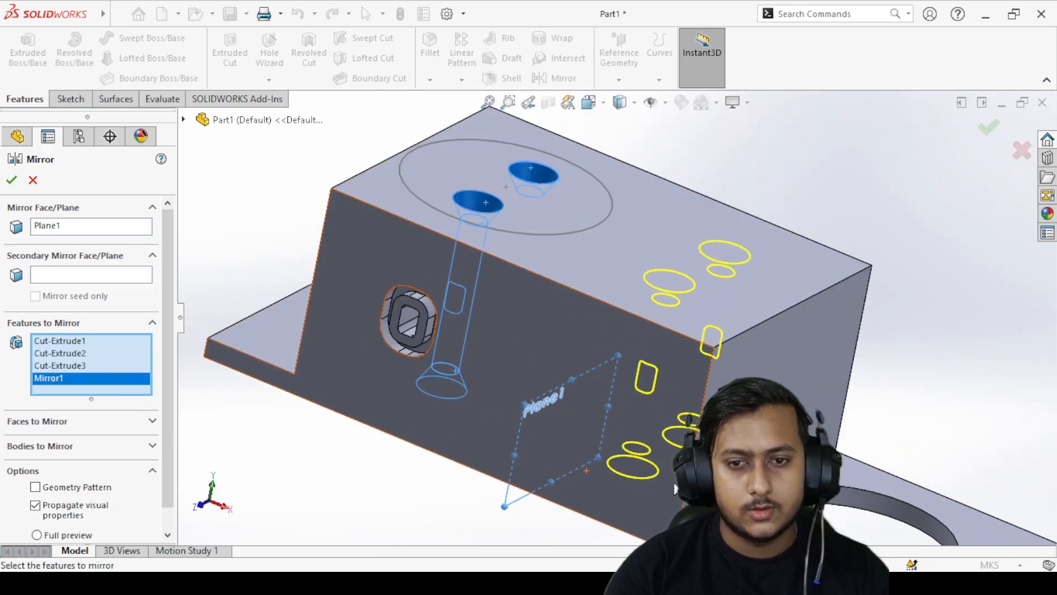
left_click(11, 181)
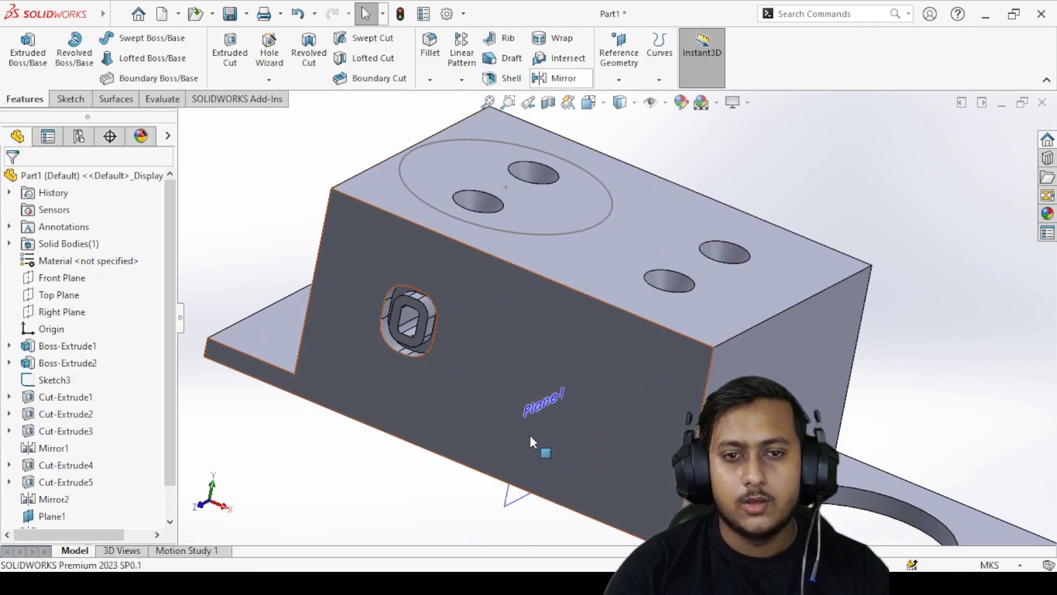
left_click(515, 501)
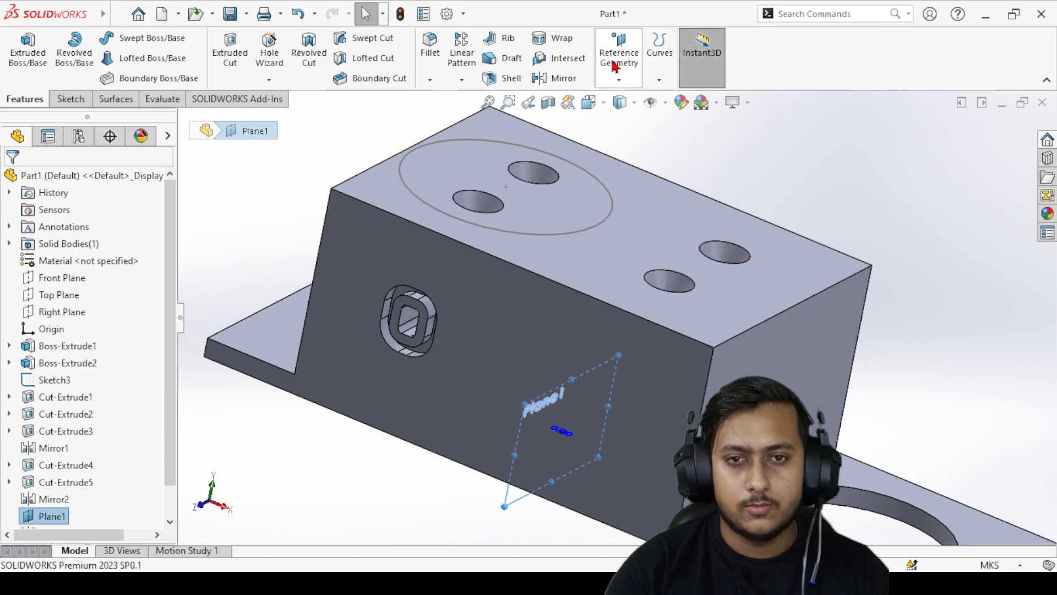
scroll(552, 364, "up", 3)
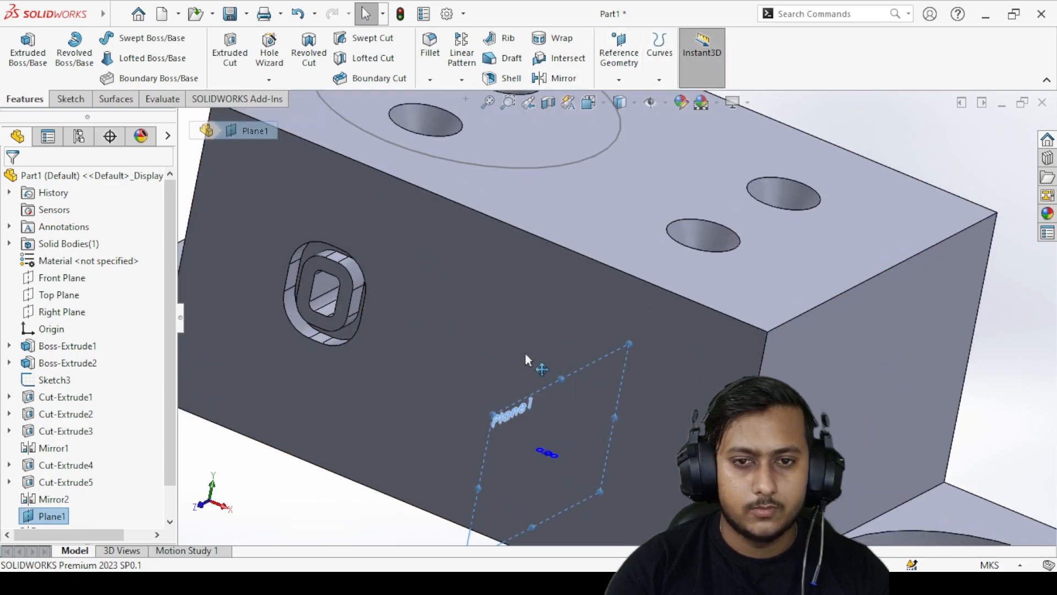
left_click(330, 316)
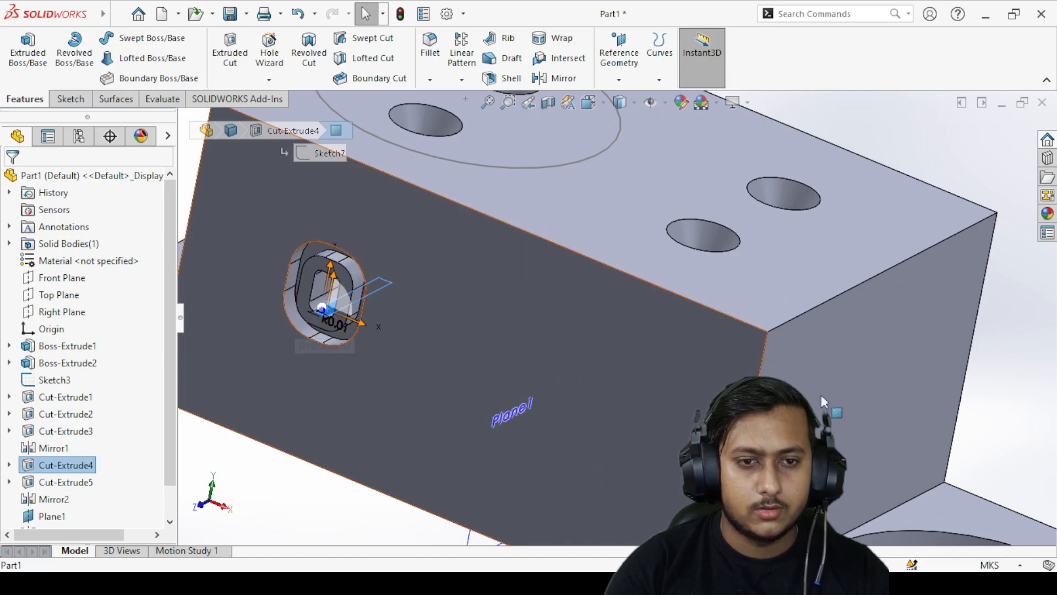
key("Escape")
scroll(529, 441, "up", 4)
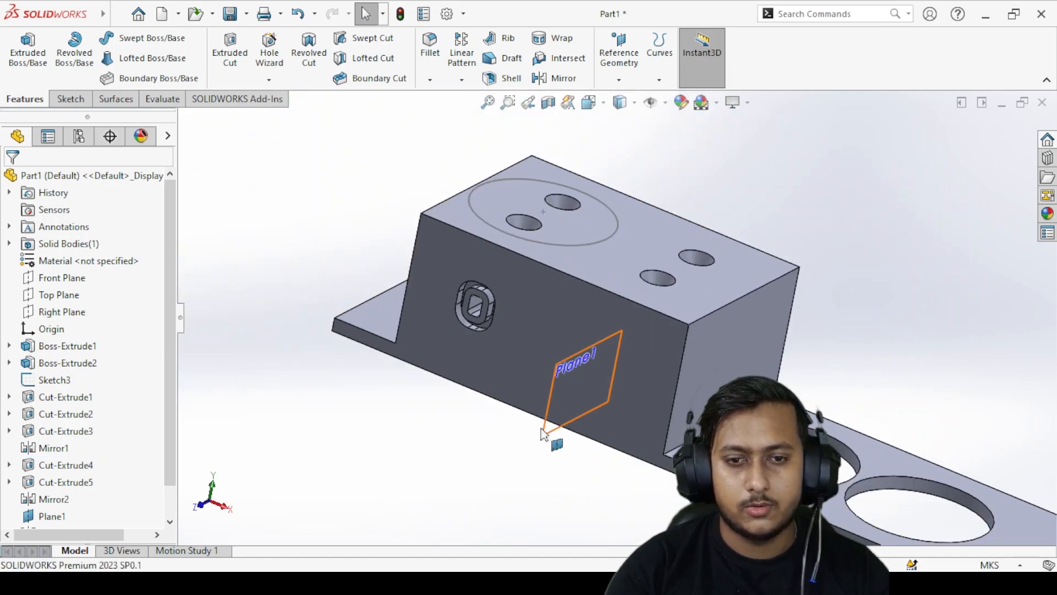
- Start another feature mirror about Plane1, clearing the port face from the secondary mirror plane
left_click(543, 434)
left_click(565, 79)
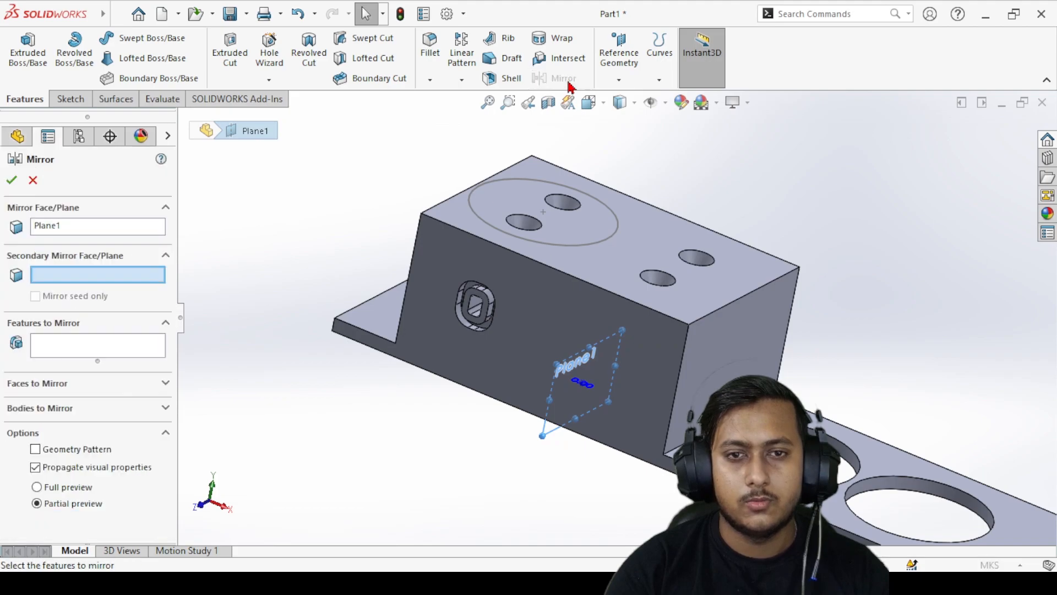
scroll(496, 330, "down", 5)
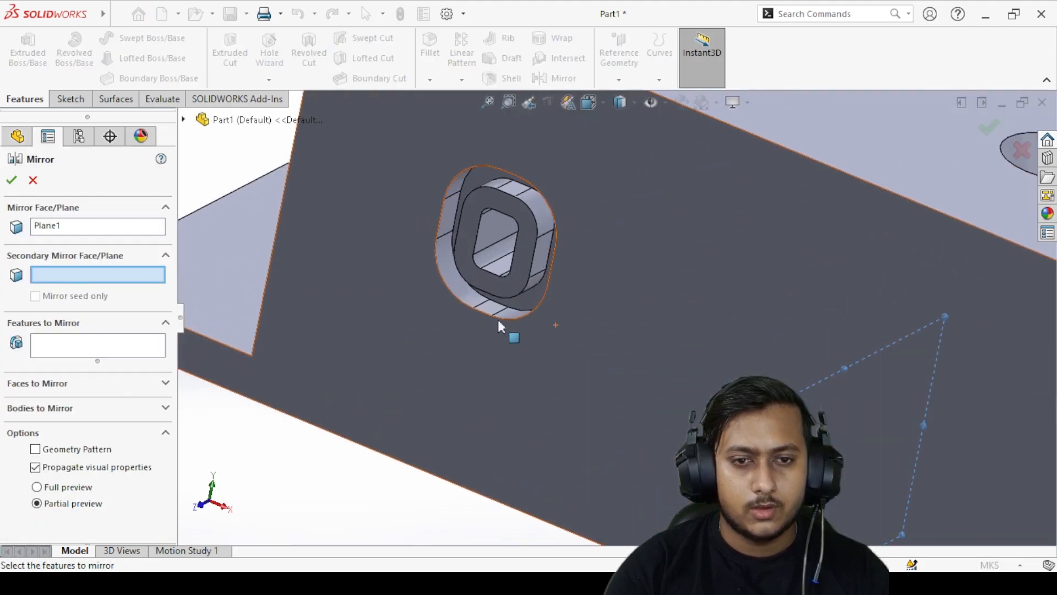
left_click(497, 271)
left_click(126, 276)
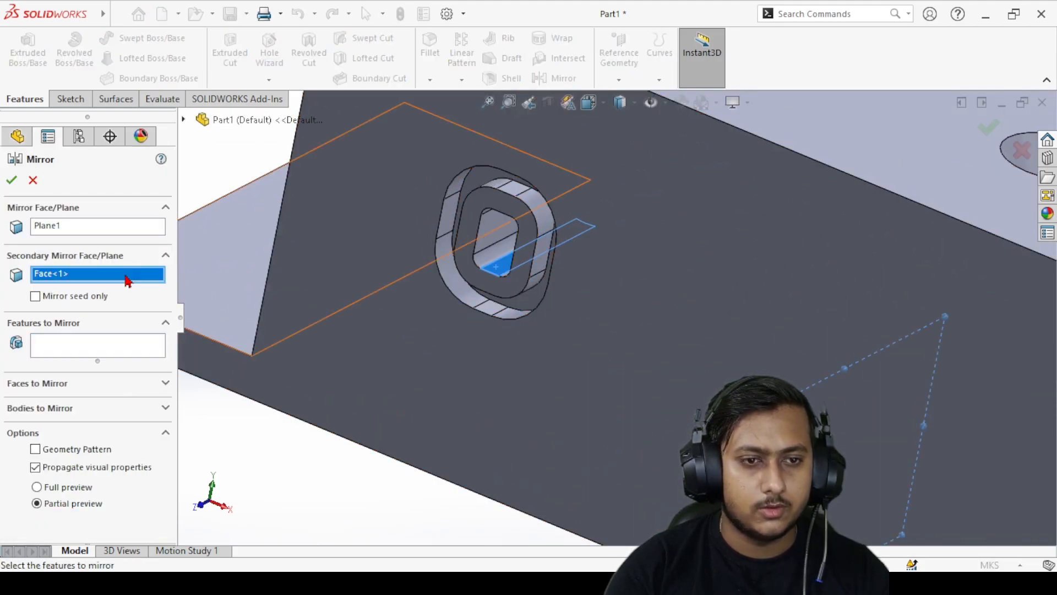
right_click(125, 278)
left_click(155, 303)
left_click(119, 347)
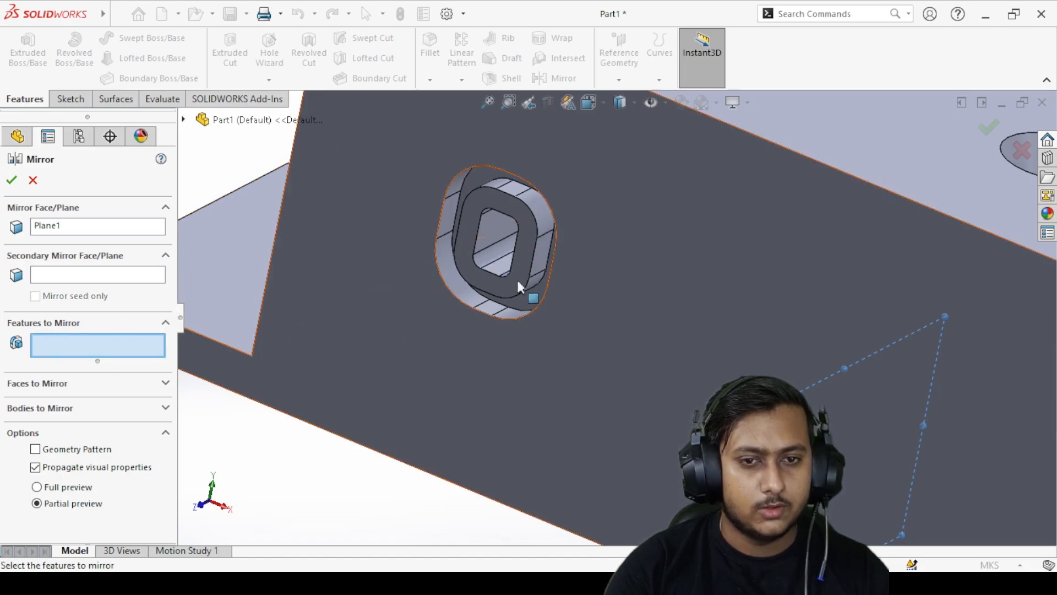
- Add the port cut, its surrounding ring cut and their copies on the opposite side, and complete the mirror about Plane1
left_click(501, 269)
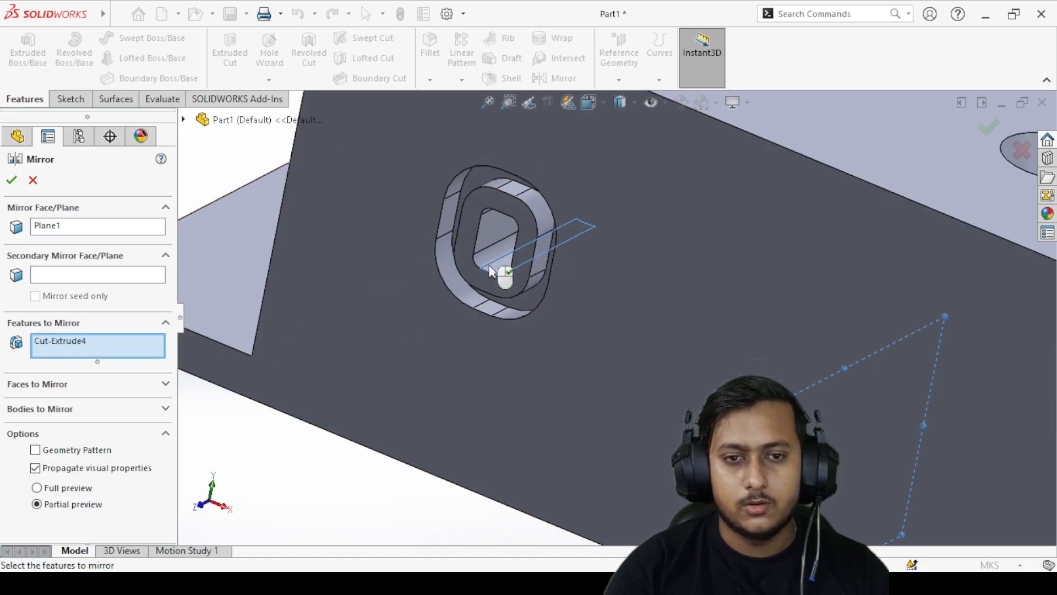
left_click(461, 299)
scroll(666, 291, "down", 5)
scroll(760, 237, "up", 2)
middle_click_drag(765, 240, 967, 318)
left_click(986, 324)
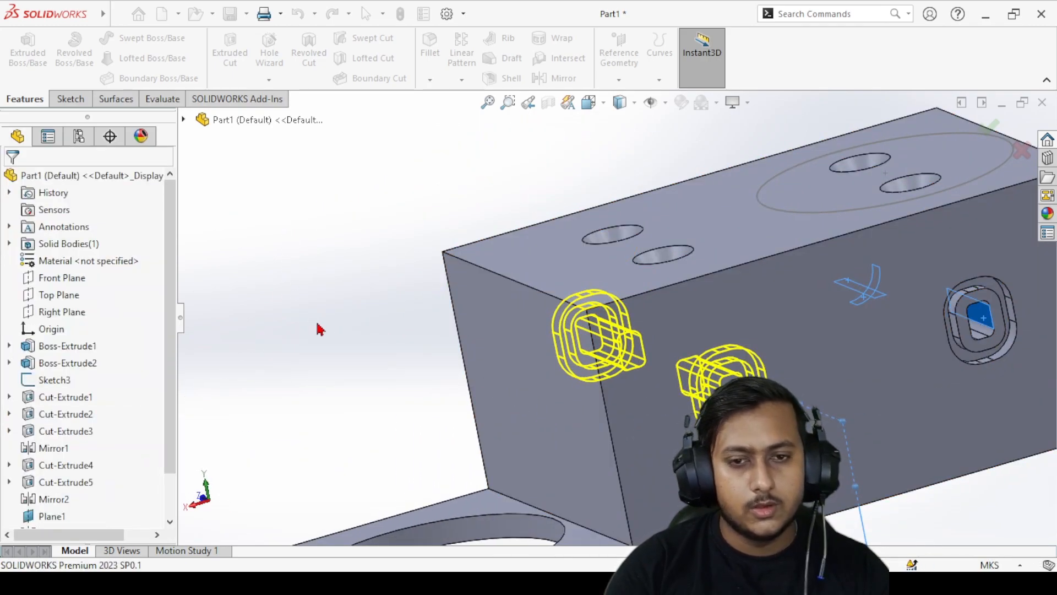
scroll(688, 311, "down", 5)
scroll(705, 316, "up", 2)
middle_click_drag(704, 315, 877, 223)
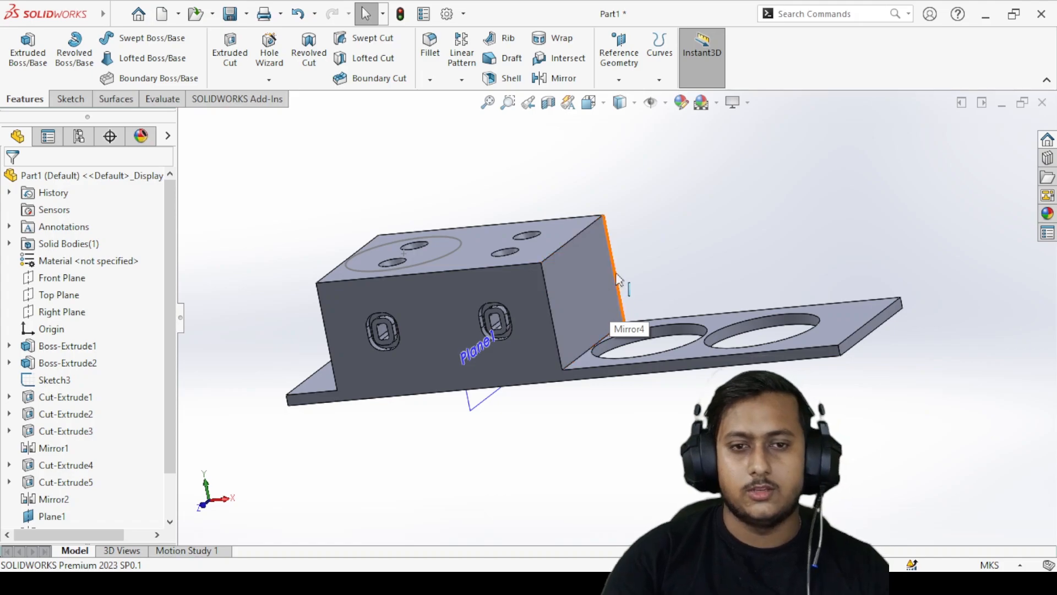
- Hide the Plane1 reference plane in the middle of the block
scroll(725, 290, "down", 2)
scroll(628, 196, "up", 4)
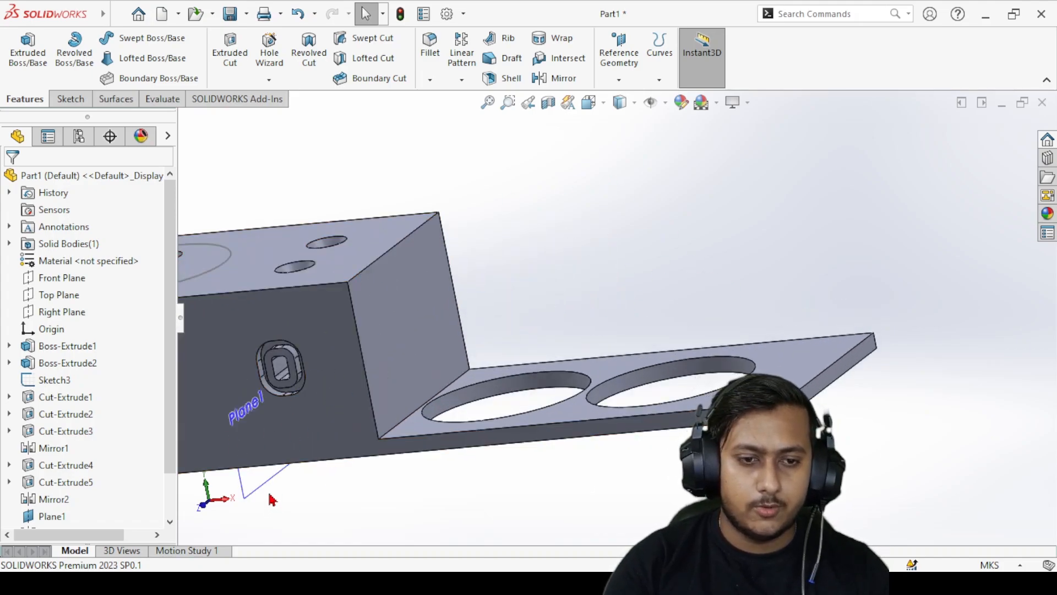
right_click(259, 433)
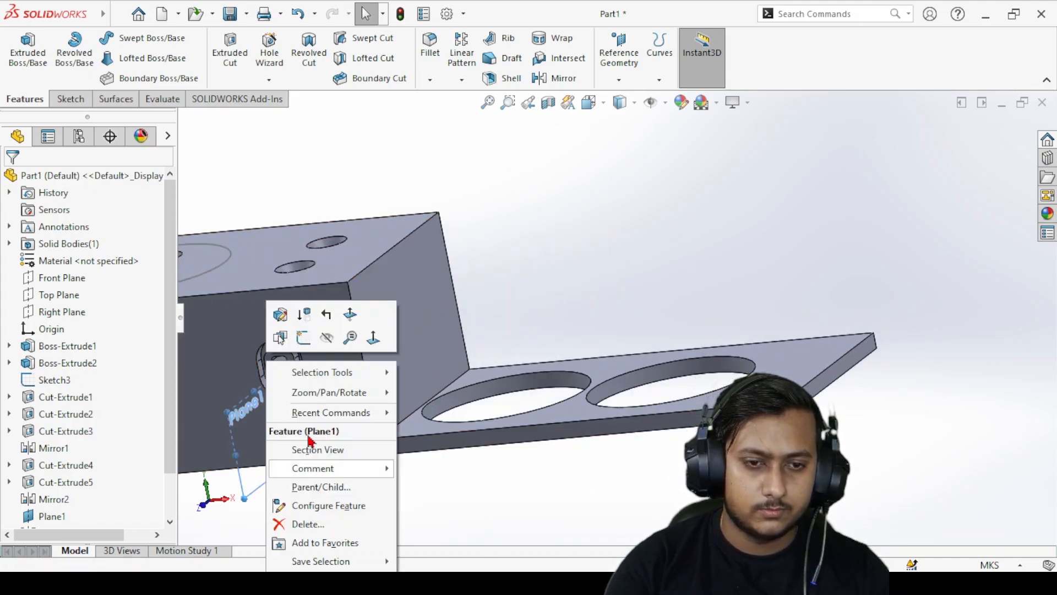
left_click(319, 340)
left_click(399, 309)
left_click(708, 173)
- Create a reference plane on the block's end face beside the open plate holes, with an offset of 0 m
left_click(631, 67)
left_click(623, 105)
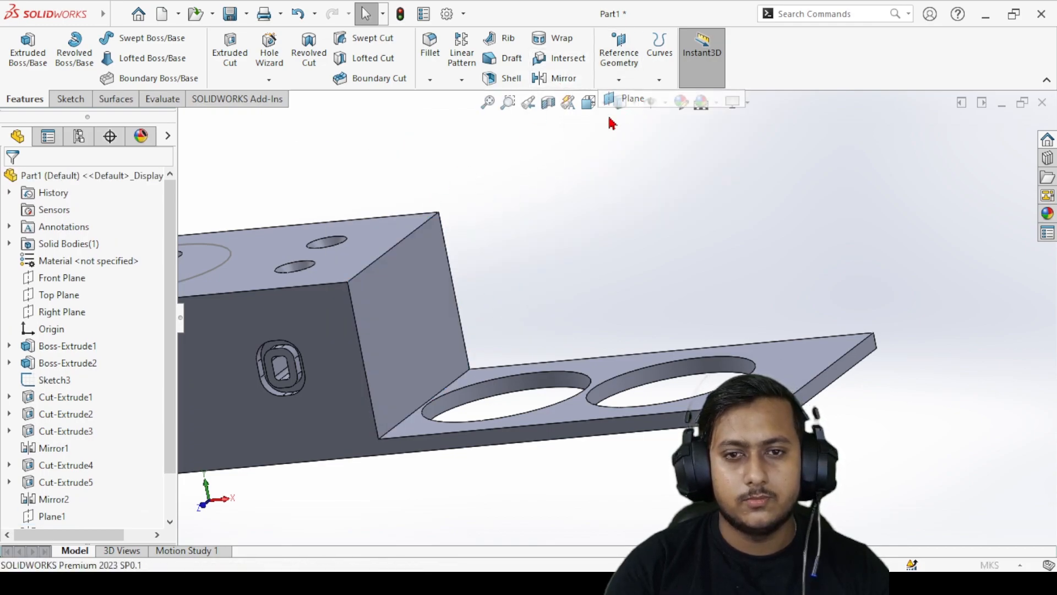
left_click(435, 254)
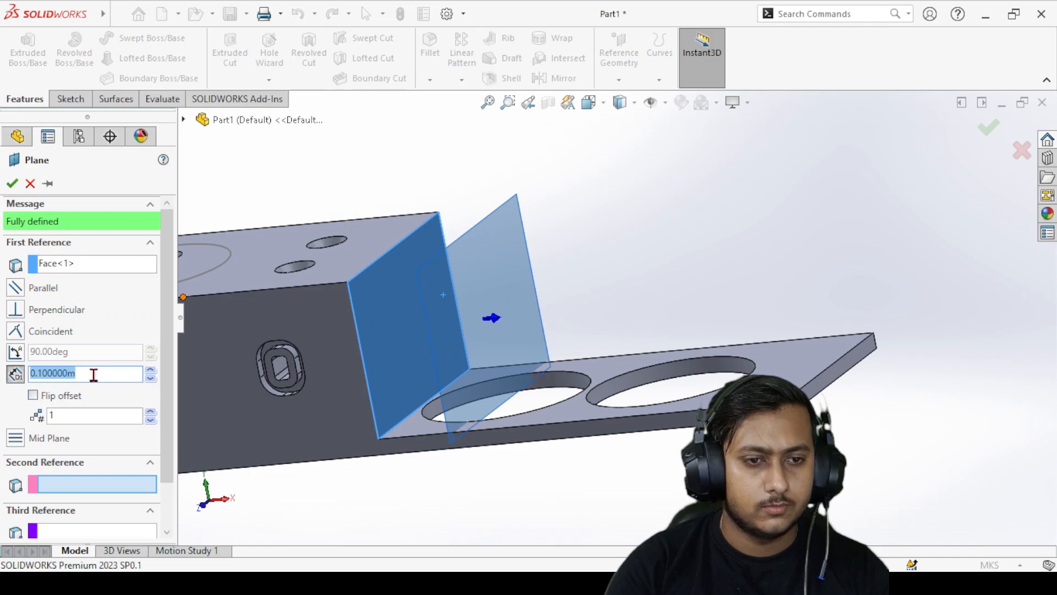
key("Return")
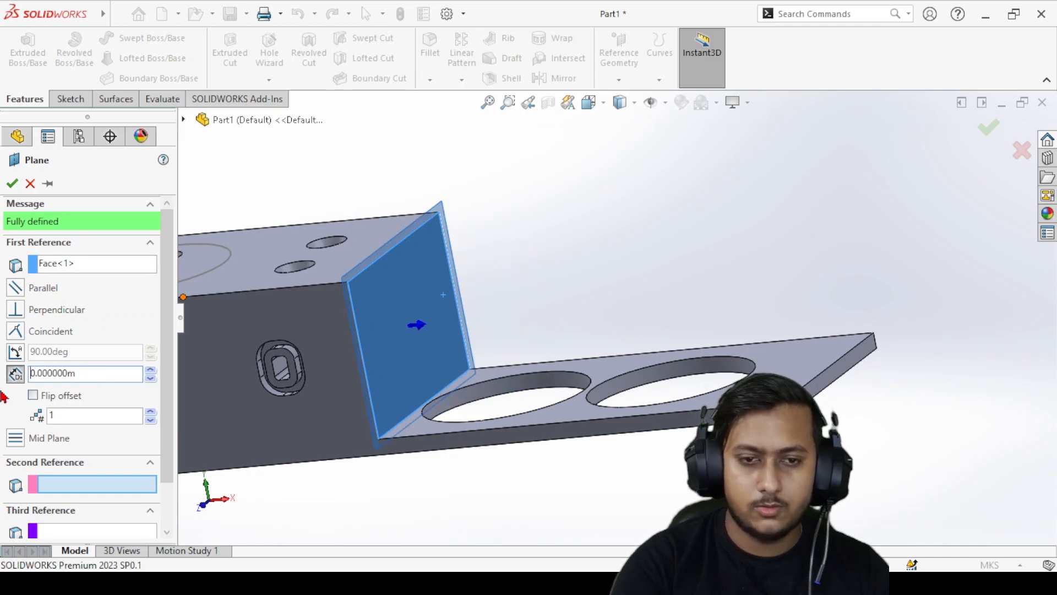
left_click(12, 183)
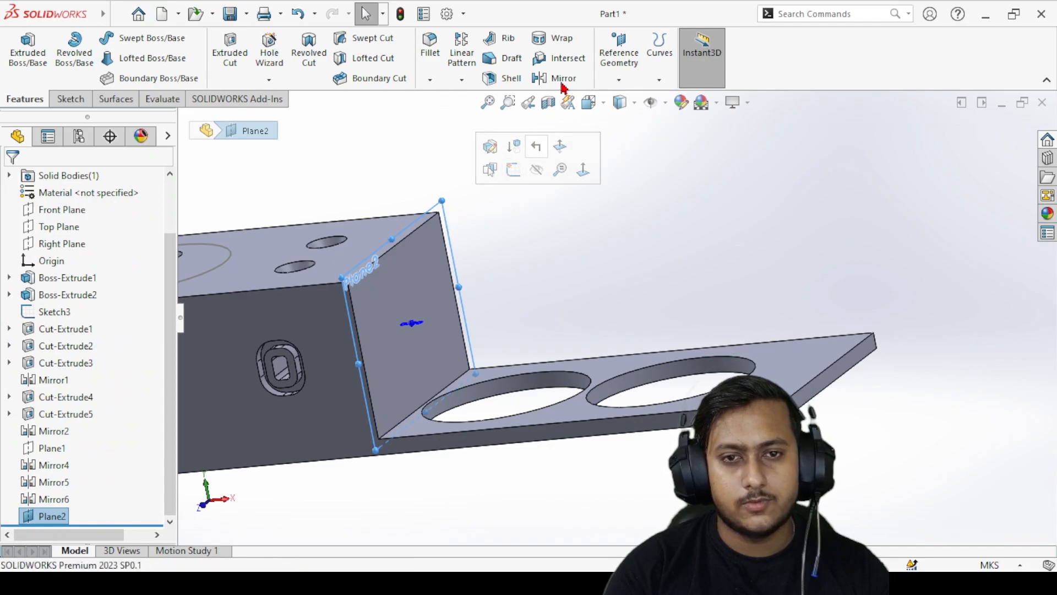
- Start a feature mirror about Plane2, clearing the block's face from the secondary mirror plane
left_click(564, 78)
key("f")
middle_click_drag(331, 334, 383, 314)
left_click(273, 332)
middle_click_drag(603, 295, 485, 292)
left_click(65, 275)
right_click(65, 274)
left_click(85, 304)
middle_click_drag(688, 259, 720, 272)
left_click(369, 328)
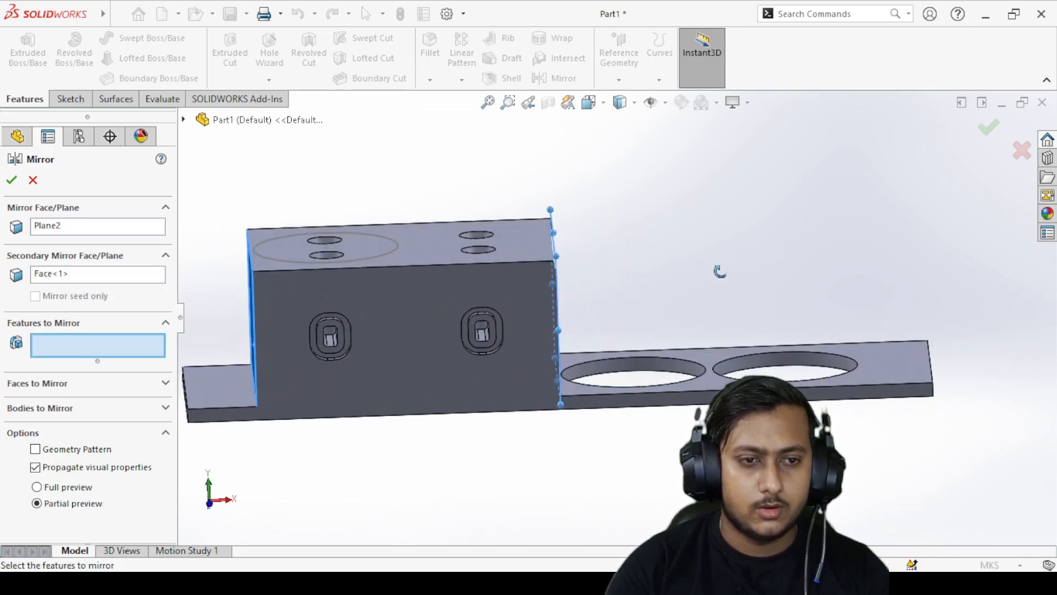
left_click(97, 275)
right_click(98, 278)
left_click(127, 303)
- Add the block Boss-Extrude2 and the front valve hole's tapered top Cut-Extrude1 to the mirror
middle_click_drag(268, 333, 302, 295)
left_click(302, 295)
middle_click_drag(711, 255, 661, 254)
middle_click_drag(530, 304, 462, 262)
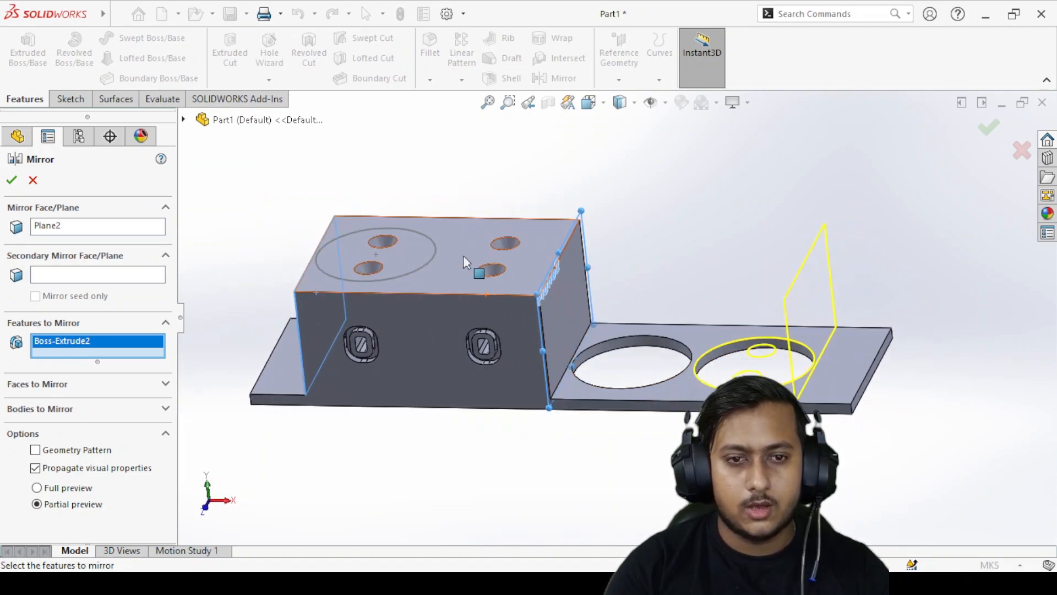
scroll(463, 262, "down", 4)
left_click(377, 328)
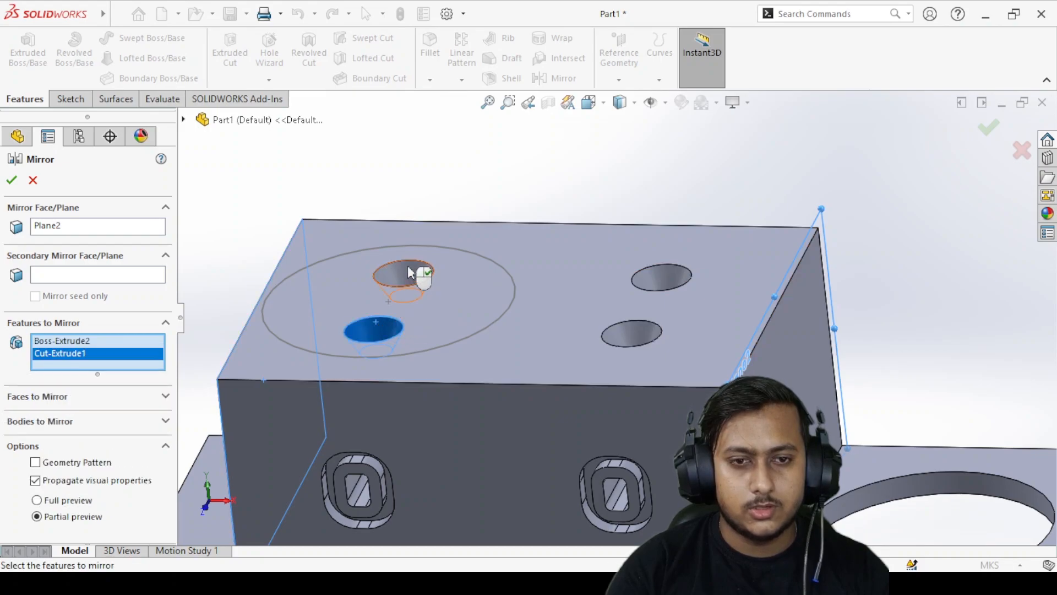
- Add the valve bore Cut-Extrude2 and the underside valve cut Cut-Extrude3 to the features to mirror
middle_click_drag(405, 325, 406, 374)
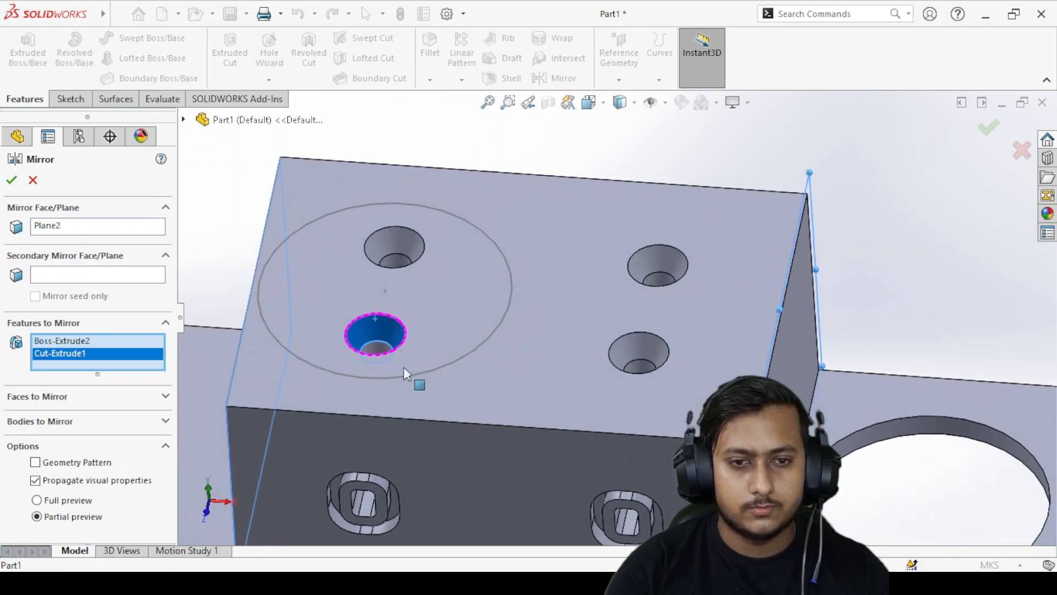
left_click(379, 352)
scroll(418, 424, "up", 5)
middle_click_drag(418, 425, 428, 289)
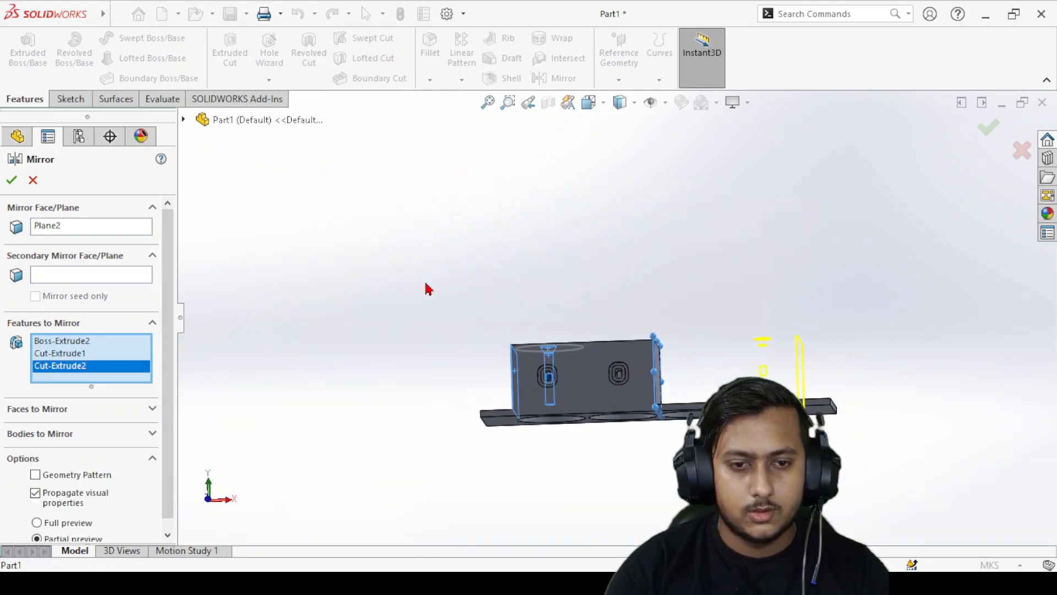
scroll(578, 338, "down", 5)
middle_click_drag(457, 448, 467, 406)
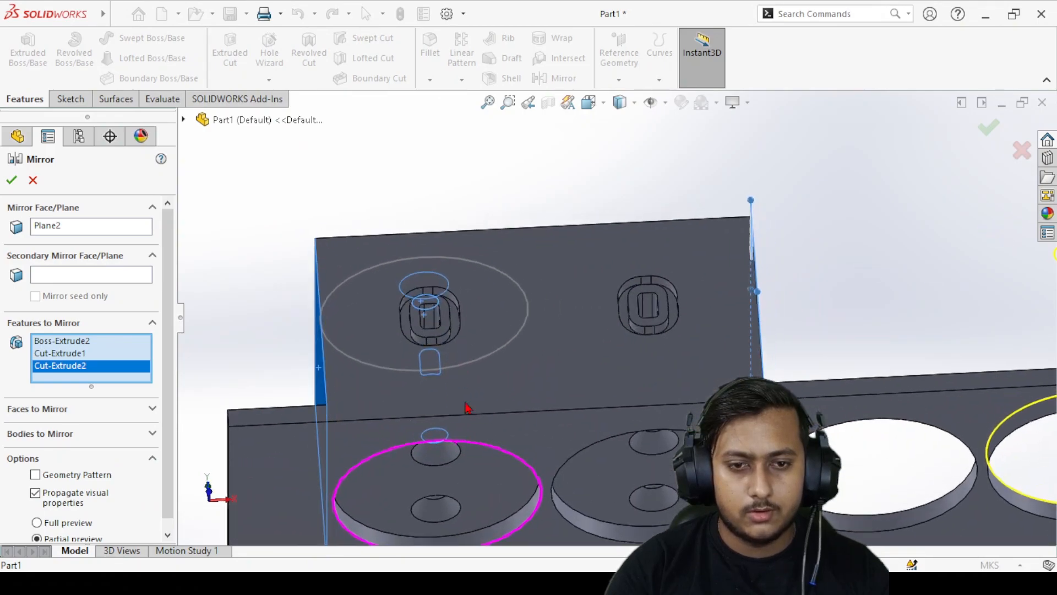
left_click(444, 455)
- Add the second valve hole Mirror1 and the copied valve holes Mirror5, and complete the mirror about Plane2
middle_click_drag(559, 259, 583, 228)
scroll(531, 365, "down", 3)
middle_click_drag(547, 350, 527, 380)
left_click(511, 336)
scroll(697, 390, "up", 4)
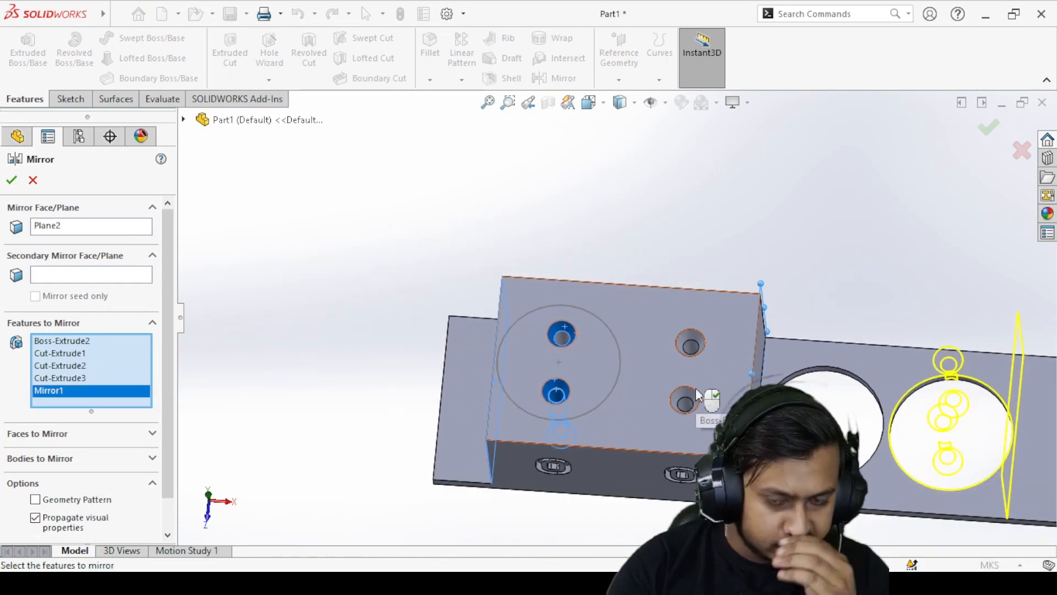
scroll(727, 418, "up", 3)
scroll(688, 370, "down", 8)
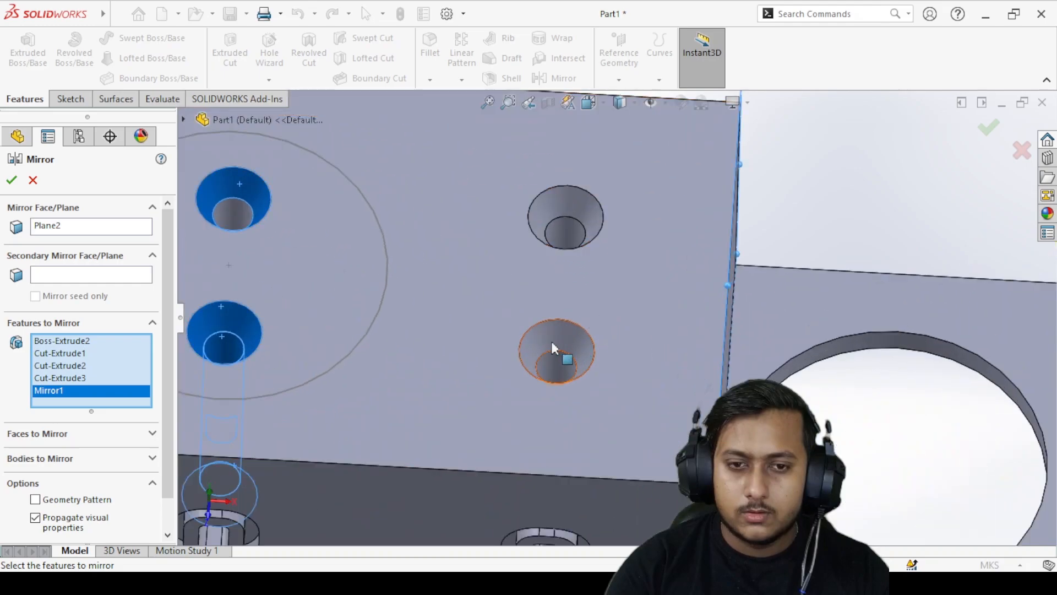
left_click(554, 349)
scroll(558, 348, "up", 5)
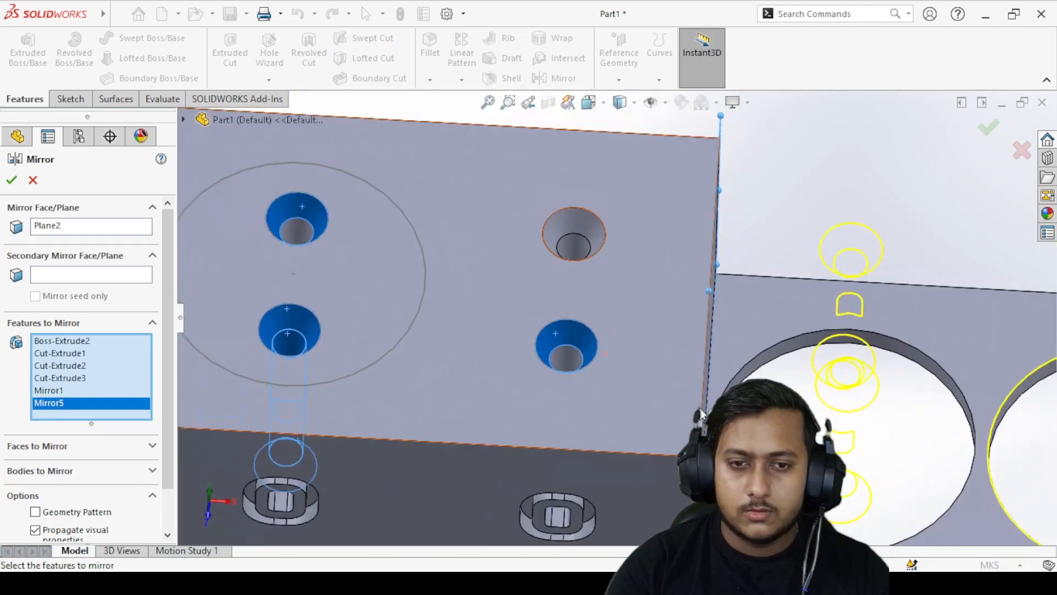
scroll(547, 251, "down", 4)
middle_click_drag(556, 321, 583, 154)
left_click(11, 181)
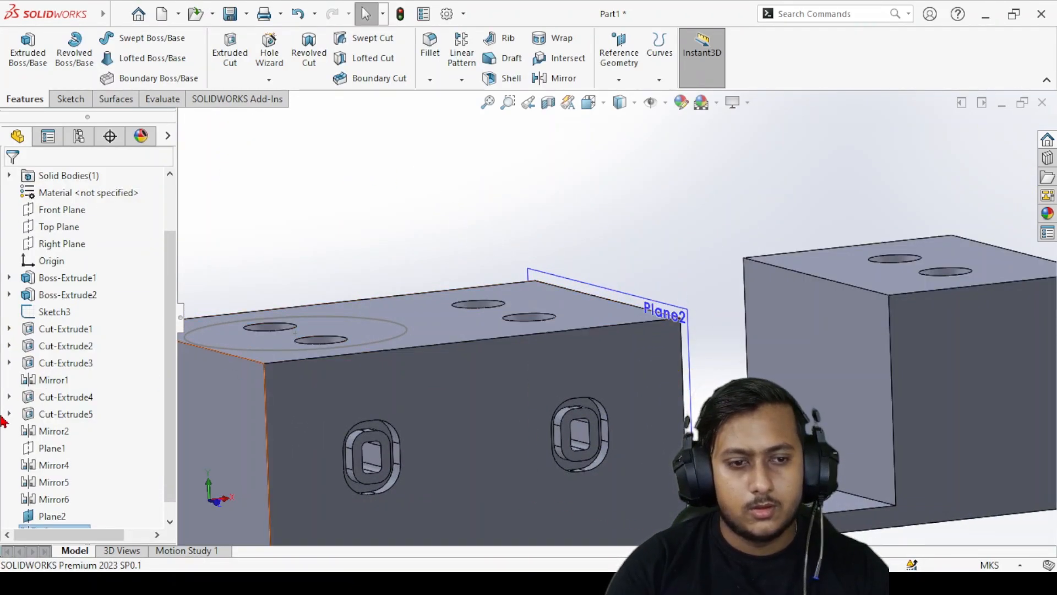
- Edit Mirror7 and remove all of its features to mirror, beginning with Boss-Extrude2 and Mirror5
scroll(110, 450, "down", 1)
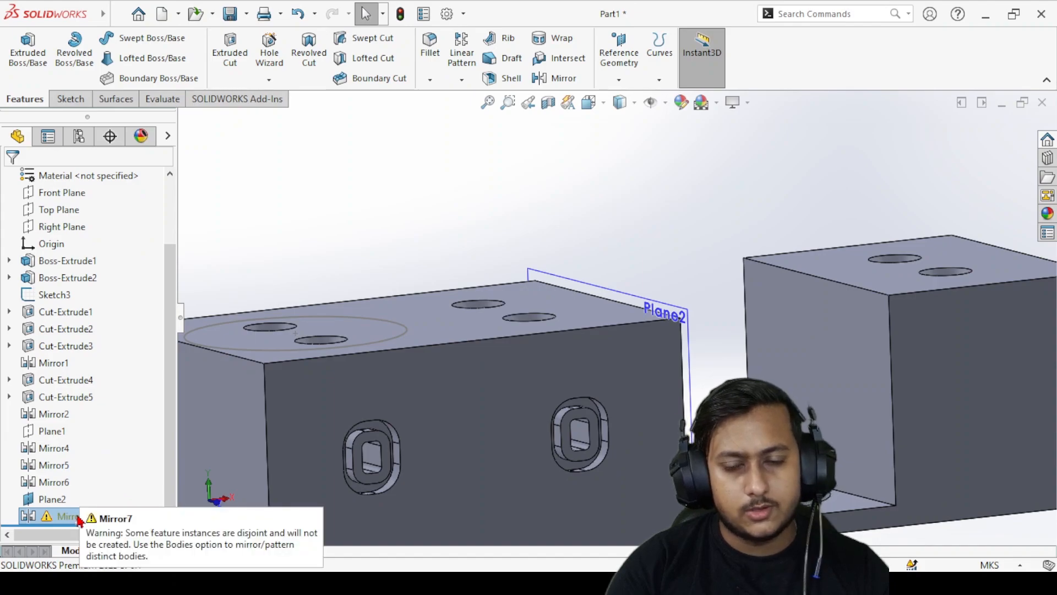
right_click(51, 516)
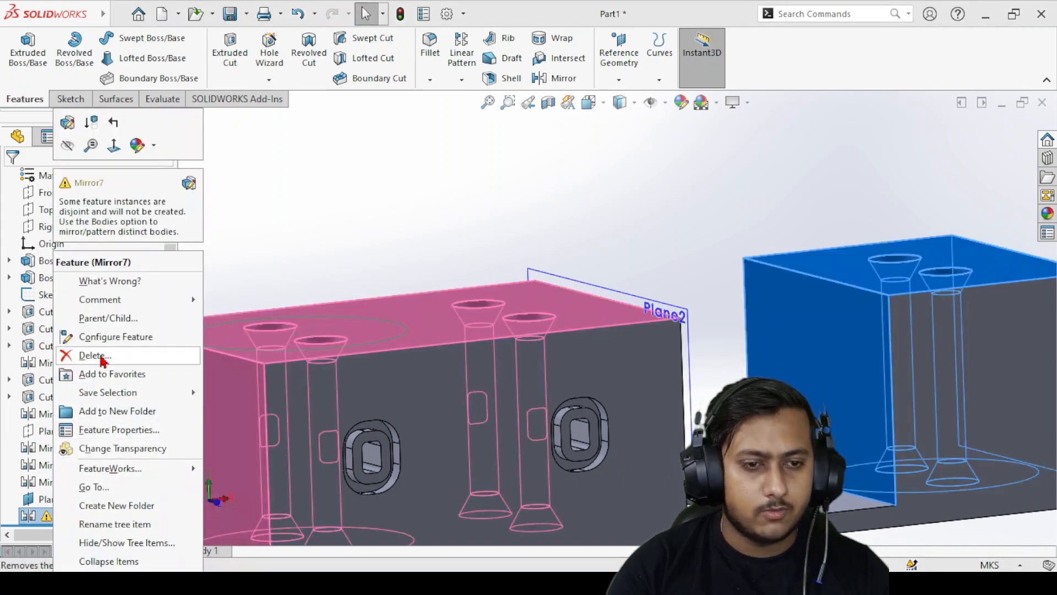
left_click(67, 124)
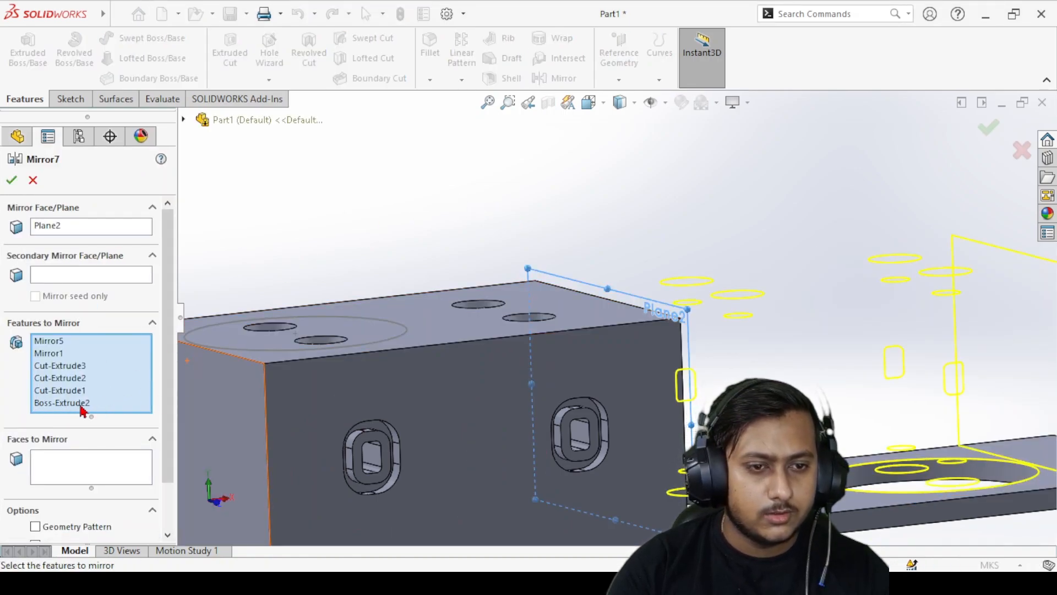
right_click(72, 409)
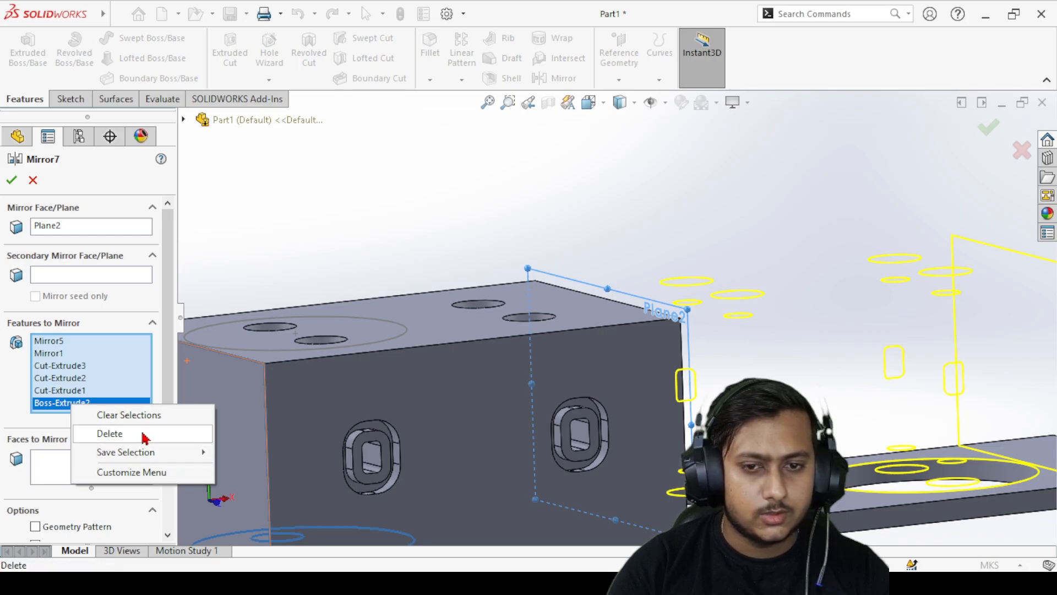
left_click(145, 435)
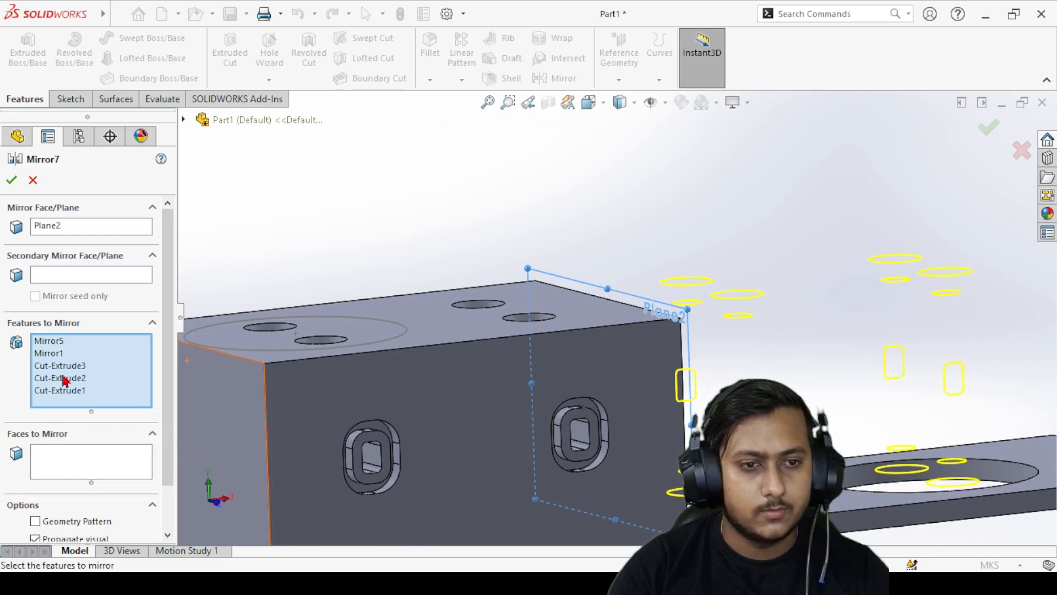
left_click(60, 341)
right_click(61, 341)
left_click(82, 368)
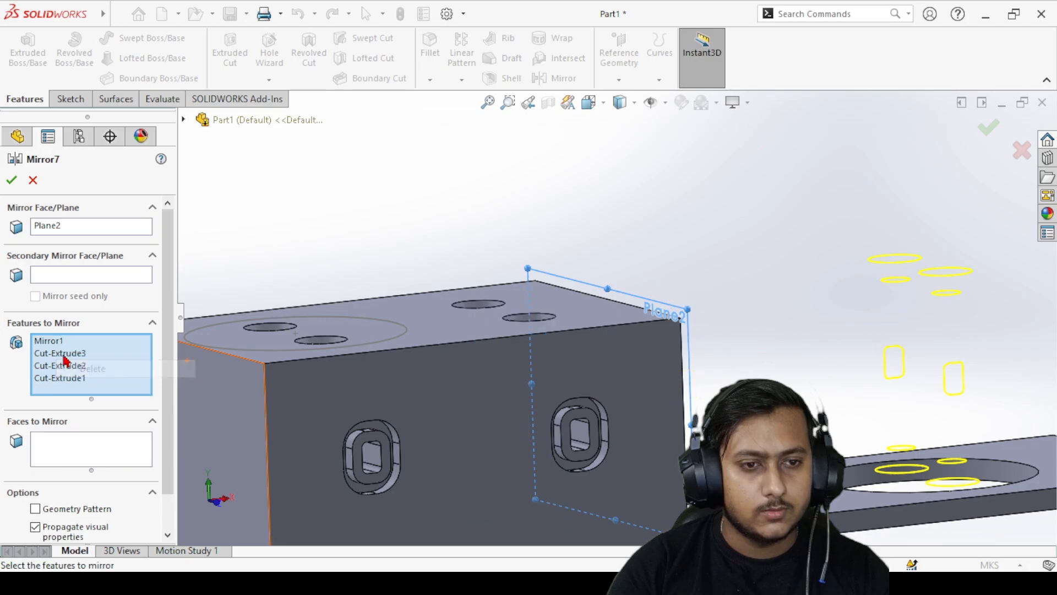
right_click(65, 387)
left_click(96, 390)
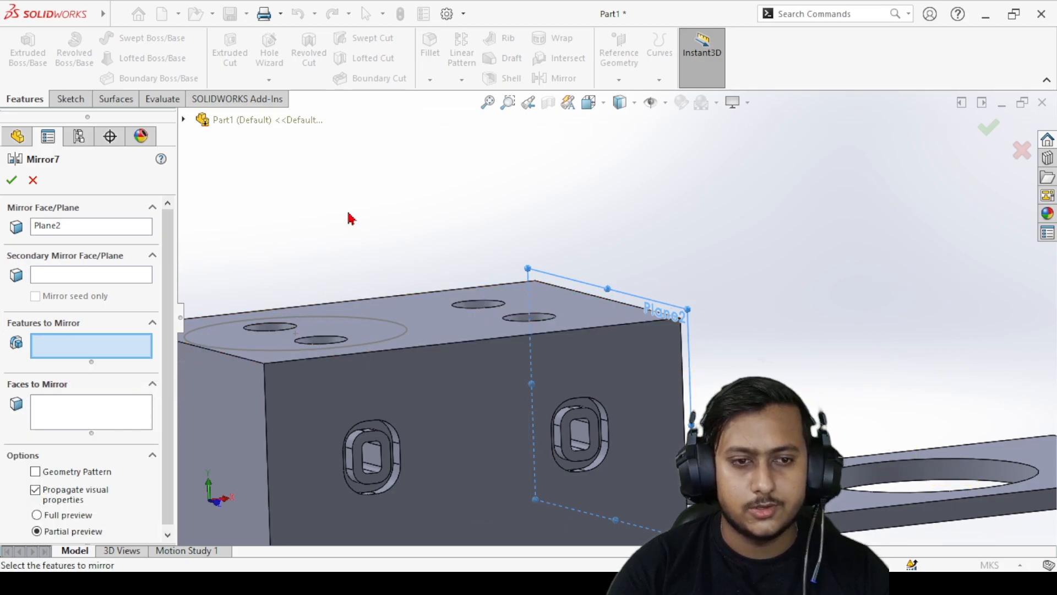
- Select Boss-Extrude2, Cut-Extrude1, Cut-Extrude2, Cut-Extrude3 and Mirror1 as the features of Mirror7, and apply the mirror about Plane2
left_click(183, 119)
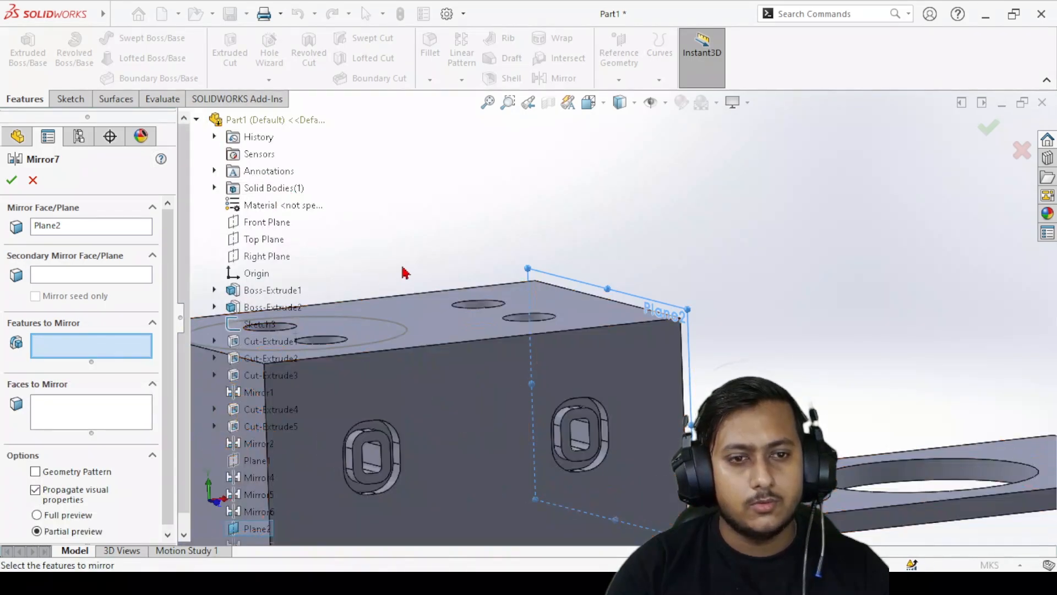
scroll(491, 228, "down", 5)
scroll(490, 229, "up", 6)
scroll(439, 359, "down", 3)
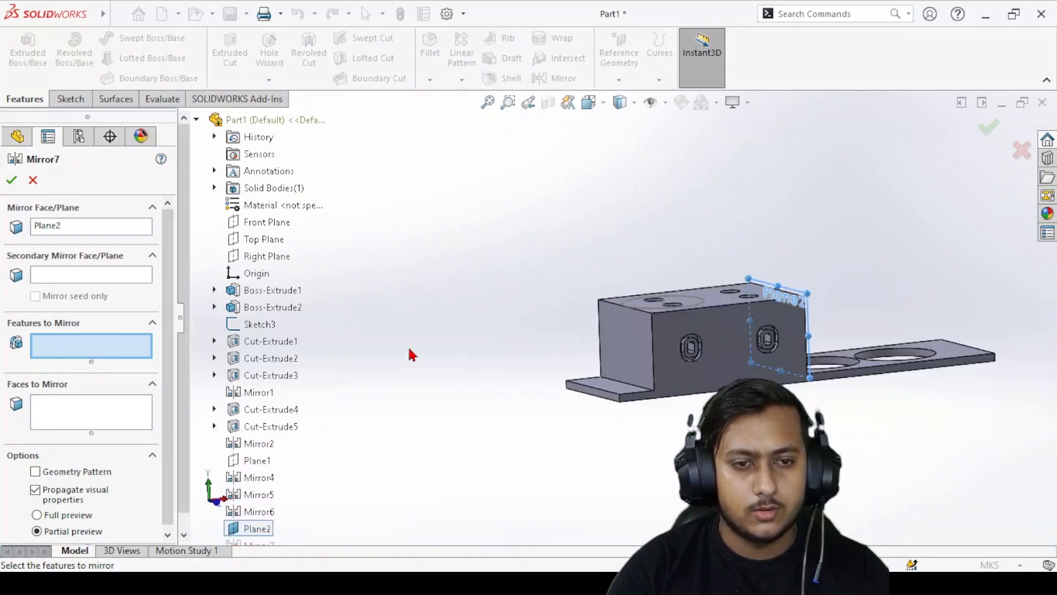
left_click(274, 313)
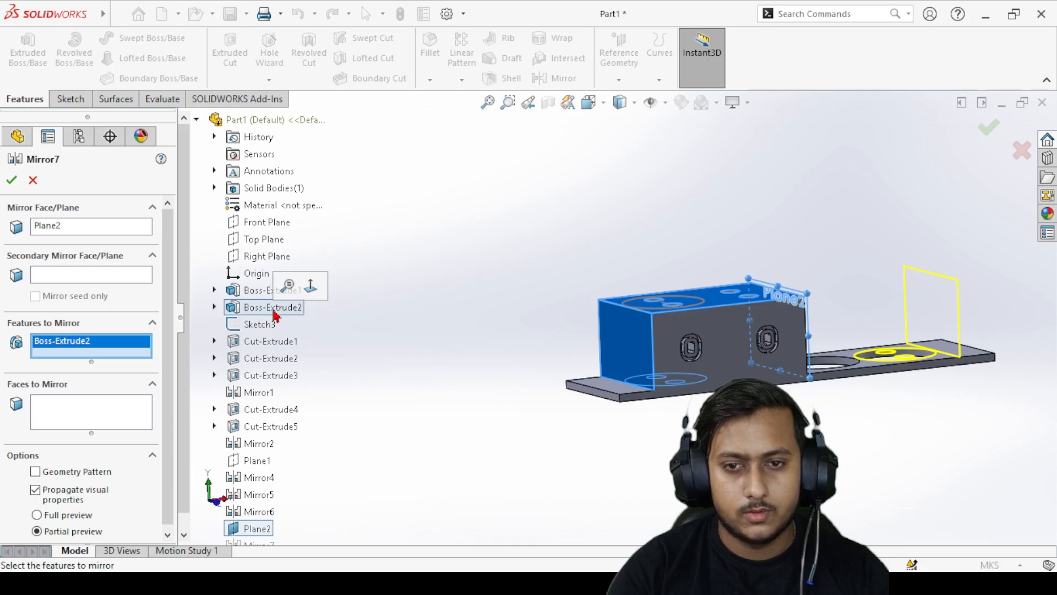
left_click(273, 341)
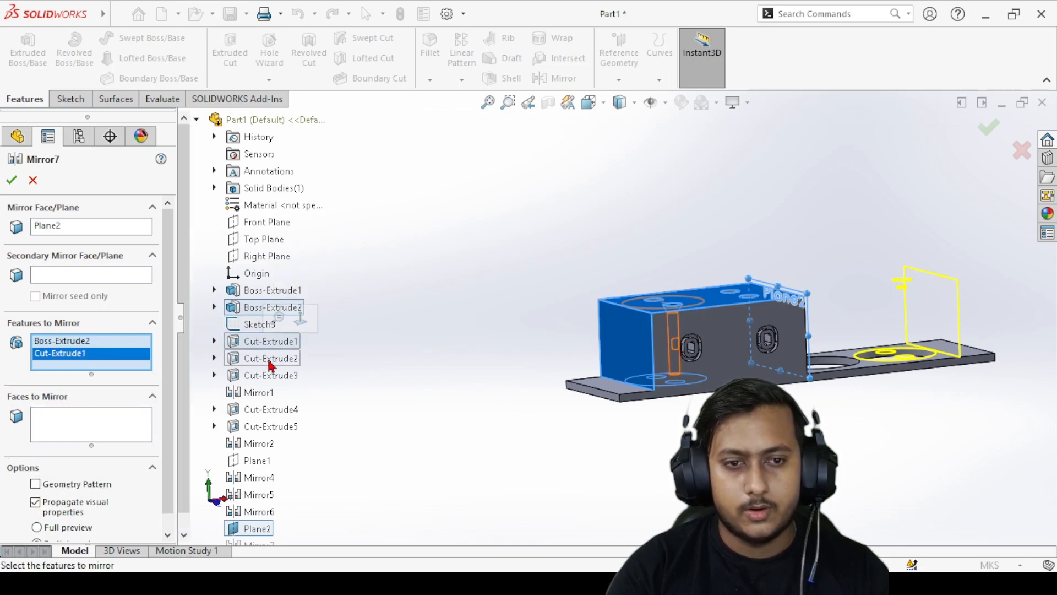
left_click(271, 358)
left_click(267, 377)
left_click(258, 392)
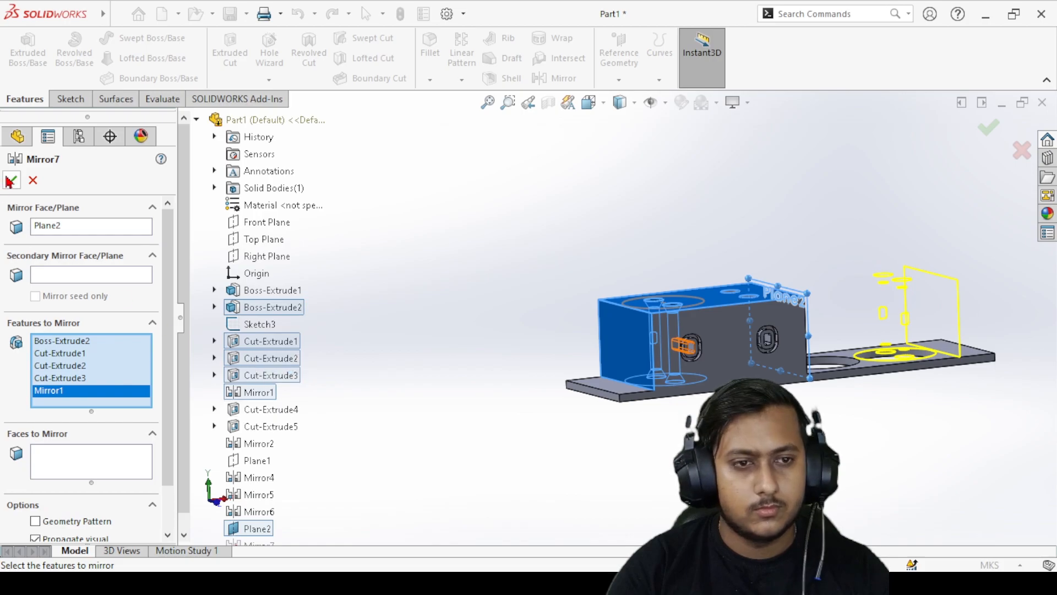
key("Return")
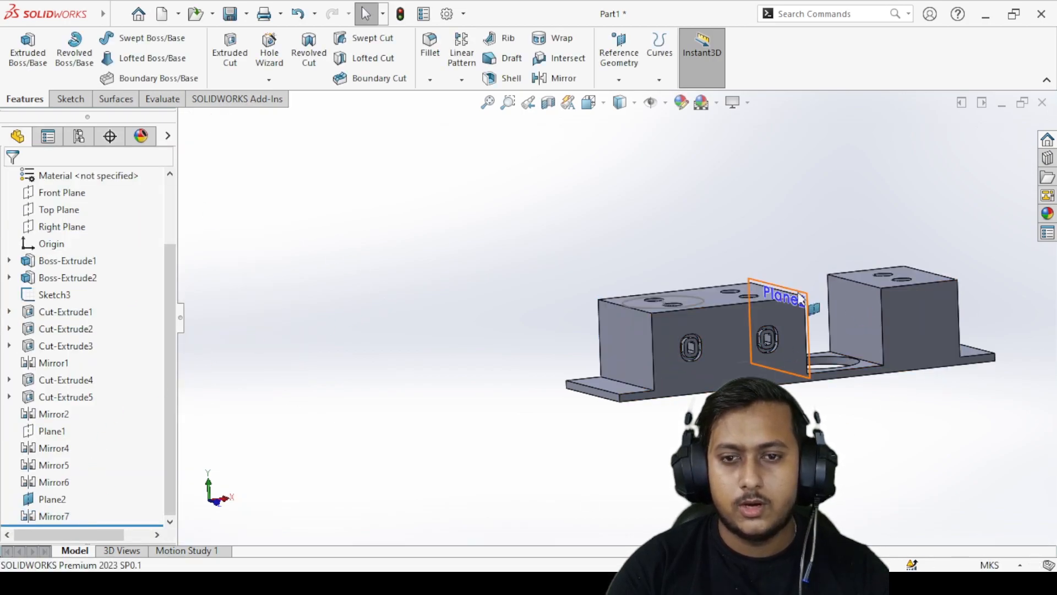
- Mirror the side port features Cut-Extrude4, Cut-Extrude5 and Mirror2 about Plane2 onto the separate block
scroll(949, 287, "down", 5)
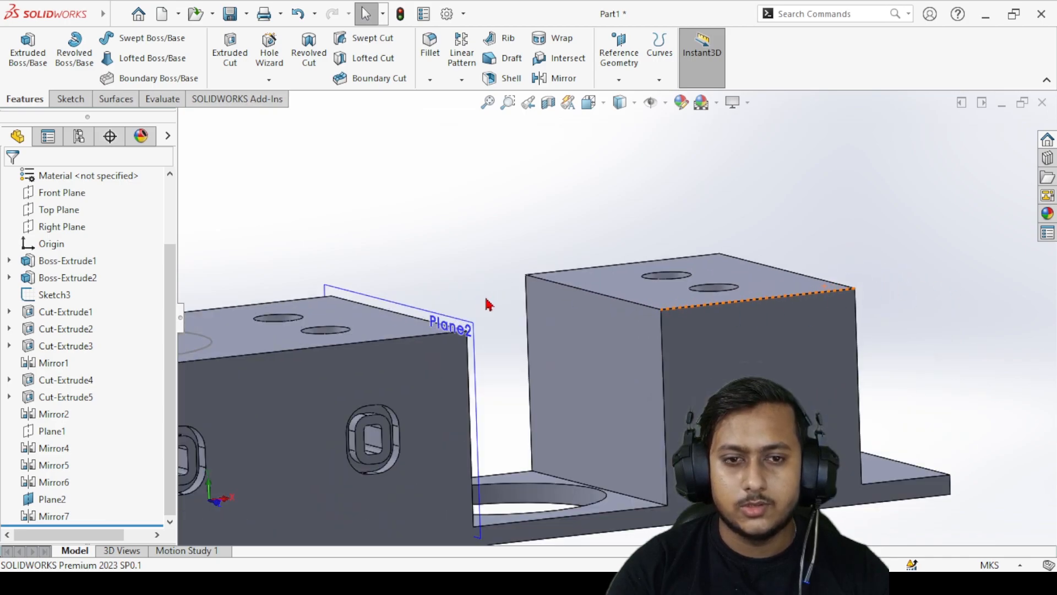
left_click(467, 322)
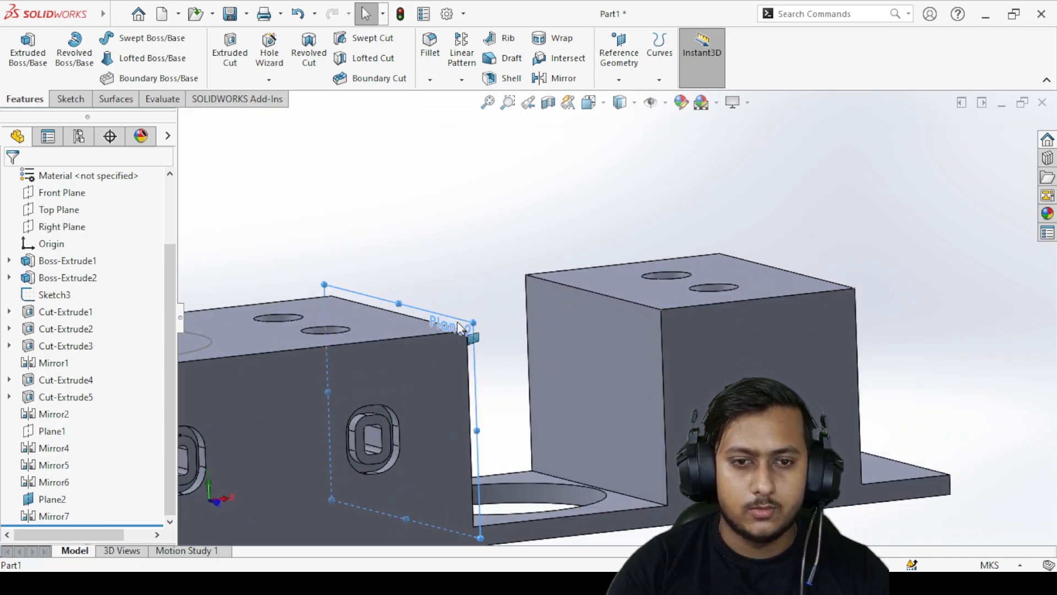
left_click(553, 79)
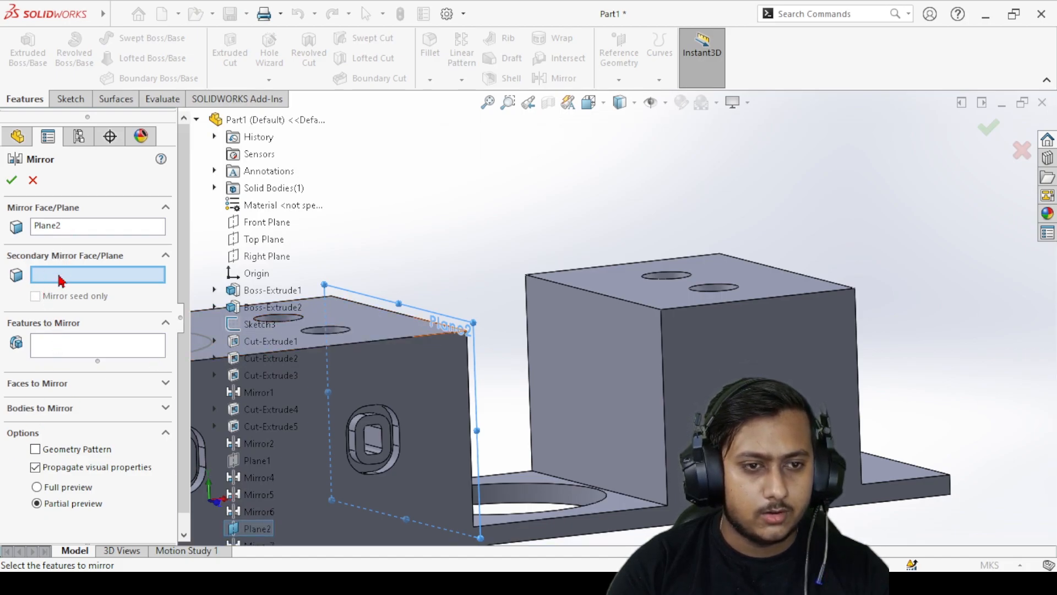
left_click(51, 342)
scroll(506, 314, "up", 3)
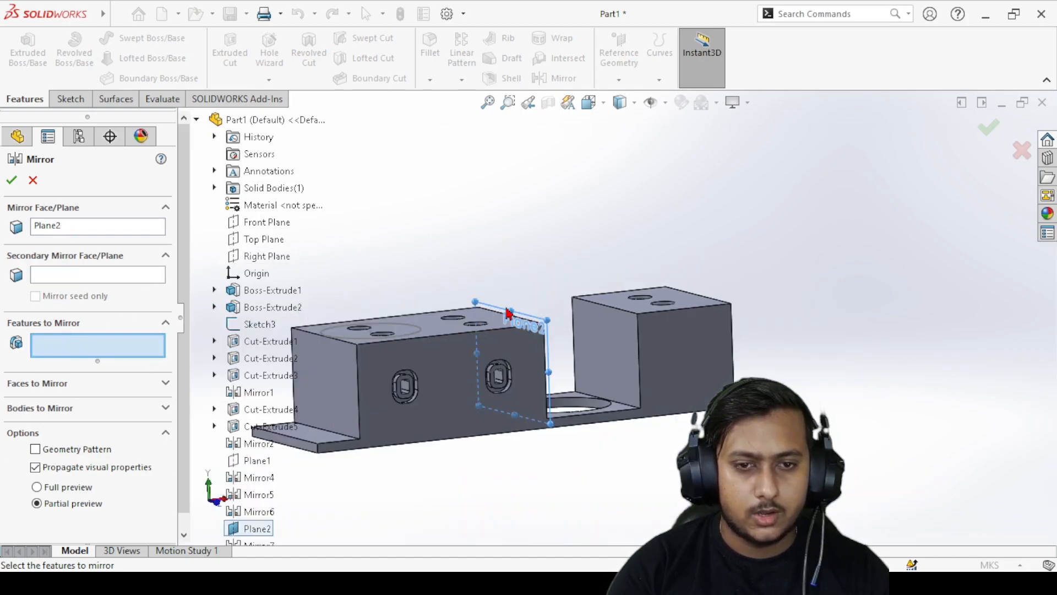
scroll(393, 392, "down", 10)
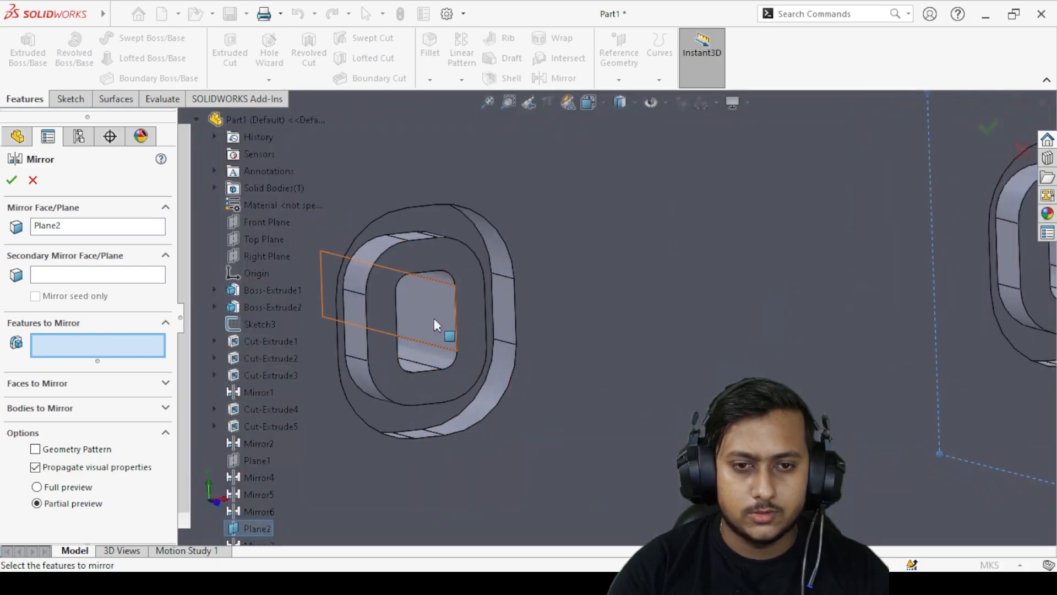
left_click(434, 318)
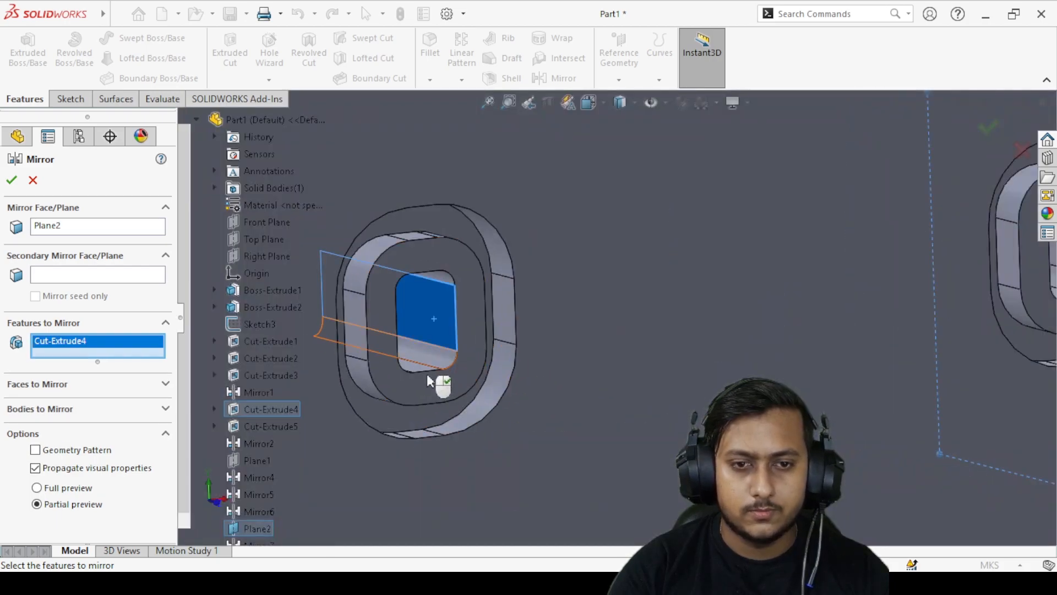
left_click(498, 399)
scroll(746, 366, "up", 10)
middle_click_drag(746, 366, 651, 367)
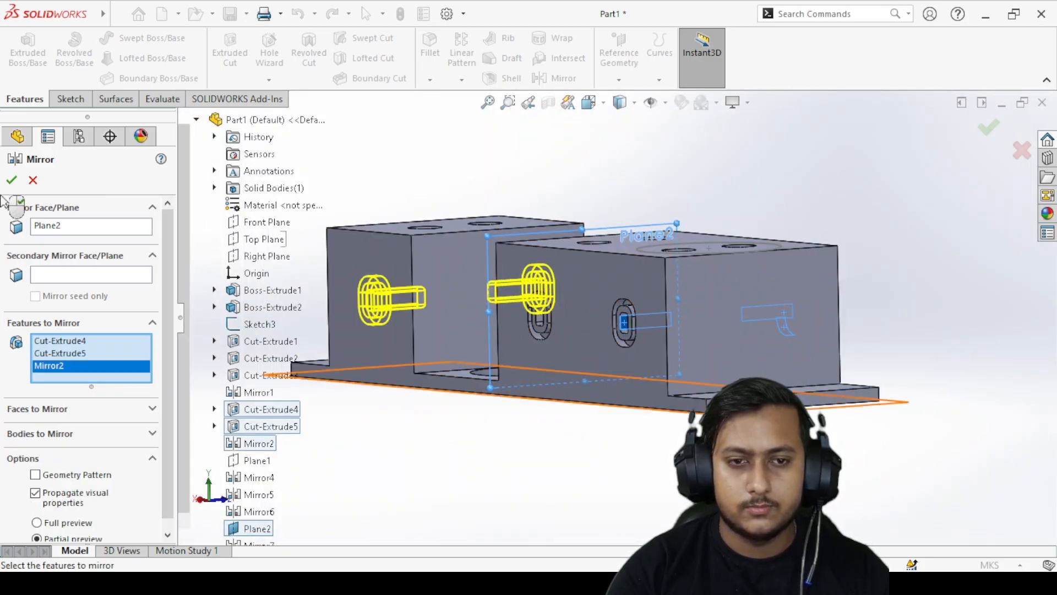
key("Return")
middle_click_drag(553, 158, 523, 251)
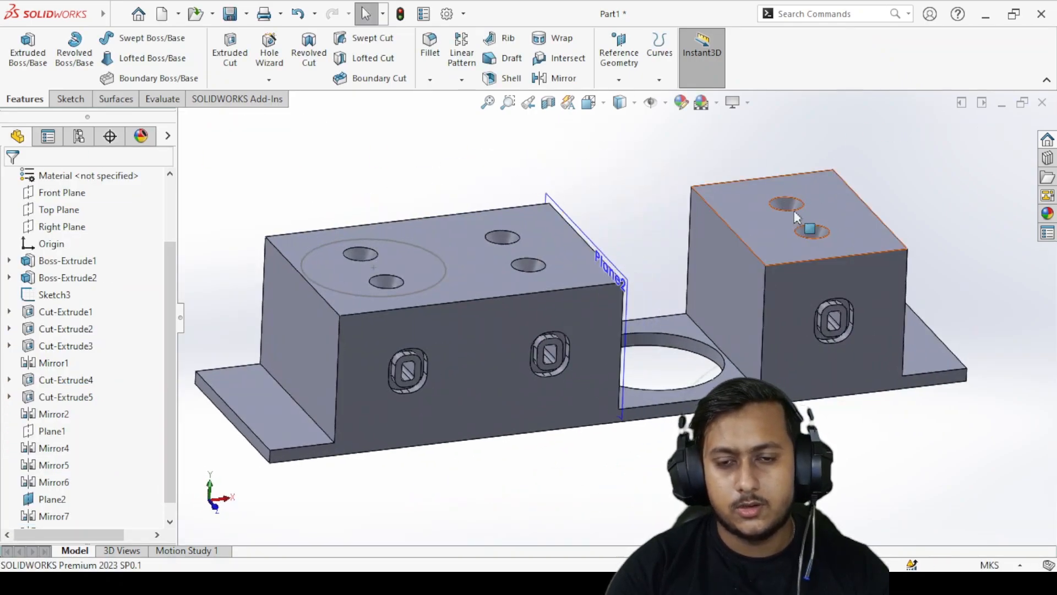
- Hide Plane2 in the model
scroll(771, 231, "down", 3)
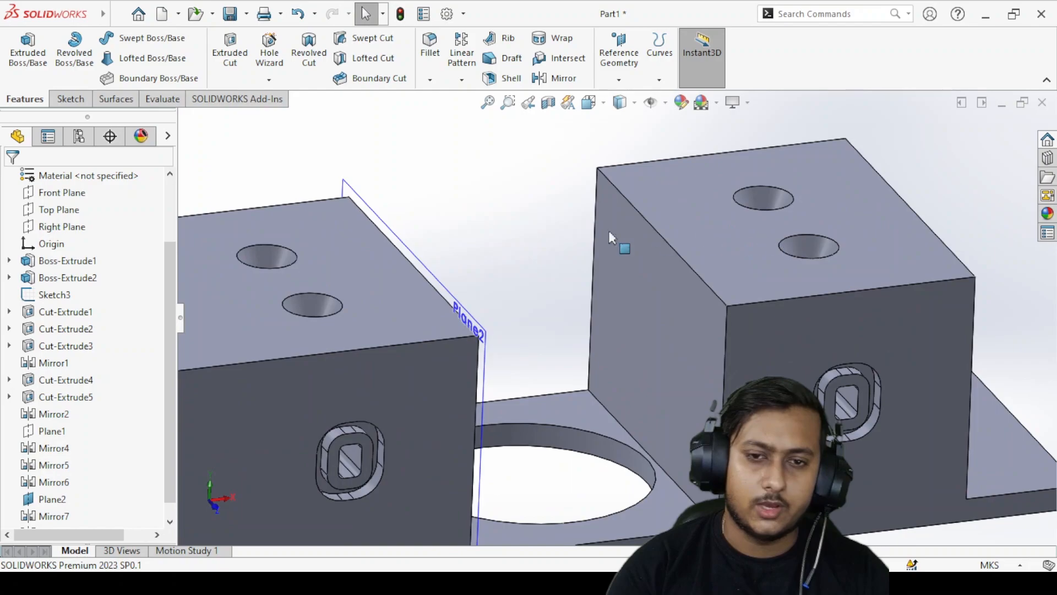
left_click(407, 253)
left_click(413, 166)
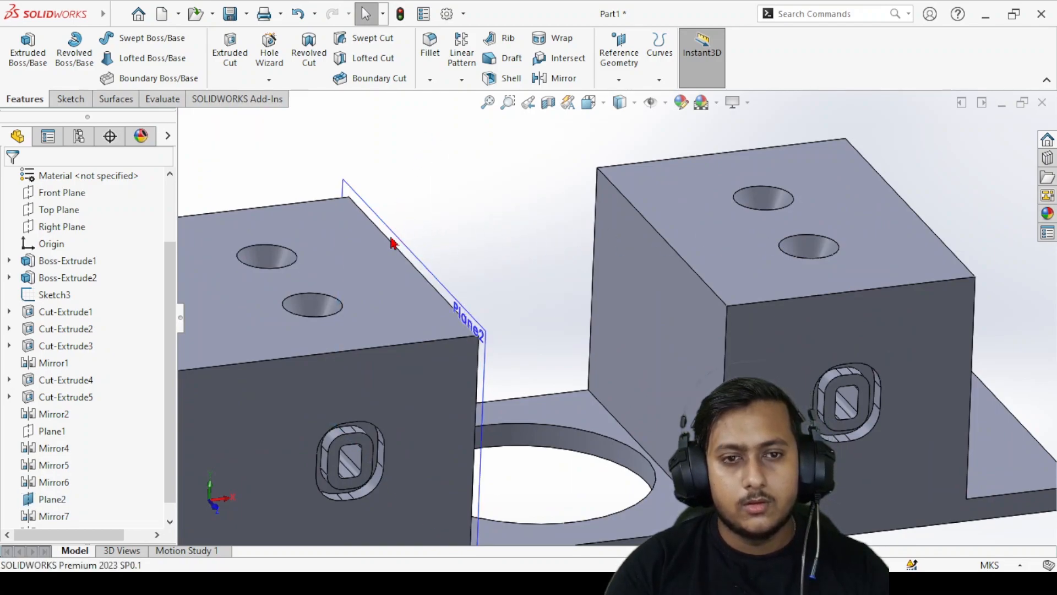
right_click(419, 259)
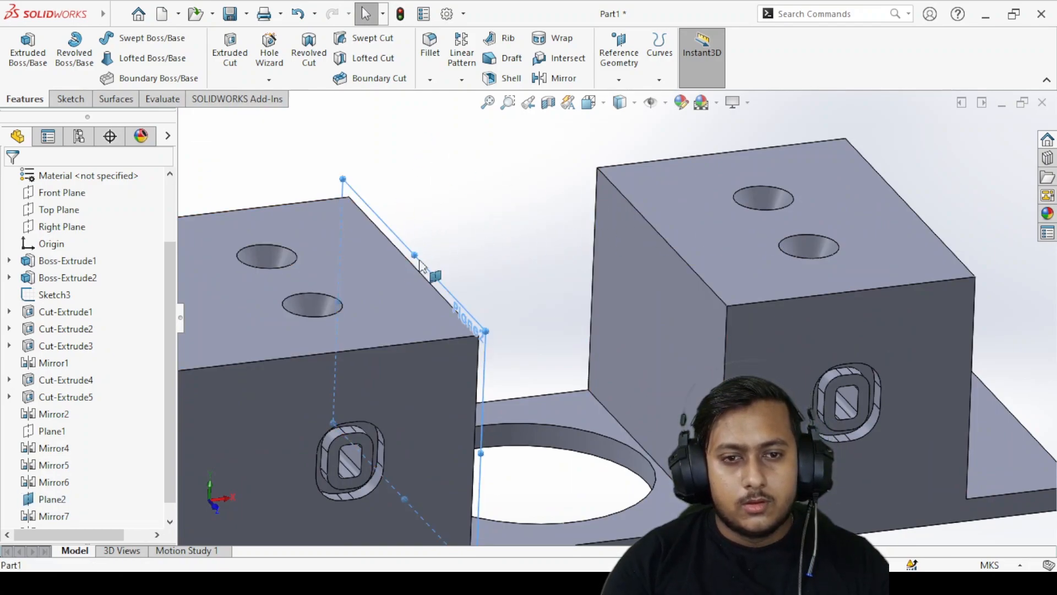
left_click(478, 238)
left_click(665, 292)
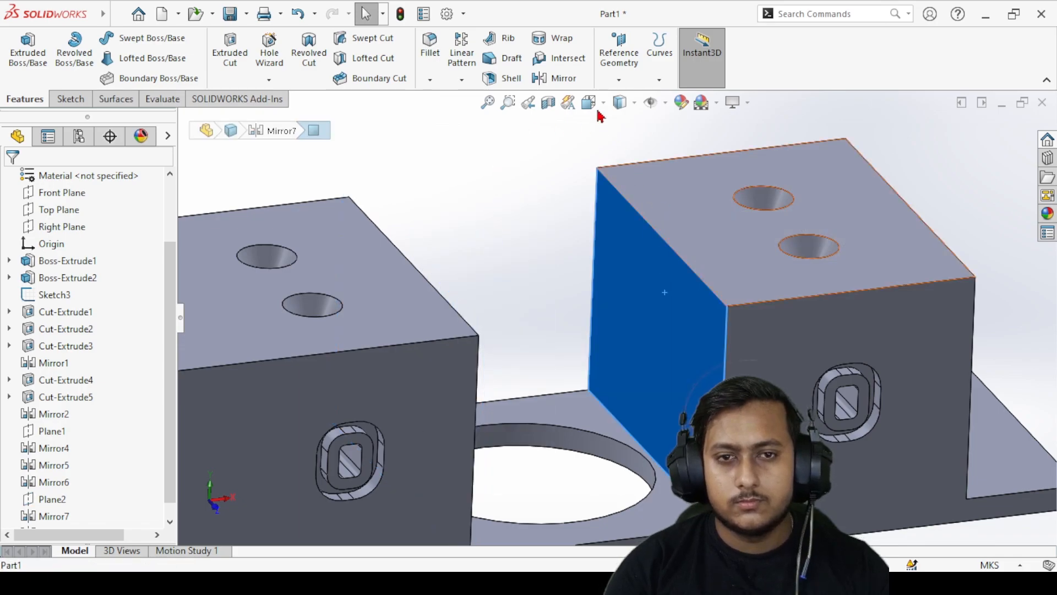
left_click(619, 55)
left_click(628, 106)
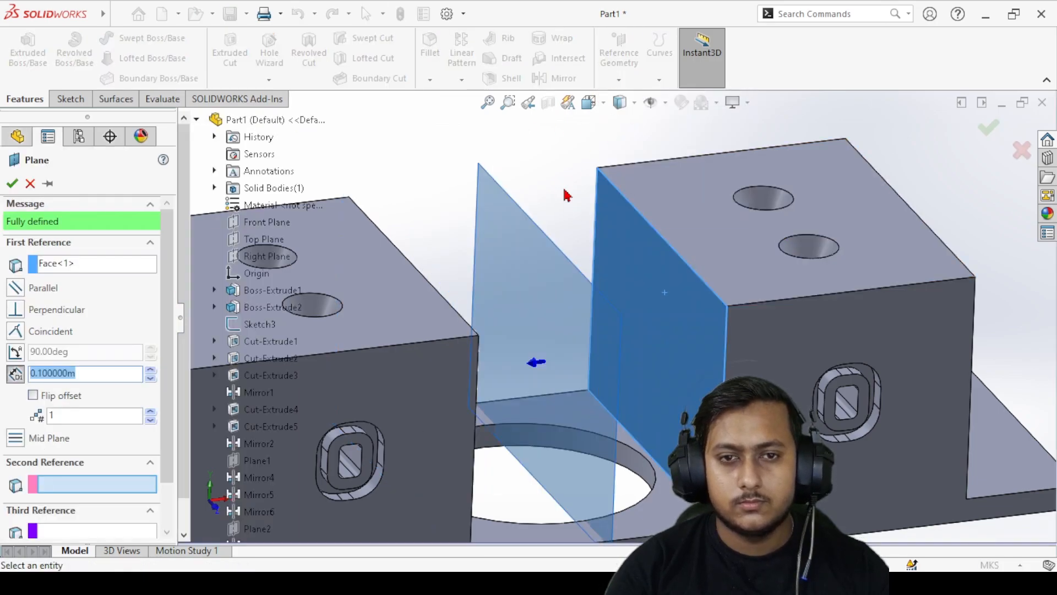
left_click(30, 183)
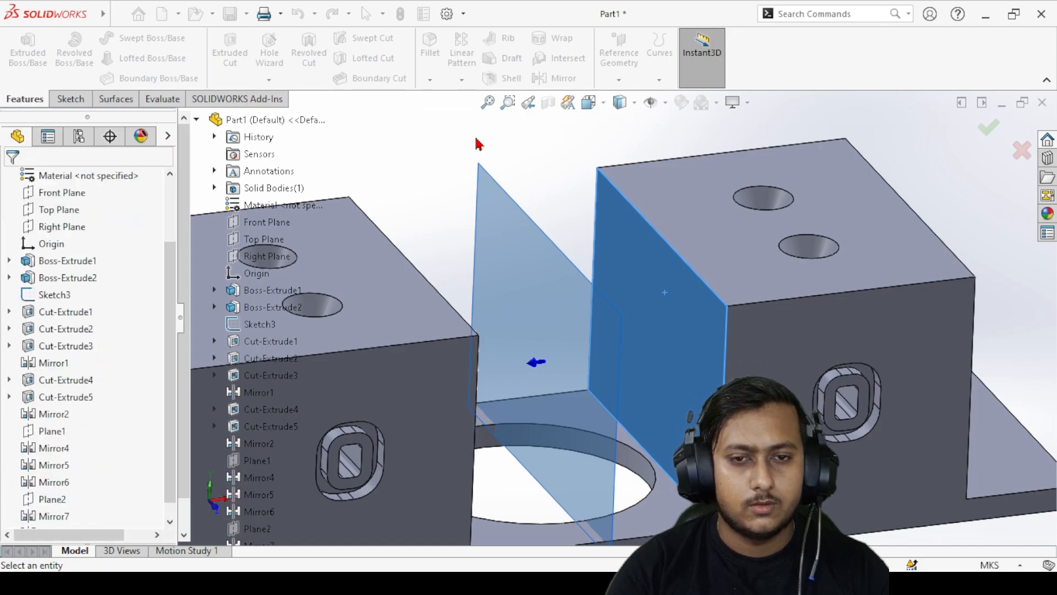
- Start a mirror about the separate block's inner side face and clear its outer side face from the secondary mirror reference
left_click(650, 332)
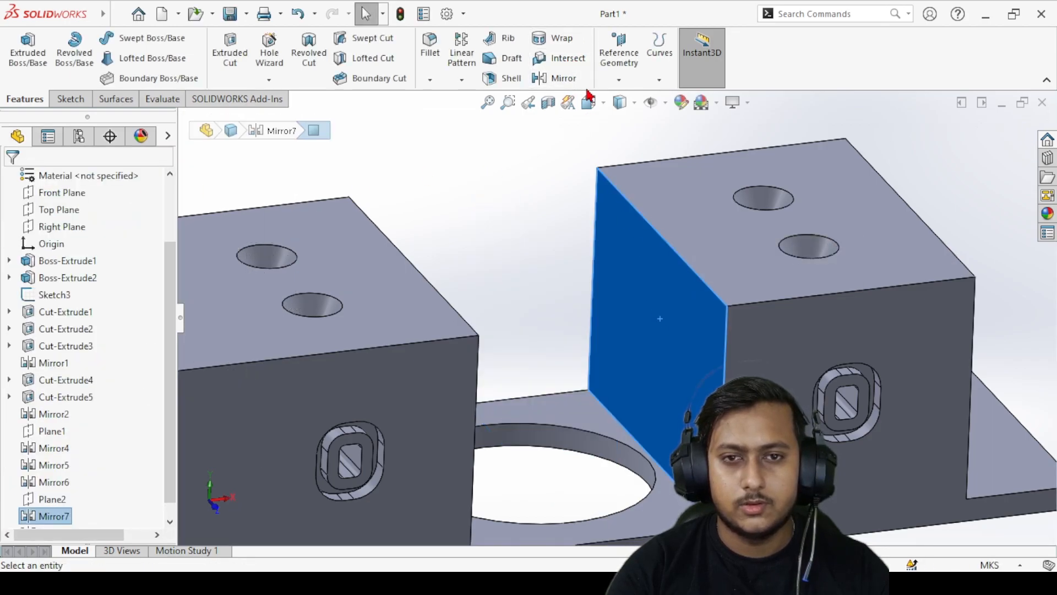
left_click(563, 80)
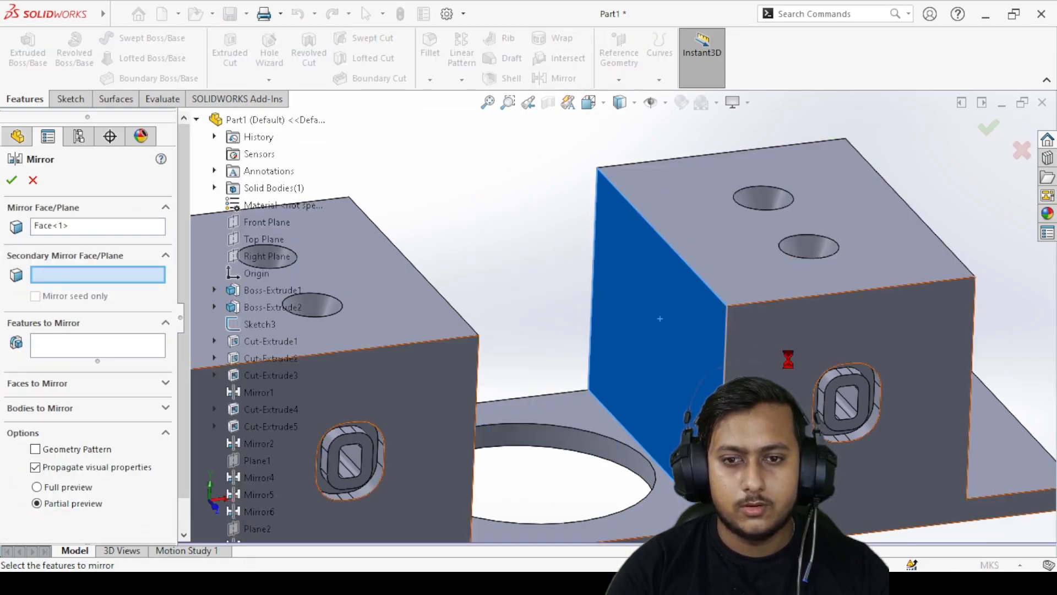
middle_click_drag(907, 324, 966, 319)
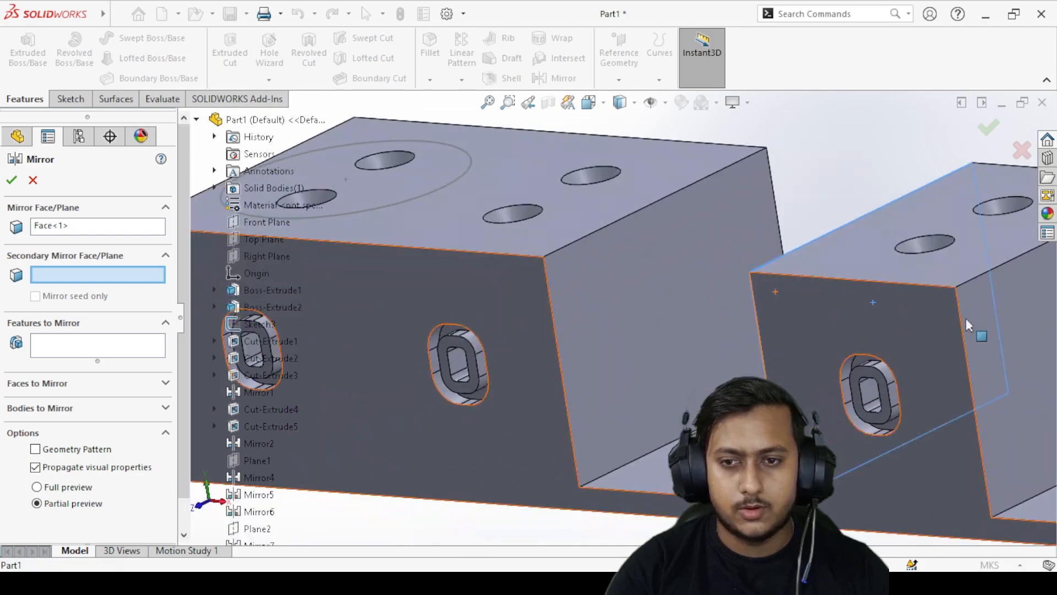
left_click(1017, 304)
scroll(762, 375, "down", 3)
middle_click_drag(761, 374, 716, 331)
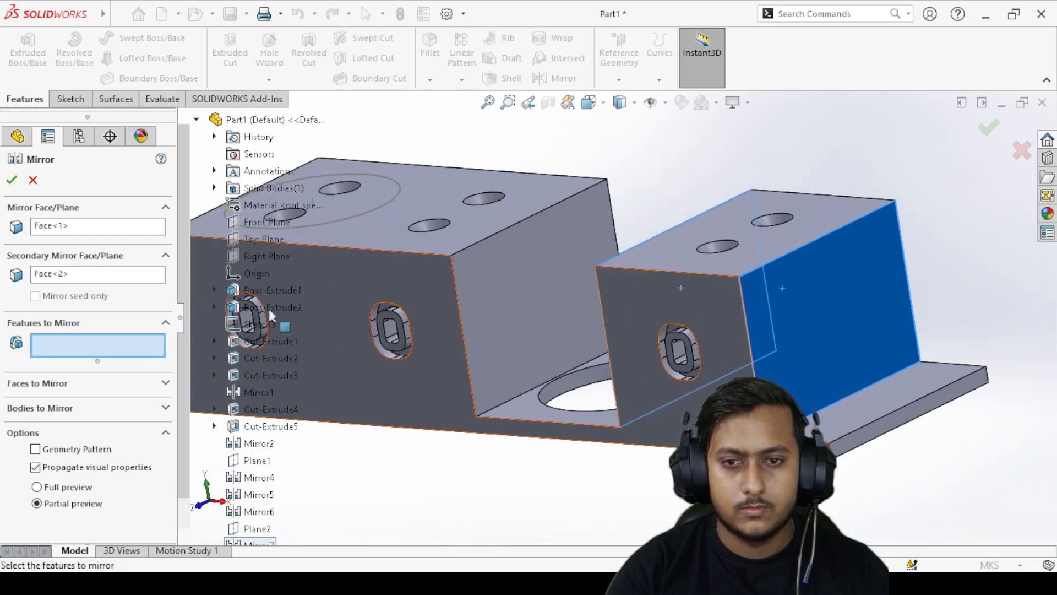
left_click(102, 274)
right_click(102, 279)
left_click(118, 302)
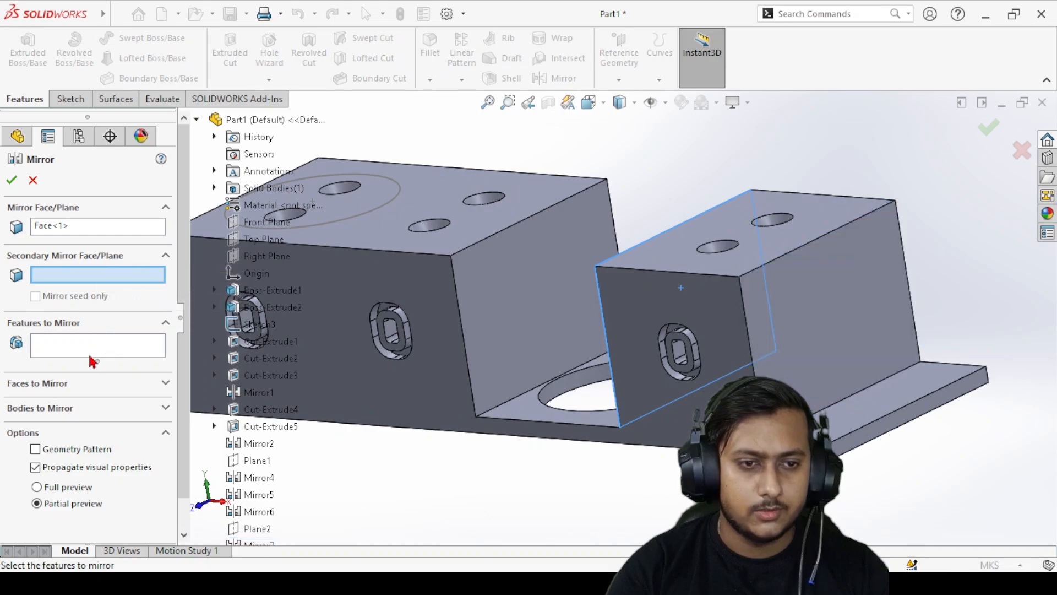
- Try to mirror the Mirror7 feature about the separate block's inner side face to fill the gap
left_click(95, 351)
left_click(770, 290)
middle_click_drag(773, 379, 847, 396)
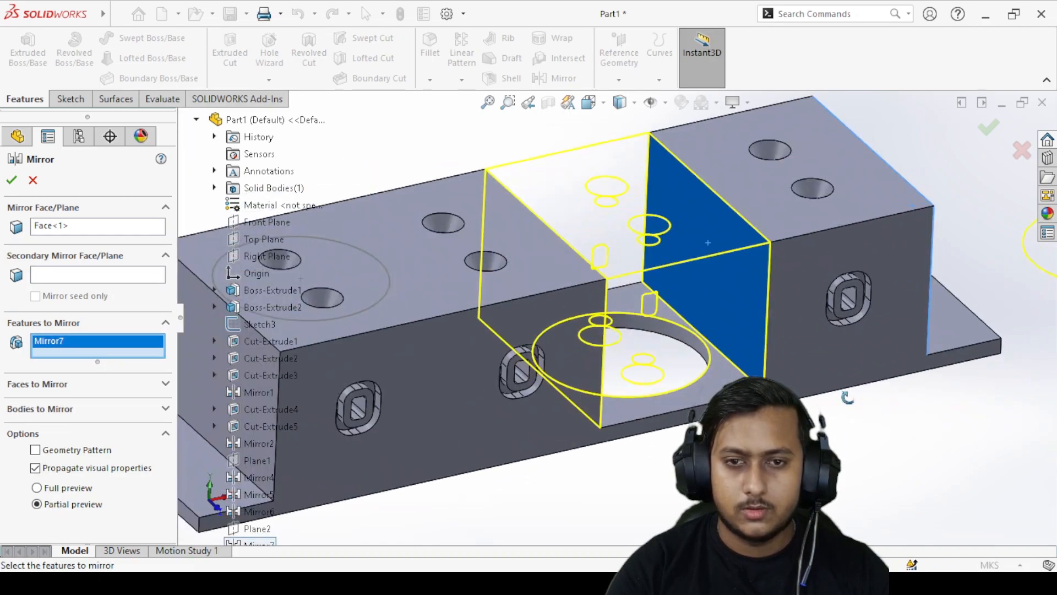
left_click(11, 182)
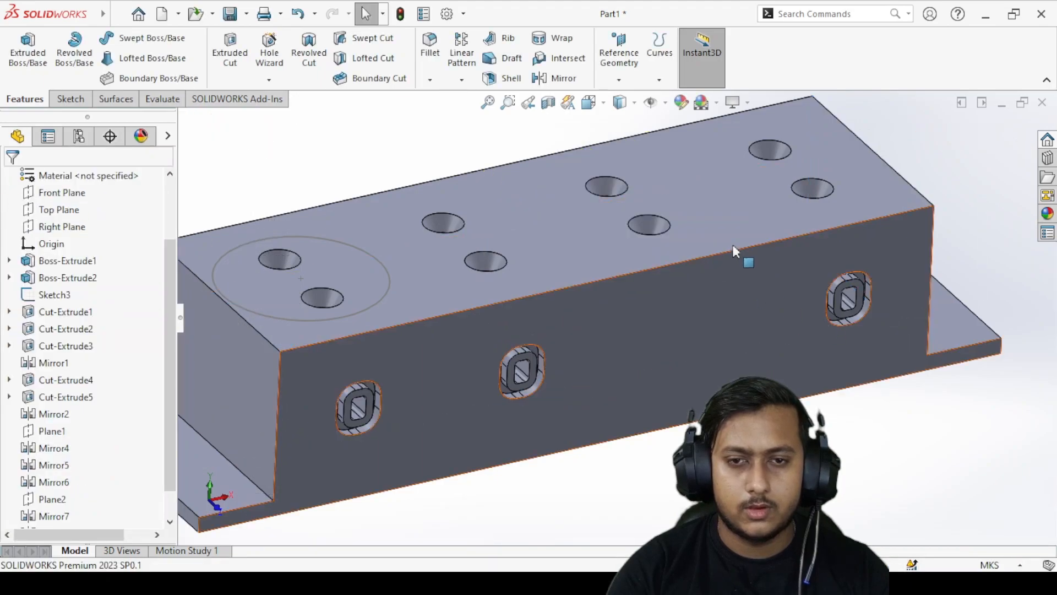
- Delete the Mirror9 feature
scroll(867, 232, "down", 3)
scroll(613, 319, "up", 2)
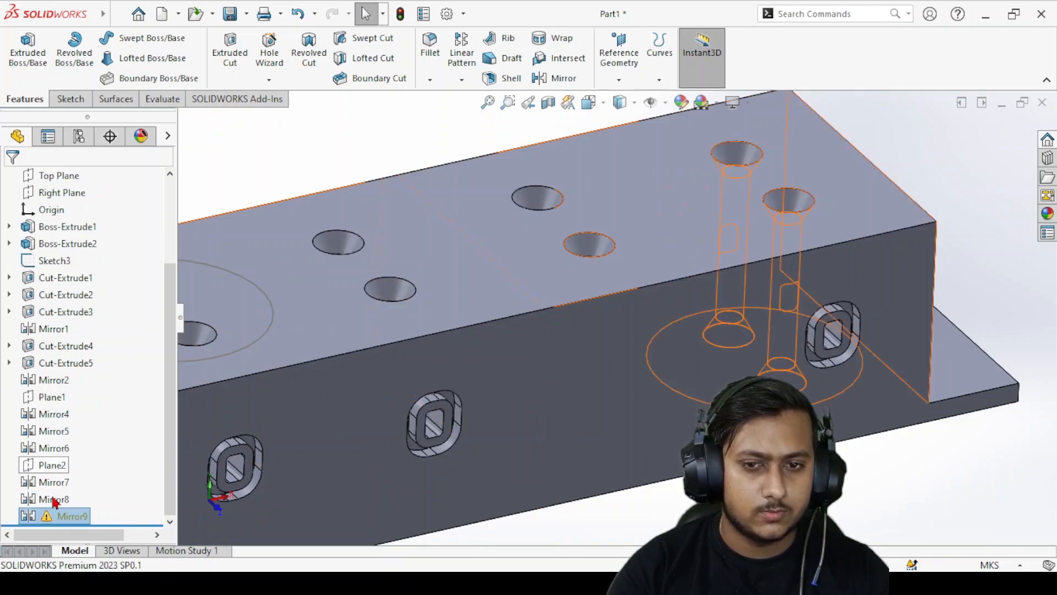
right_click(58, 520)
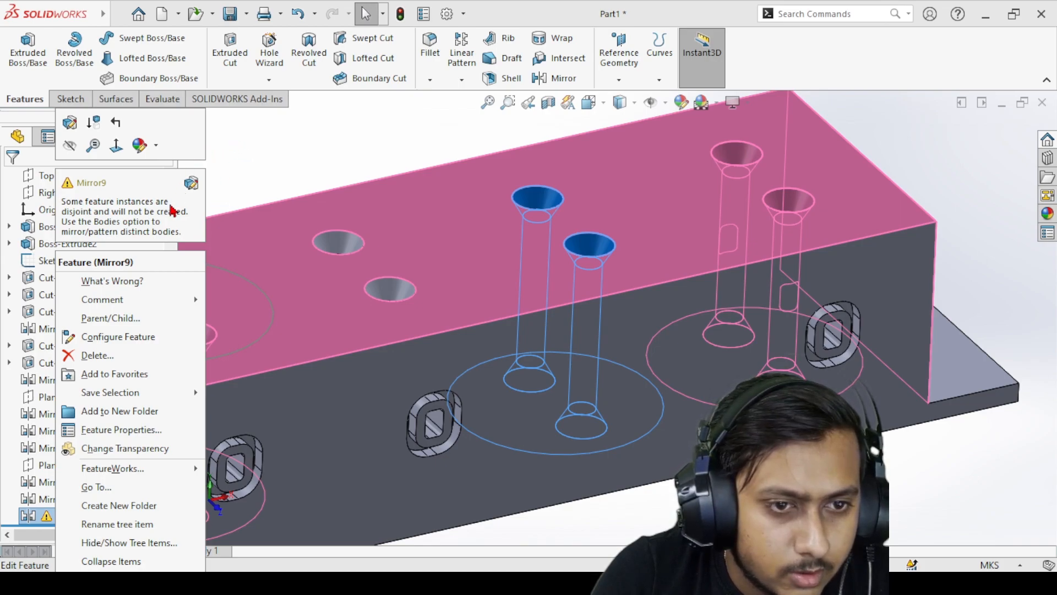
left_click(88, 356)
left_click(639, 219)
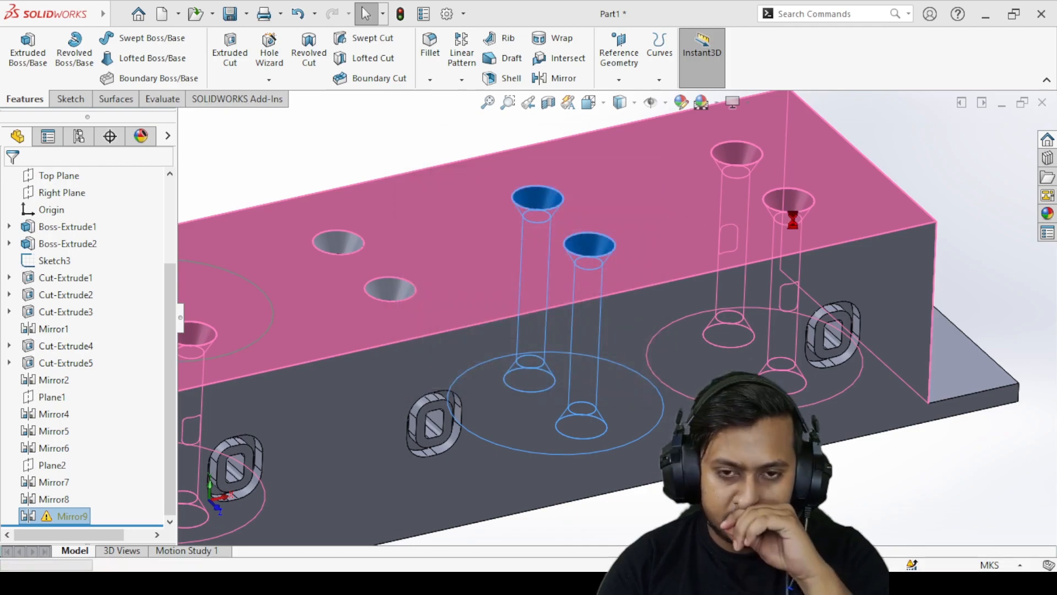
- Create a reference plane from the long block's side face that borders the gap
scroll(639, 307, "up", 3)
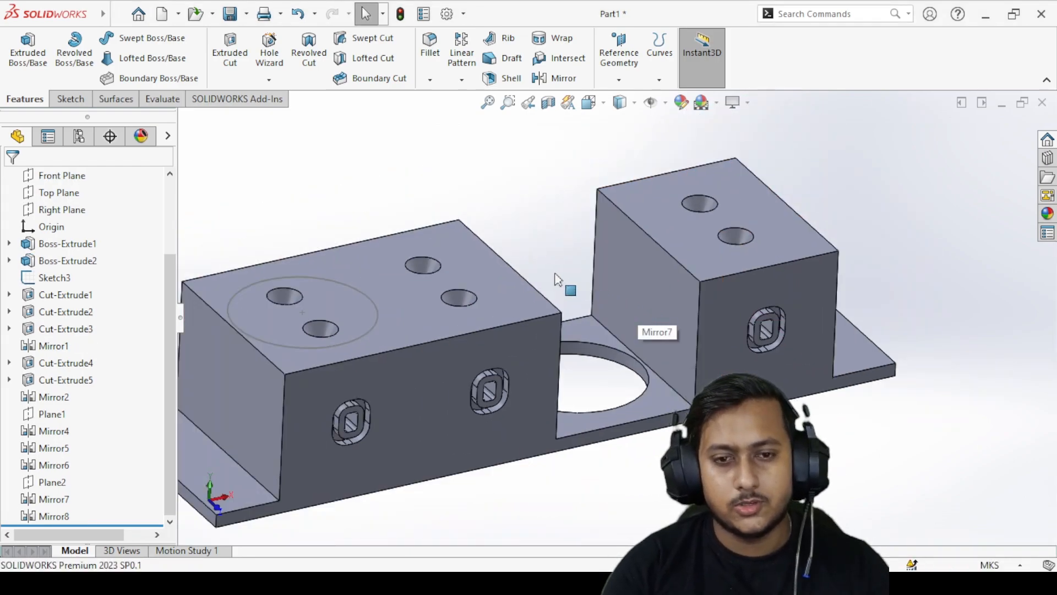
scroll(567, 290, "down", 6)
scroll(584, 352, "up", 4)
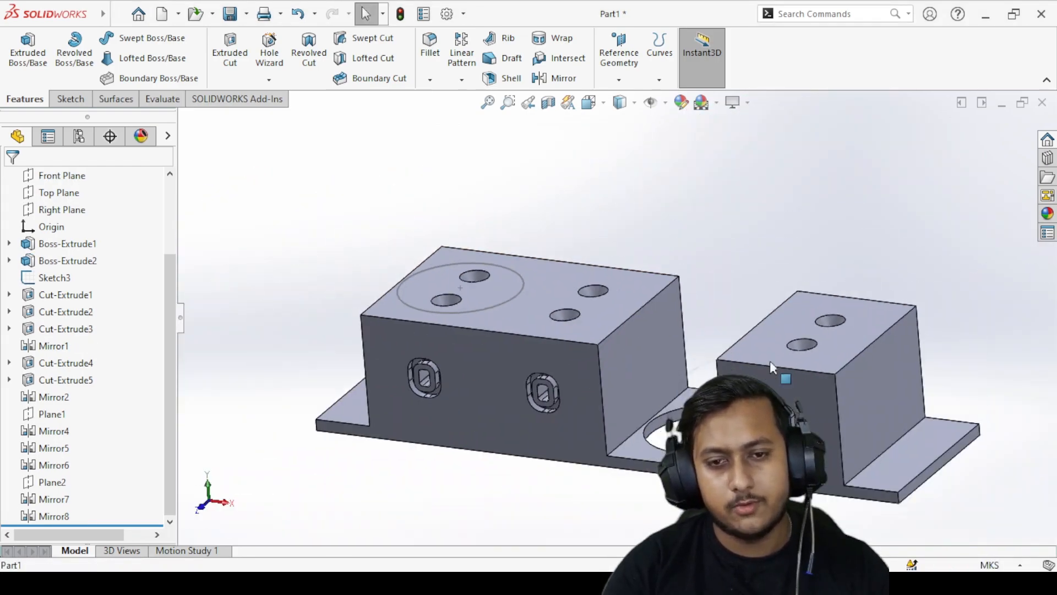
scroll(716, 440, "down", 2)
left_click(611, 65)
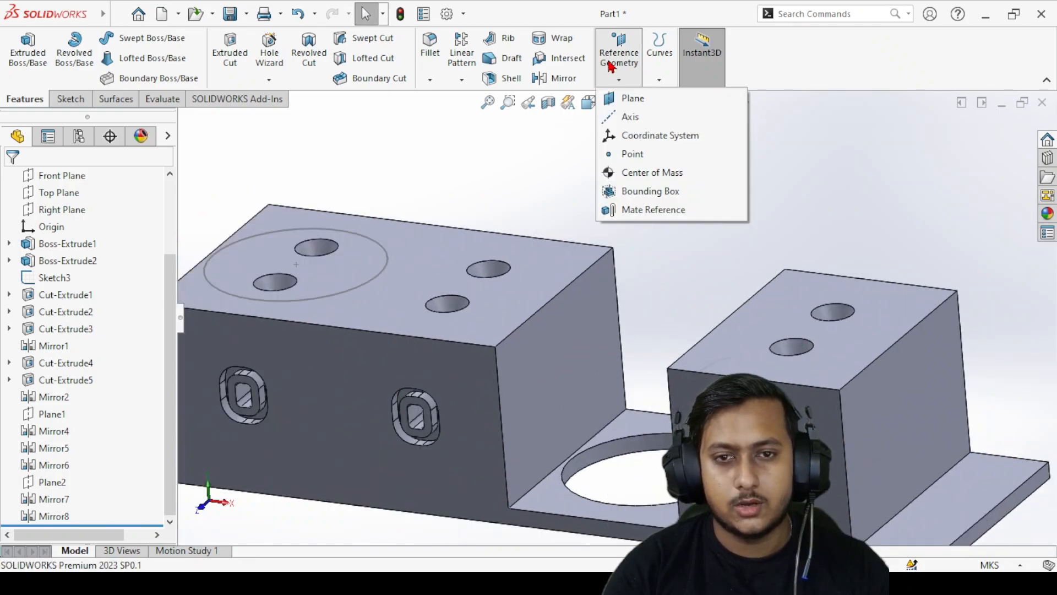
left_click(625, 98)
left_click(529, 364)
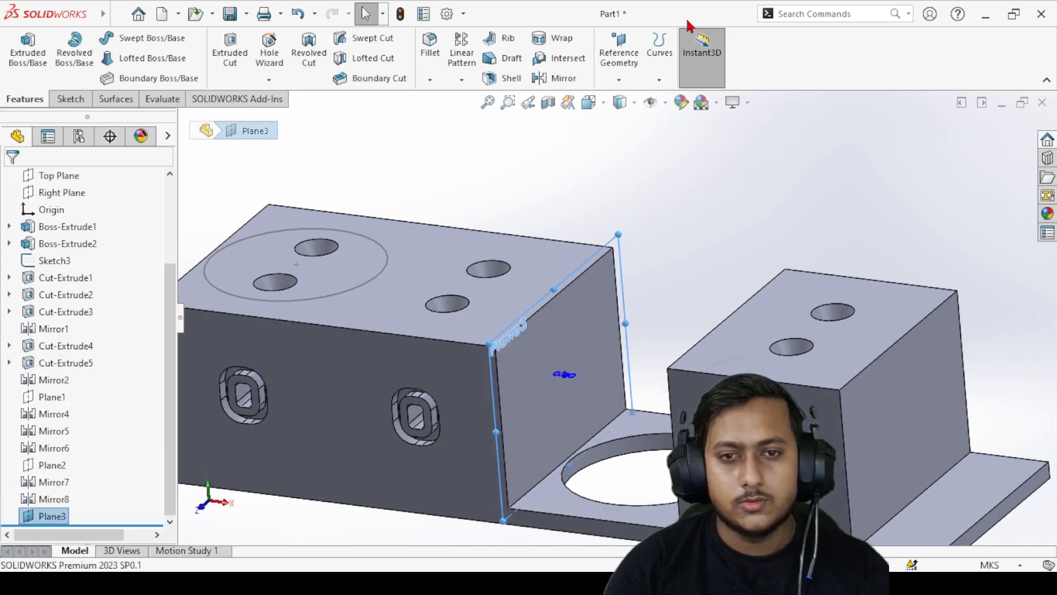
- Start a mirror about Plane3 and clear Mirror2 from the features to mirror
left_click(561, 81)
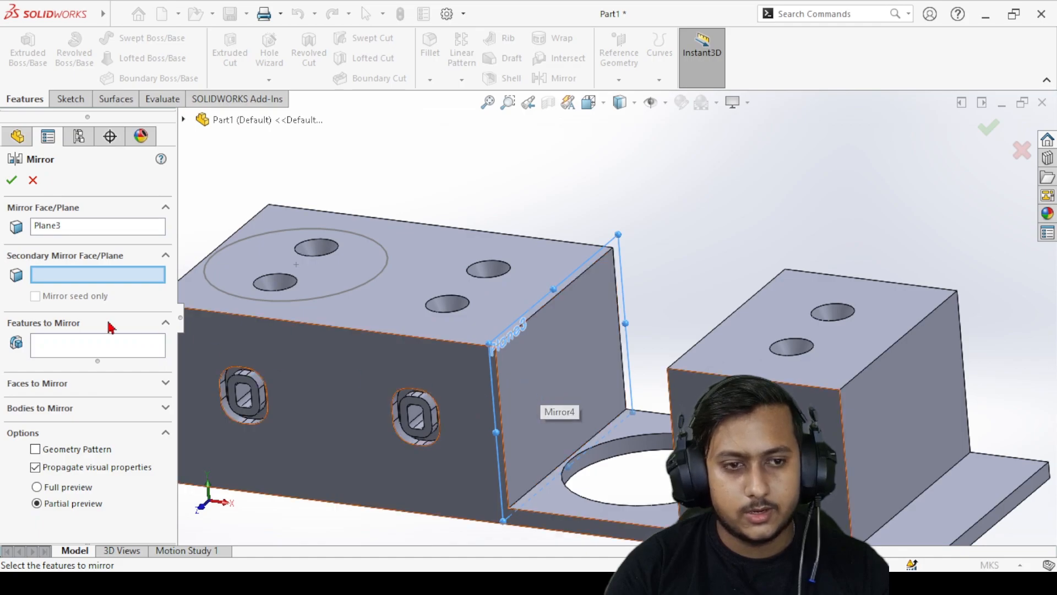
left_click(184, 120)
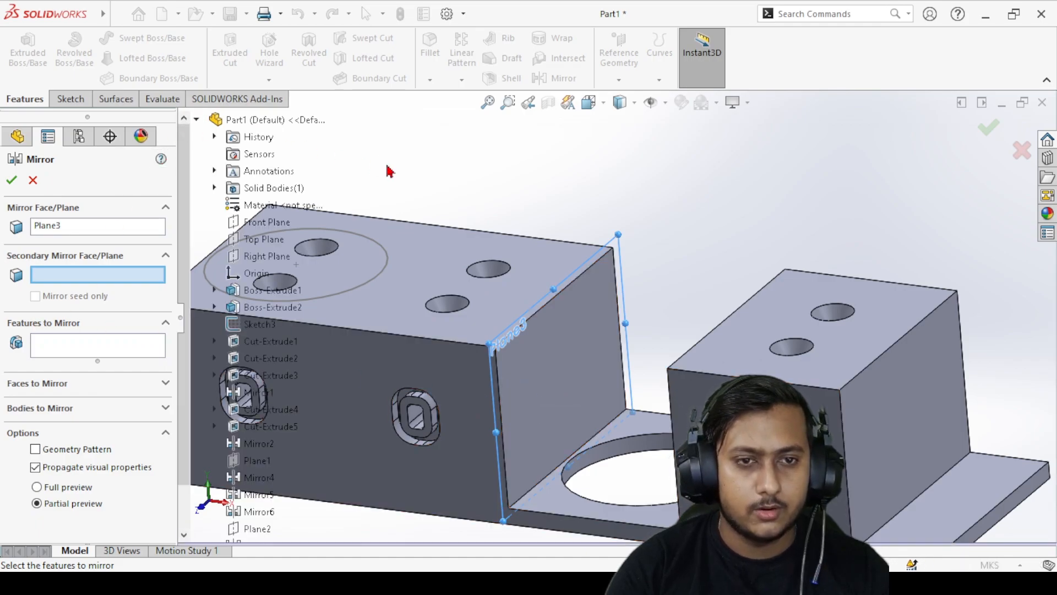
scroll(401, 171, "up", 4)
scroll(261, 371, "down", 1)
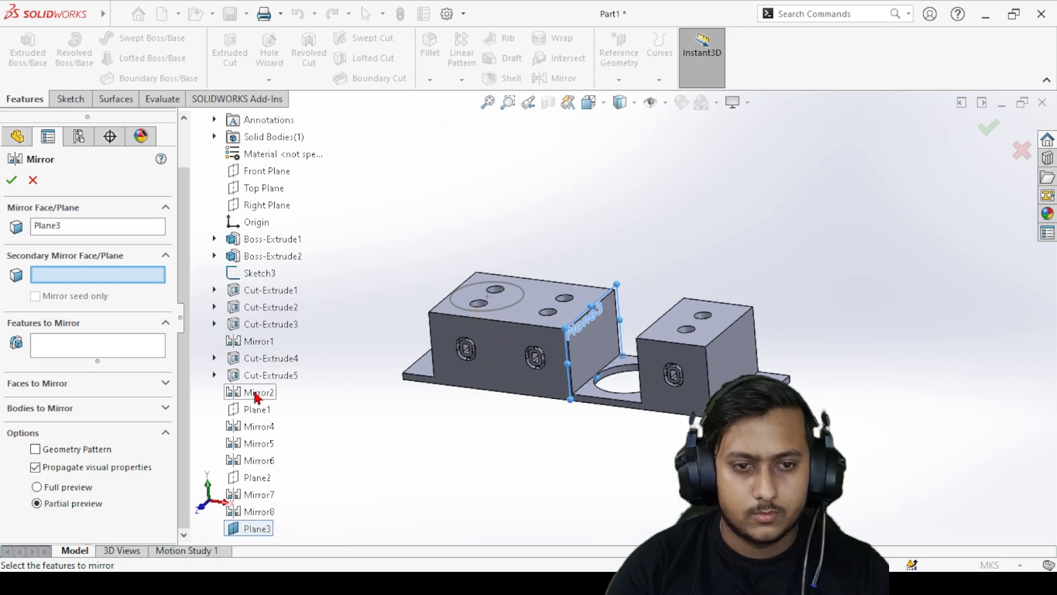
left_click(120, 351)
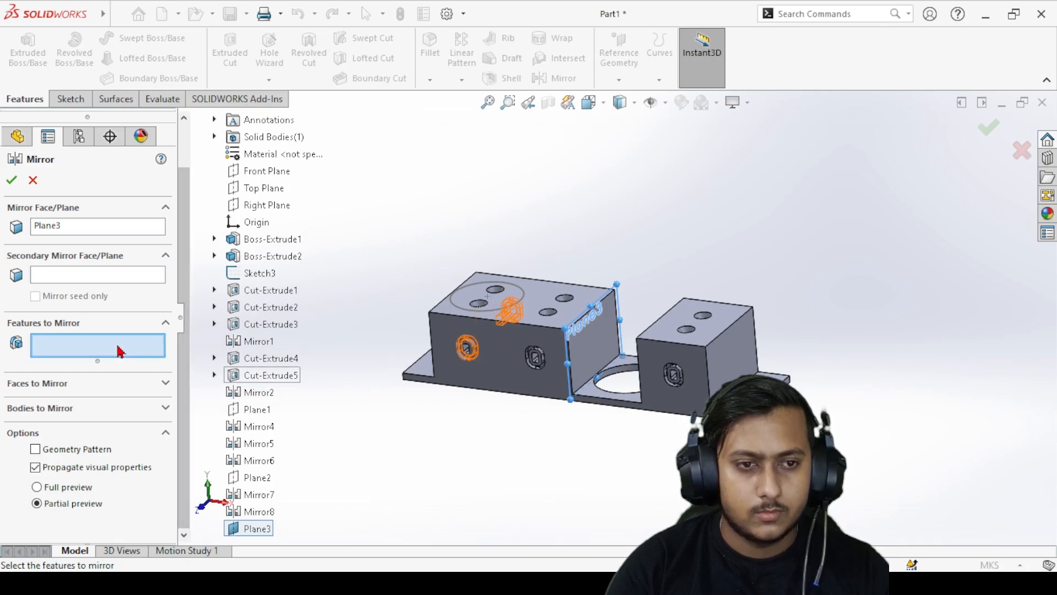
left_click(257, 392)
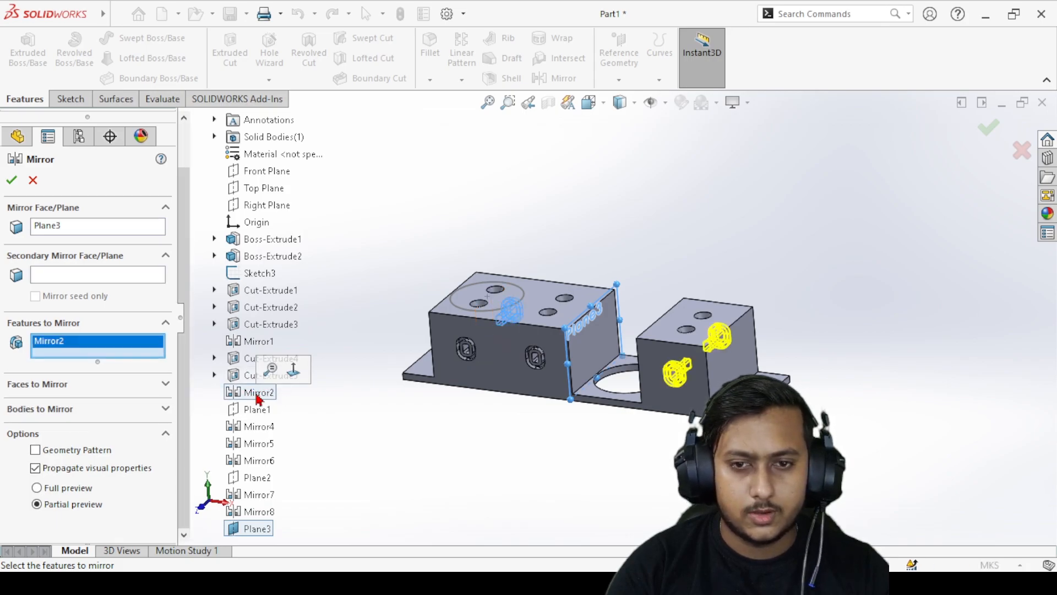
right_click(76, 344)
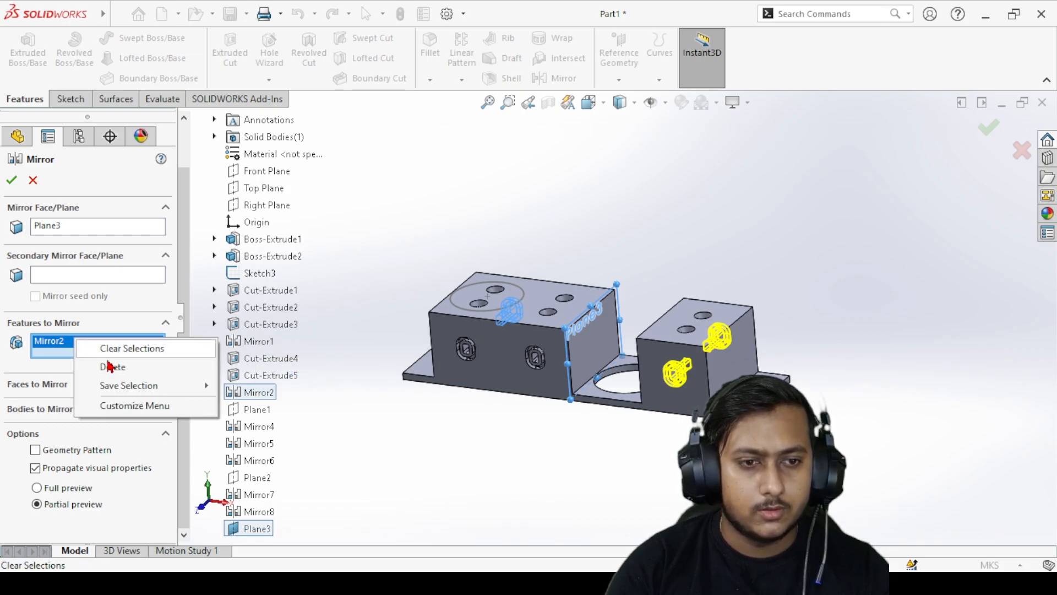
left_click(125, 347)
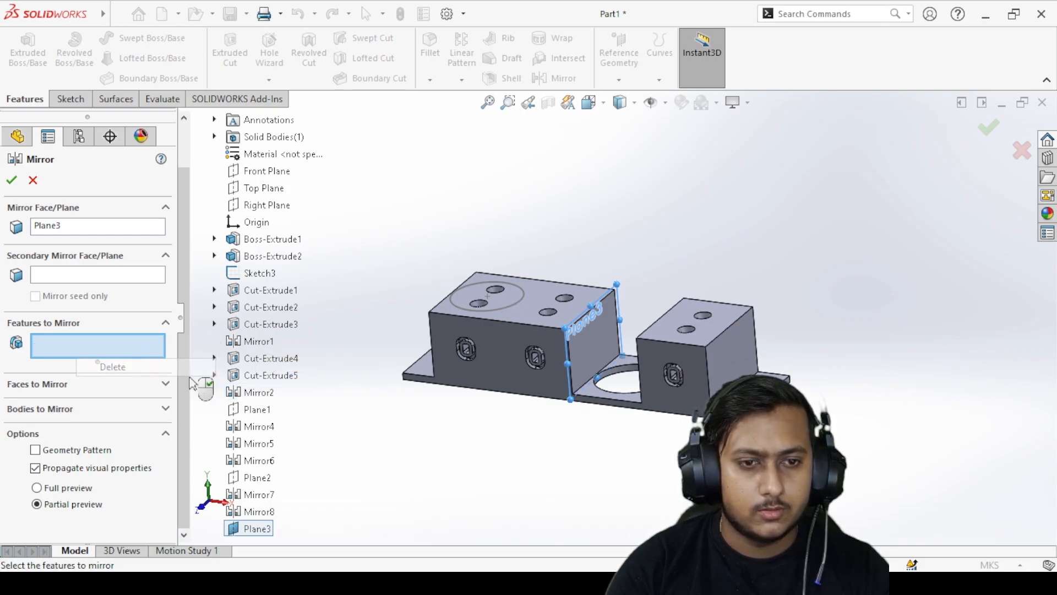
- Mirror the Mirror4 block feature about Plane3 to fill the remaining gap between the blocks
left_click(263, 343)
left_click(263, 342)
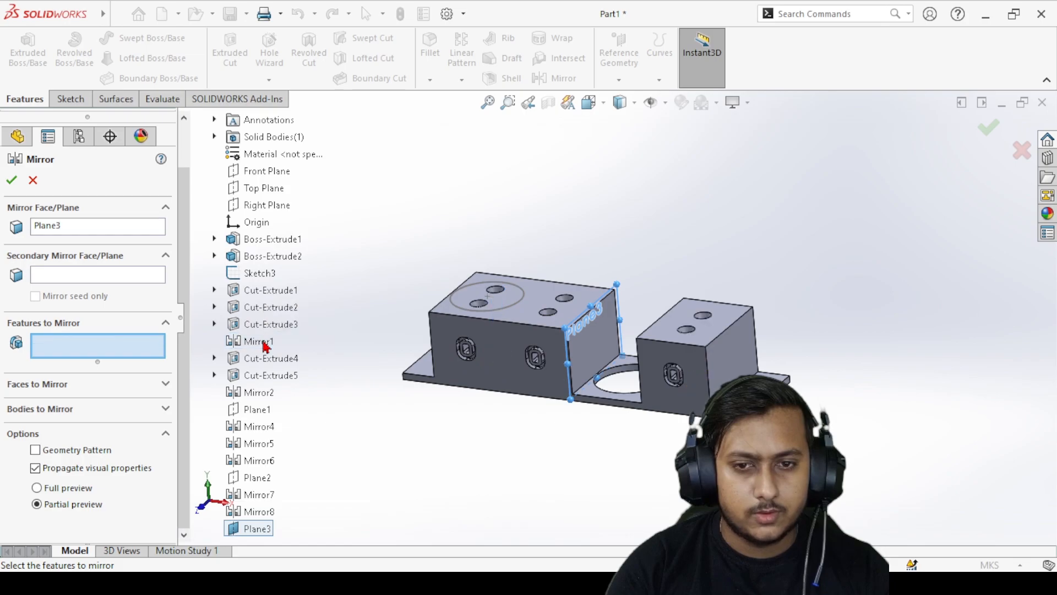
scroll(265, 346, "up", 2)
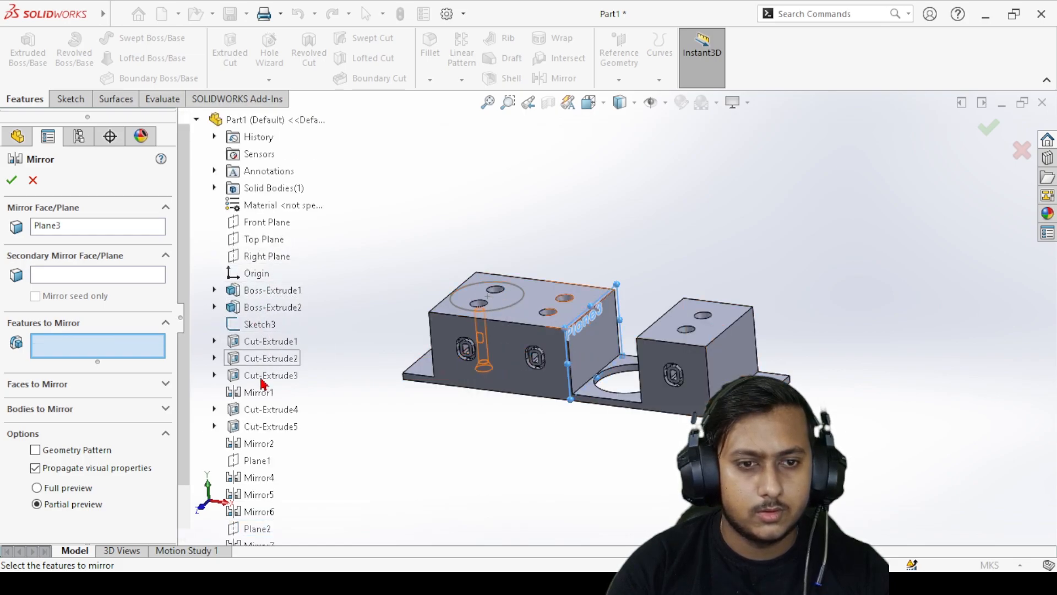
scroll(267, 380, "down", 3)
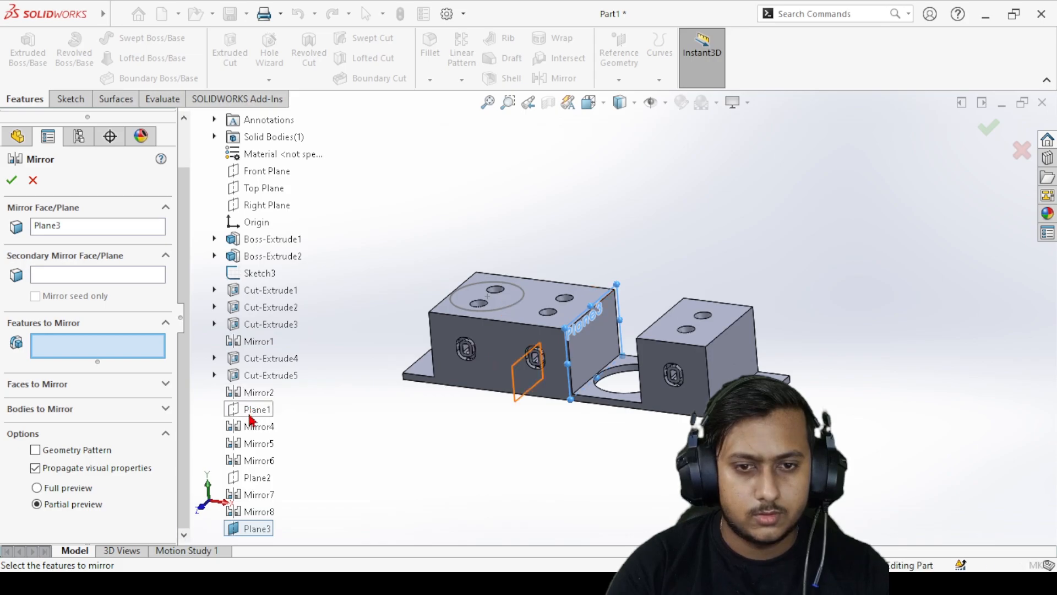
left_click(259, 428)
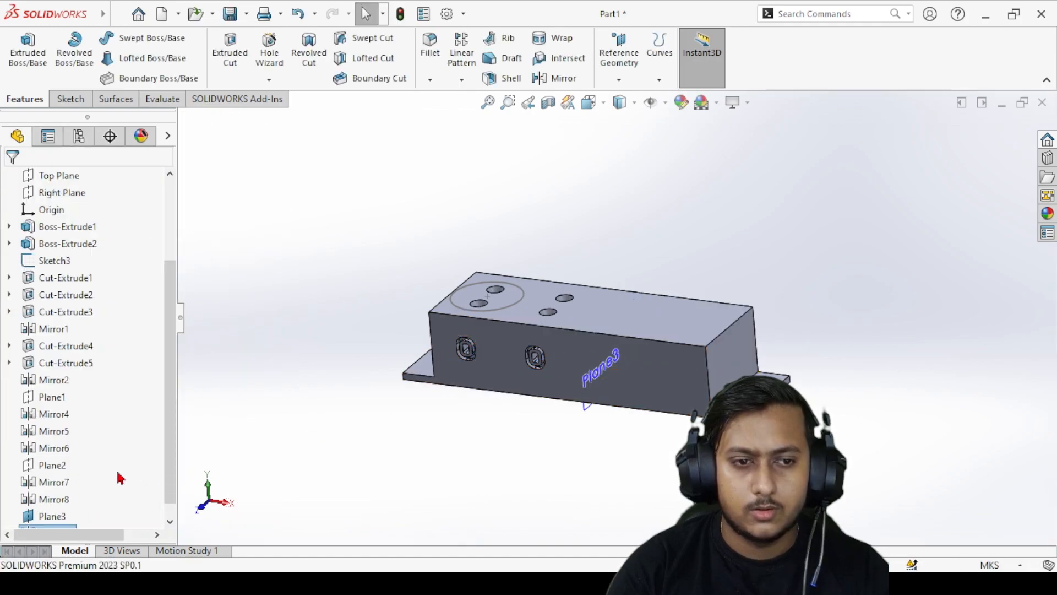
left_click(339, 451)
- Start another mirror about Plane3 with the Cut-Extrude1 valve hole as its first feature
middle_click_drag(626, 342, 498, 500)
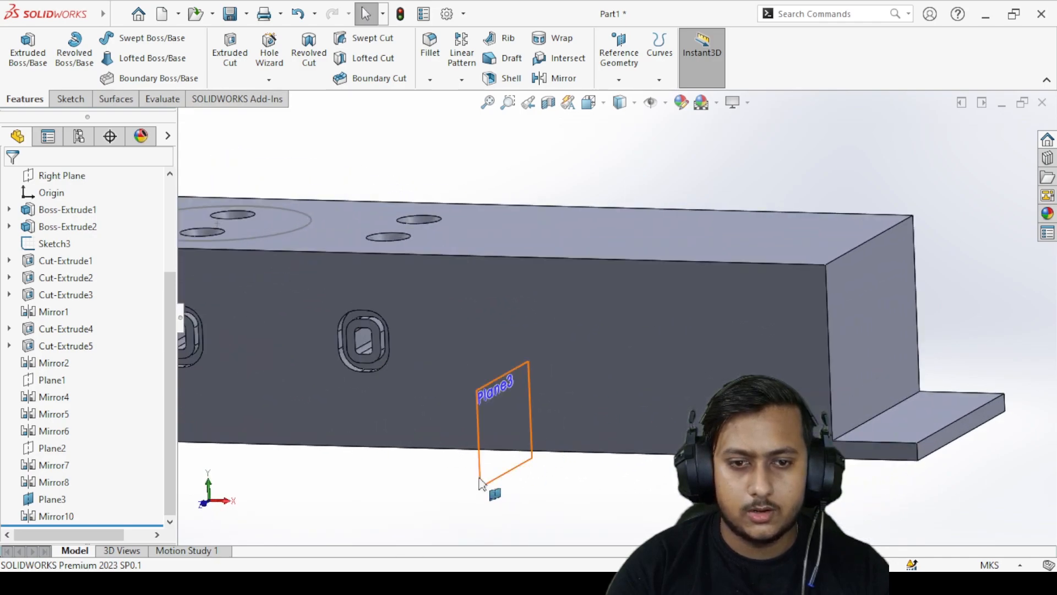
left_click(480, 484)
left_click(563, 78)
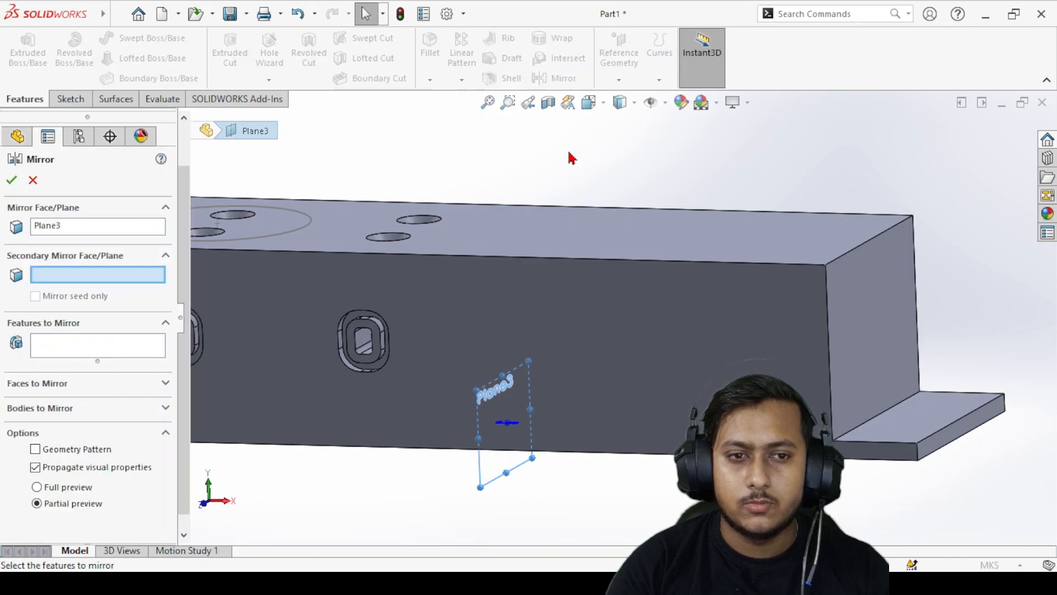
scroll(424, 264, "up", 3)
scroll(404, 290, "down", 5)
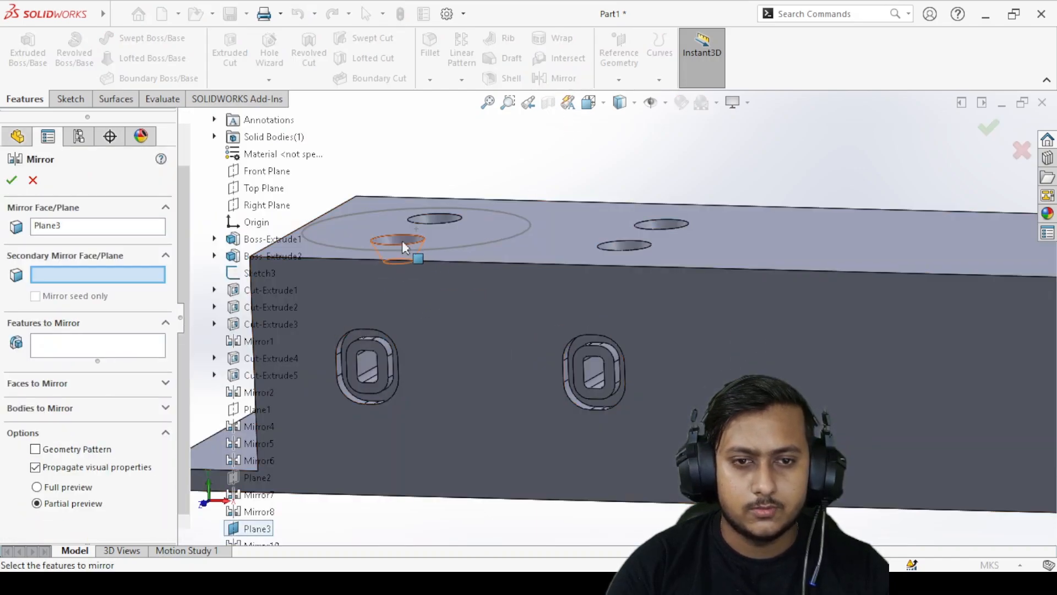
left_click(102, 338)
left_click(425, 240)
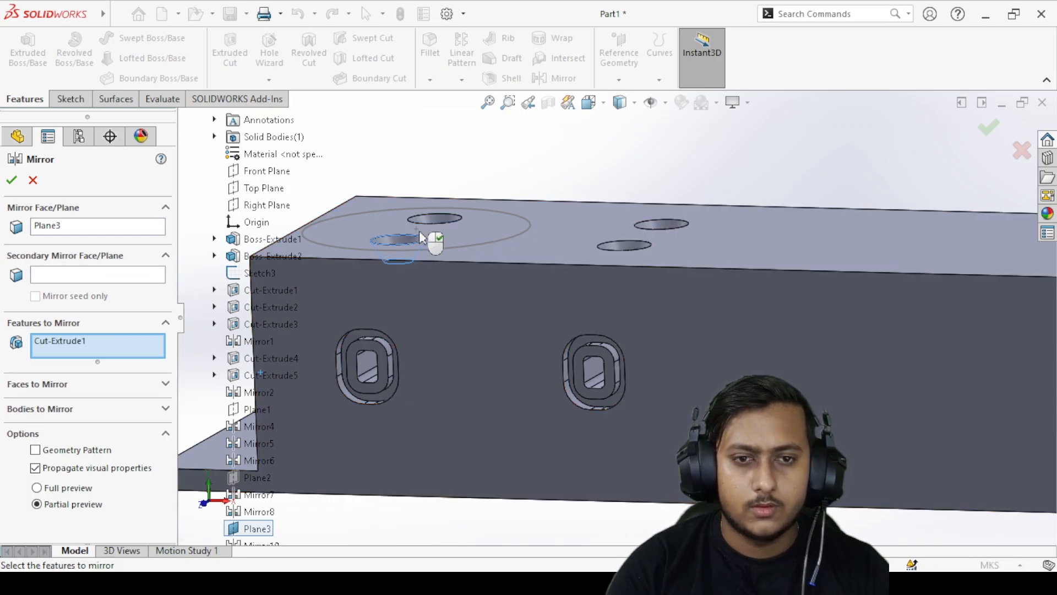
- Add the remaining valve hole features Cut-Extrude2, Mirror1, Cut-Extrude3 and Mirror5 to the features to mirror
middle_click_drag(472, 307, 465, 282)
left_click(482, 227)
left_click(488, 230)
middle_click_drag(522, 371, 460, 405)
left_click(459, 369)
middle_click_drag(459, 369, 619, 247)
left_click(625, 256)
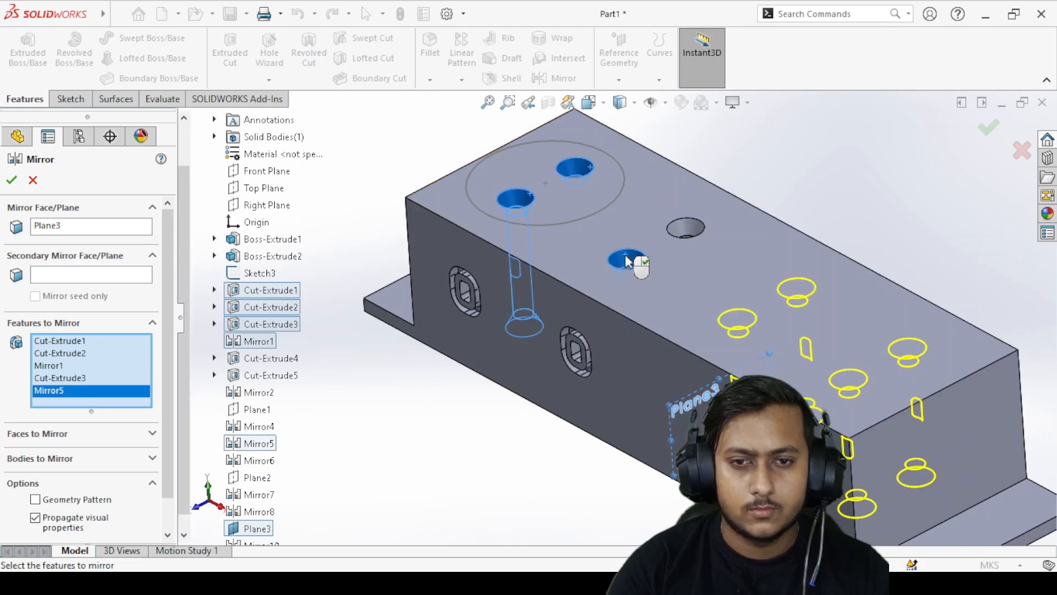
- Include the side port features Cut-Extrude4, Cut-Extrude5, Mirror6 and Mirror2 in the mirror and complete it
middle_click_drag(672, 319, 703, 255)
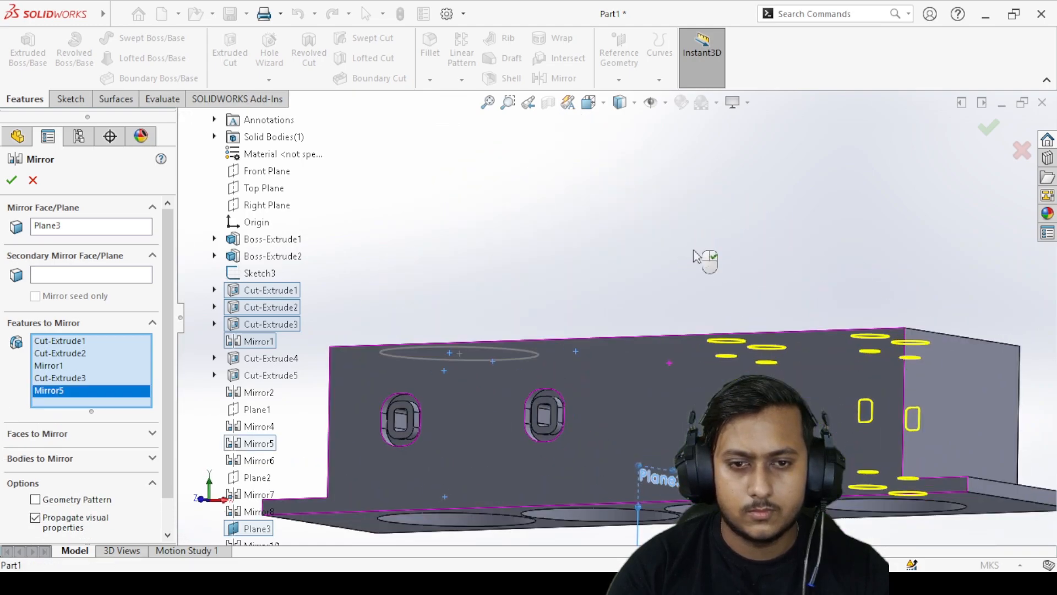
left_click(398, 428)
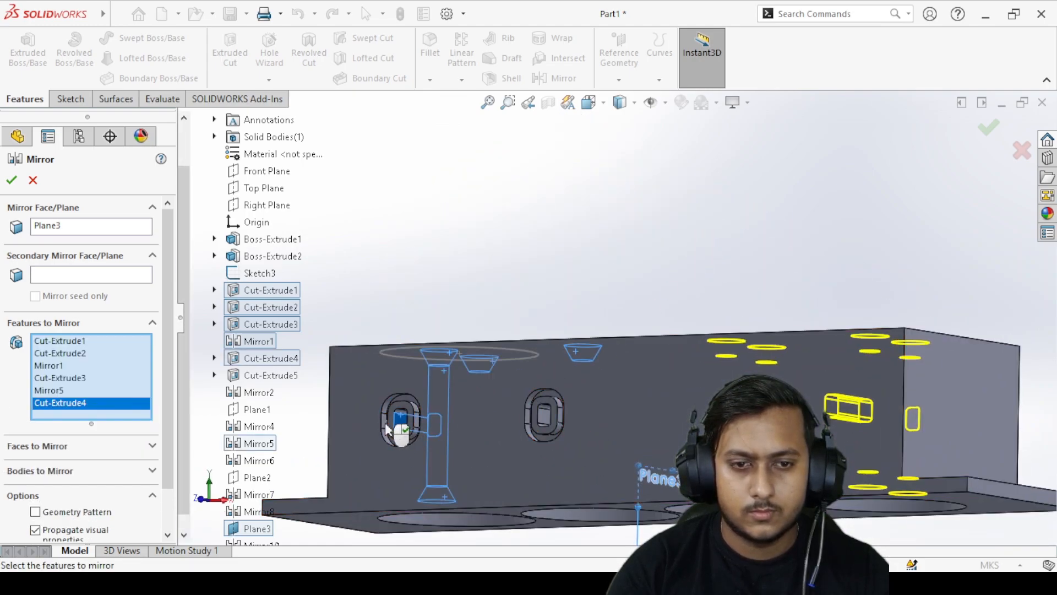
left_click(388, 429)
left_click(530, 423)
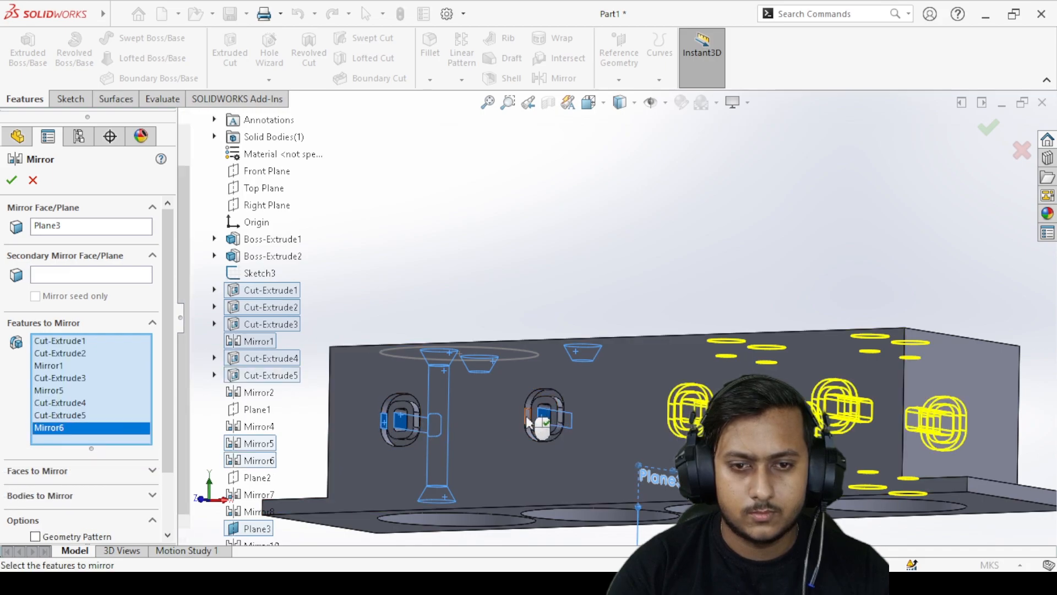
middle_click_drag(556, 288, 386, 360)
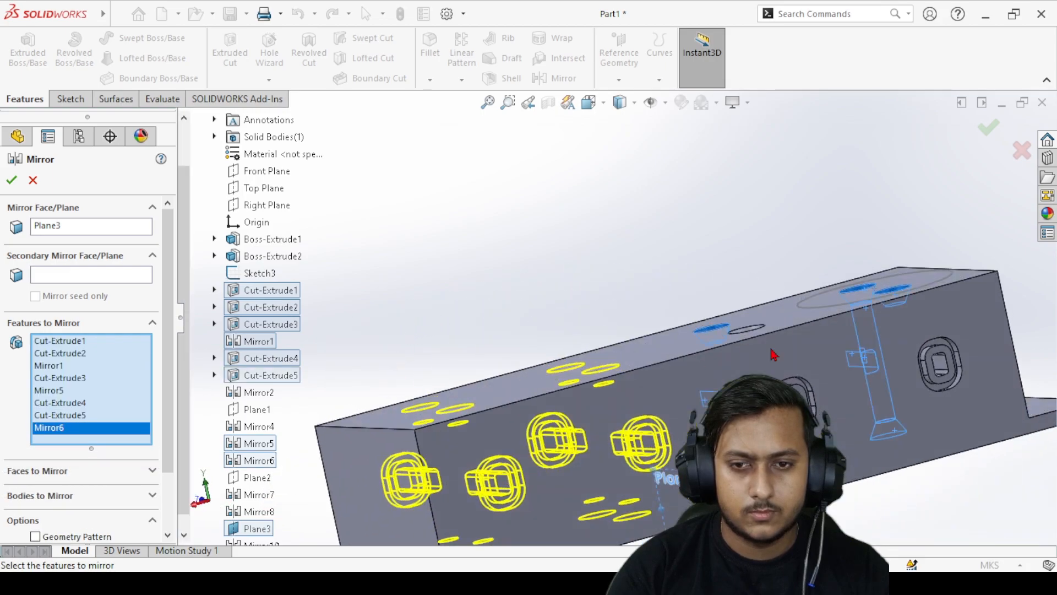
left_click(943, 368)
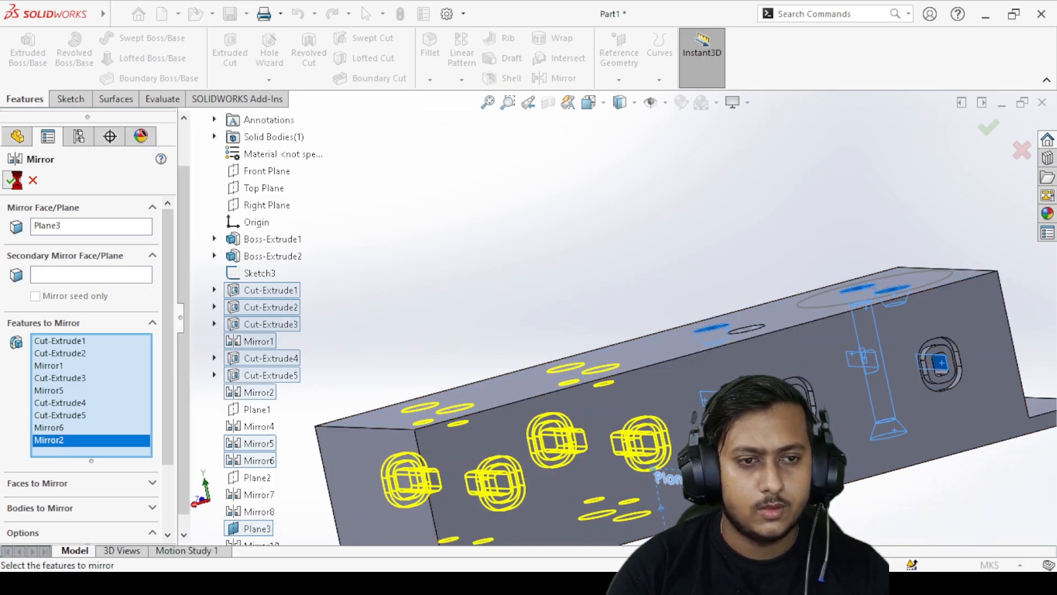
key("Return")
- Hide Plane3 and the circle sketch on the block's top face
middle_click_drag(528, 352, 606, 447)
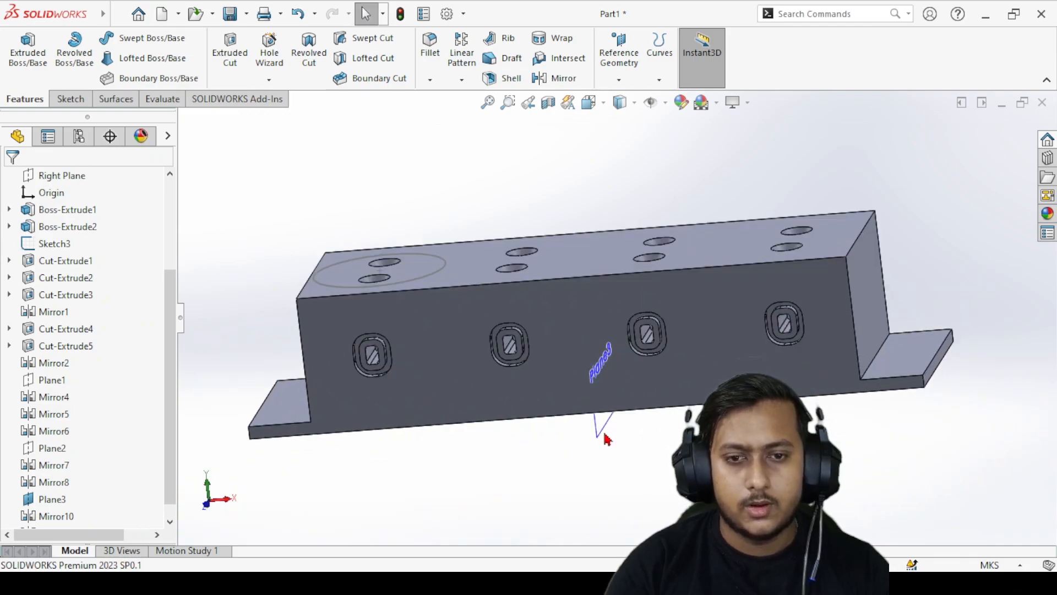
right_click(601, 432)
left_click(659, 340)
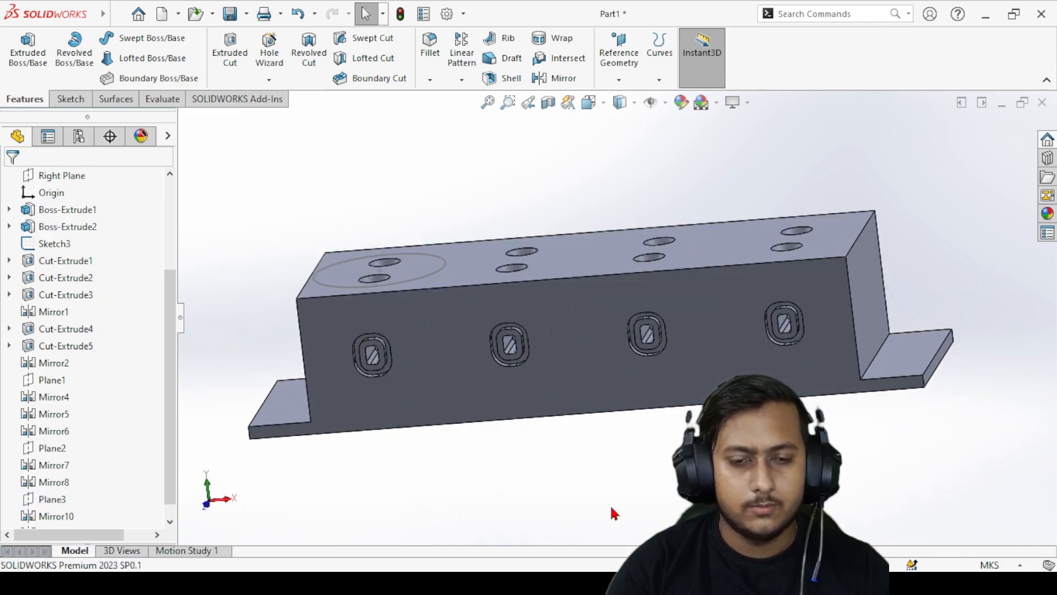
middle_click_drag(567, 370, 494, 370)
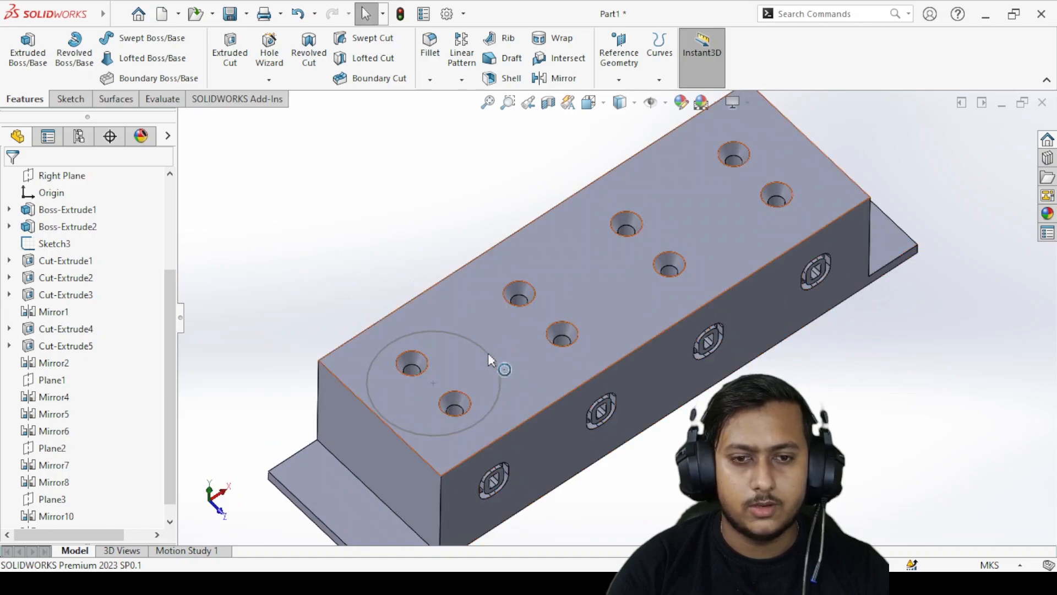
right_click(491, 358)
left_click(530, 305)
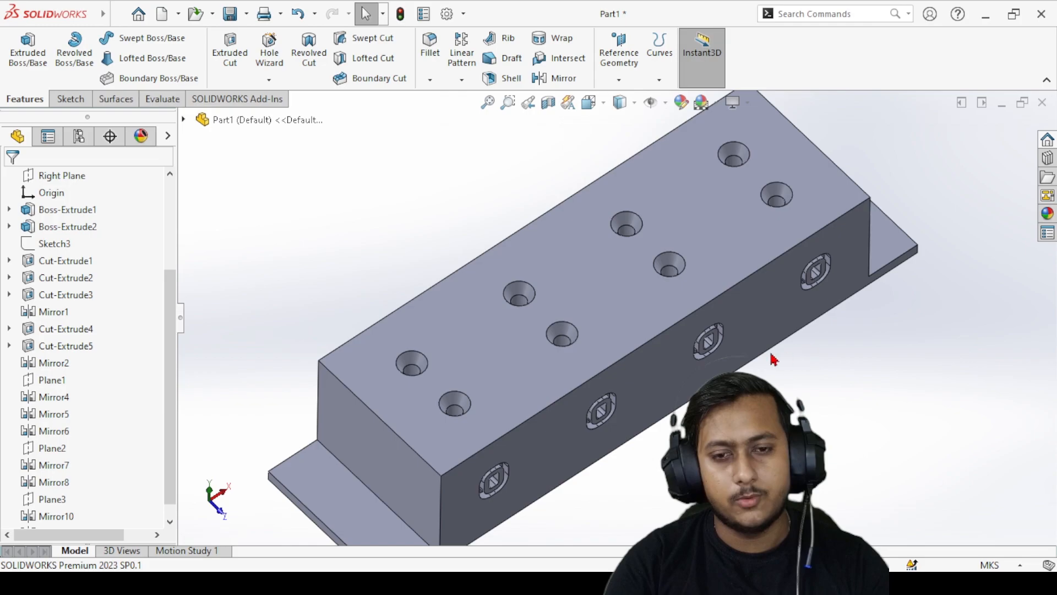
- Start a symmetric fillet with a 0.01 m radius on the four edges of the block's top face
scroll(625, 339, "up", 3)
scroll(624, 339, "down", 3)
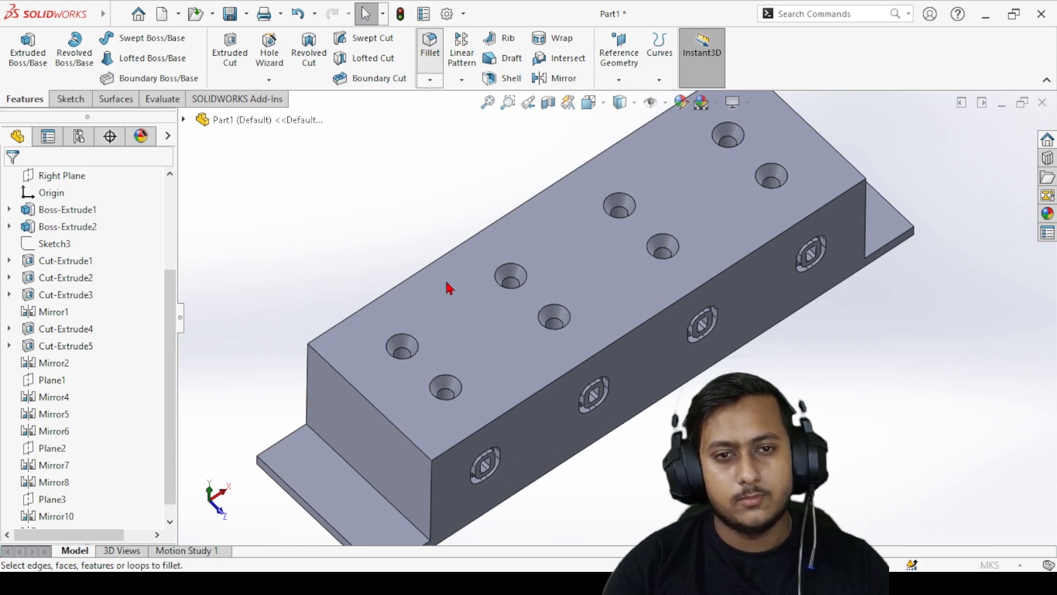
left_click(336, 332)
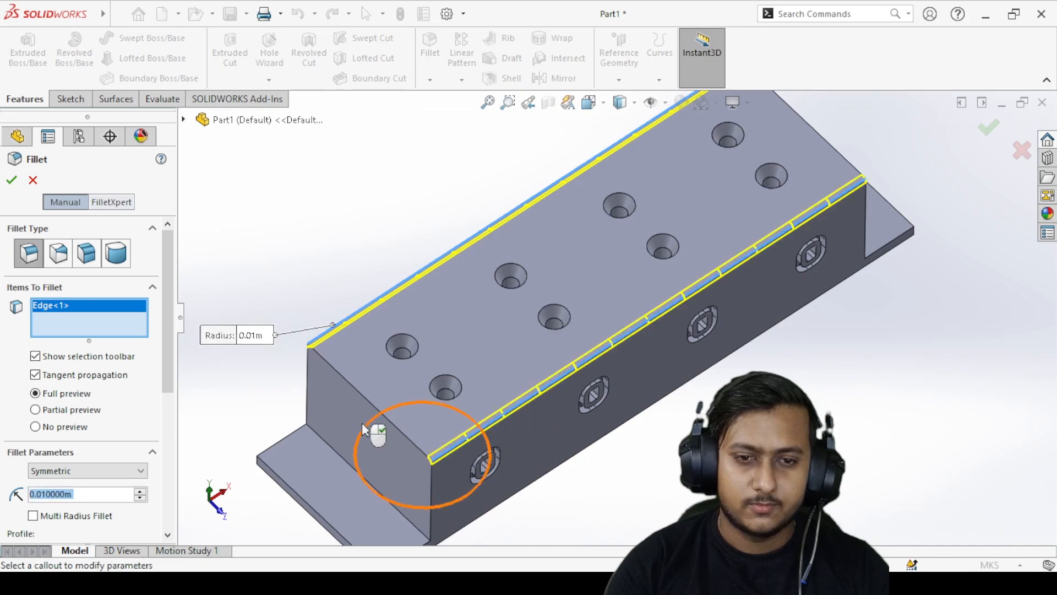
left_click(365, 402)
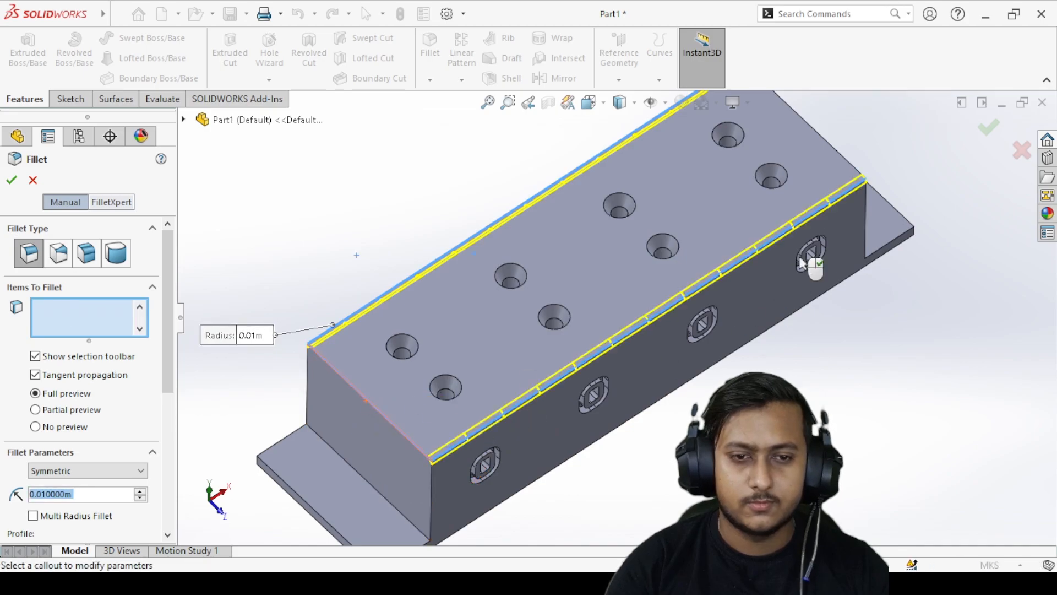
left_click(829, 147)
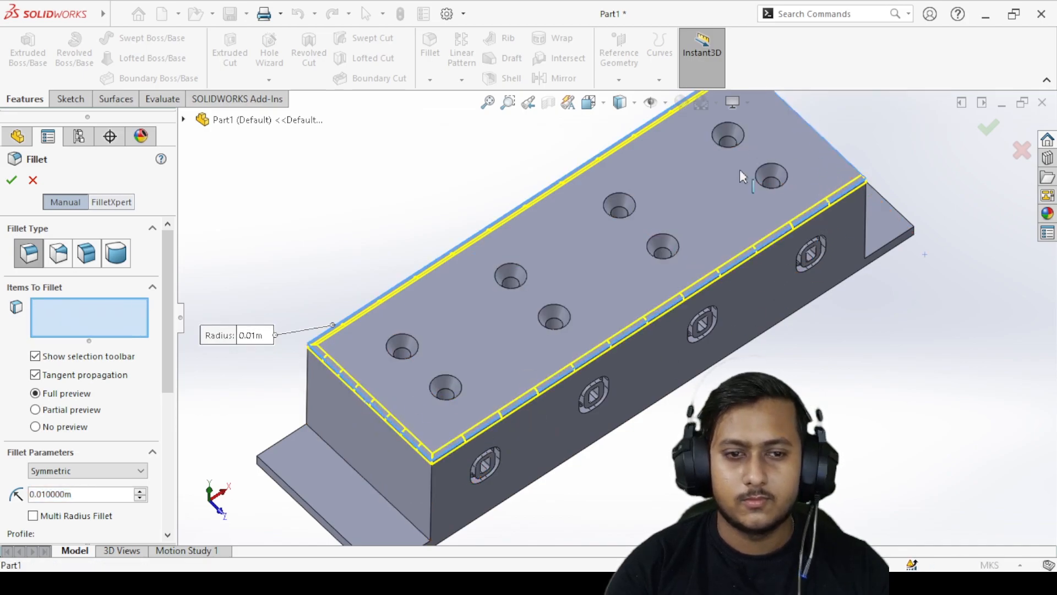
- Add the two edges where the block's end faces meet the base flanges to the fillet
left_click(347, 458)
middle_click_drag(347, 458, 888, 367)
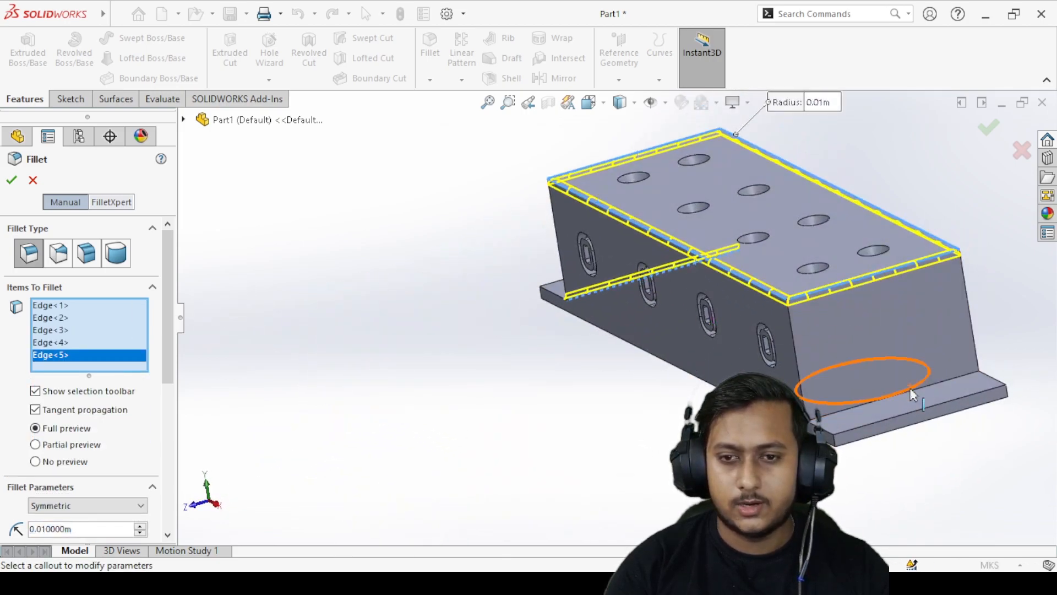
left_click(913, 391)
middle_click_drag(531, 437, 824, 424)
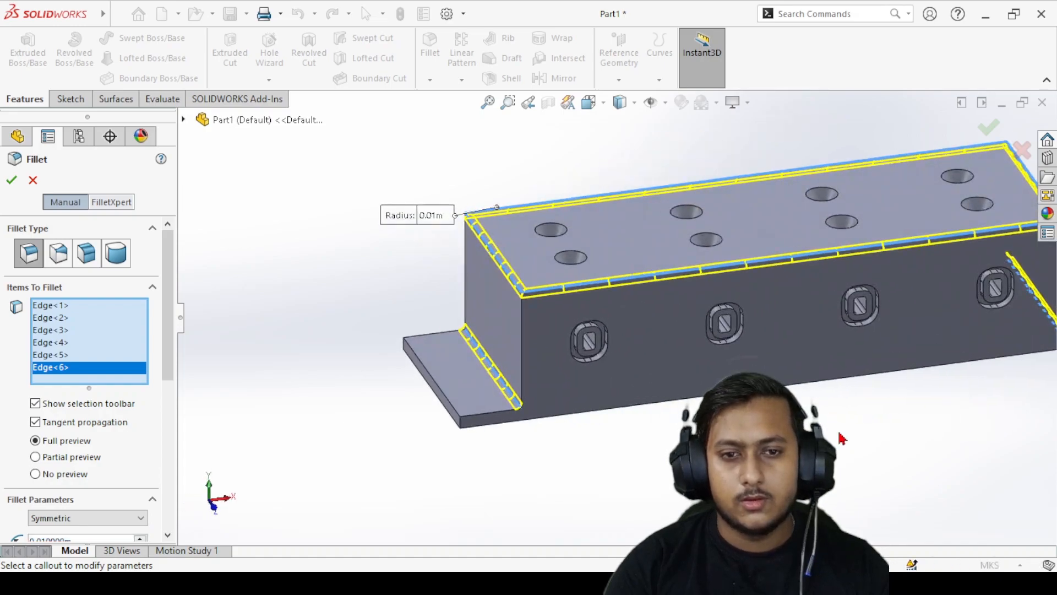
- Add the block's four vertical corner edges to the fillet and create it
left_click(524, 337)
middle_click_drag(497, 325, 594, 375)
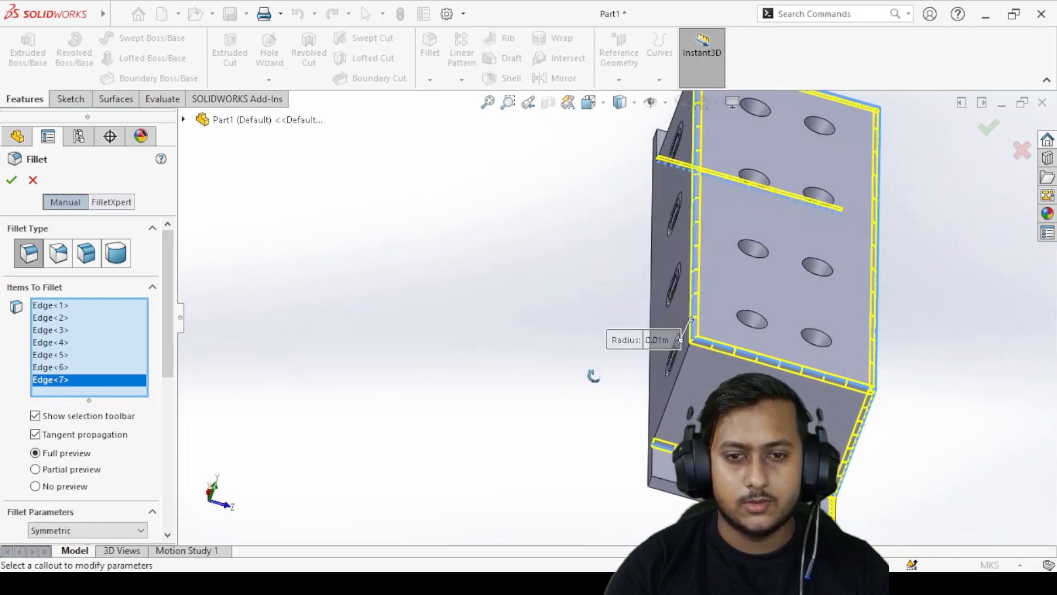
left_click(675, 377)
middle_click_drag(675, 378, 771, 290)
scroll(771, 291, "up", 5)
scroll(859, 352, "down", 4)
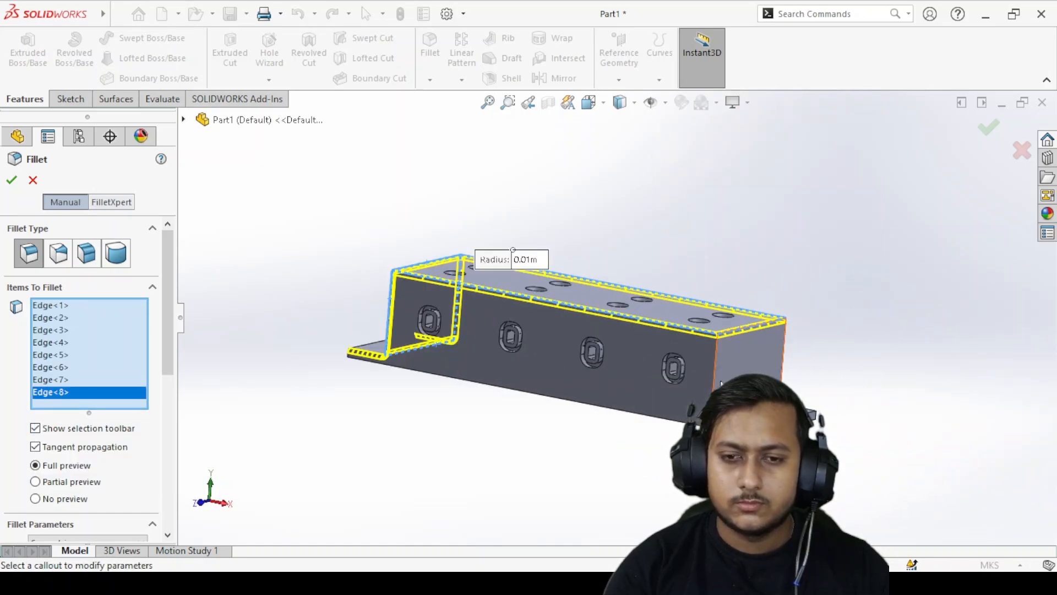
left_click(714, 380)
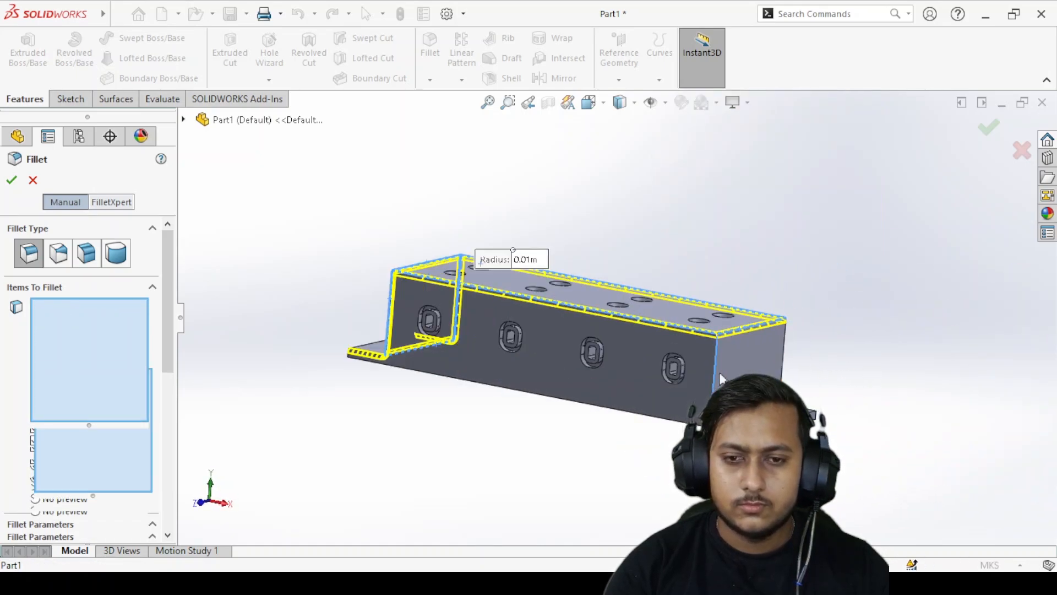
left_click(785, 360)
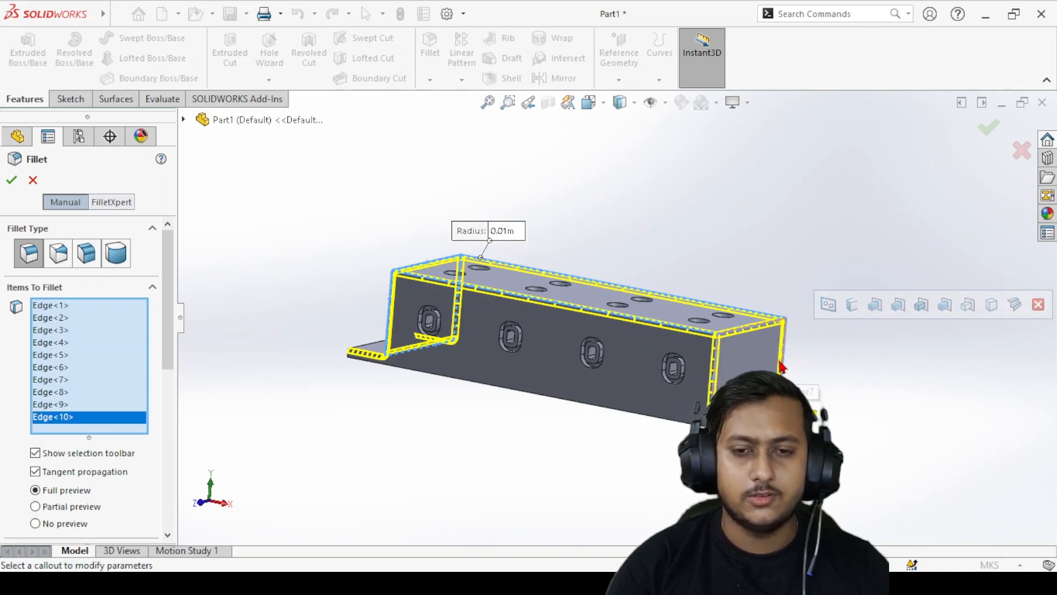
left_click(12, 182)
middle_click_drag(524, 389, 644, 338)
scroll(633, 309, "down", 5)
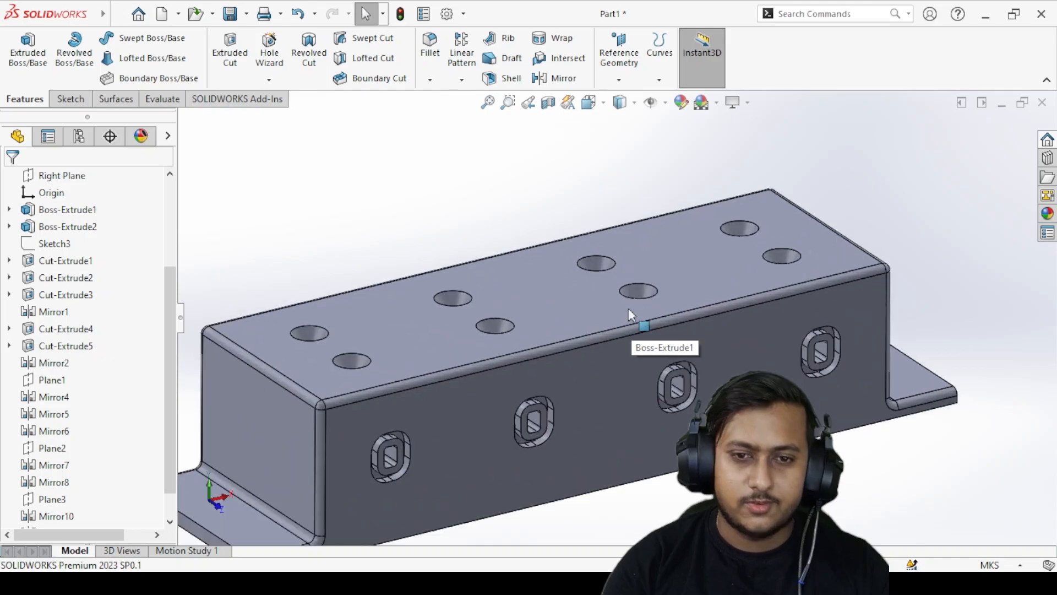